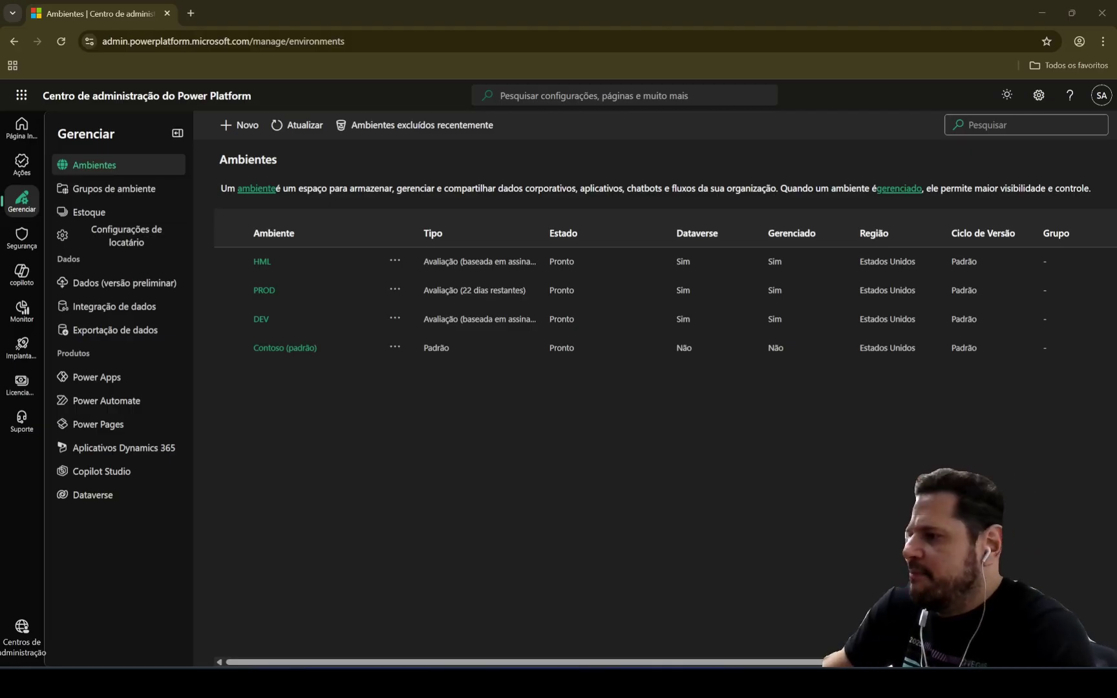
Open the DEV environment, open the A. Datum Corporation (sample) account, and show the record types its timeline can add
left_click(230, 319)
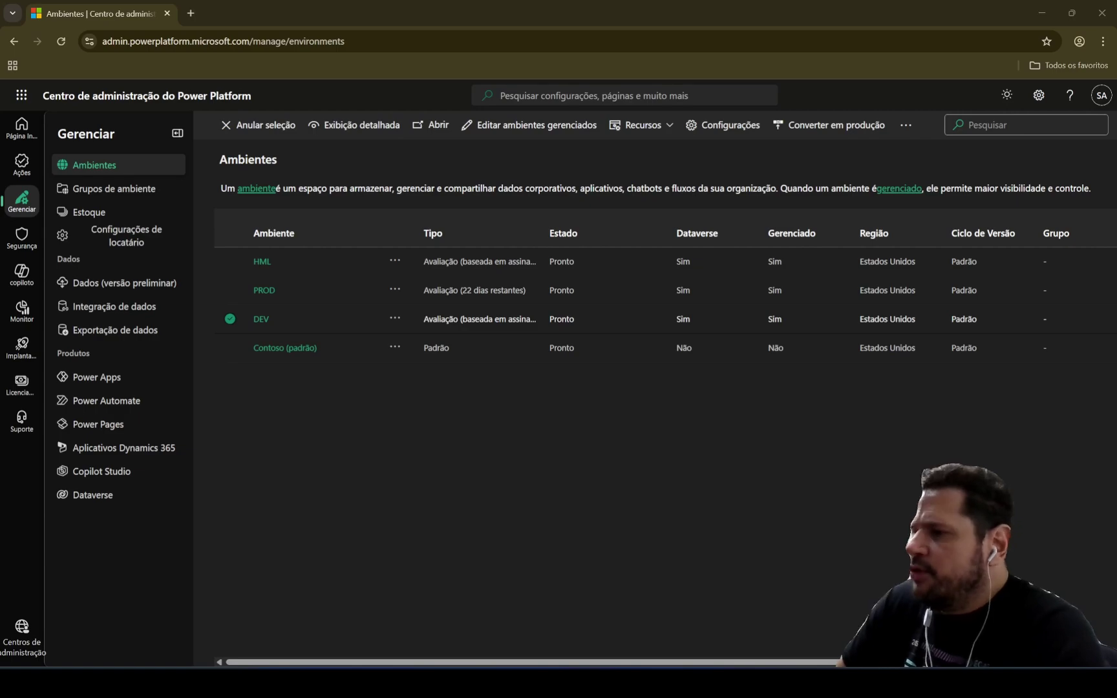
left_click(437, 125)
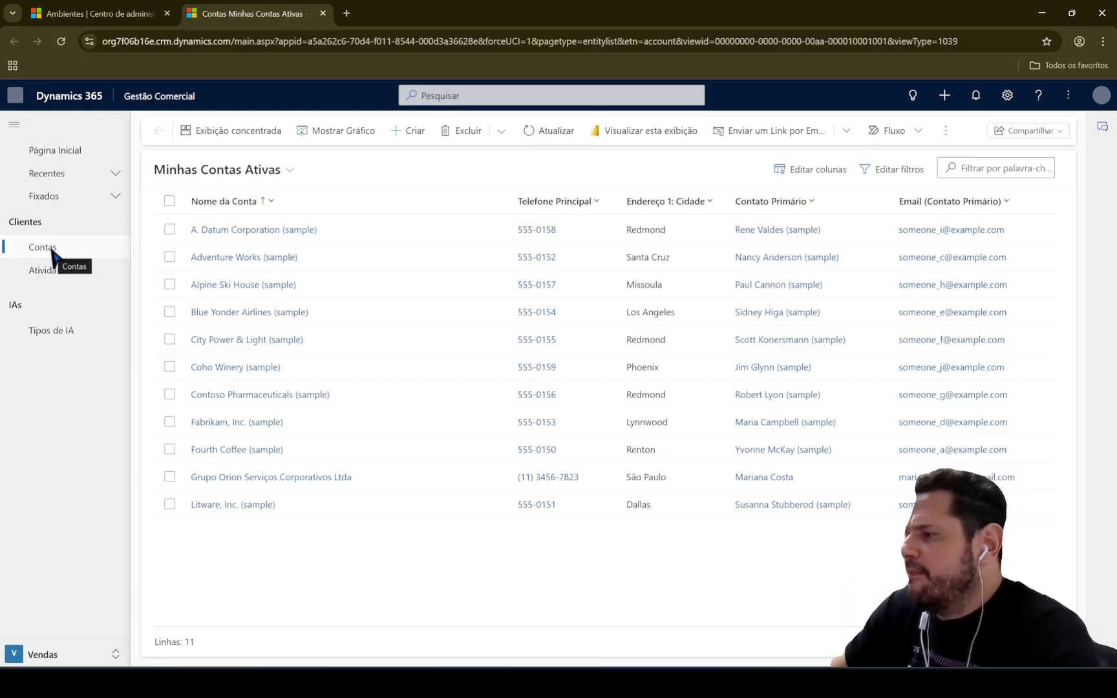
left_click(249, 239)
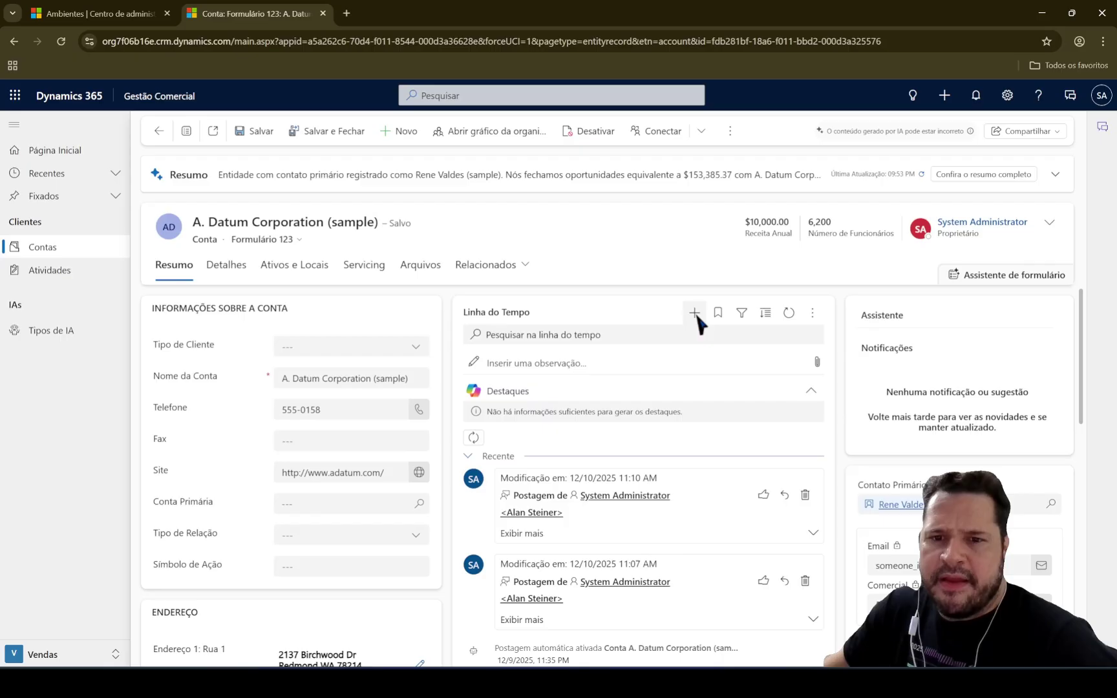
left_click(685, 302)
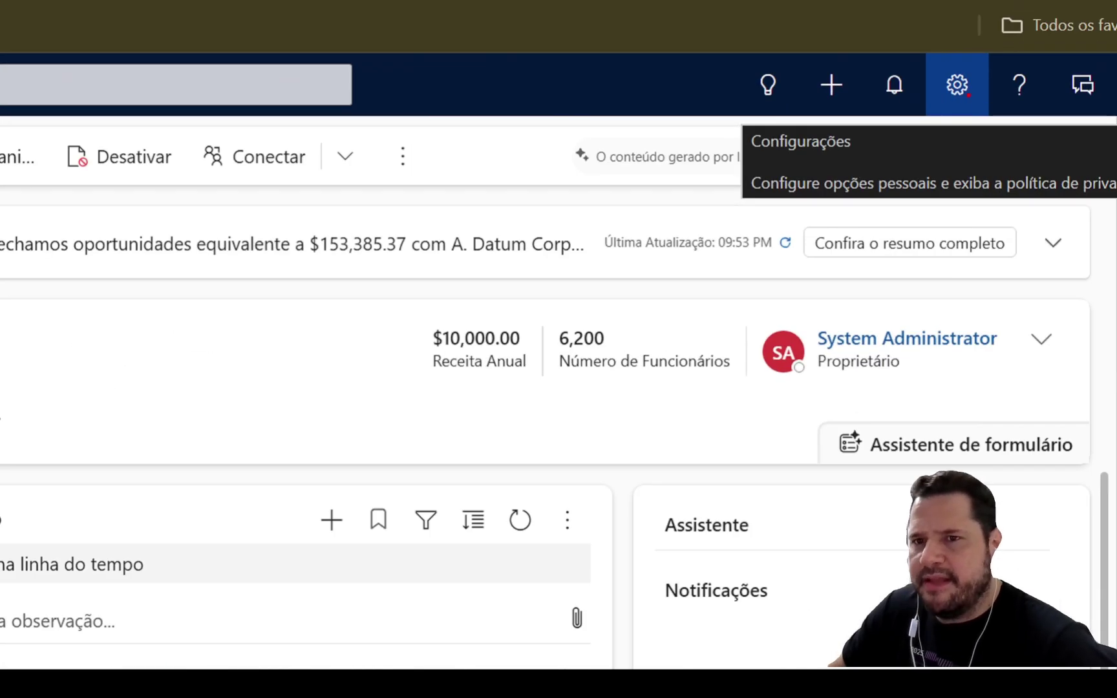
Open the advanced settings and go to the activity feeds configuration list
left_click(958, 86)
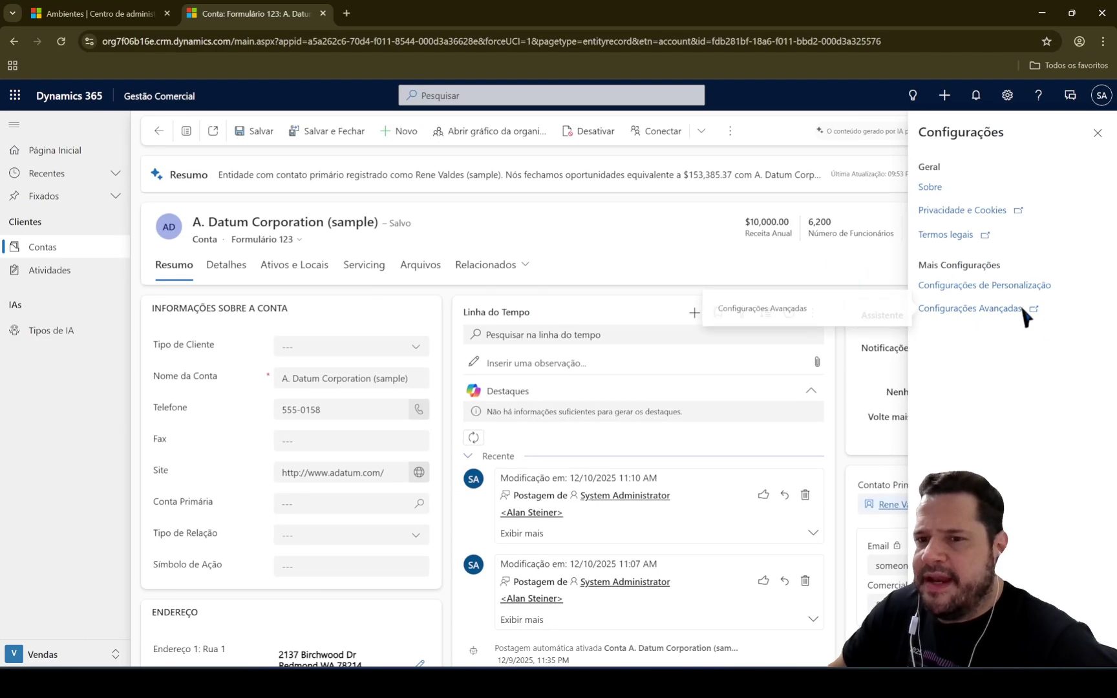
left_click(938, 304)
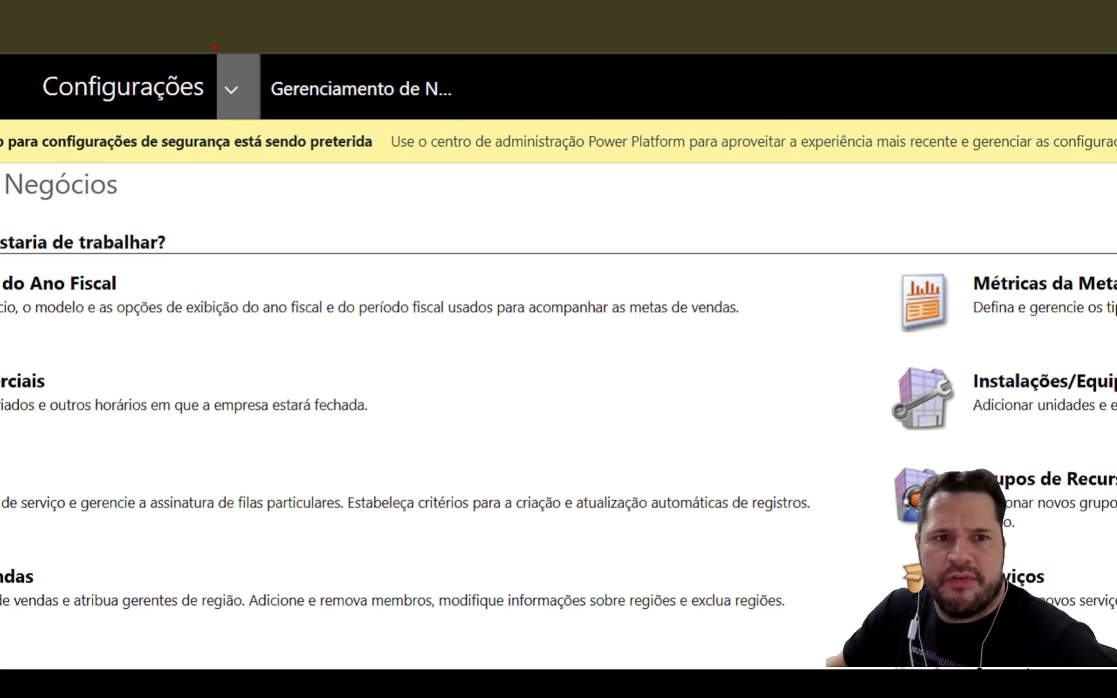
left_click(245, 111)
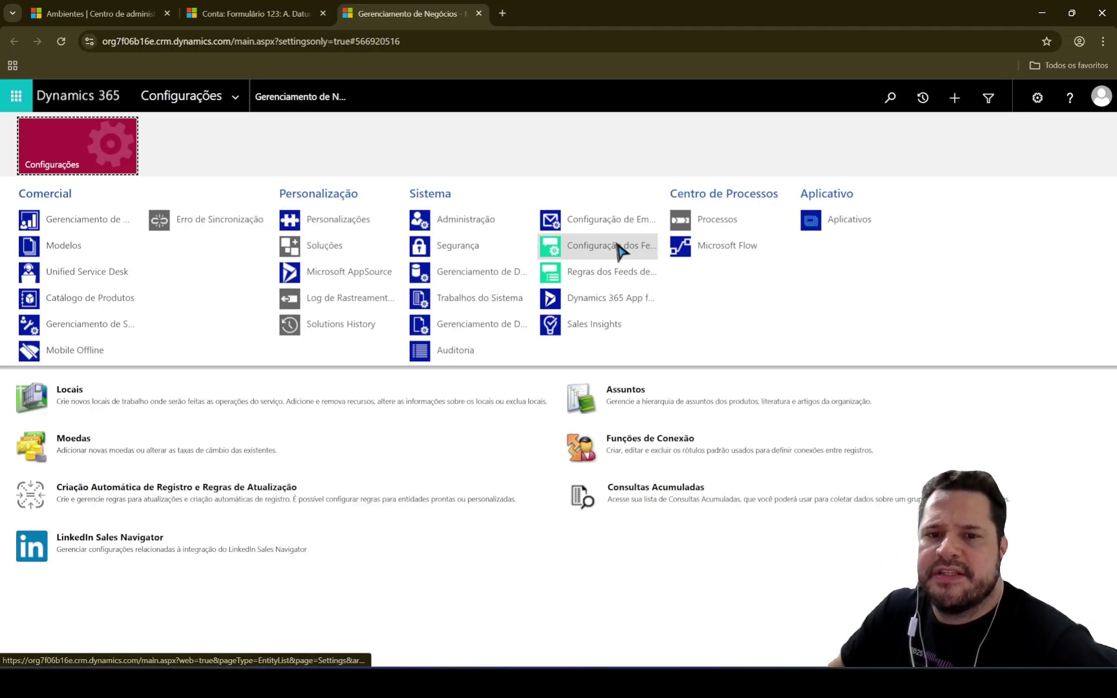
left_click(614, 247)
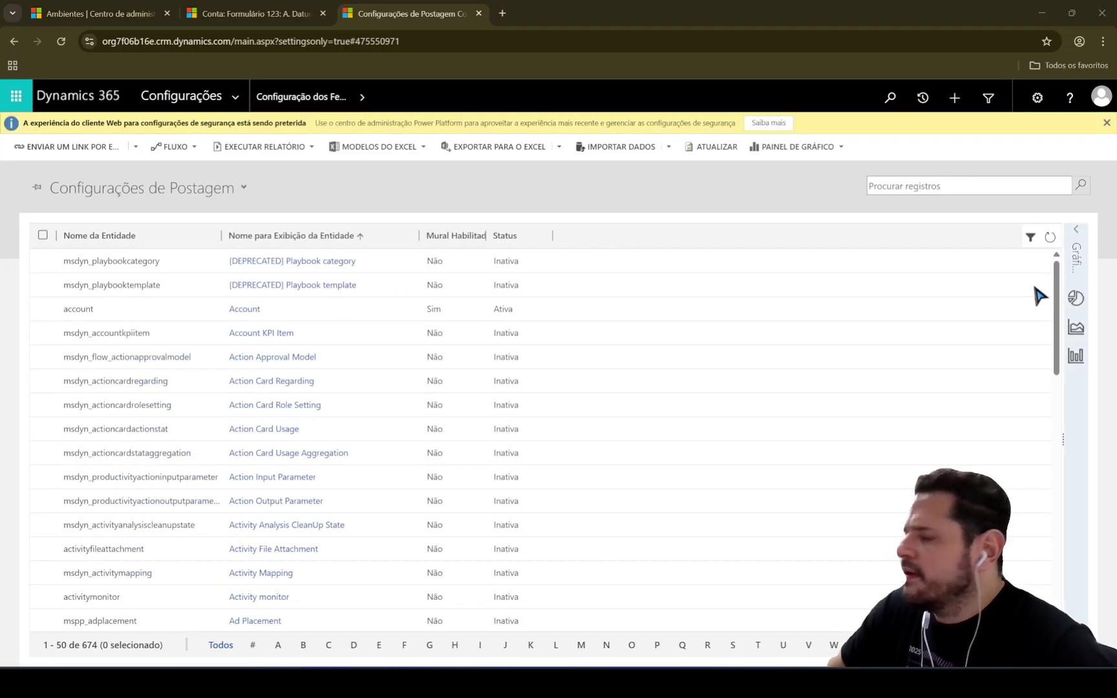
Match the account record's table with the Account entry in the post configurations and examine its wall enablement and status
left_click(256, 13)
left_click_drag(187, 240, 212, 244)
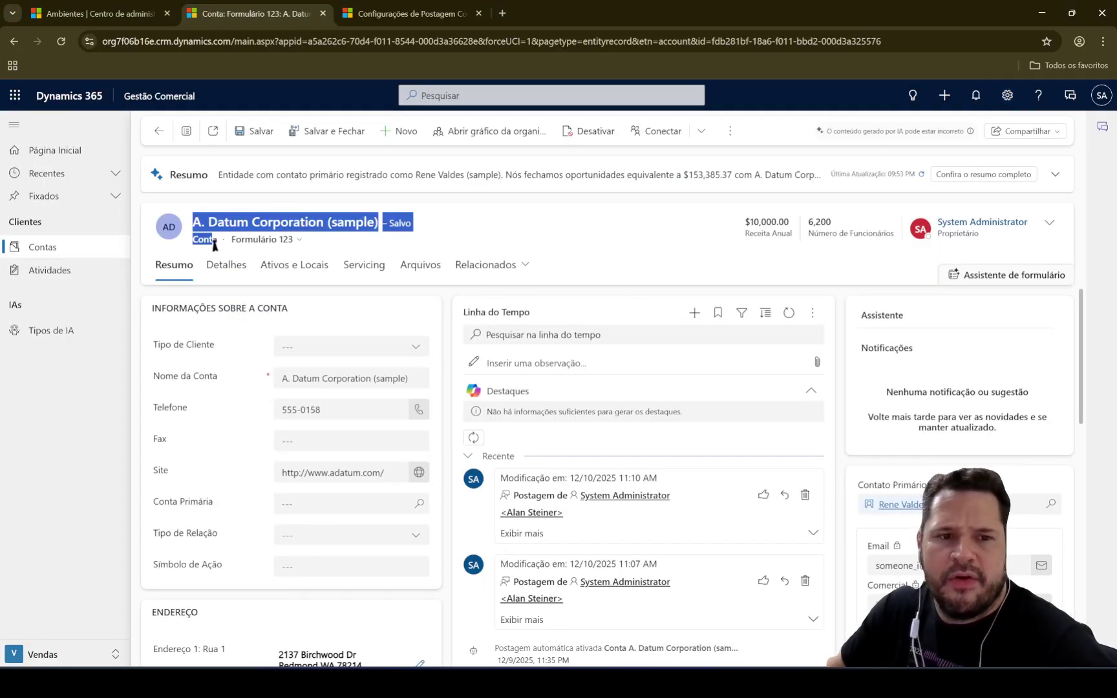
left_click(213, 247)
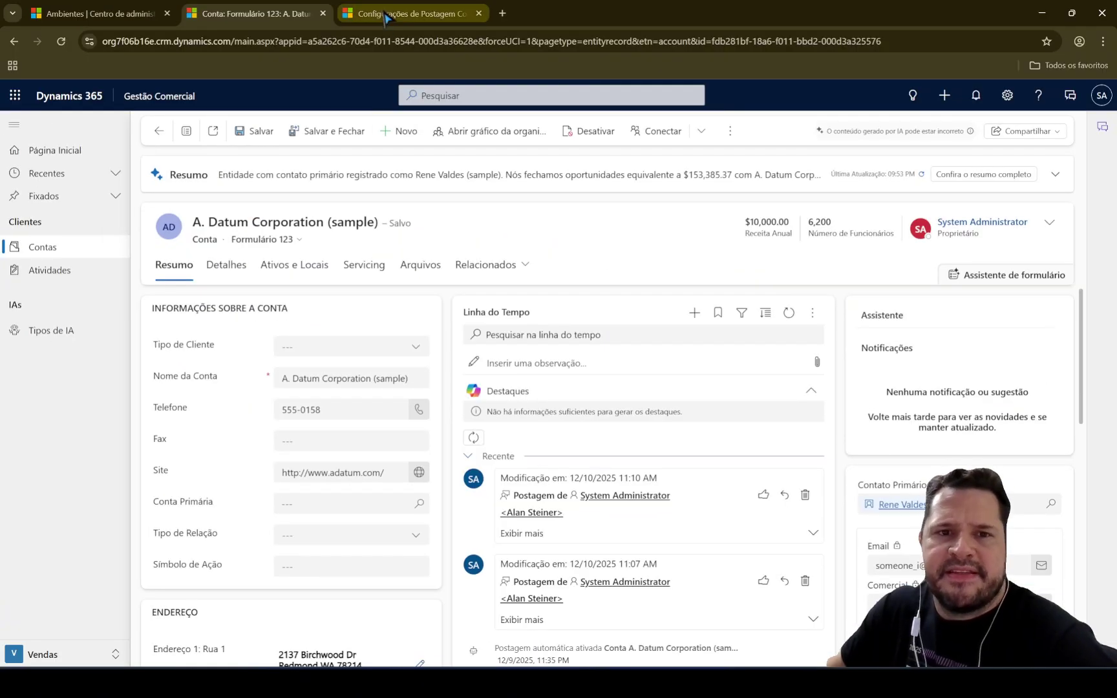
left_click(386, 16)
left_click(371, 309)
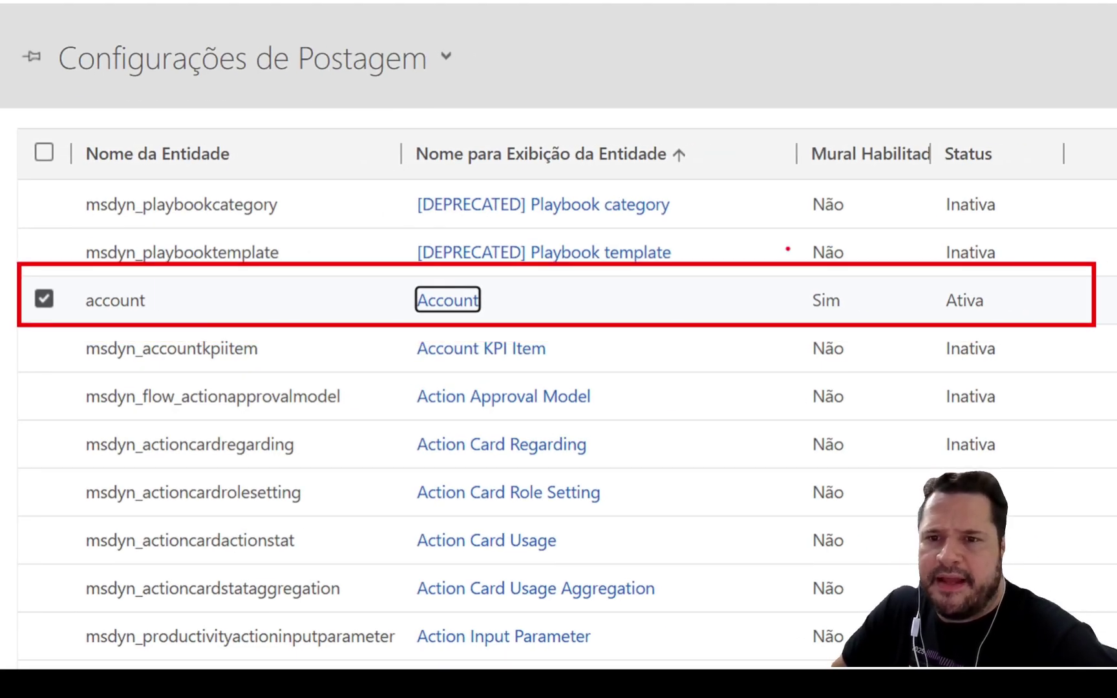
mouse_move(794, 265)
left_mouse_down()
mouse_move(805, 292)
mouse_move(888, 321)
left_mouse_up()
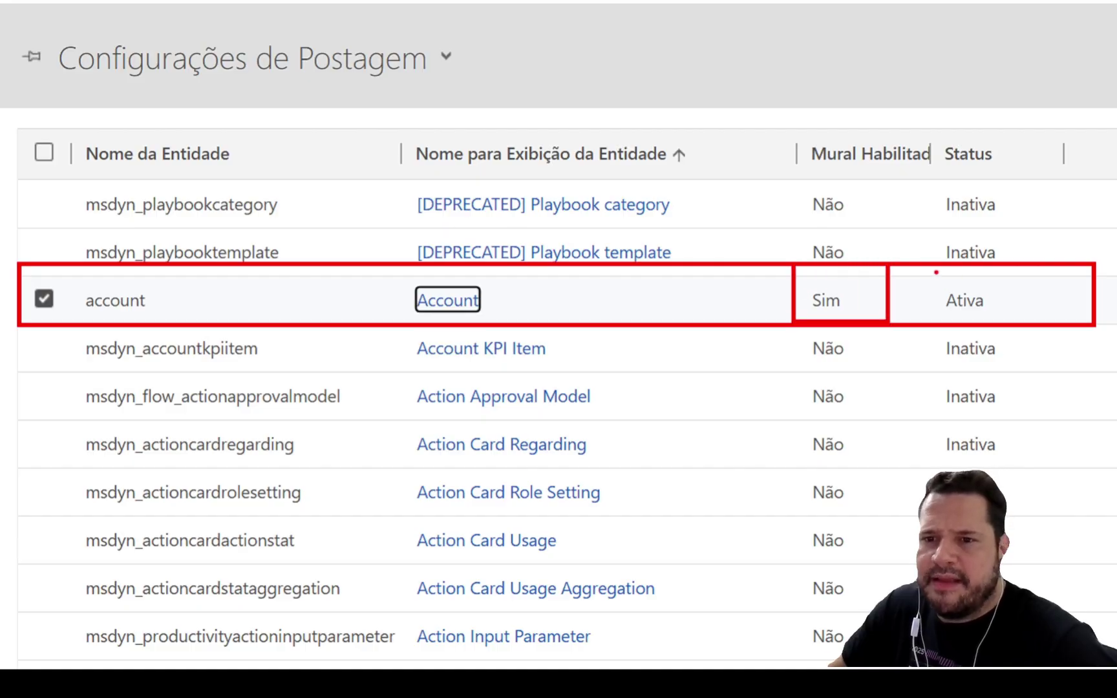
mouse_move(929, 262)
left_mouse_down()
mouse_move(1026, 343)
mouse_move(1030, 327)
left_mouse_up()
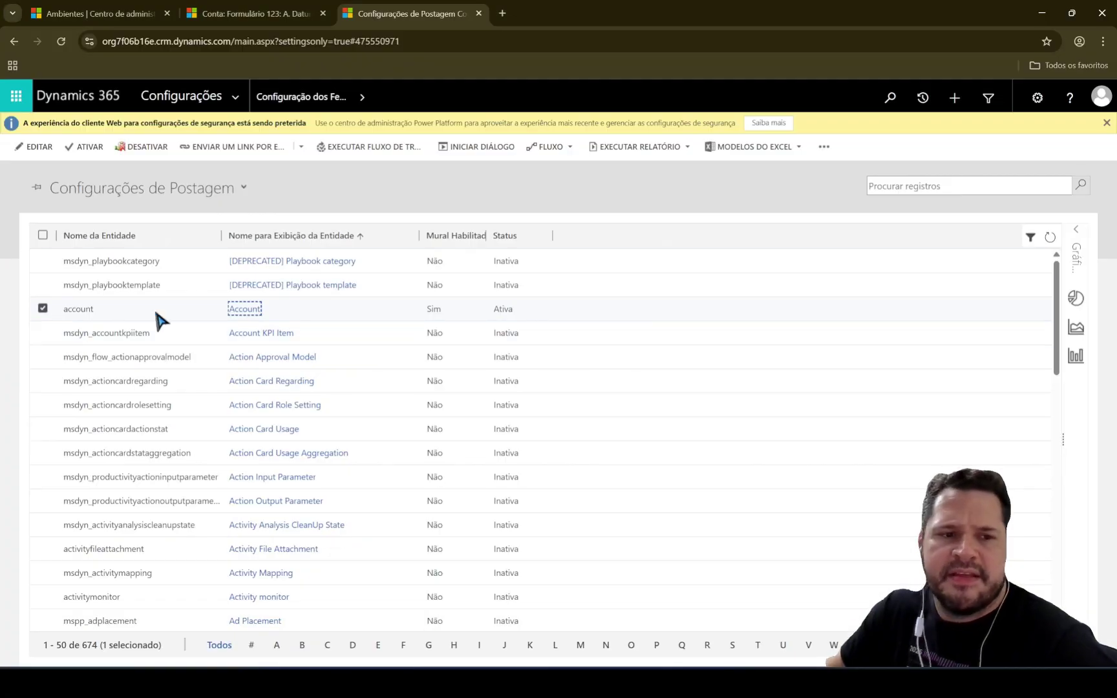
Open the Account post configuration and examine its general wall setting, rules and filters
double_click(262, 303)
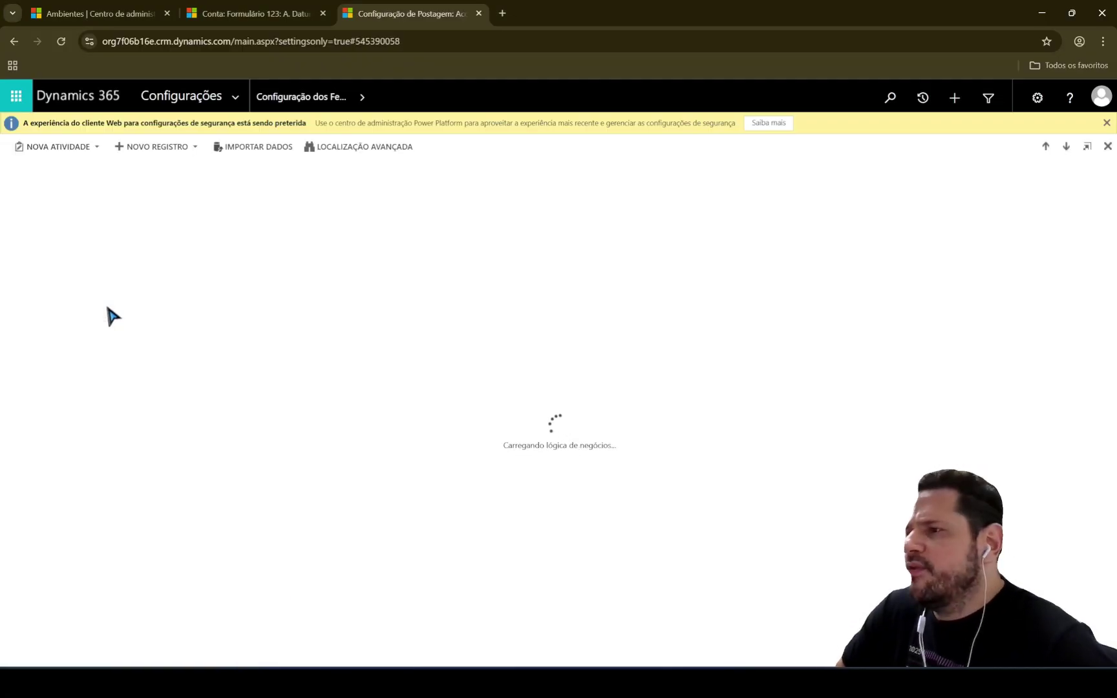
scroll(717, 359, "down", 2)
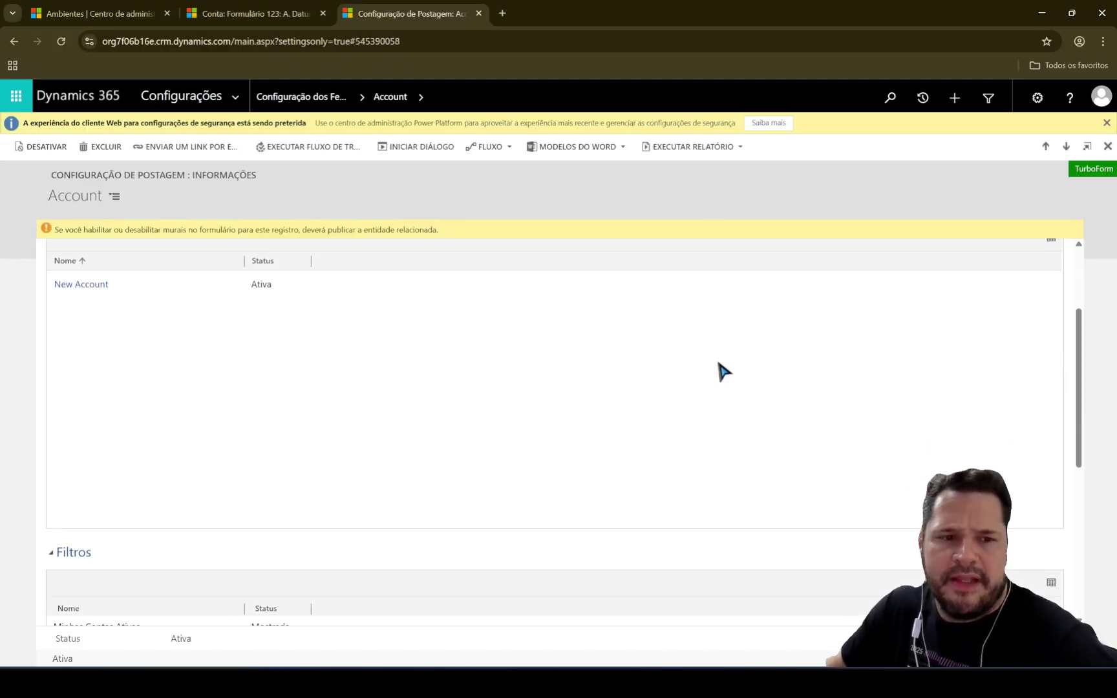
scroll(718, 359, "up", 3)
key("ctrl+1")
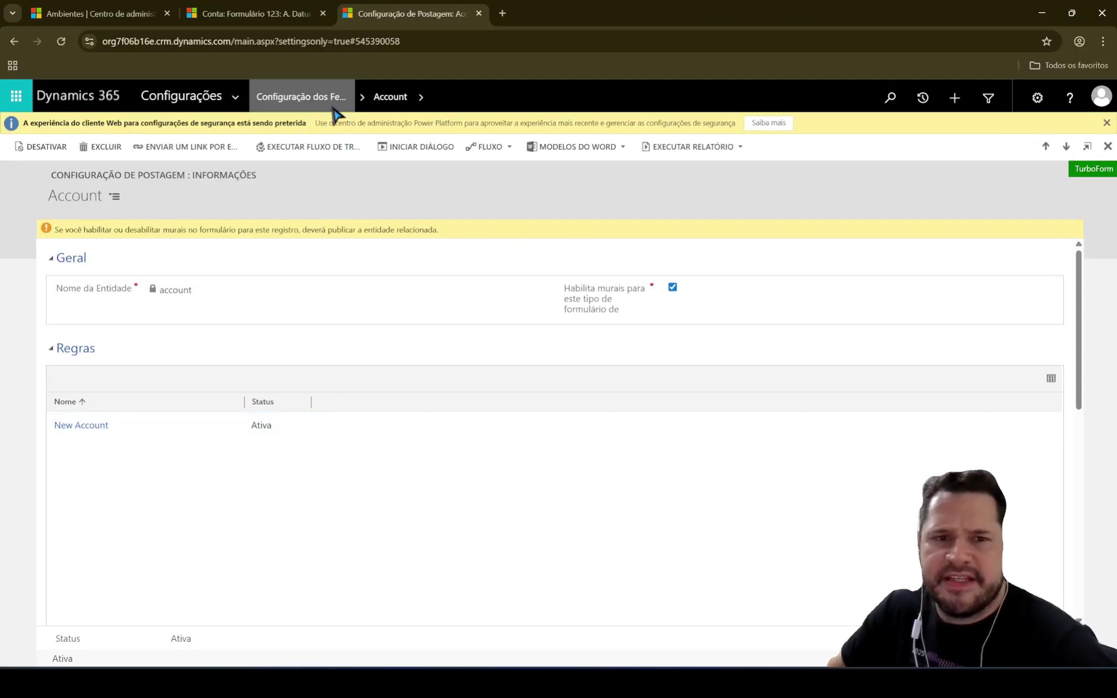
Open the activity feed rules list and select the New Account rule of the Account entity
left_click(237, 99)
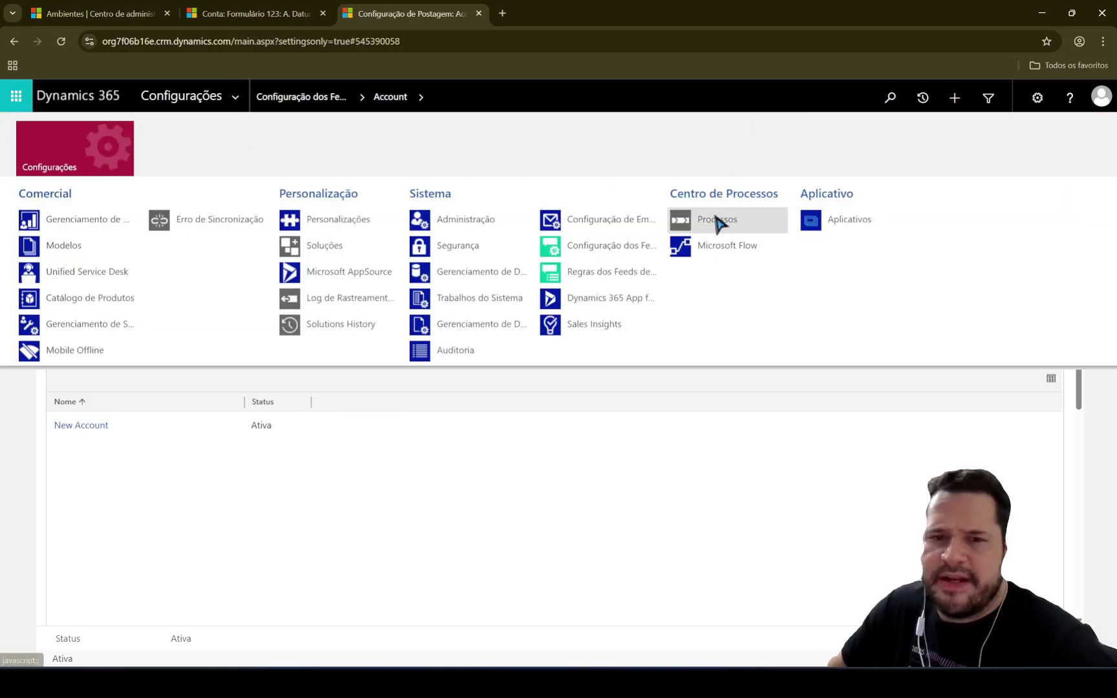
left_click(614, 279)
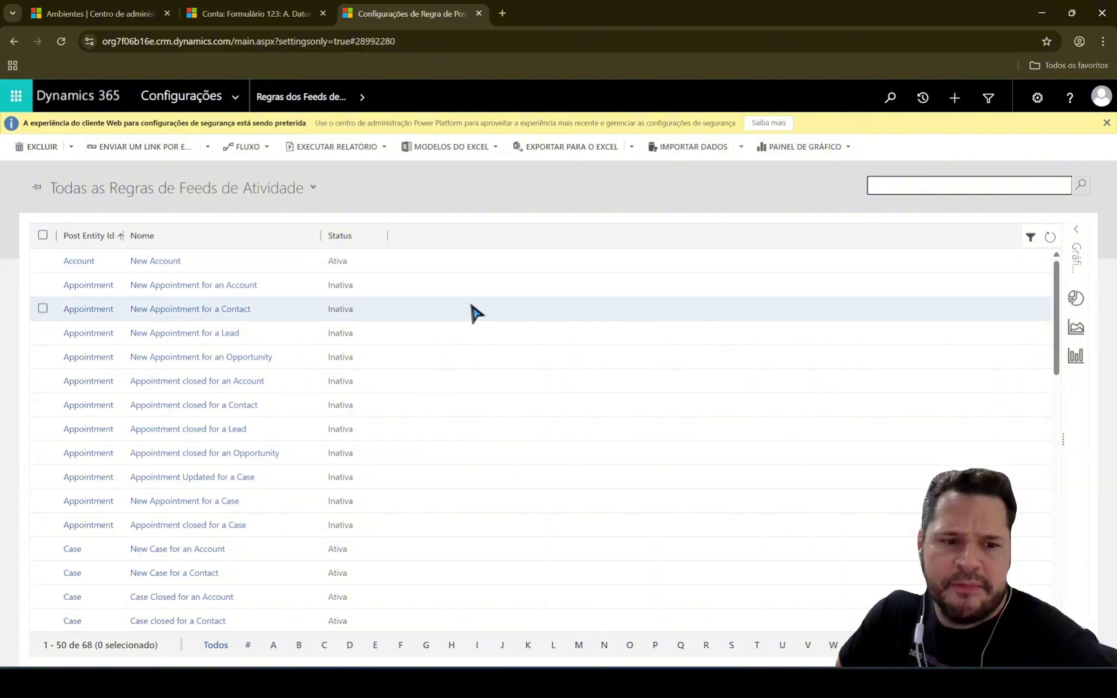
left_click(225, 262)
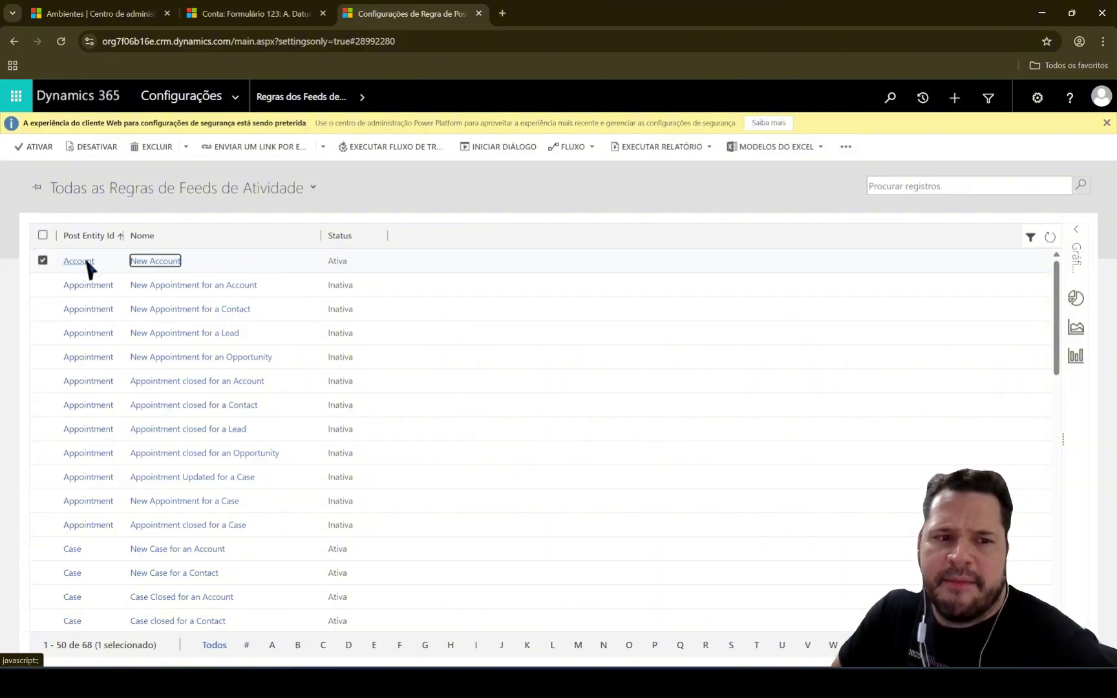
Return to the activity feeds configuration list and reopen the Account entry to review its wall setting and rules
left_click(248, 108)
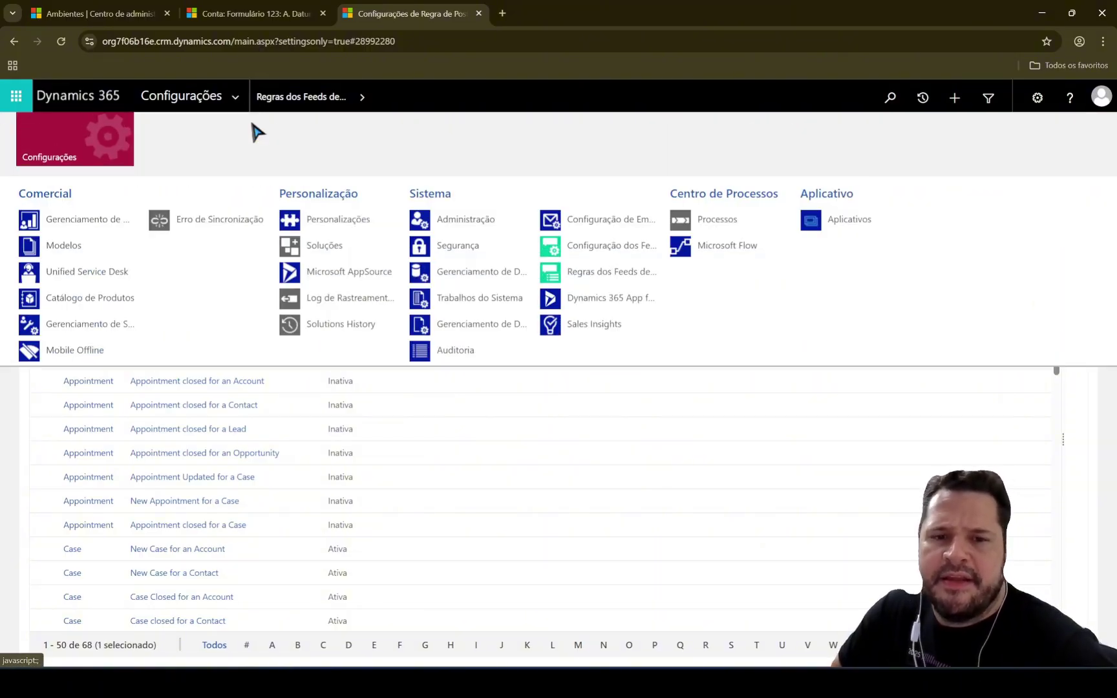
left_click(611, 249)
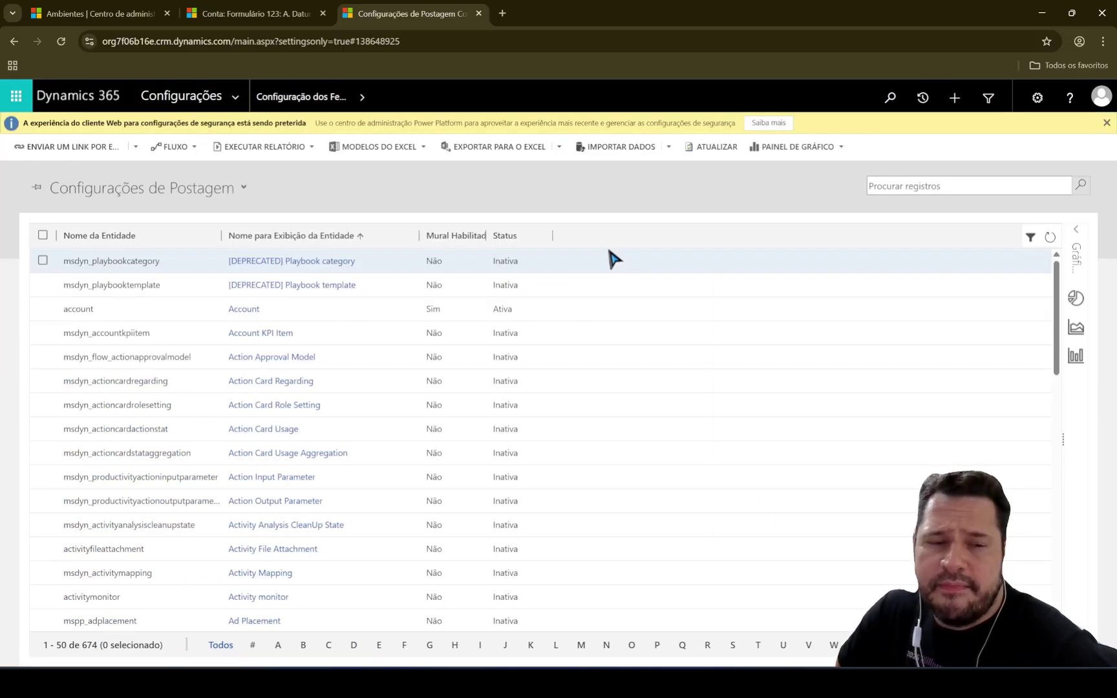
double_click(320, 307)
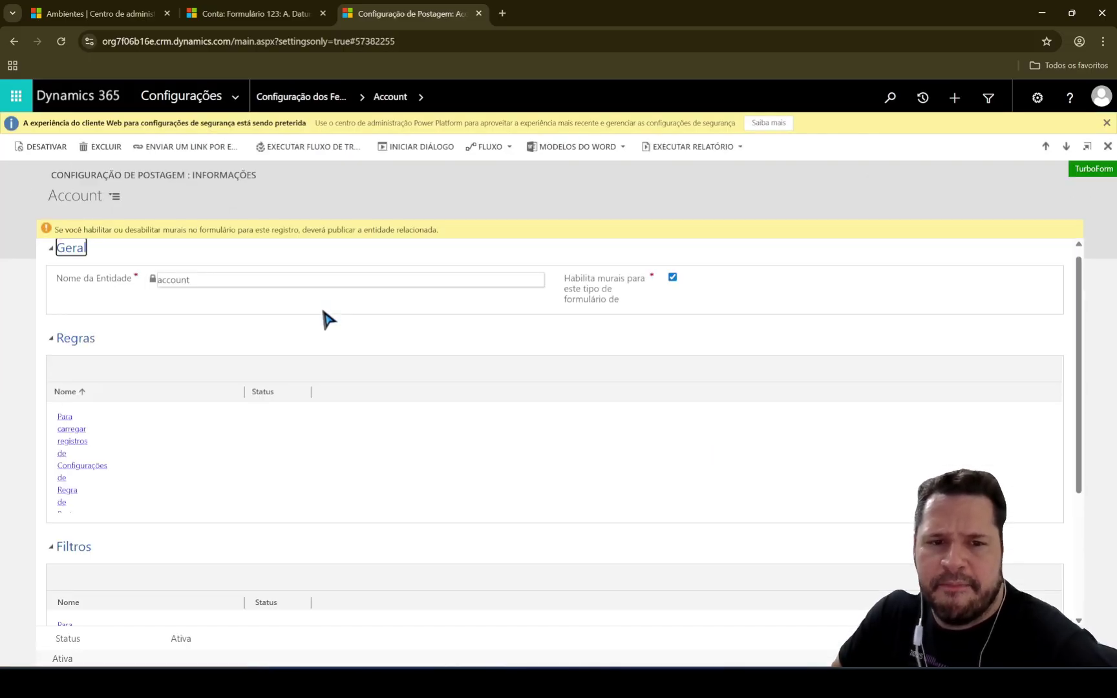
scroll(263, 498, "down", 1)
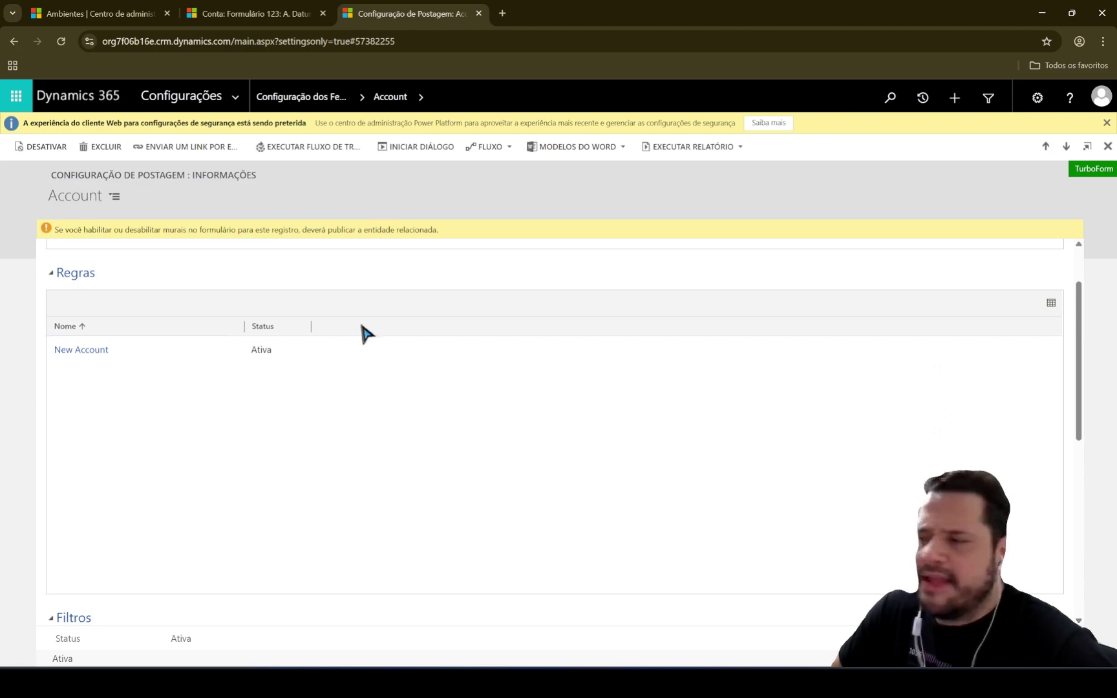
scroll(362, 469, "up", 1)
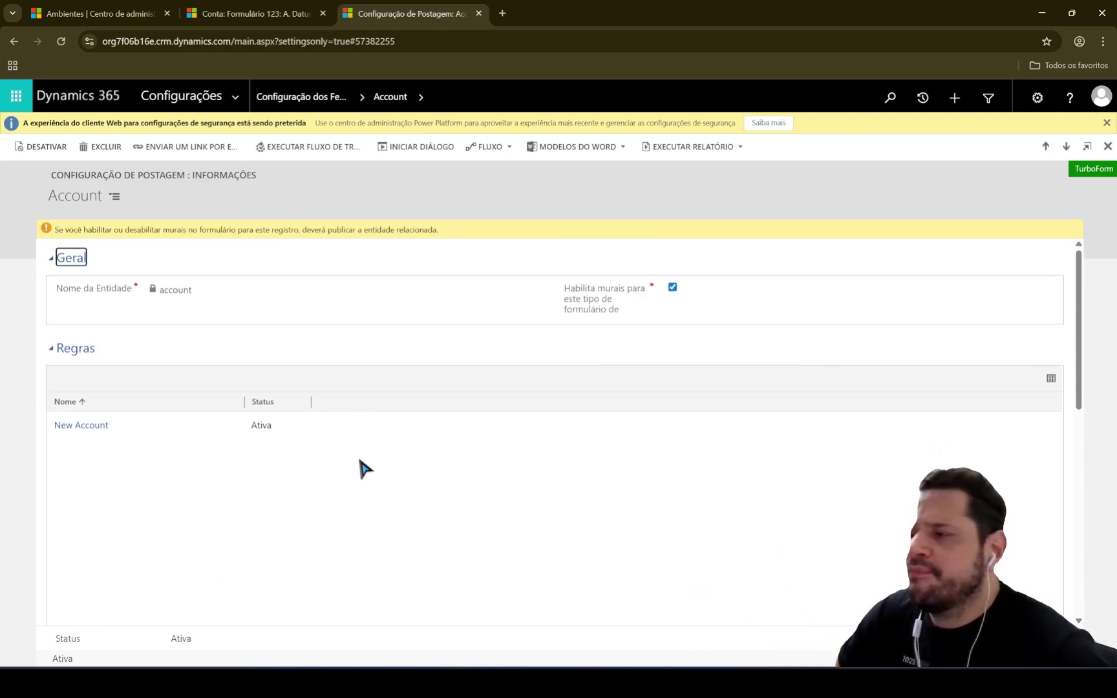
Return to the A. Datum Corporation (sample) account and choose the Postar record type in its timeline
left_click(256, 13)
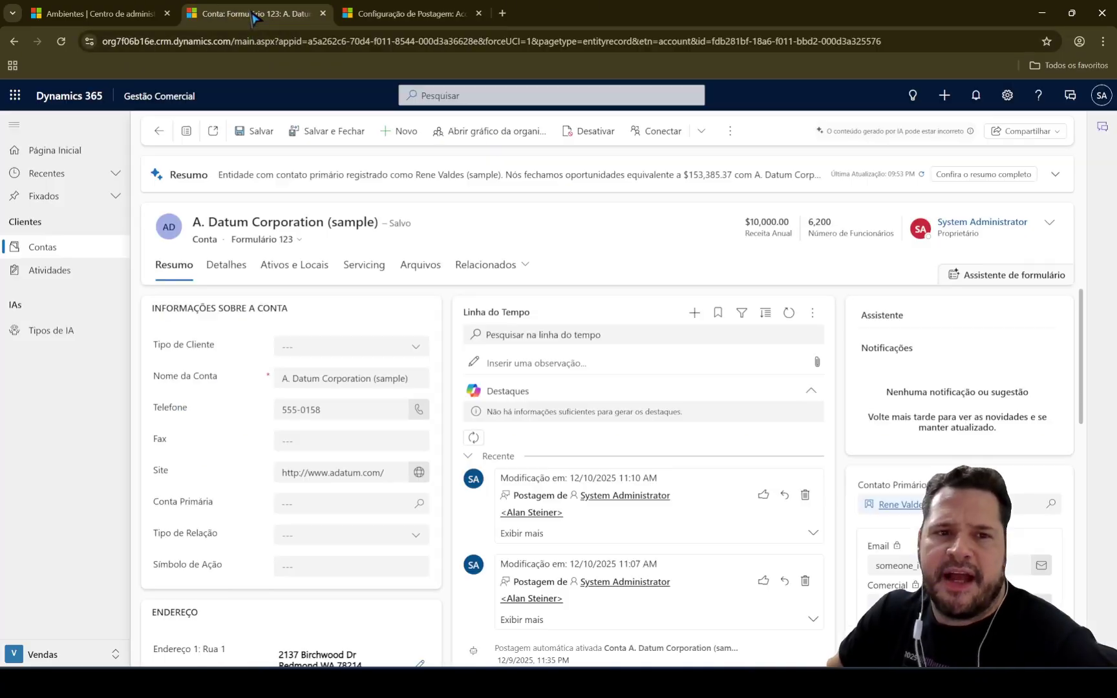
left_click(695, 313)
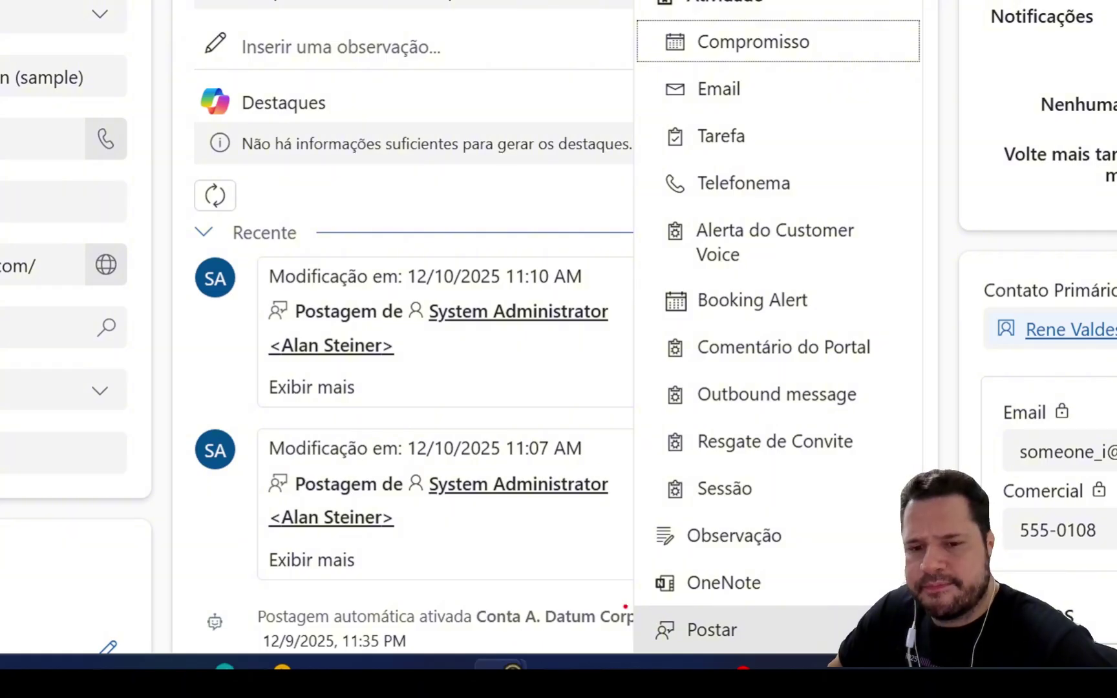
left_click(712, 630)
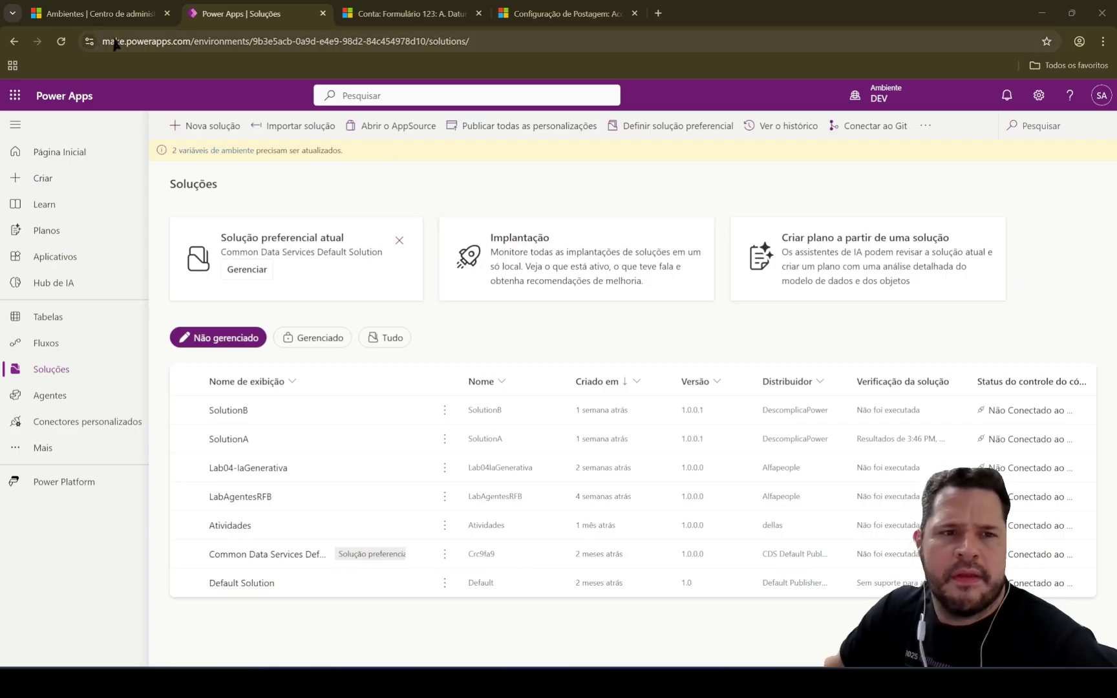
In Power Apps, open SolutionA in the DEV environment and display the forms of the Conta table
left_click(116, 44)
left_click(124, 46)
left_click_drag(115, 45, 282, 45)
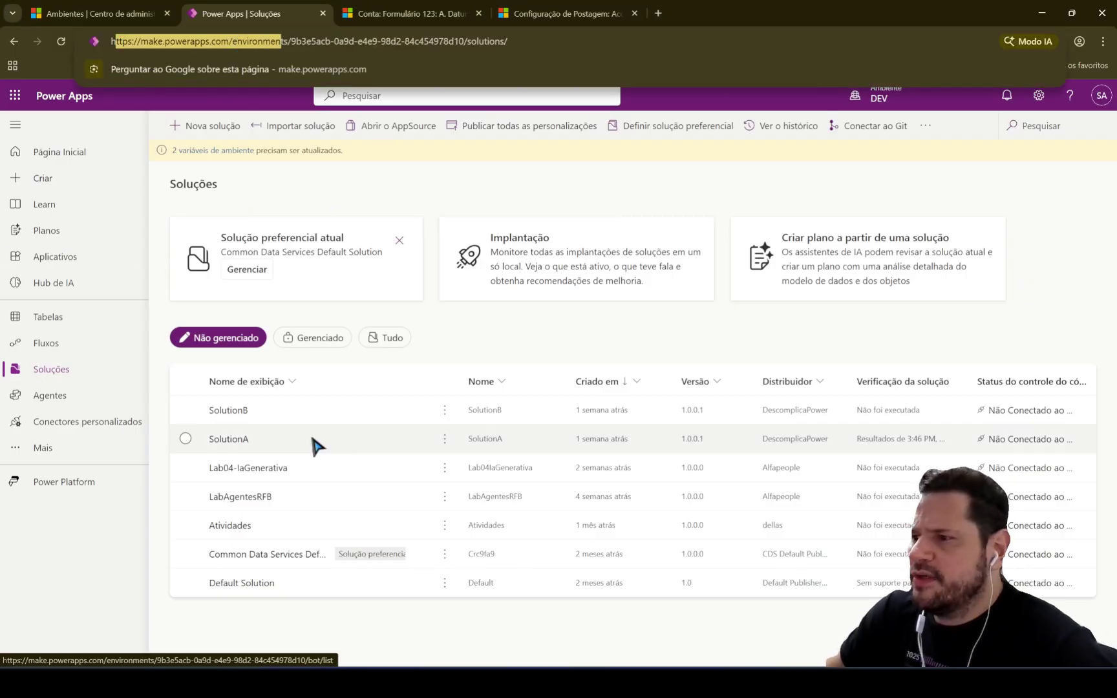
left_click(227, 441)
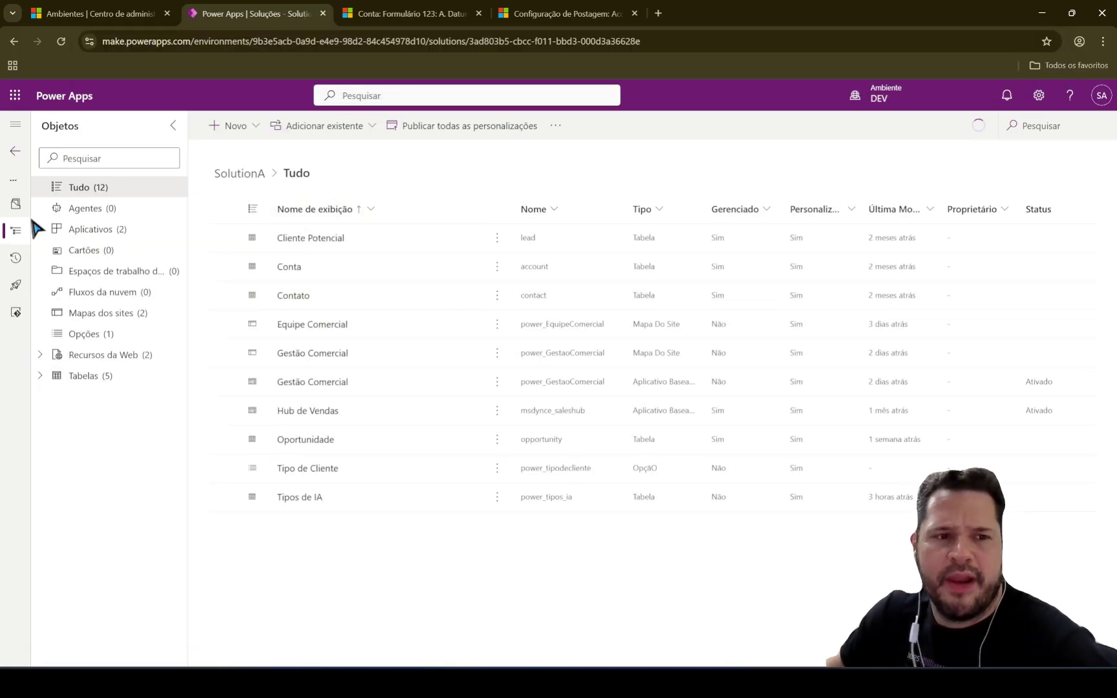
left_click(18, 126)
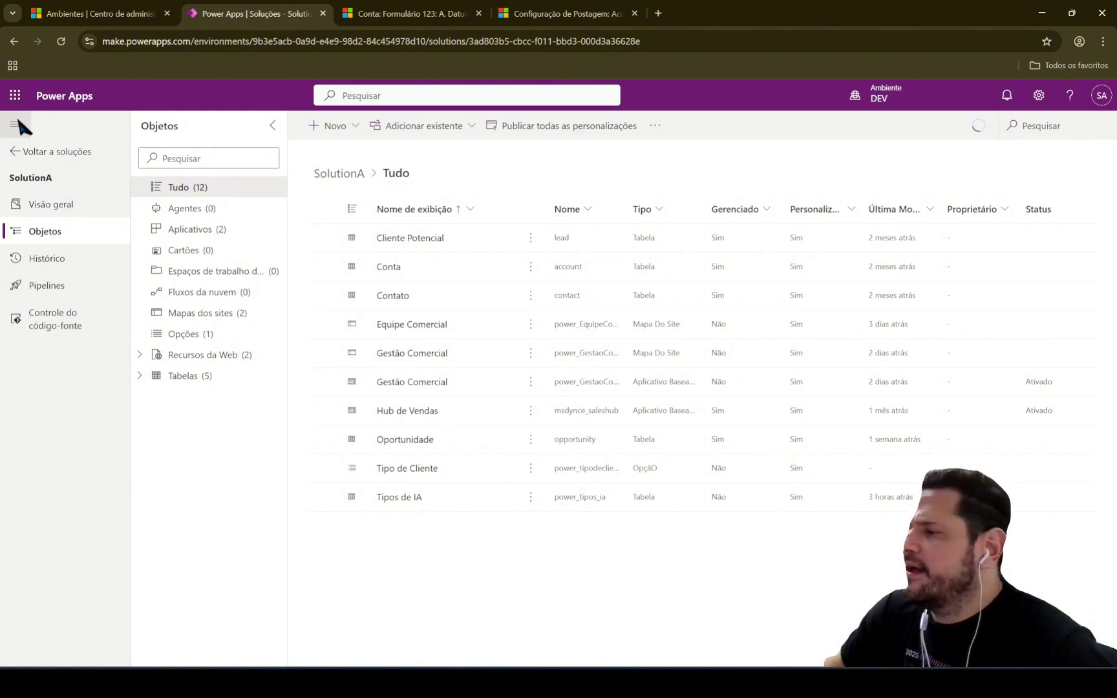
left_click(140, 373)
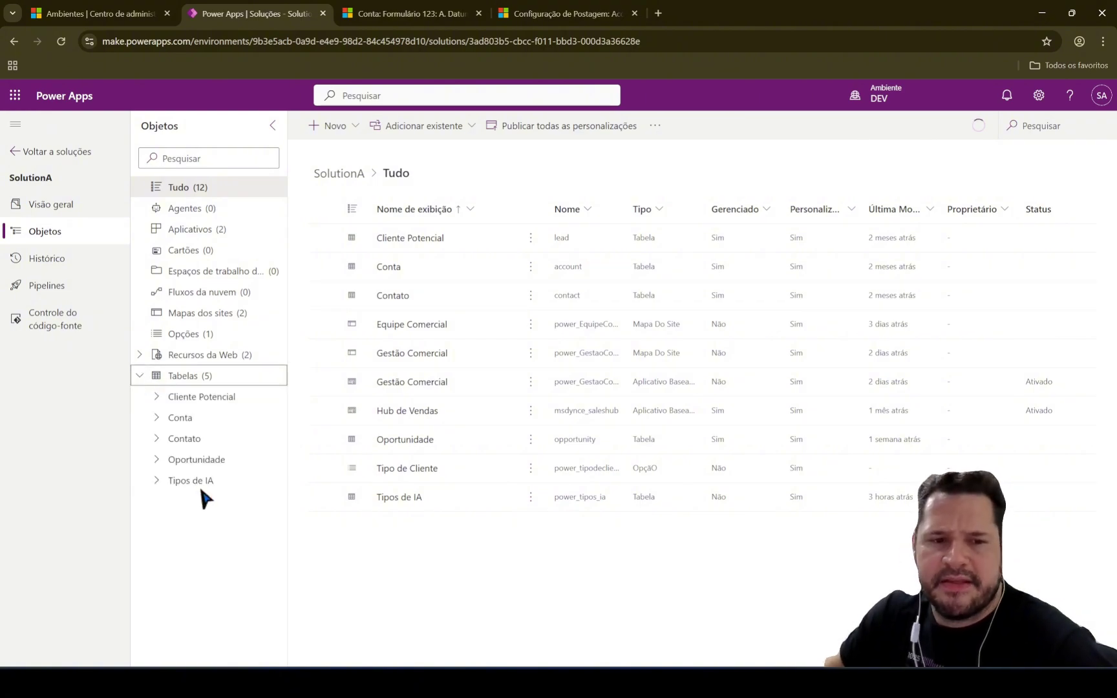
left_click(176, 419)
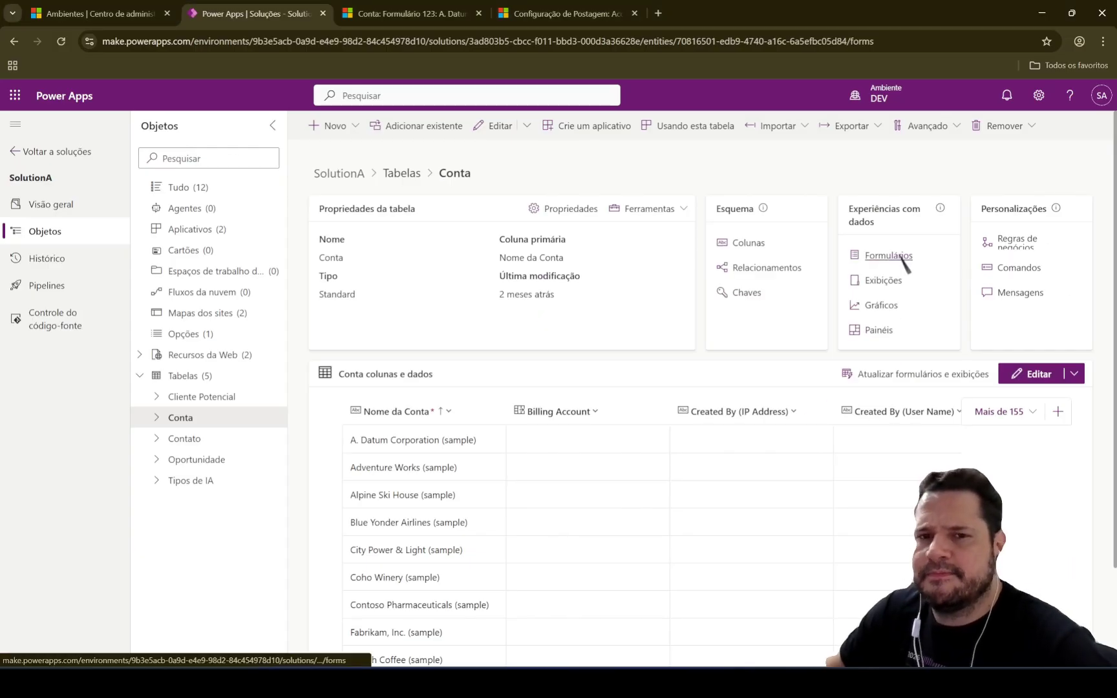
left_click(885, 254)
Check which form the account record uses, and open Formulário 123 of the Conta table in the form editor
left_click(385, 13)
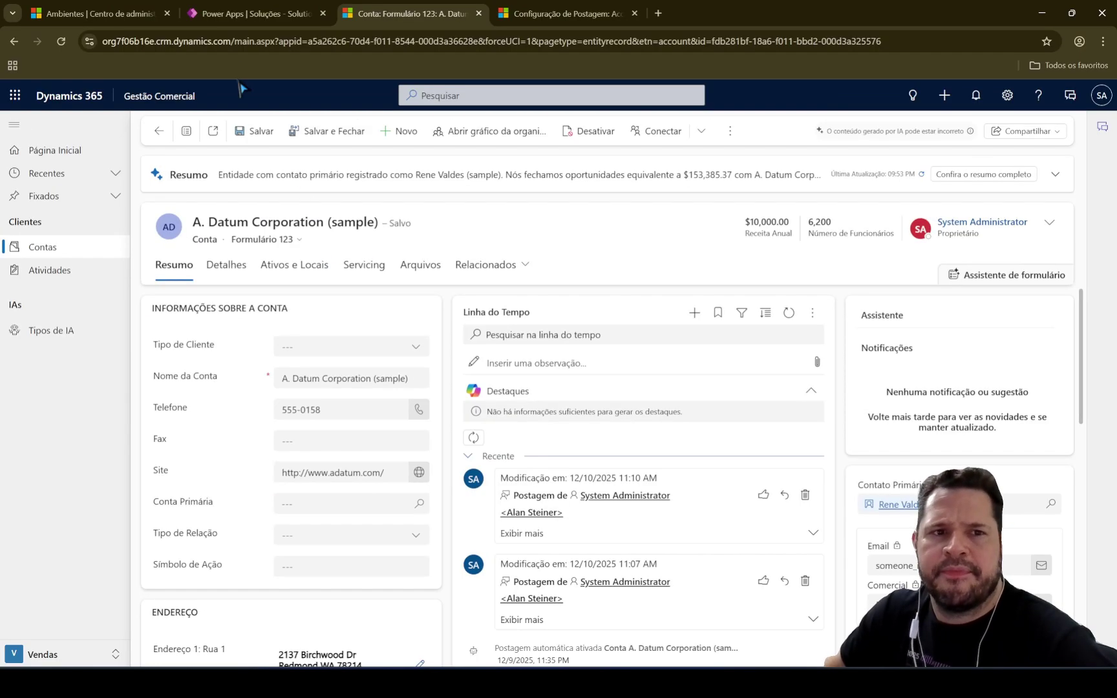
left_click(255, 13)
left_click(402, 275)
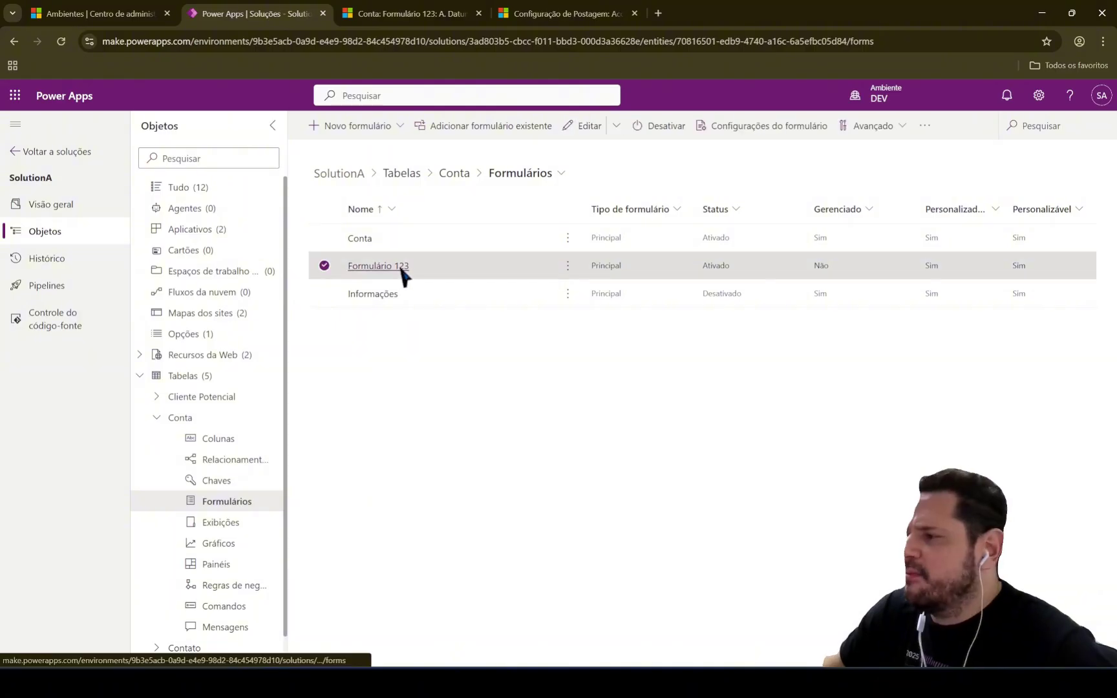
left_click(401, 267)
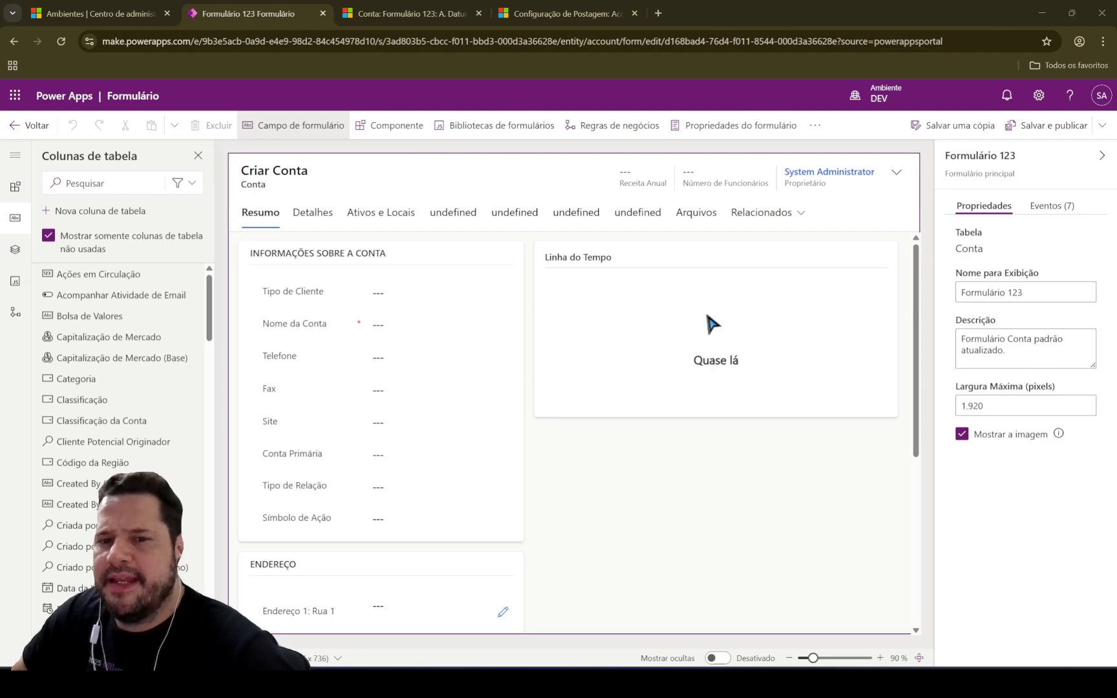
Select the Linha do Tempo component on the form and review the record types it shows, including Postagens
left_click(718, 281)
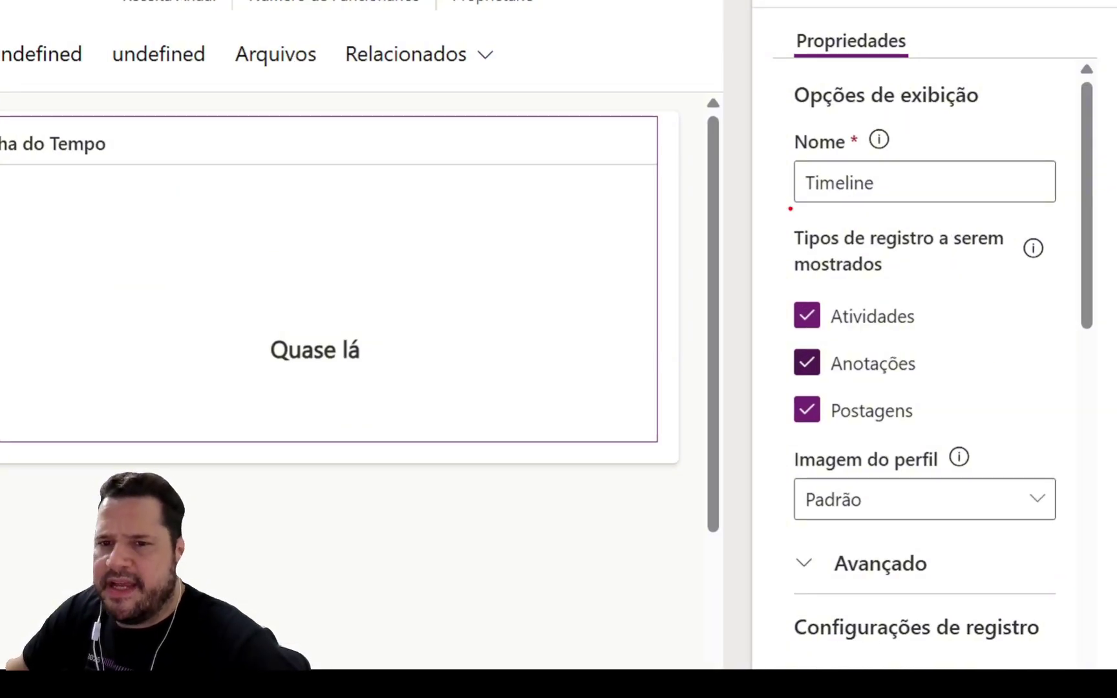
mouse_move(764, 212)
left_mouse_down()
mouse_move(1035, 279)
mouse_move(1073, 278)
left_mouse_up()
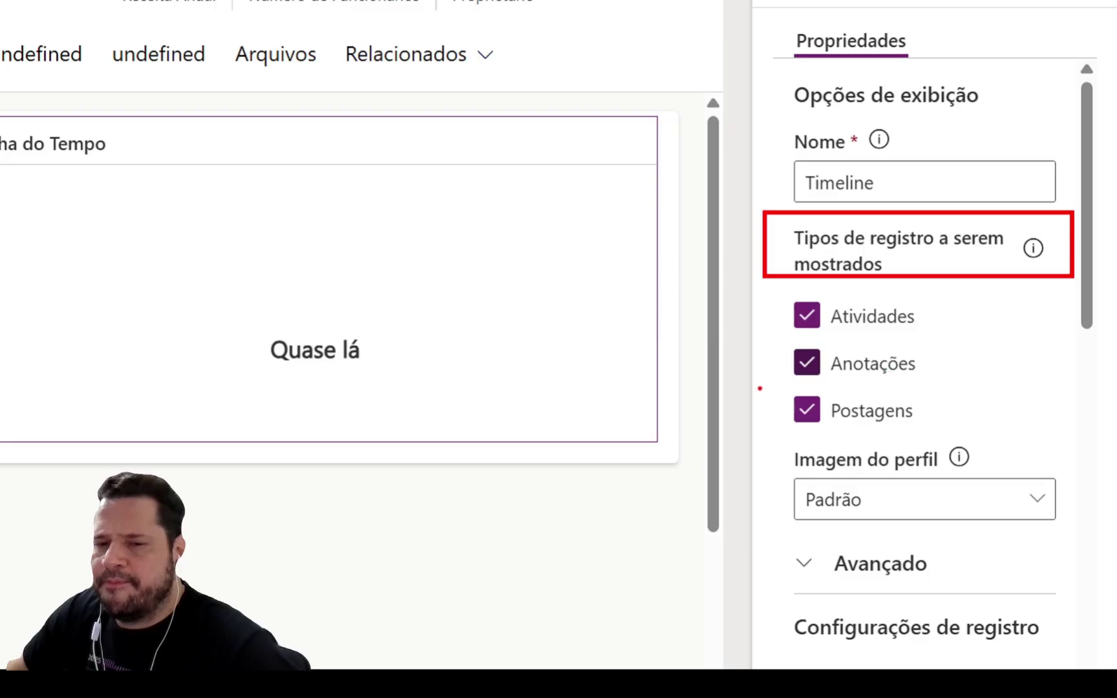
mouse_move(774, 380)
left_mouse_down()
mouse_move(777, 430)
mouse_move(1032, 438)
left_mouse_up()
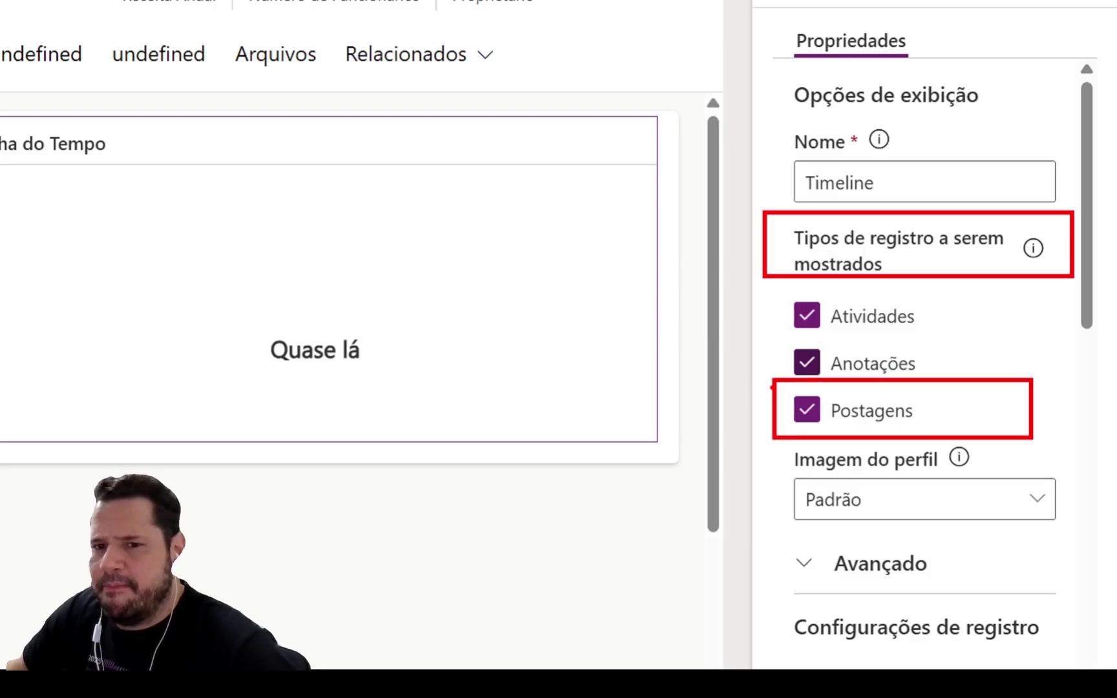
mouse_move(773, 378)
left_mouse_down()
mouse_move(782, 401)
mouse_move(841, 442)
left_mouse_up()
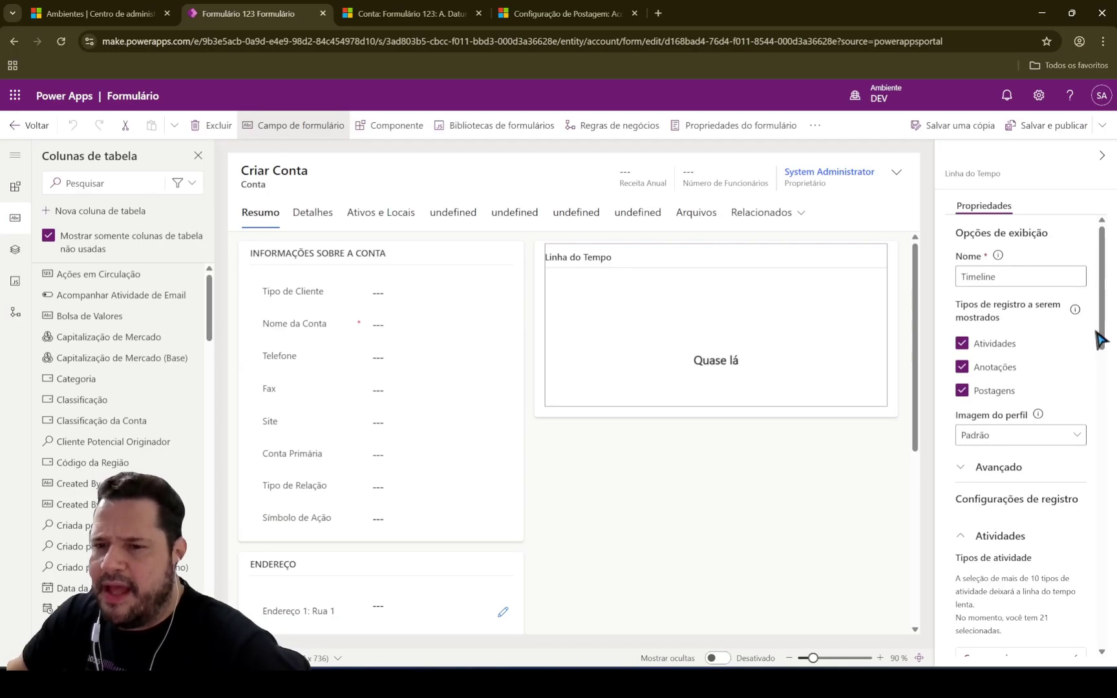
Expand the Postagens record settings of the timeline and examine the options for user posts, simple automatic posts and post attachments
left_click_drag(1099, 339, 1106, 569)
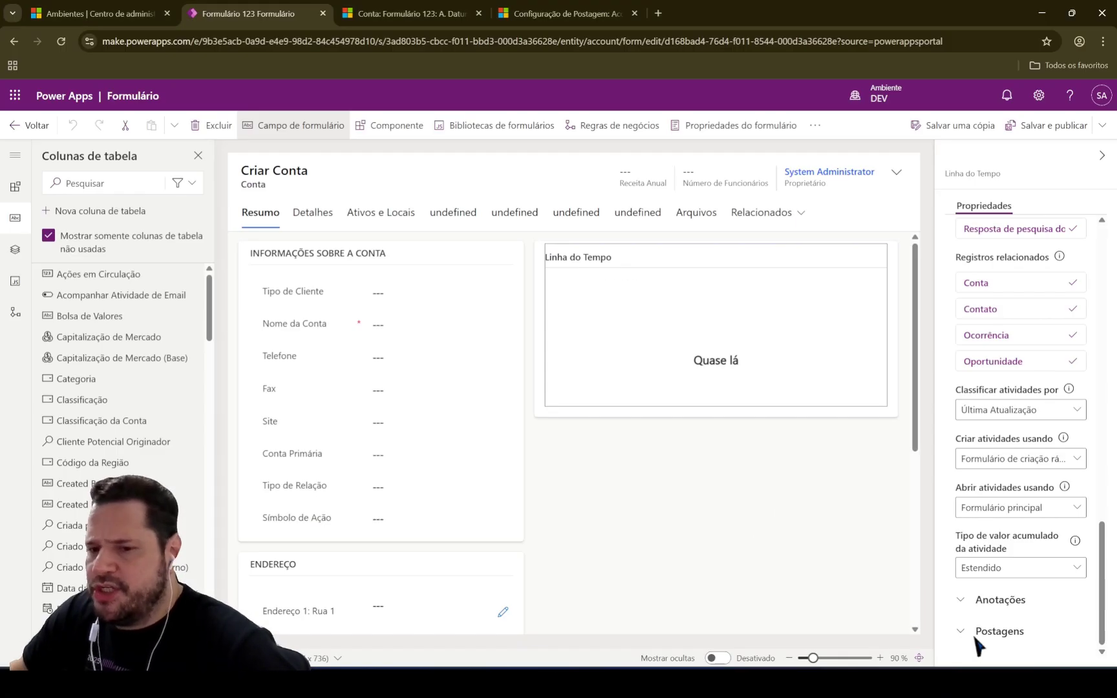
left_click(905, 623)
scroll(1035, 517, "down", 3)
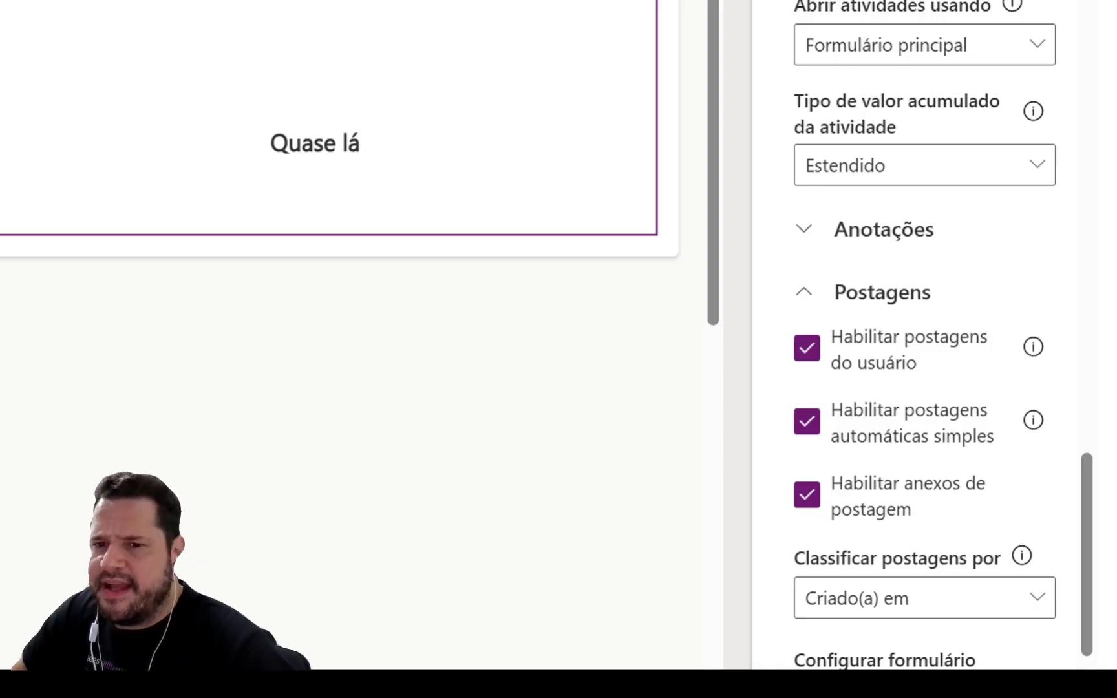
left_click_drag(764, 312, 1066, 379)
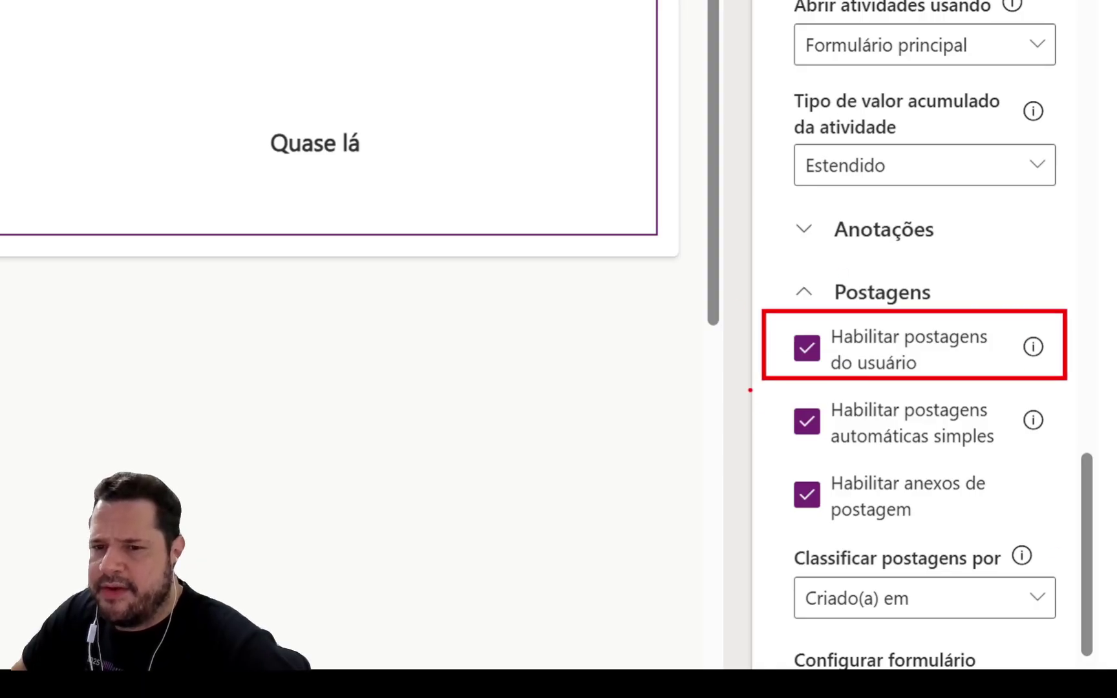
mouse_move(750, 390)
left_mouse_down()
mouse_move(1028, 454)
mouse_move(1098, 454)
left_mouse_up()
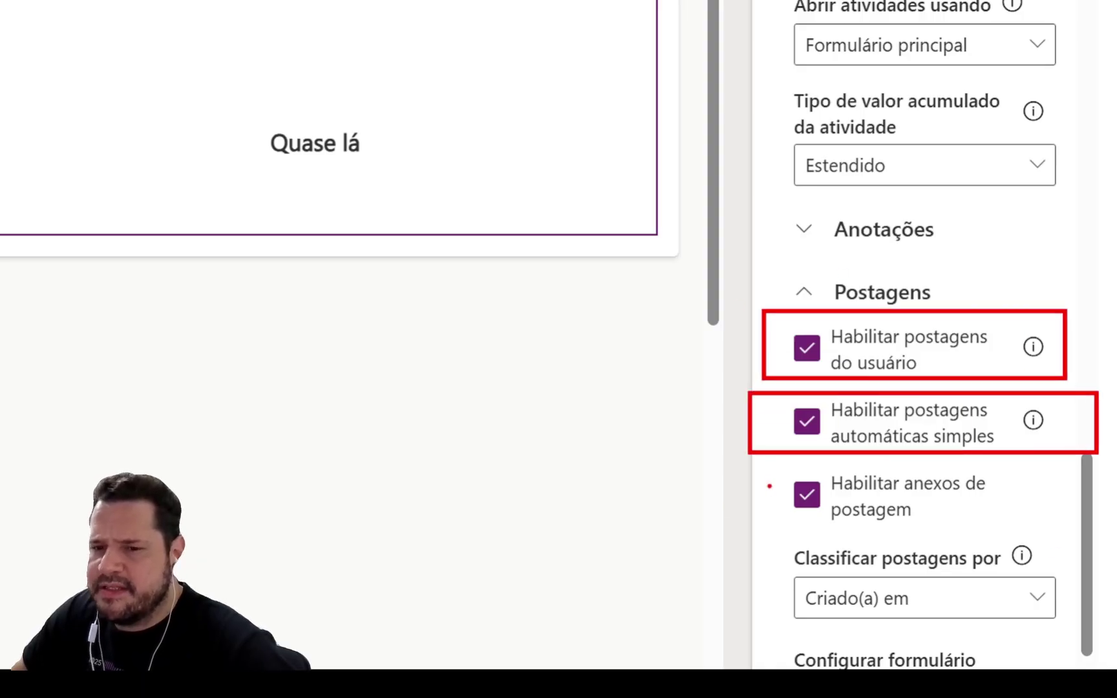
left_click_drag(763, 460, 1085, 540)
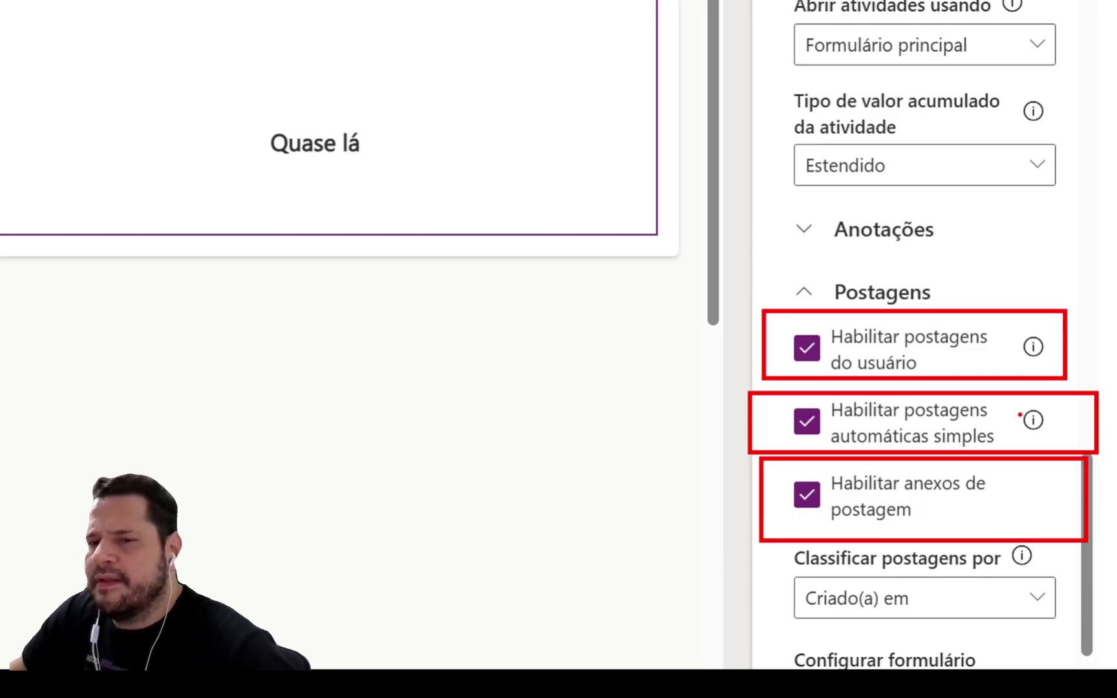
key("Escape")
Read the help descriptions of Habilitar postagens do usuário and Habilitar postagens automáticas simples
mouse_move(1075, 463)
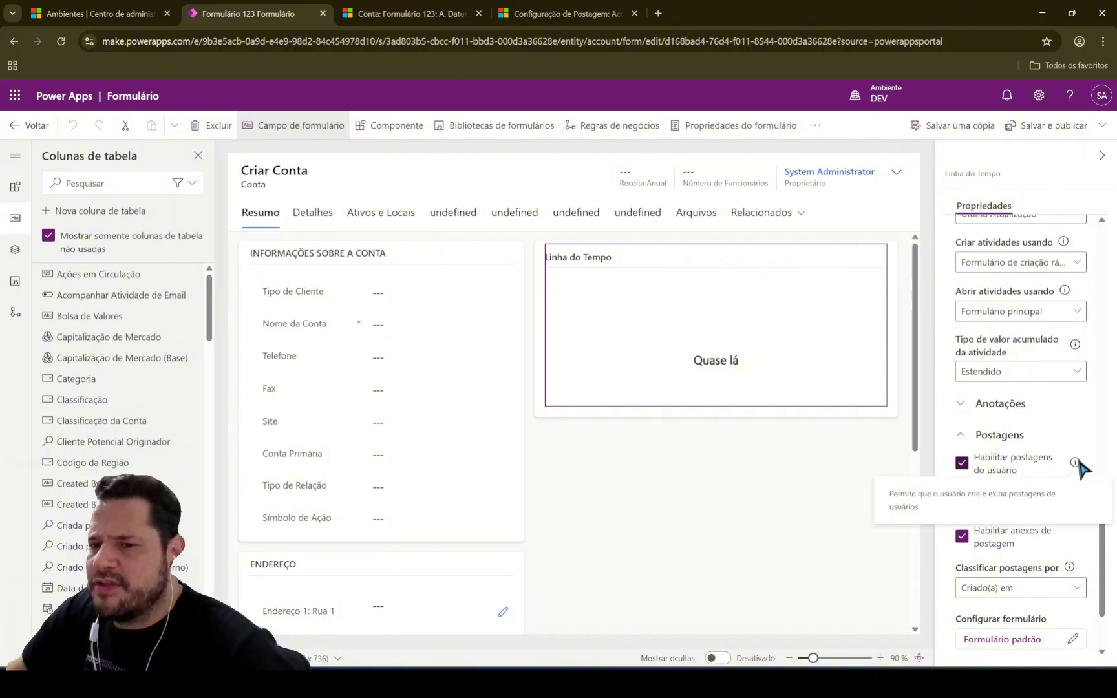
key("ctrl+1")
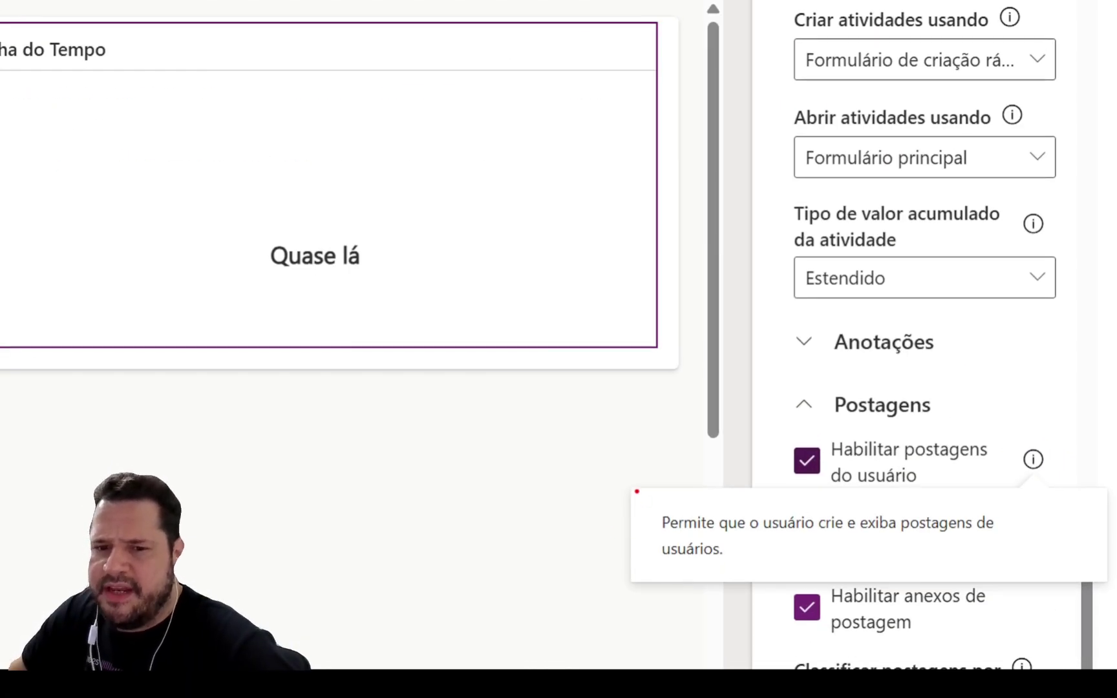
mouse_move(637, 491)
left_mouse_down()
mouse_move(788, 579)
mouse_move(1062, 577)
left_mouse_up()
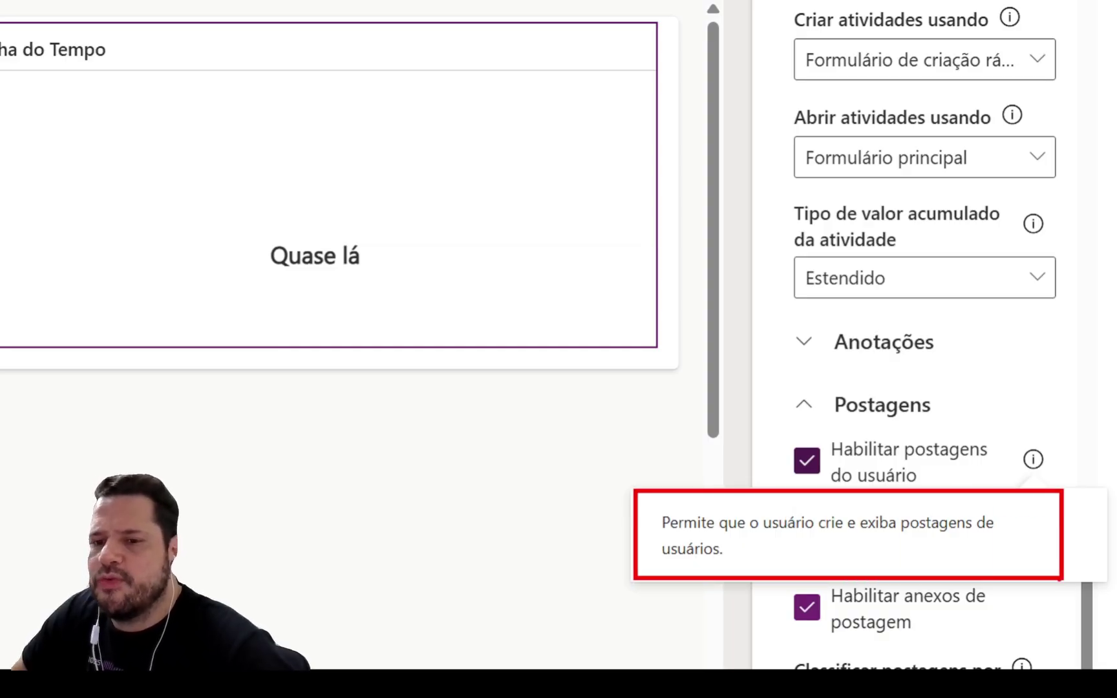
key("Escape")
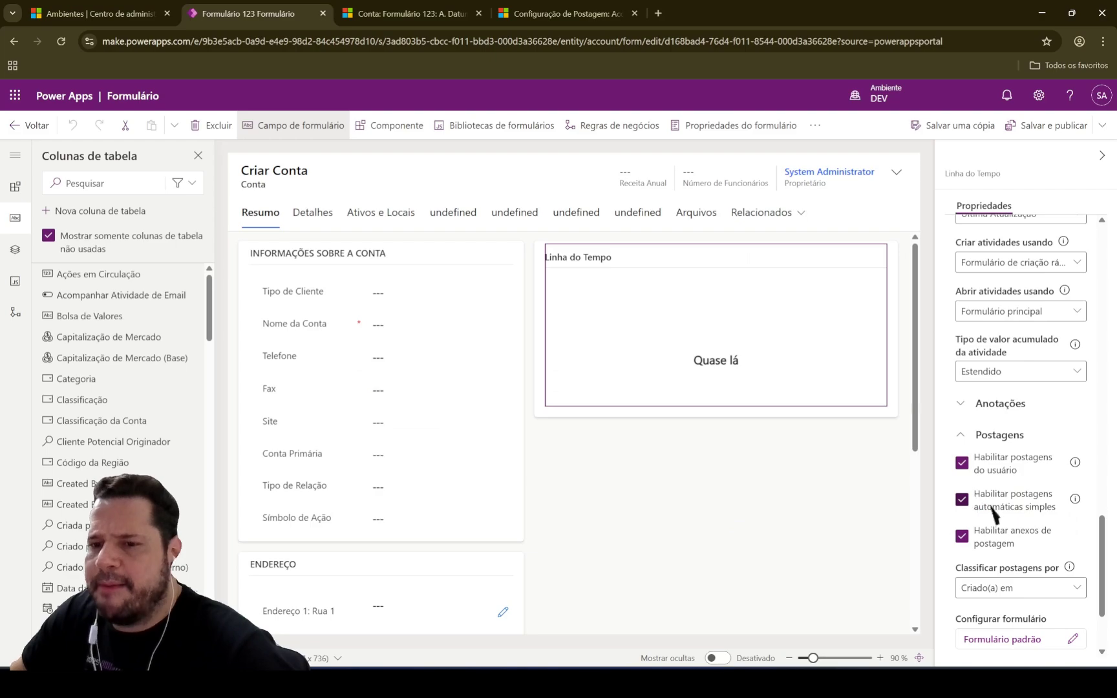
mouse_move(1076, 503)
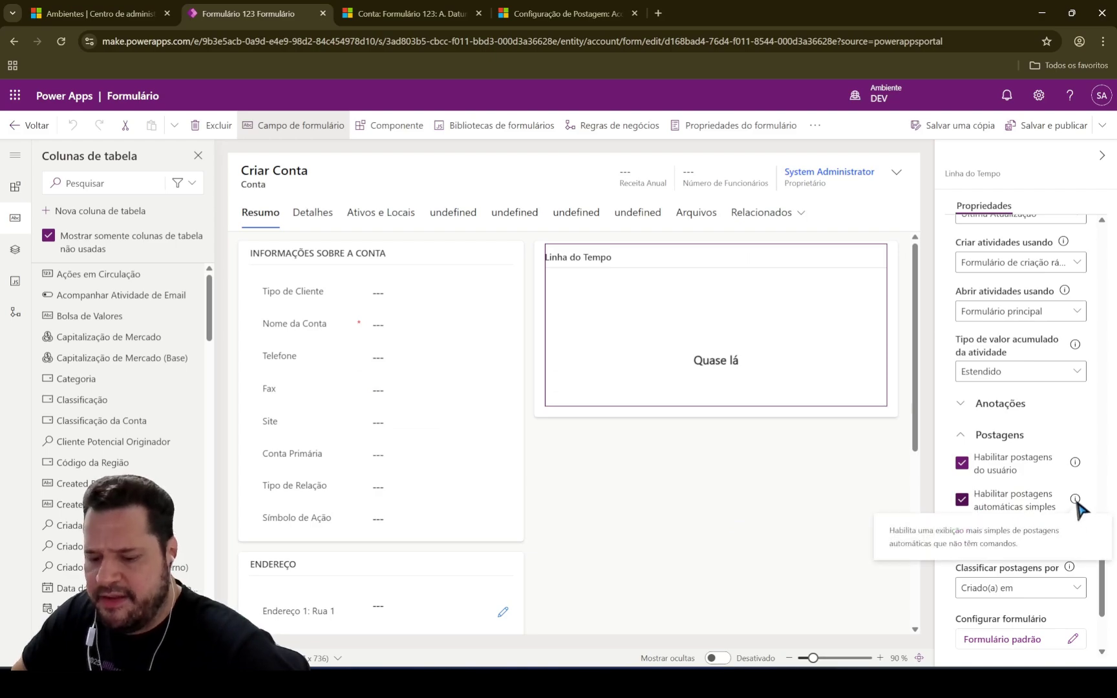
key("ctrl+1")
left_click(1076, 503)
mouse_move(634, 529)
left_mouse_down()
mouse_move(868, 621)
mouse_move(1087, 600)
mouse_move(1111, 612)
left_mouse_up()
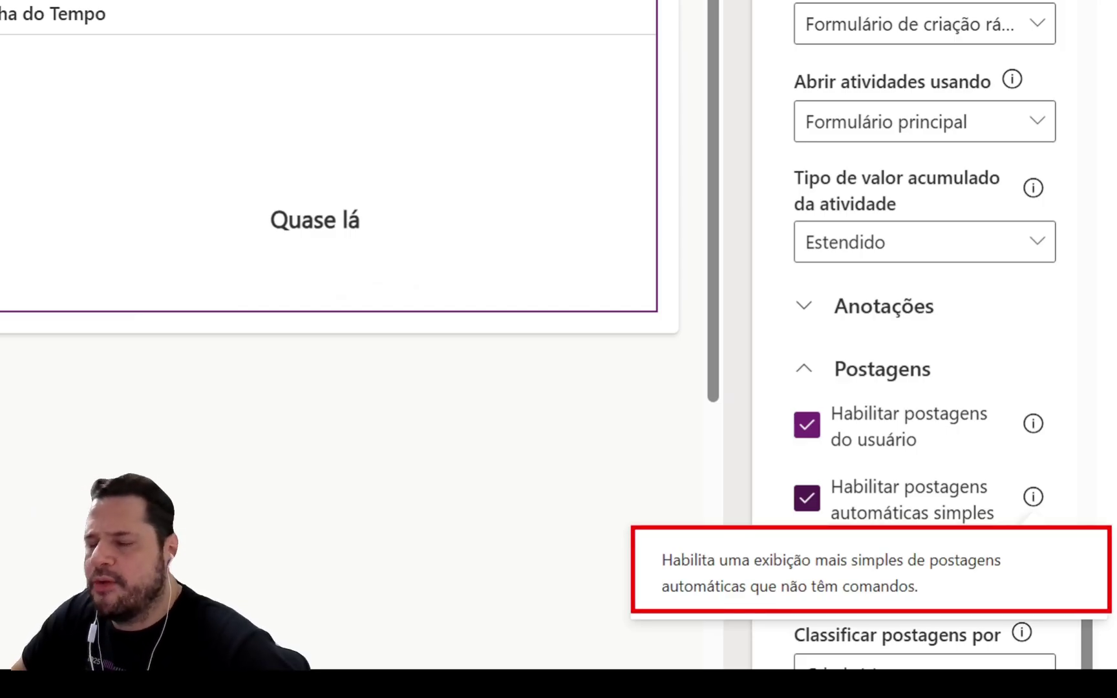
mouse_move(775, 394)
left_mouse_down()
mouse_move(968, 454)
mouse_move(986, 395)
mouse_move(776, 454)
mouse_move(1028, 457)
mouse_move(1005, 392)
mouse_move(770, 452)
left_mouse_up()
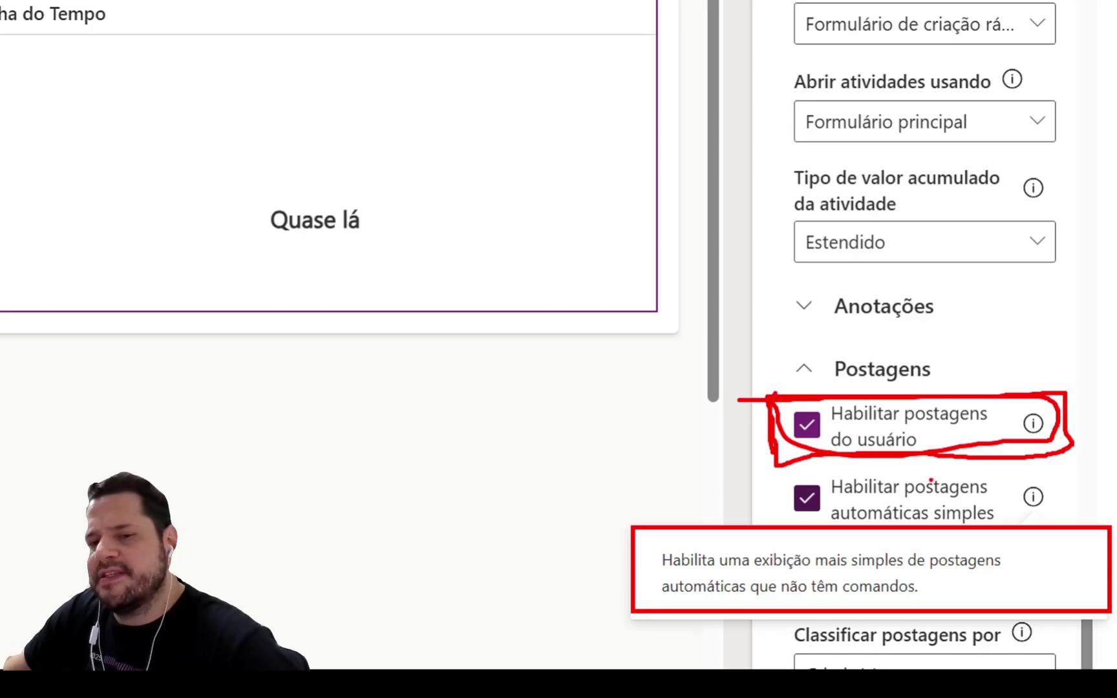
key("Escape")
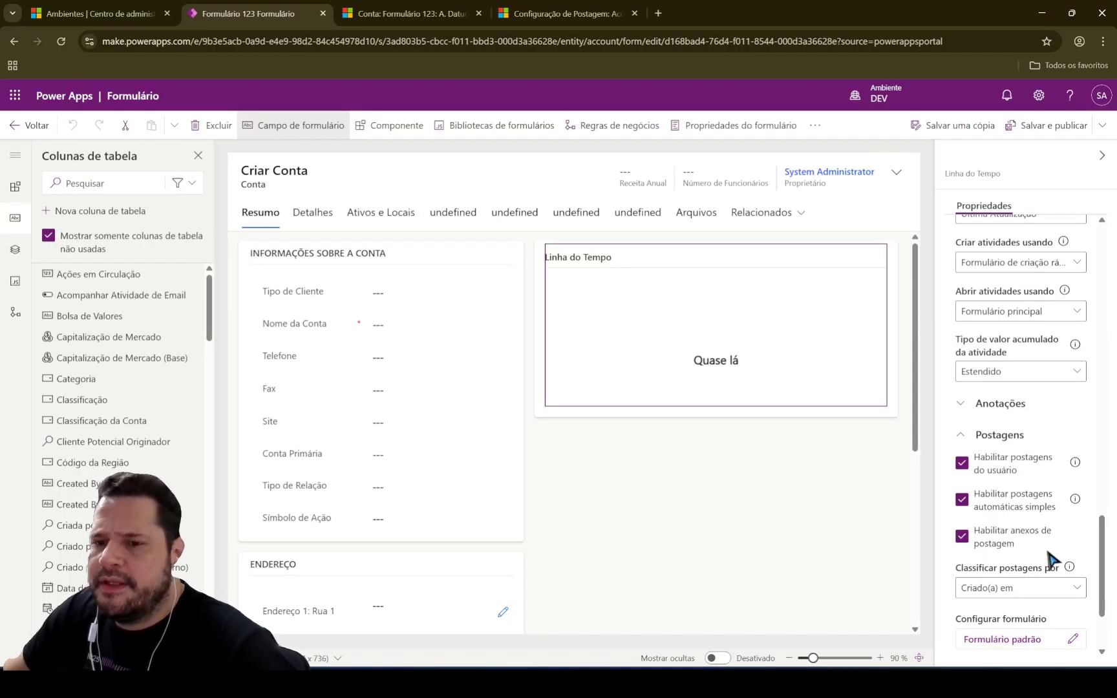
Check the Habilitar anexos de postagem option in the timeline's Postagens settings
key("ctrl+1")
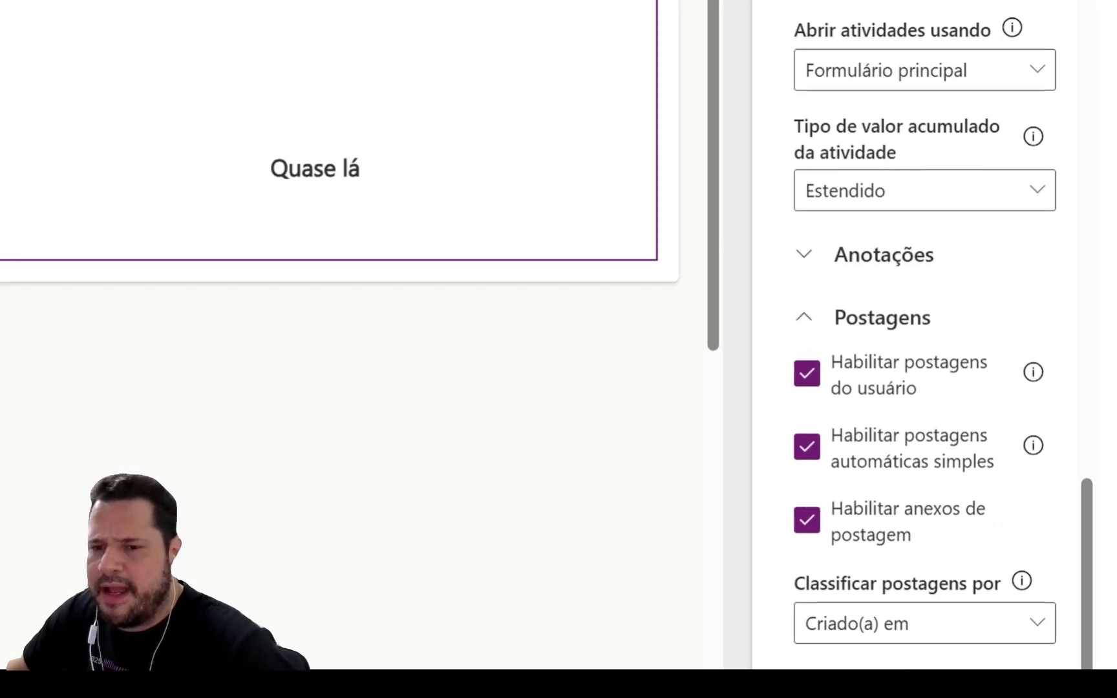
left_click(788, 518)
left_click_drag(757, 488, 1070, 571)
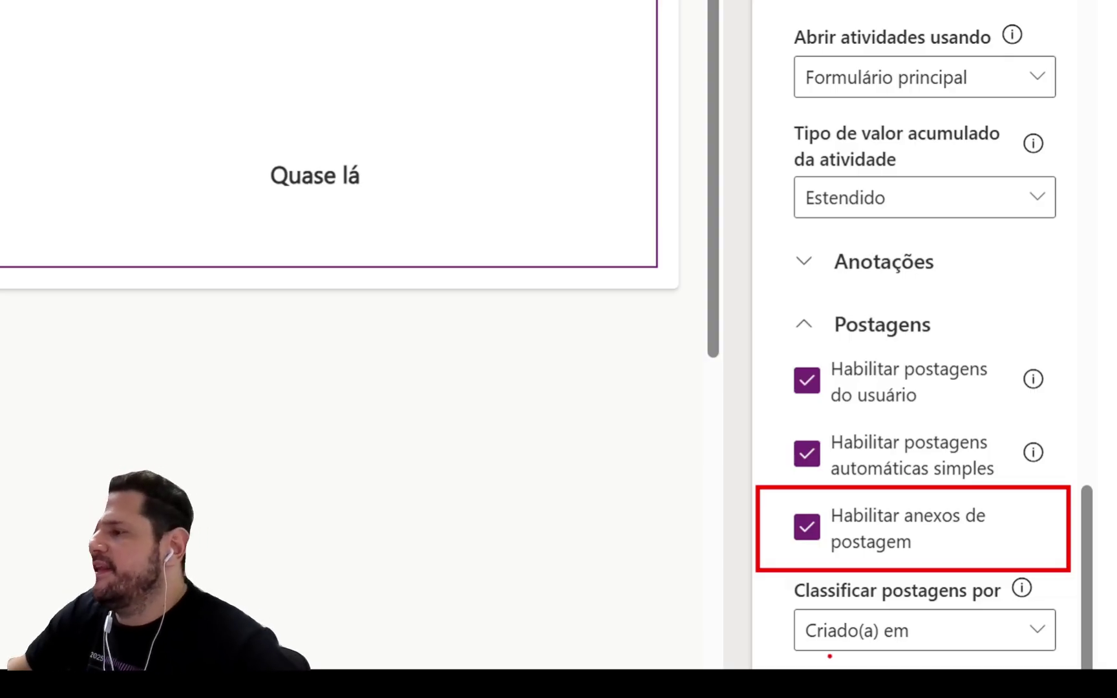
key("Escape")
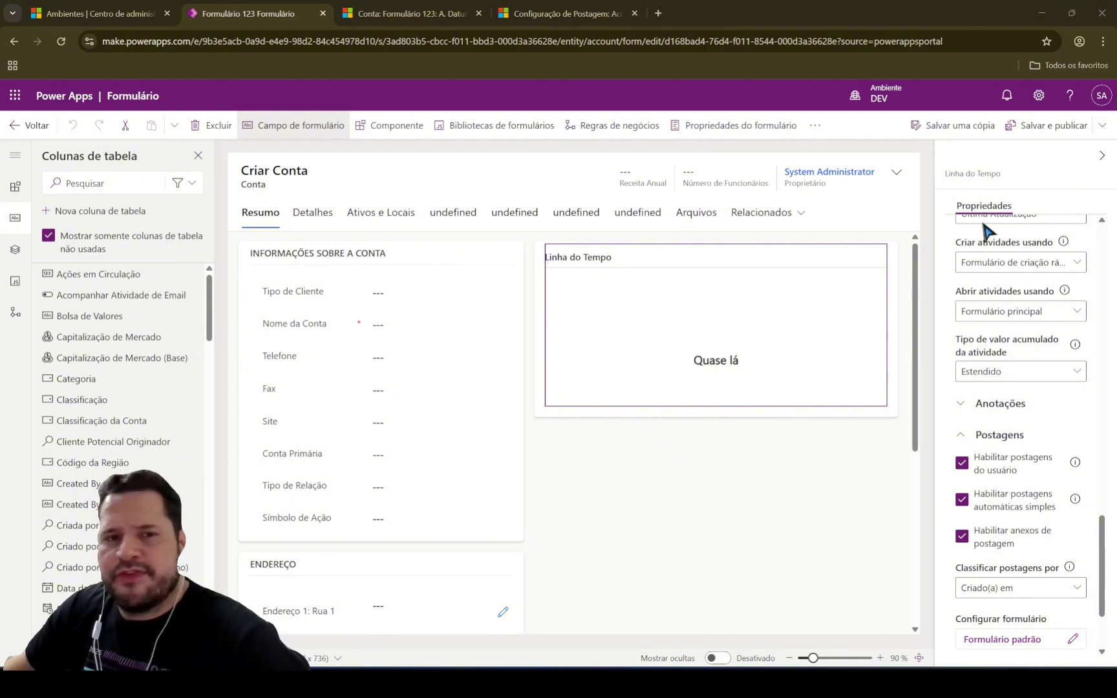
Return to the A. Datum Corporation (sample) account and compare the user posts with the automatic posts in its timeline
left_click(406, 15)
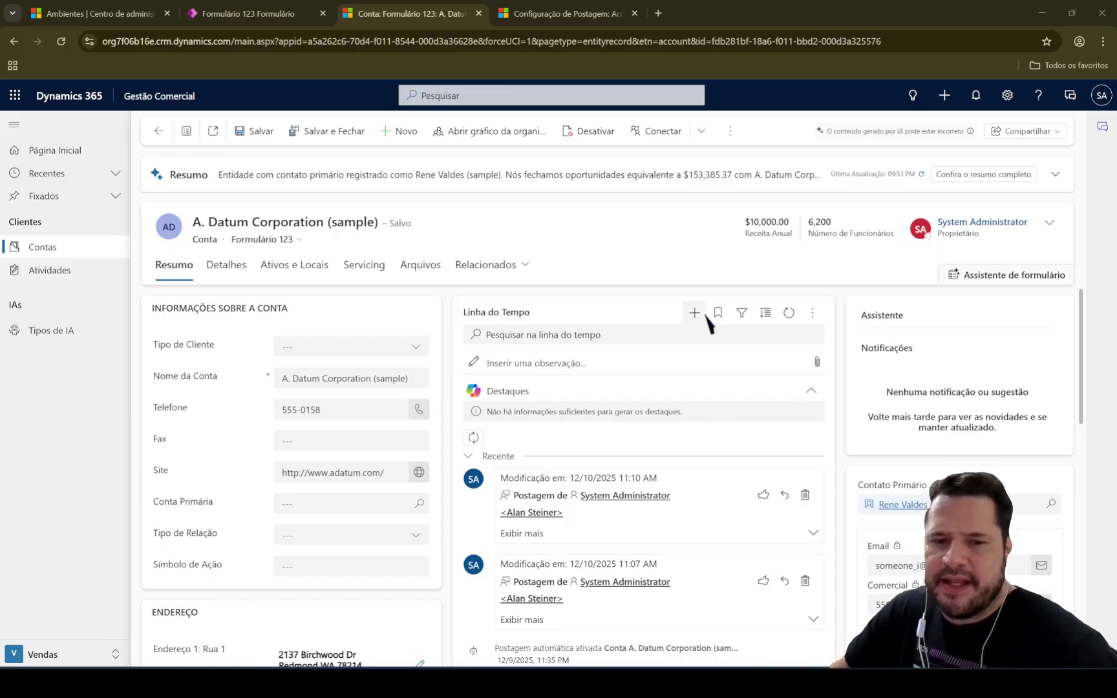
scroll(833, 472, "down", 3)
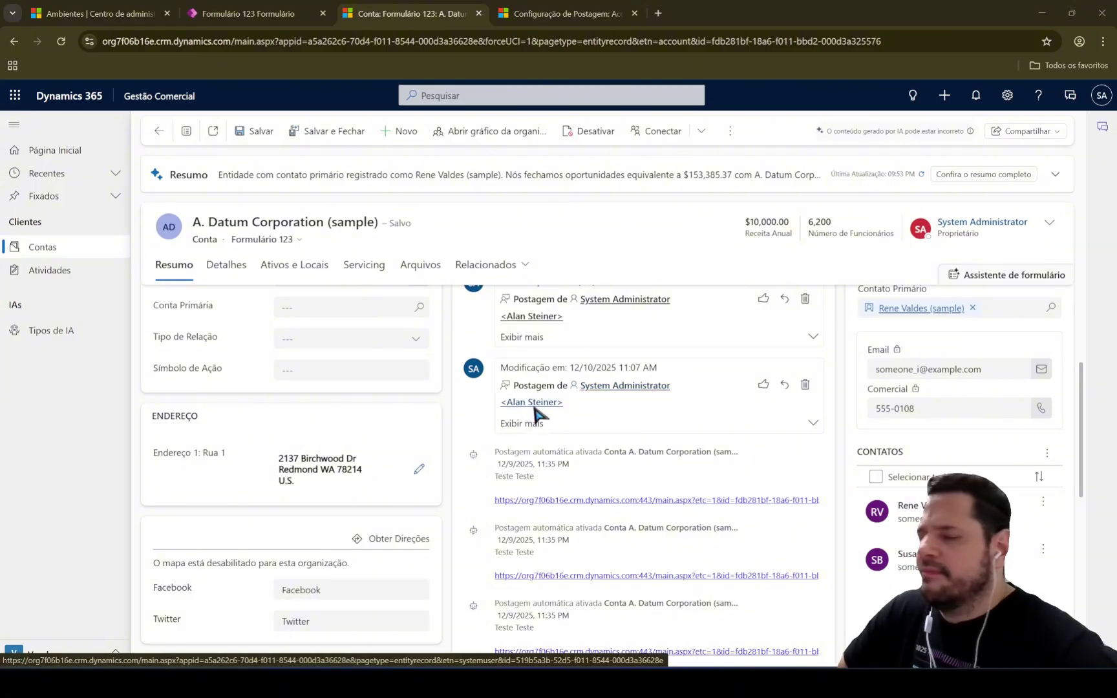
scroll(536, 413, "down", 1)
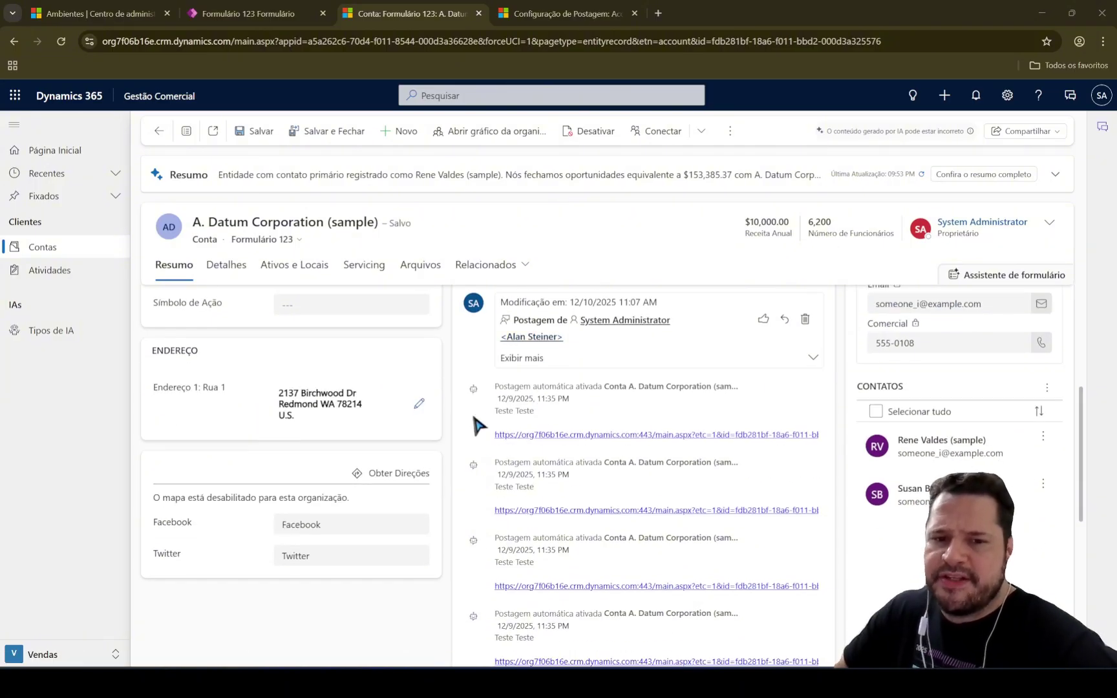
scroll(508, 440, "down", 1)
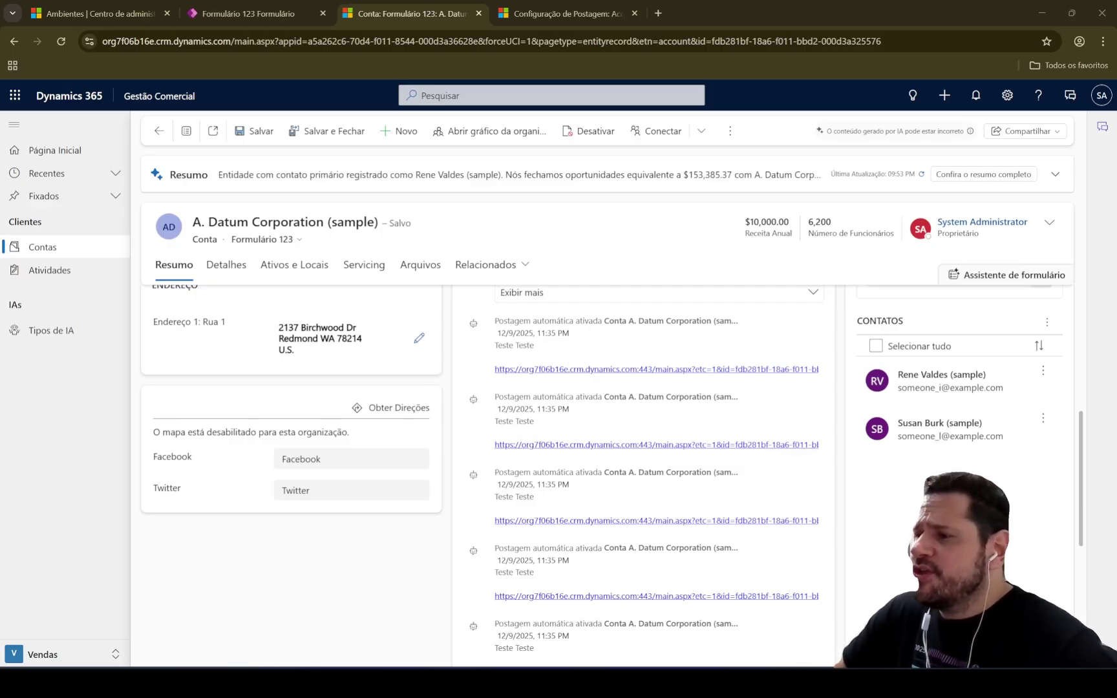
scroll(584, 356, "up", 2)
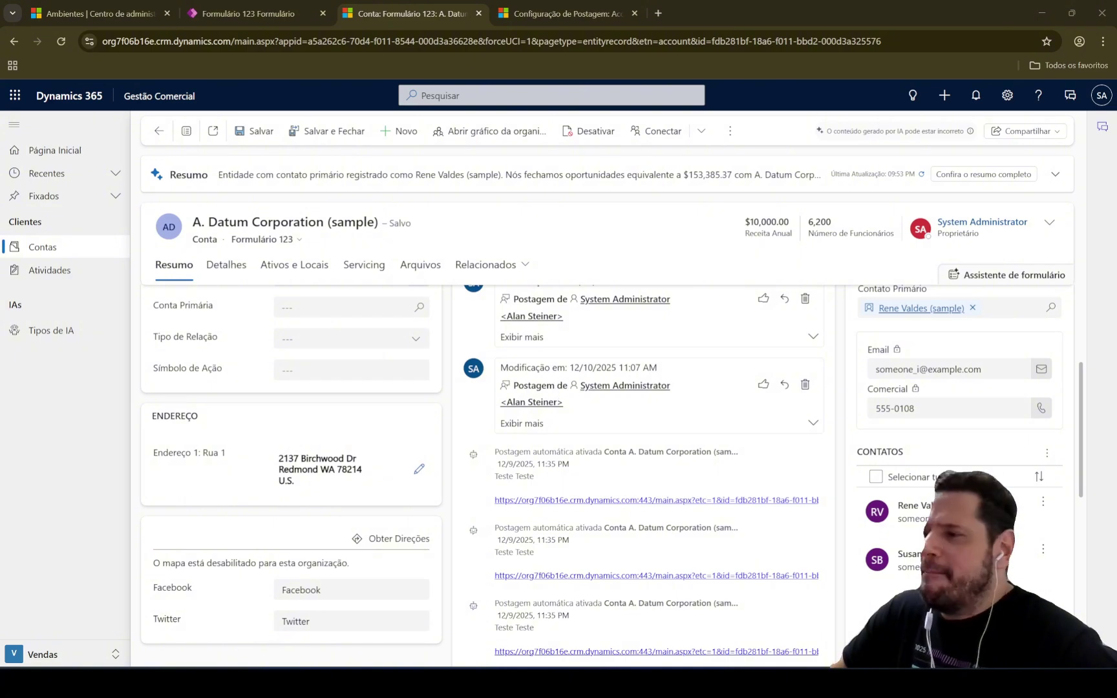
scroll(556, 387, "up", 1)
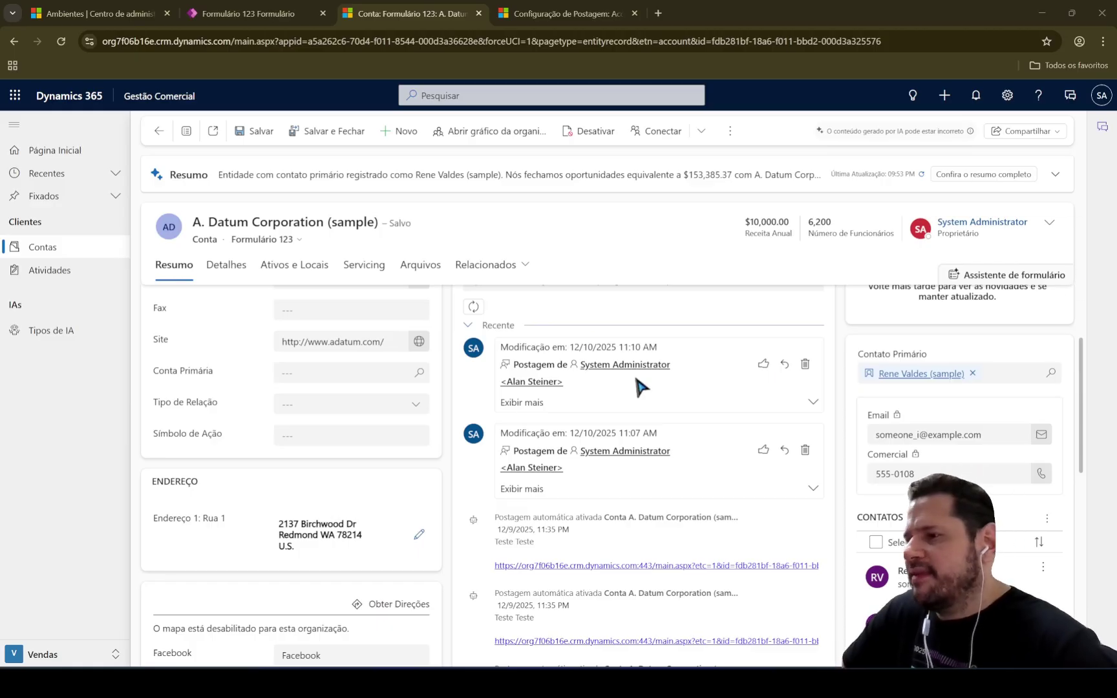
scroll(539, 397, "up", 2)
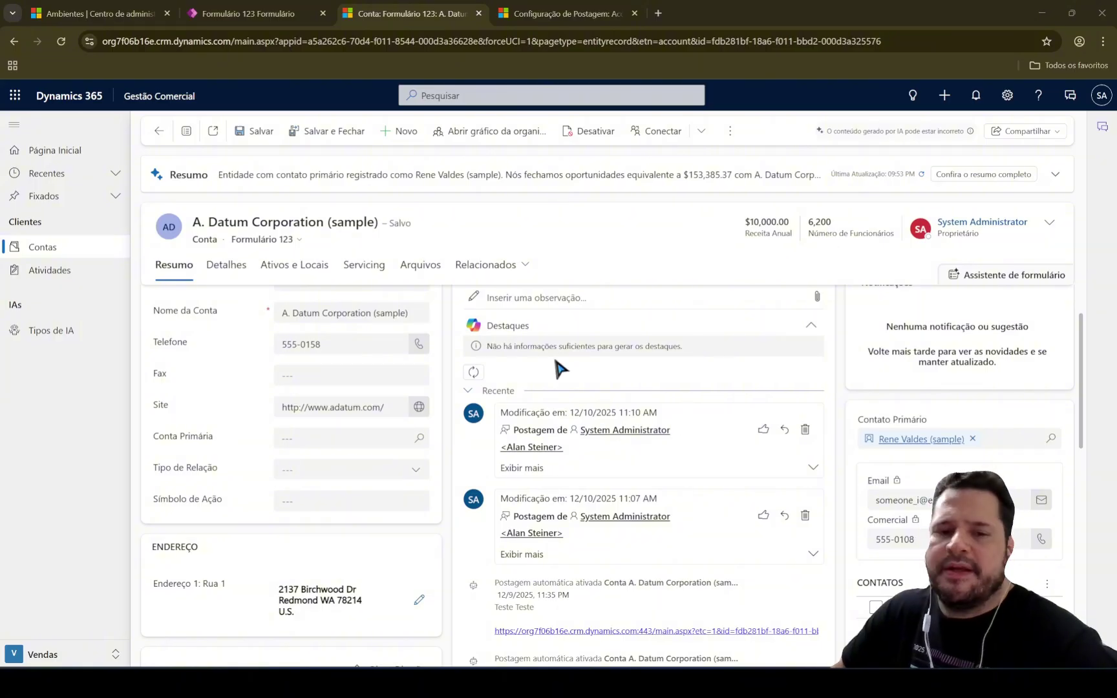
scroll(602, 396, "up", 2)
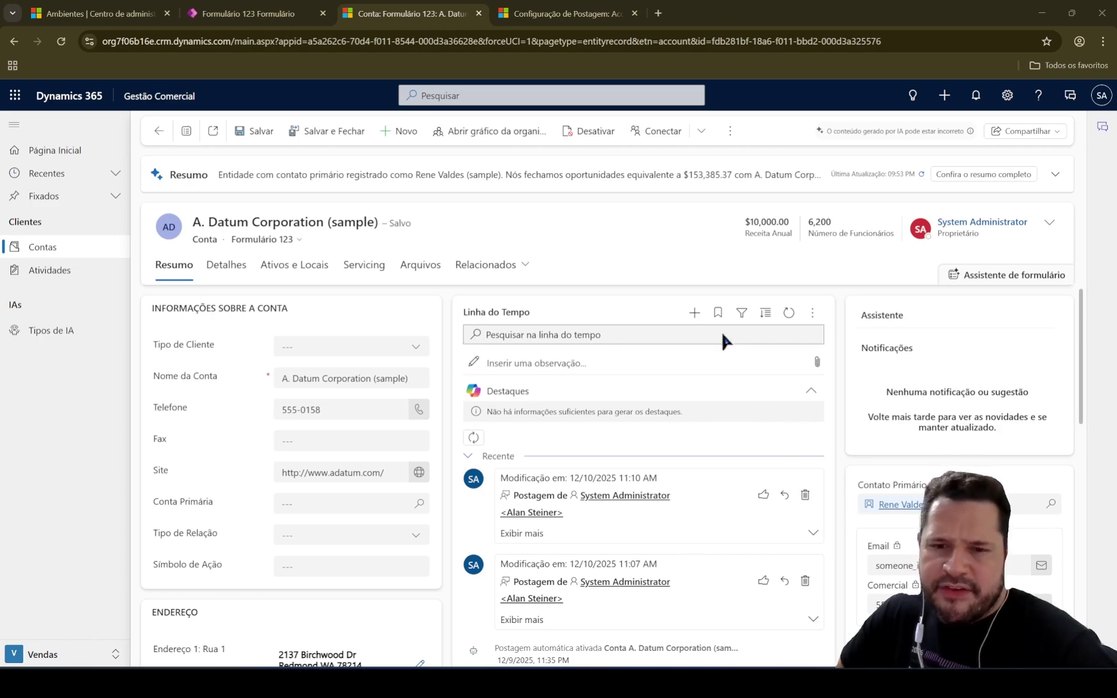
Start a new Postagem record in the account's timeline
left_click(694, 313)
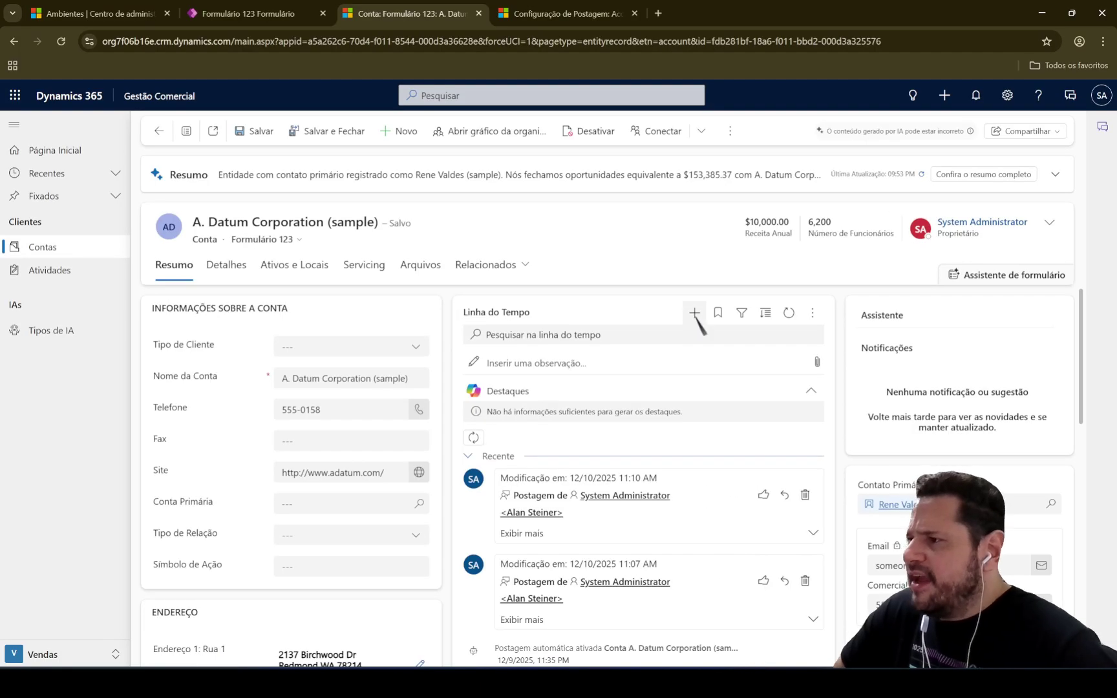
left_click(695, 313)
left_click(721, 655)
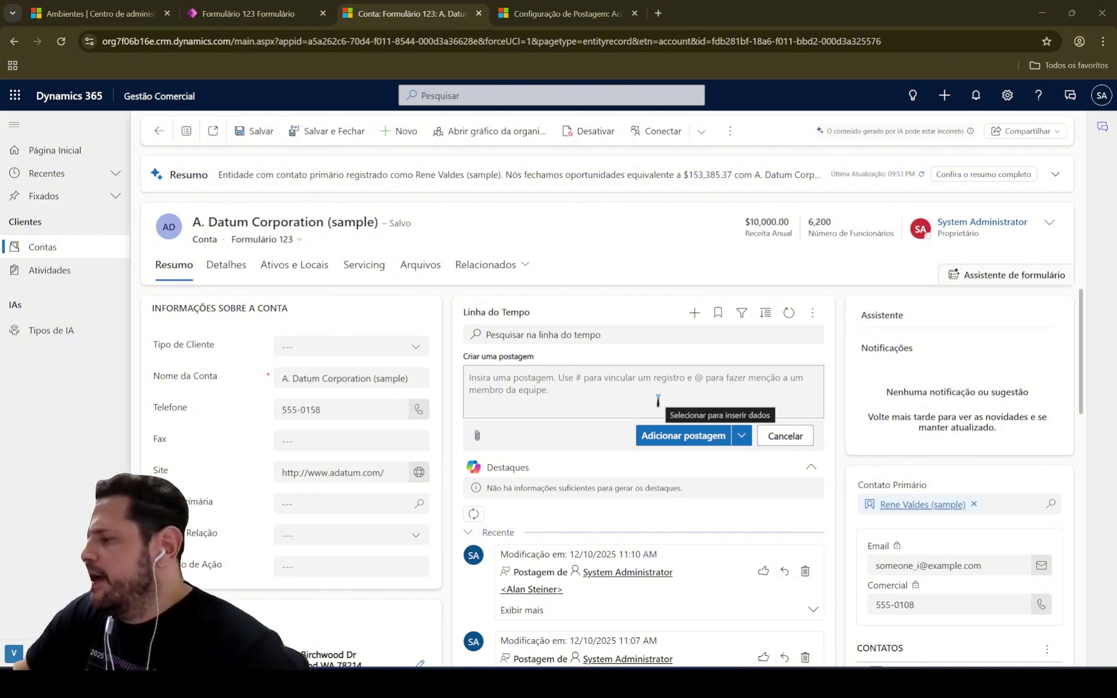
Mention the sample user at the start of the new post, finding the user record through the advanced search for "alan"
left_click(575, 384)
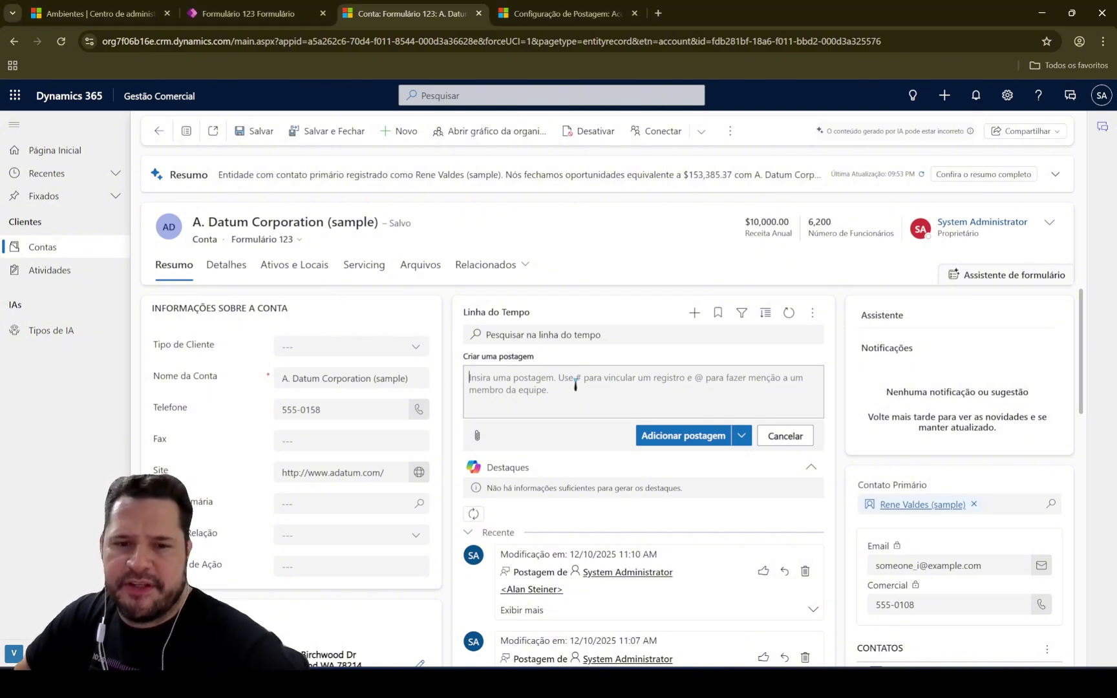
type("@")
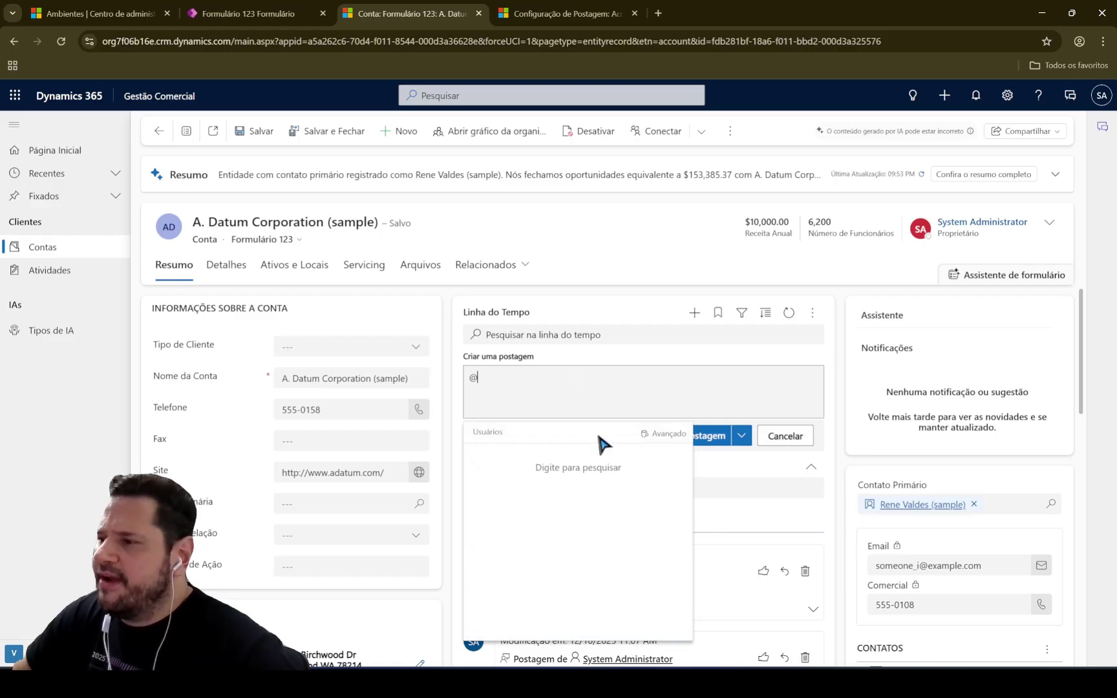
type("!")
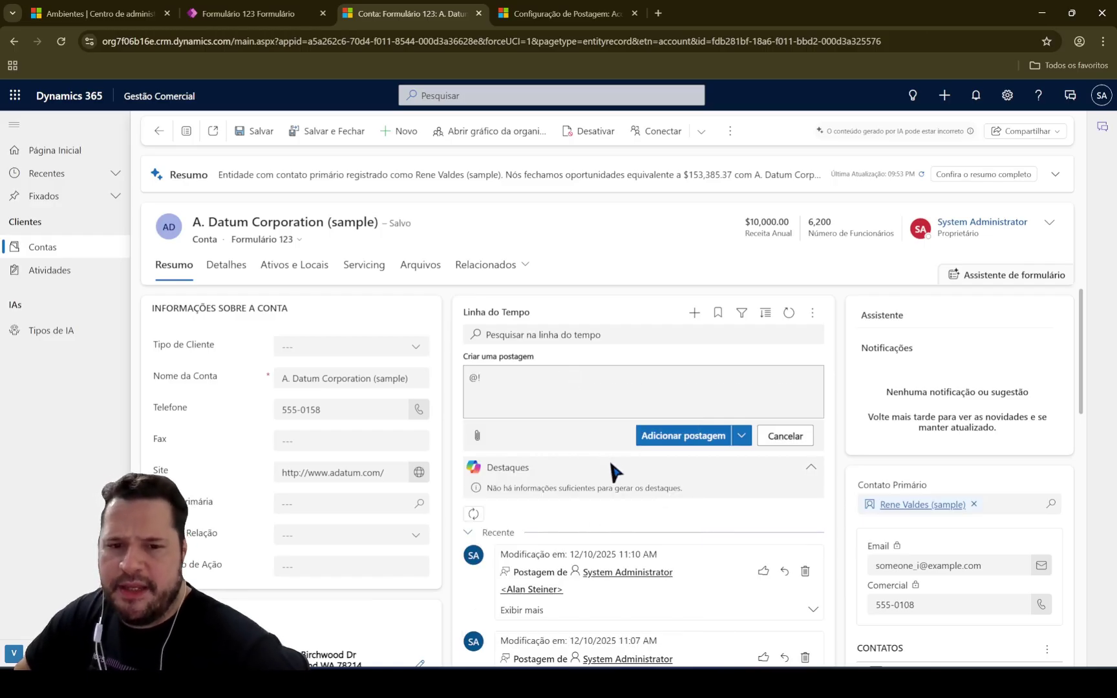
key("BackSpace")
key("BackSpace")
type("@")
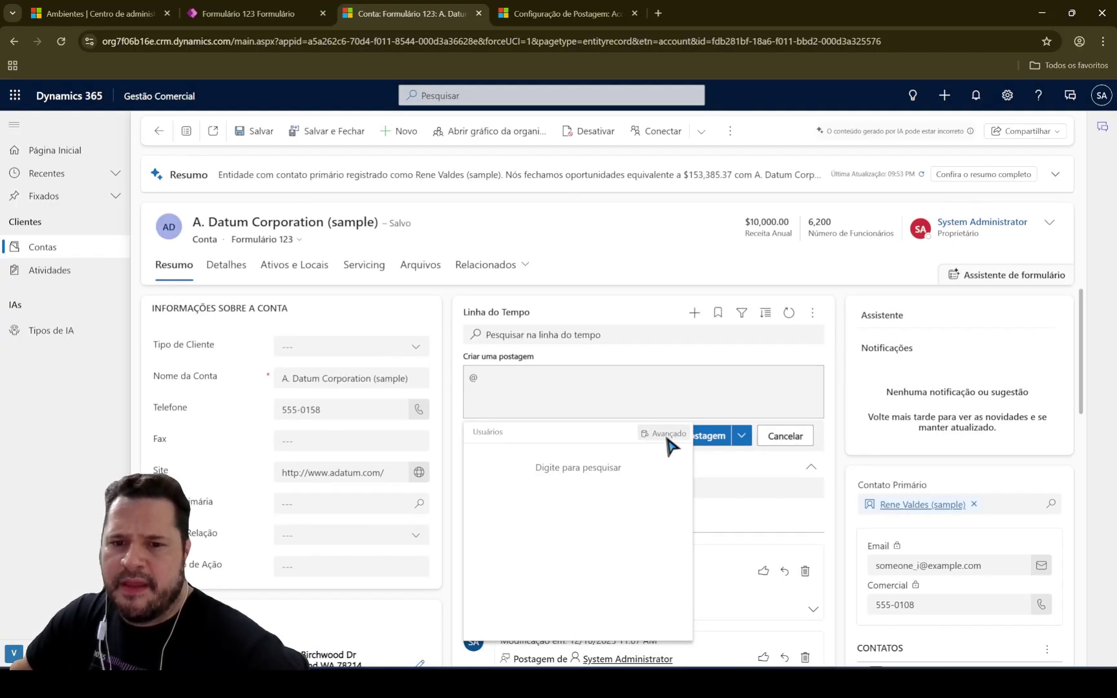
left_click(685, 419)
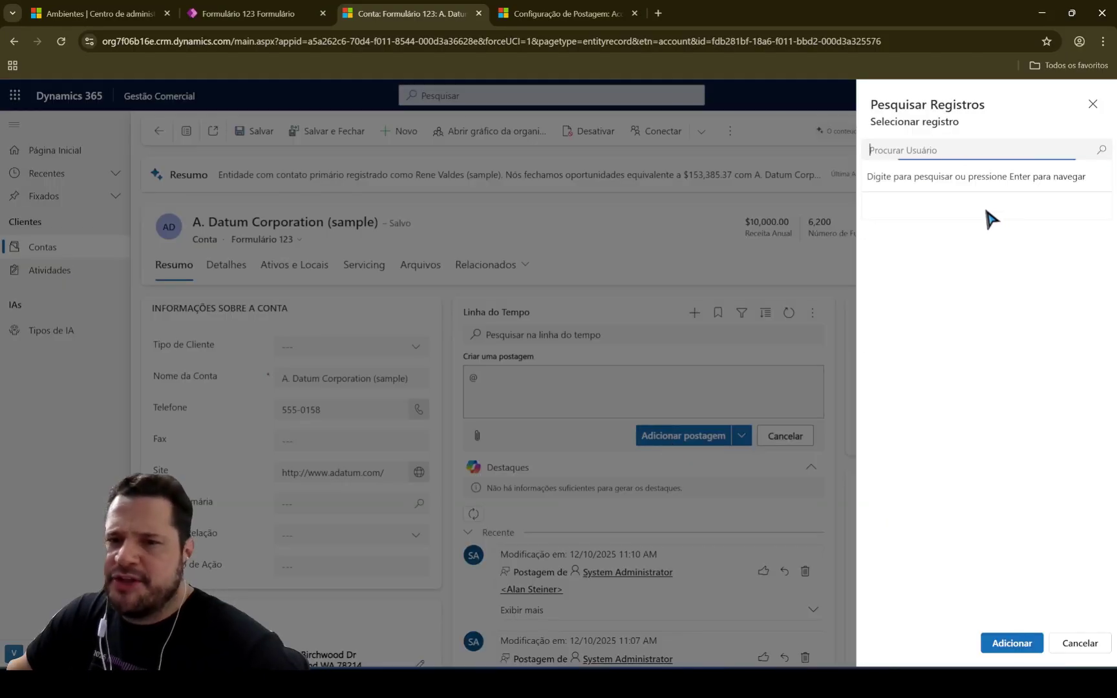
type("alan")
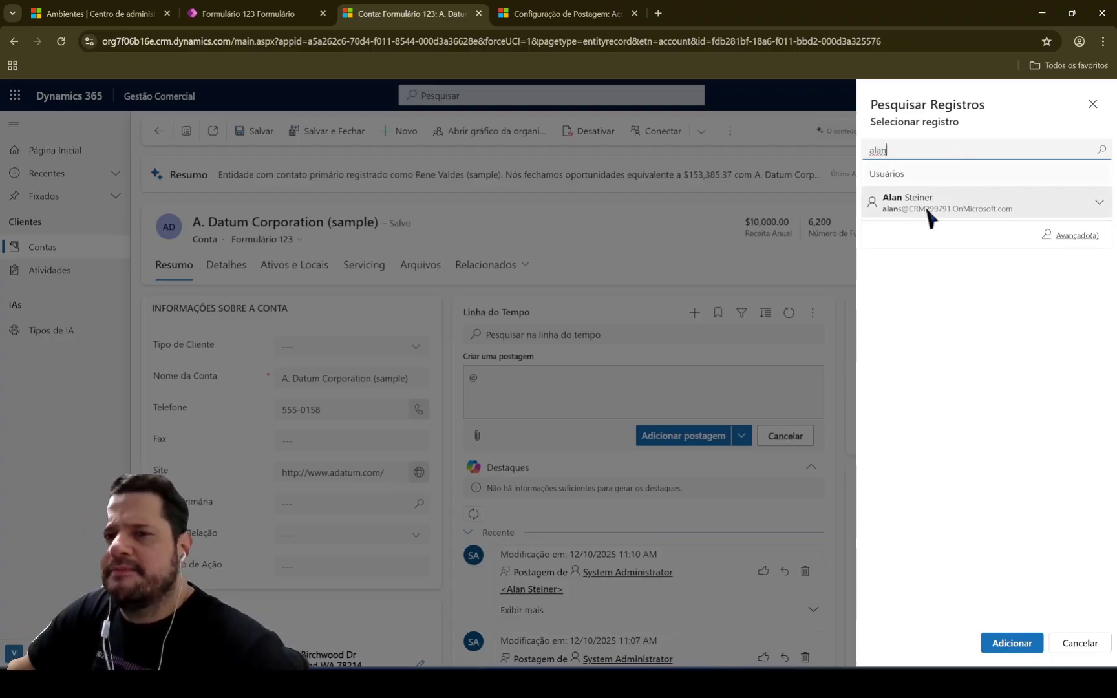
left_click(929, 206)
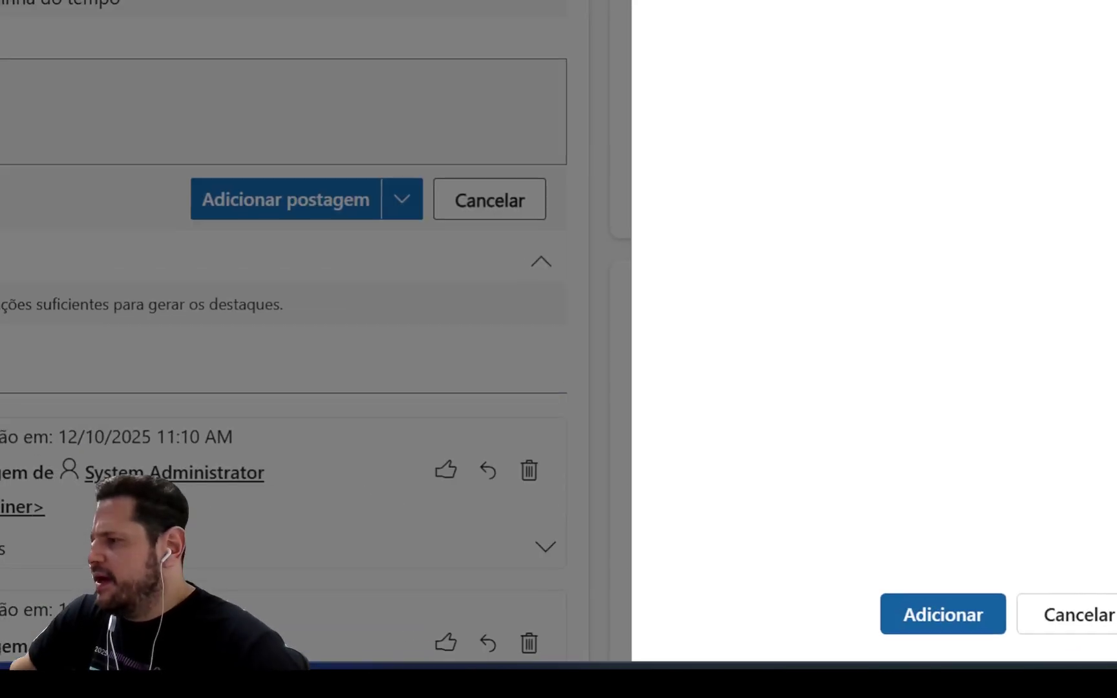
left_click_drag(883, 580, 1011, 645)
key("Escape")
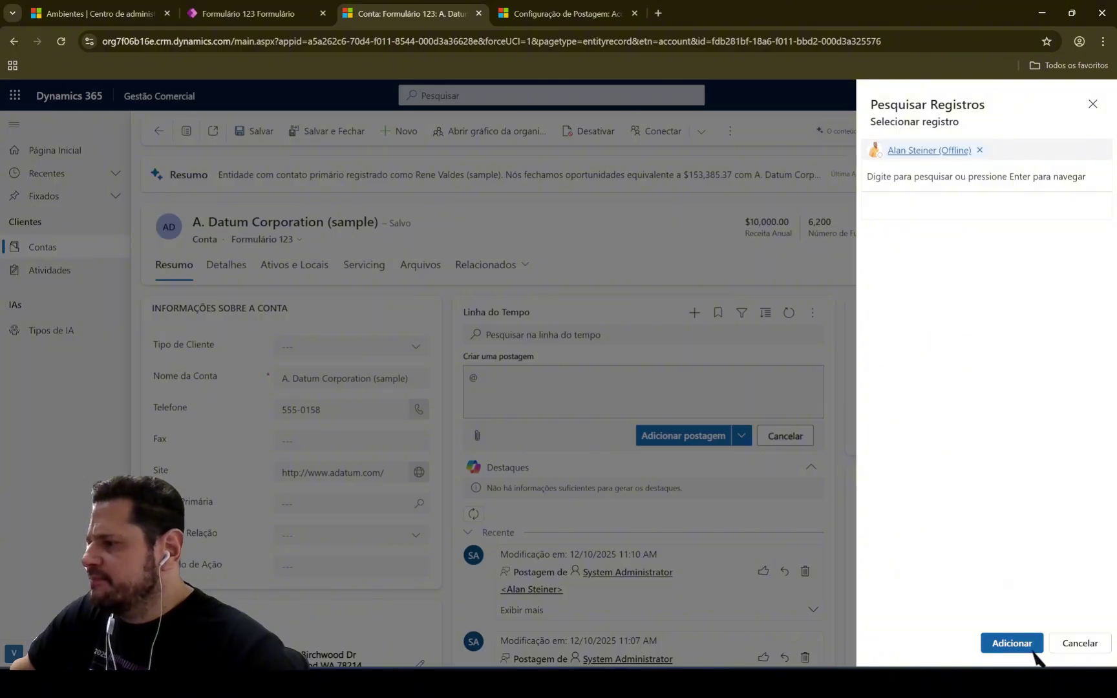
left_click(1033, 651)
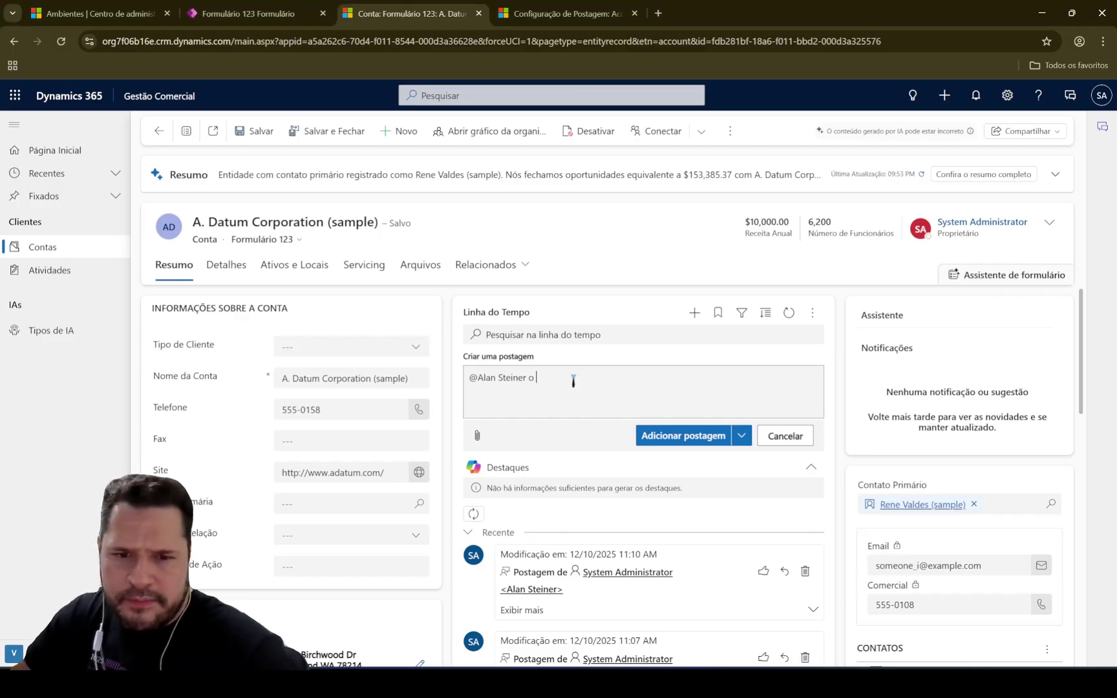
Continue the post with "o cliente" and link the A. Datum Corporation (sample) account record using #
type("o client")
key("BackSpace")
key("BackSpace")
key("BackSpace")
key("BackSpace")
key("BackSpace")
key("BackSpace")
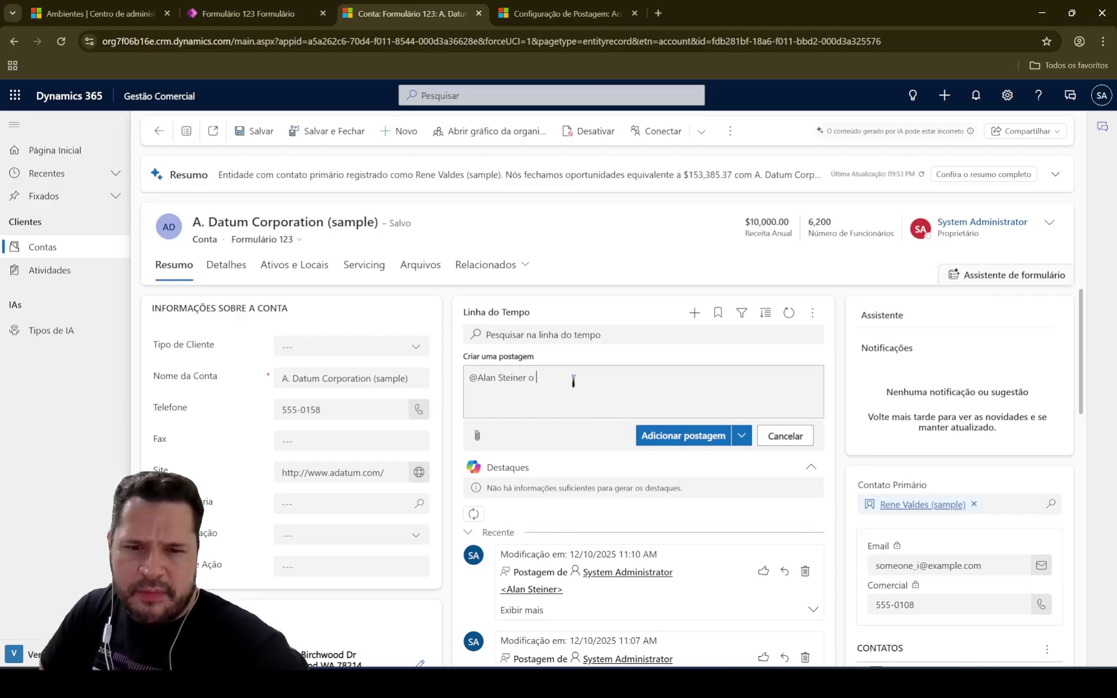
type("cliente")
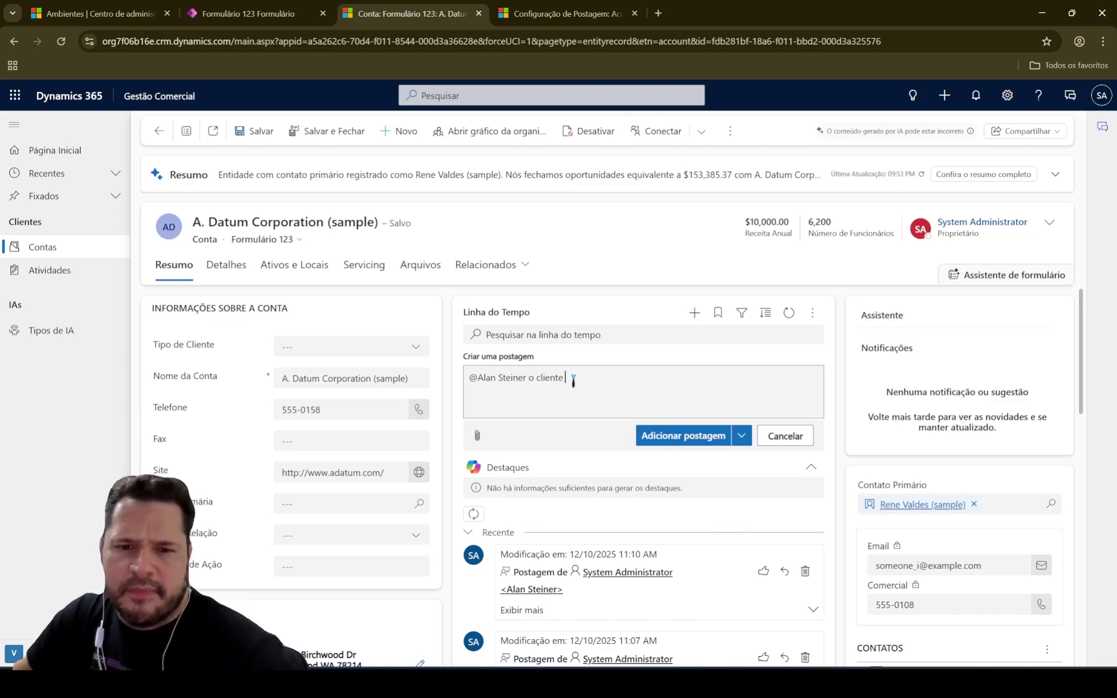
type(" #")
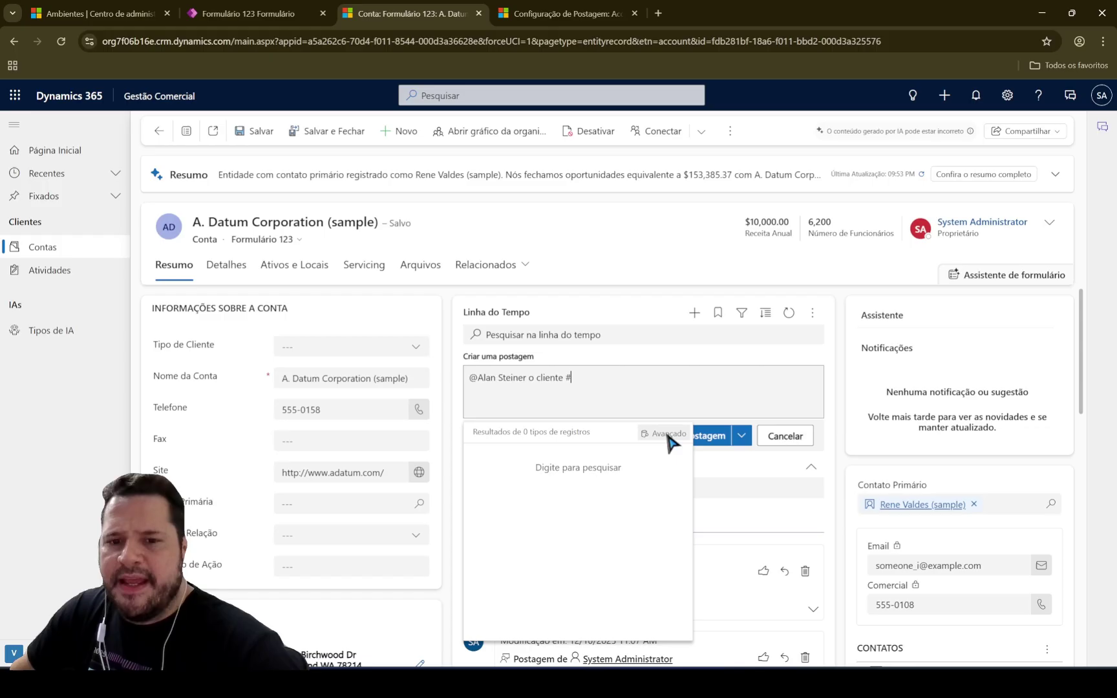
left_click(666, 432)
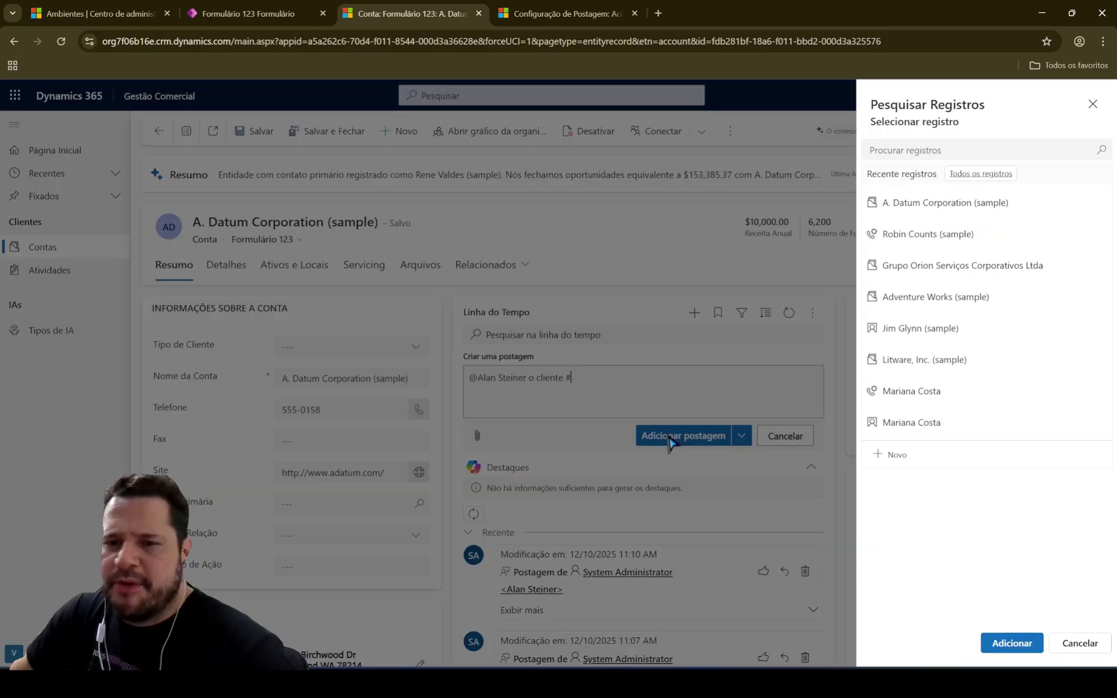
left_click(950, 212)
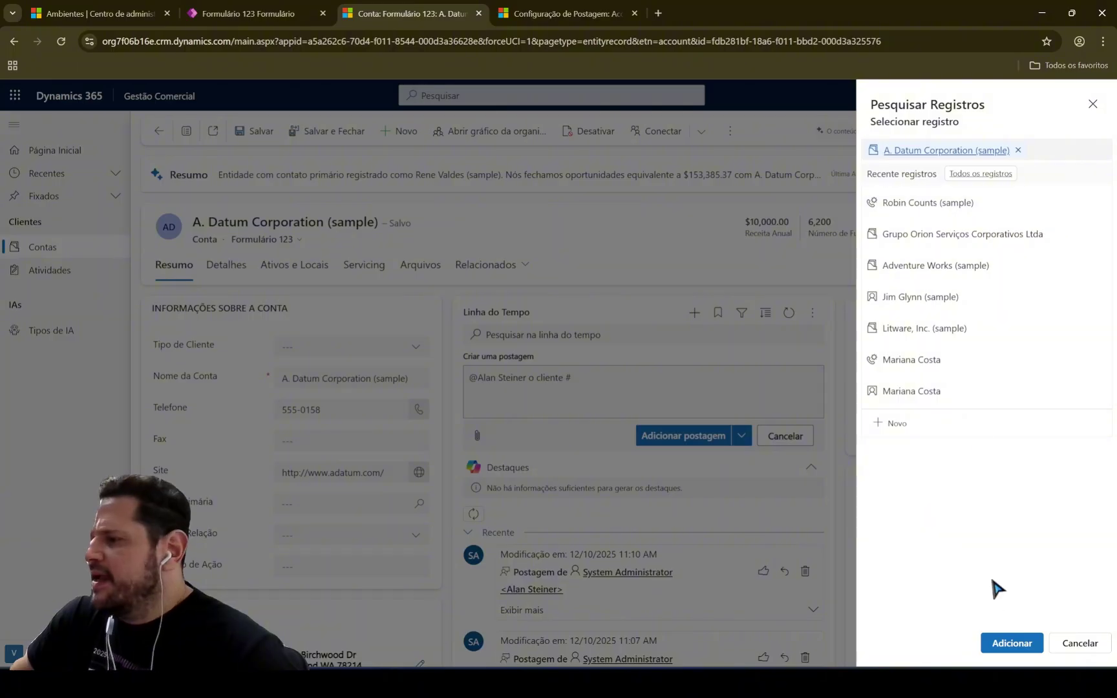
left_click(1006, 643)
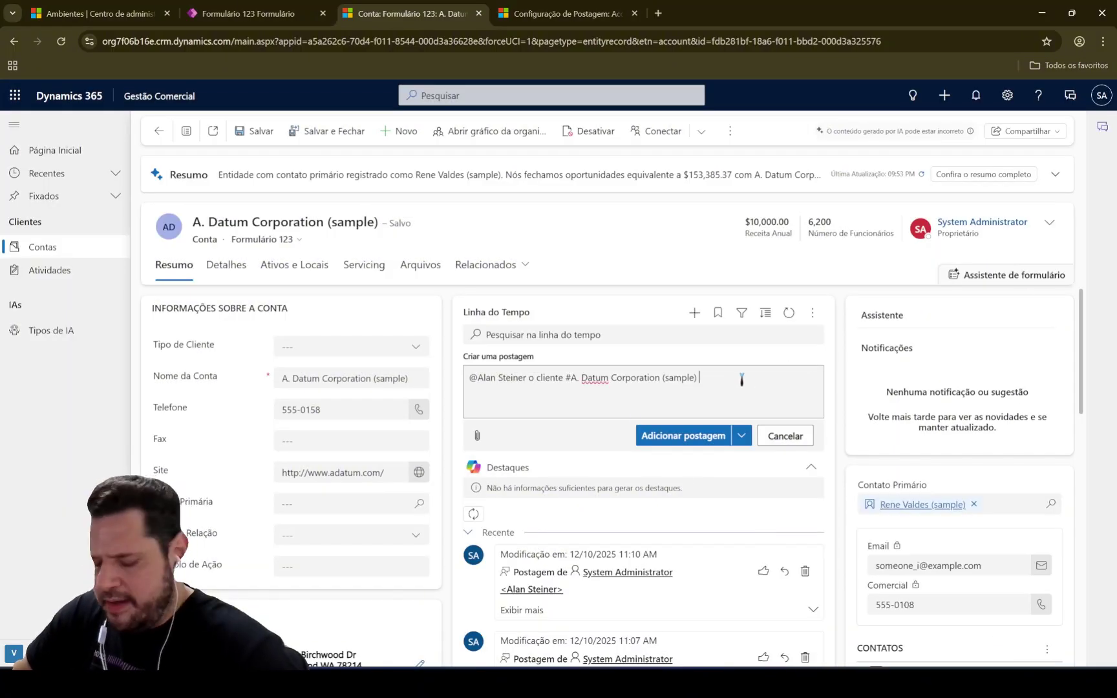
key("shift+Left")
key("shift+Left")
key("shift+Left")
key("shift+Left")
key("shift+Left")
key("shift+Left")
key("shift+Left")
key("shift+Left")
key("shift+Left")
key("shift+Left")
key("shift+Left")
key("shift+Left")
key("shift+Left")
key("shift+Left")
key("shift+Left")
key("shift+Left")
key("shift+Left")
key("shift+Left")
key("shift+Left")
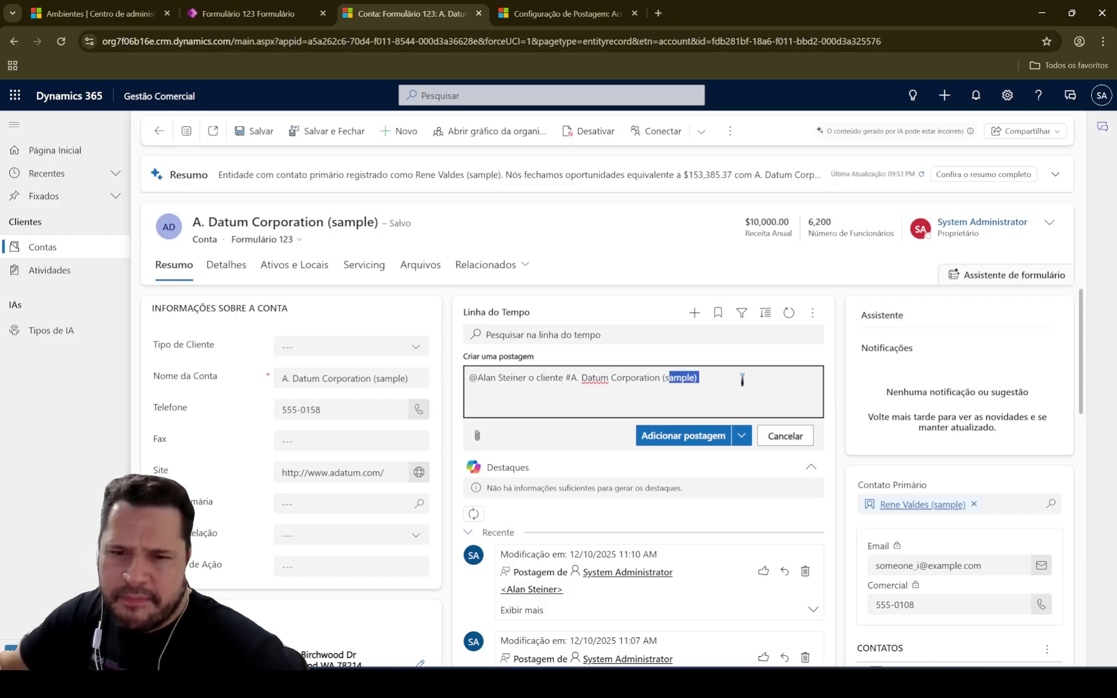
left_click(741, 390)
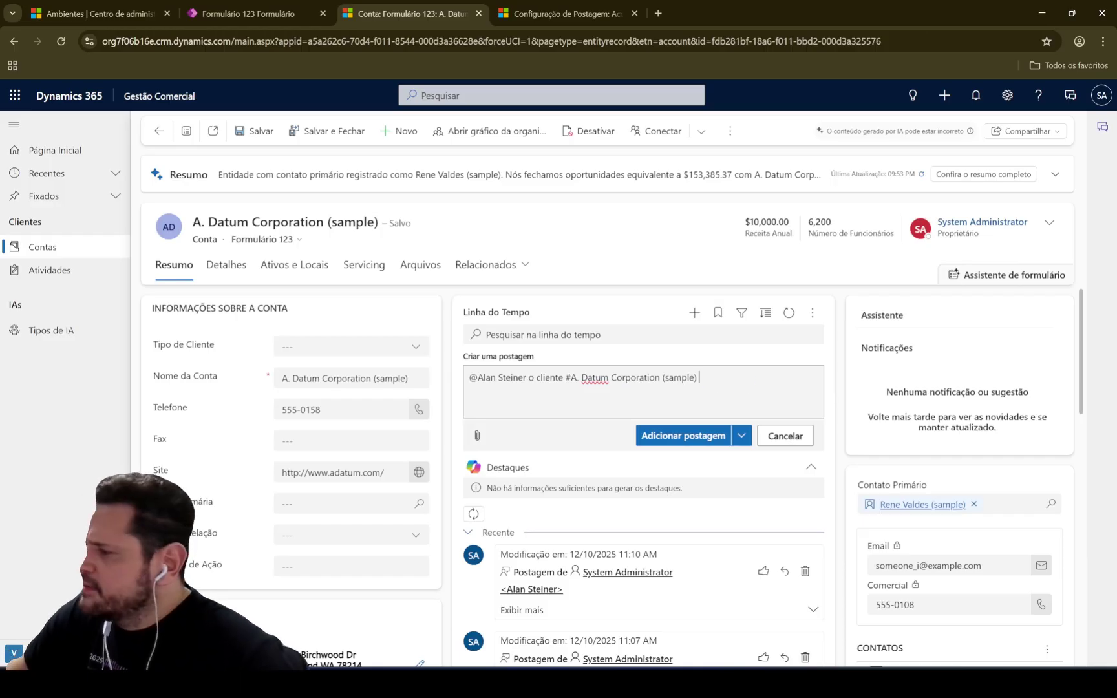
left_click(757, 380)
key("shift+Left")
key("shift+Left")
key("shift+Left")
key("shift+Left")
key("shift+Left")
key("shift+Left")
key("shift+Left")
key("shift+Left")
key("shift+Left")
key("shift+Left")
key("shift+Left")
left_click(757, 380)
key("shift+Left")
key("shift+Left")
key("shift+Left")
key("shift+Left")
key("shift+Left")
key("shift+Left")
key("shift+Left")
key("shift+Left")
key("shift+Left")
key("shift+Left")
key("shift+Left")
key("shift+Left")
key("shift+Left")
key("shift+Left")
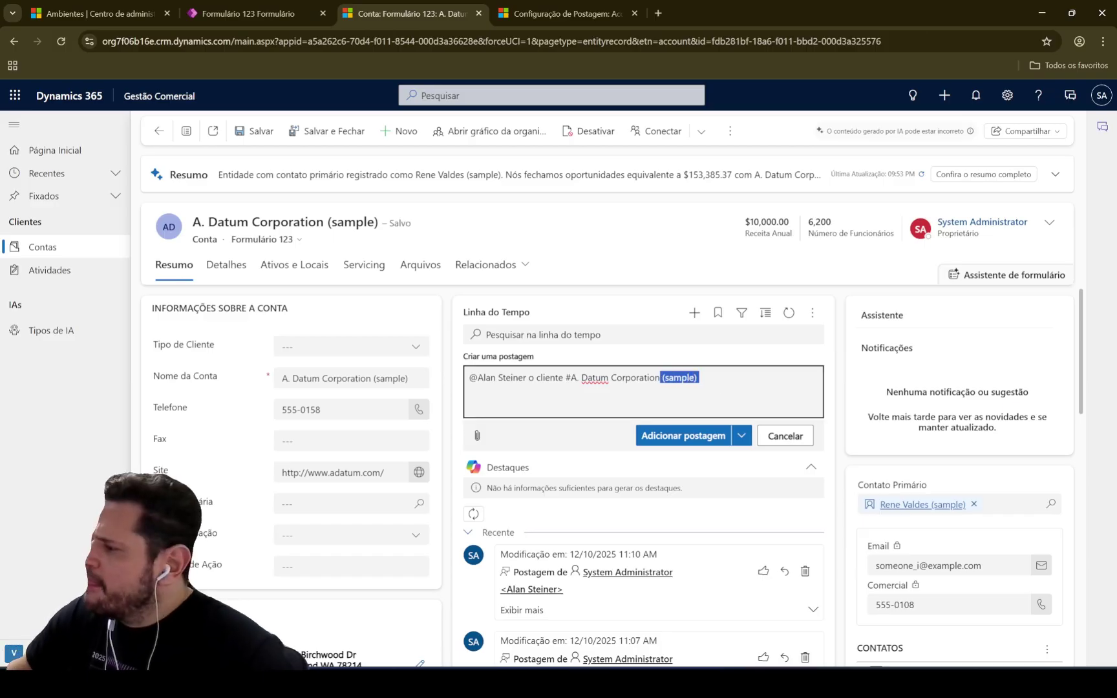
Finish the post text with "pediu atualização do orçamento." and add the post to the timeline
type("pediu atualização do orçamento.")
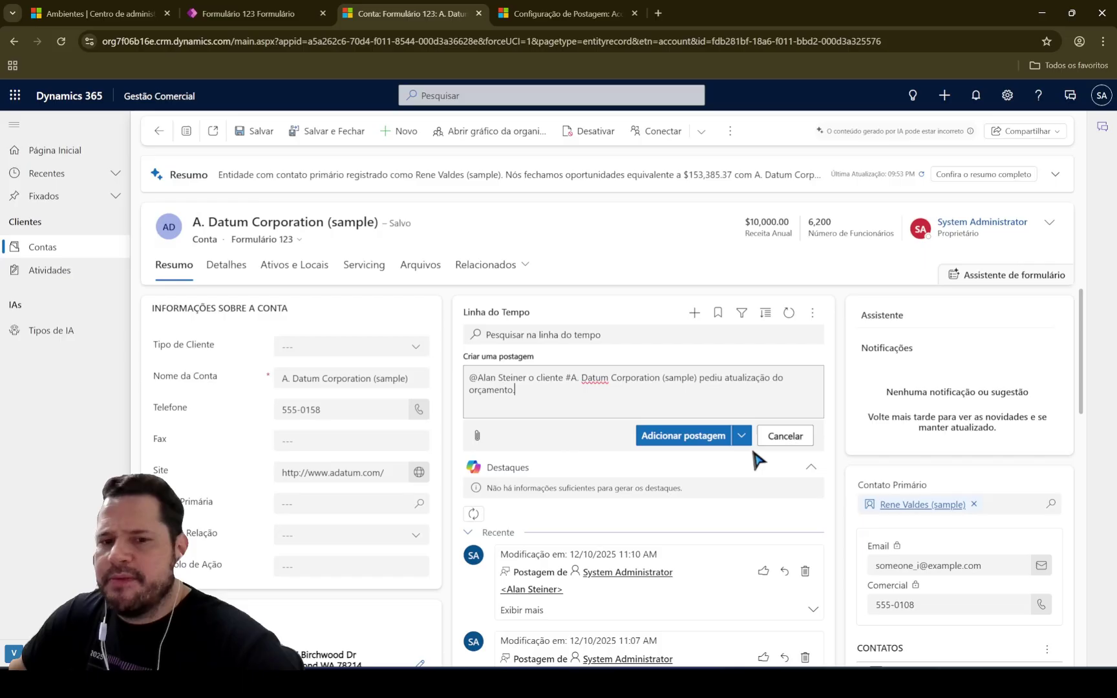
left_click(669, 440)
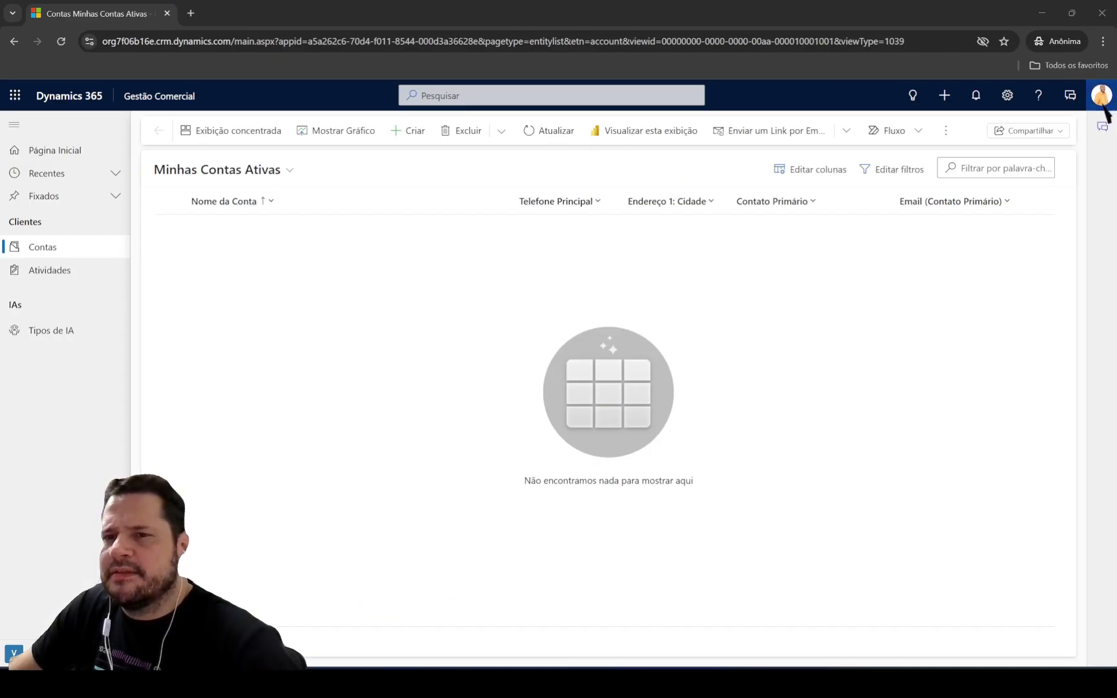
Check the signed-in profile in the private browser window, and return to the A. Datum Corporation (sample) account
left_click(1086, 91)
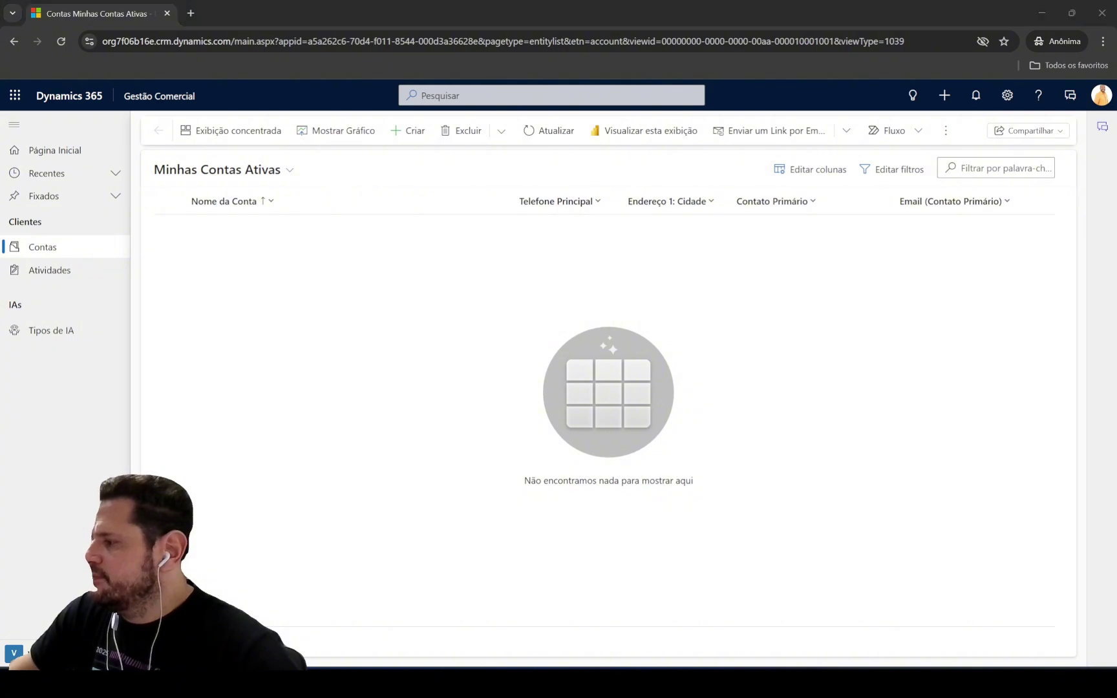
key("alt+Tab")
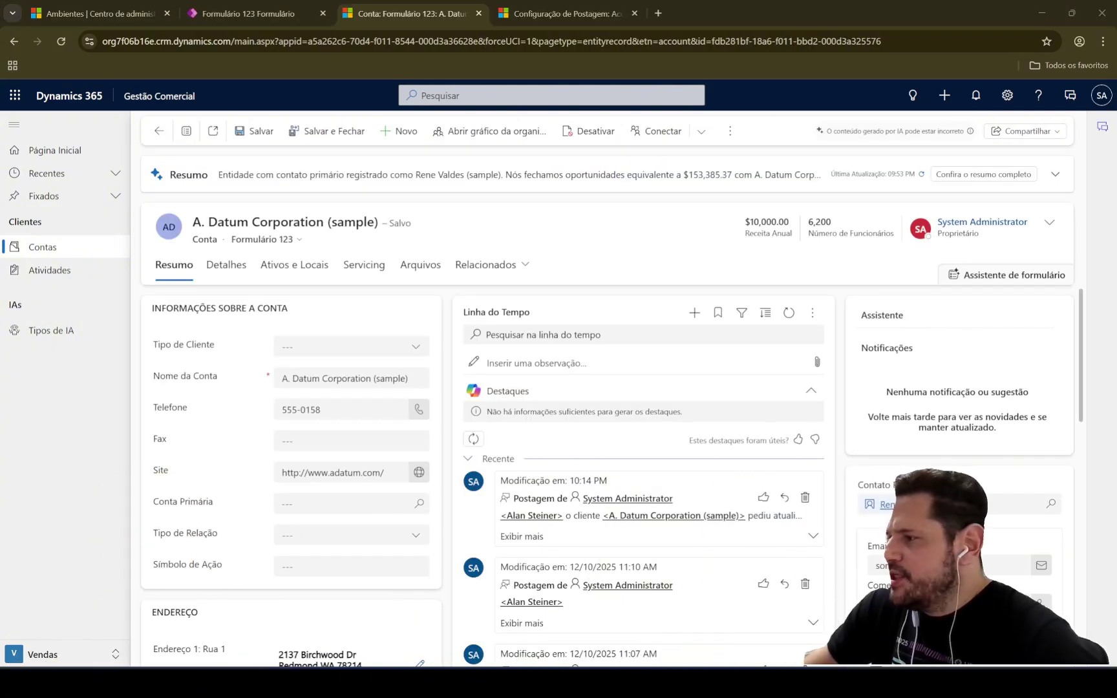
Open the Agente Virtual record in Tipos de IA and check which record types its timeline can create
left_click(43, 333)
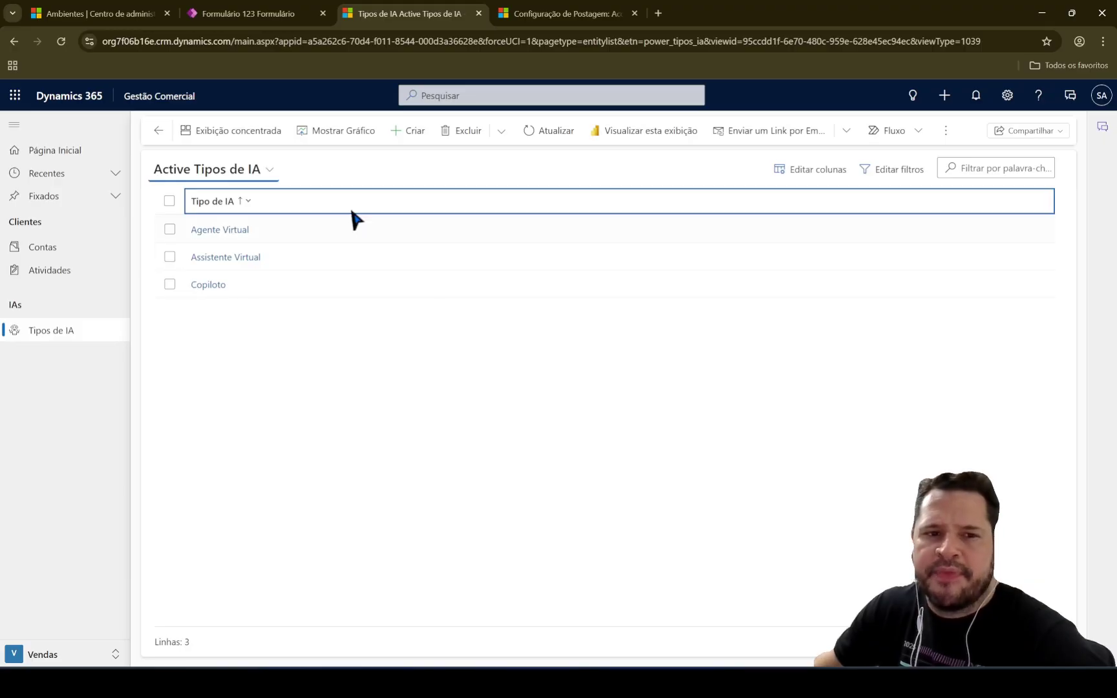
left_click(225, 231)
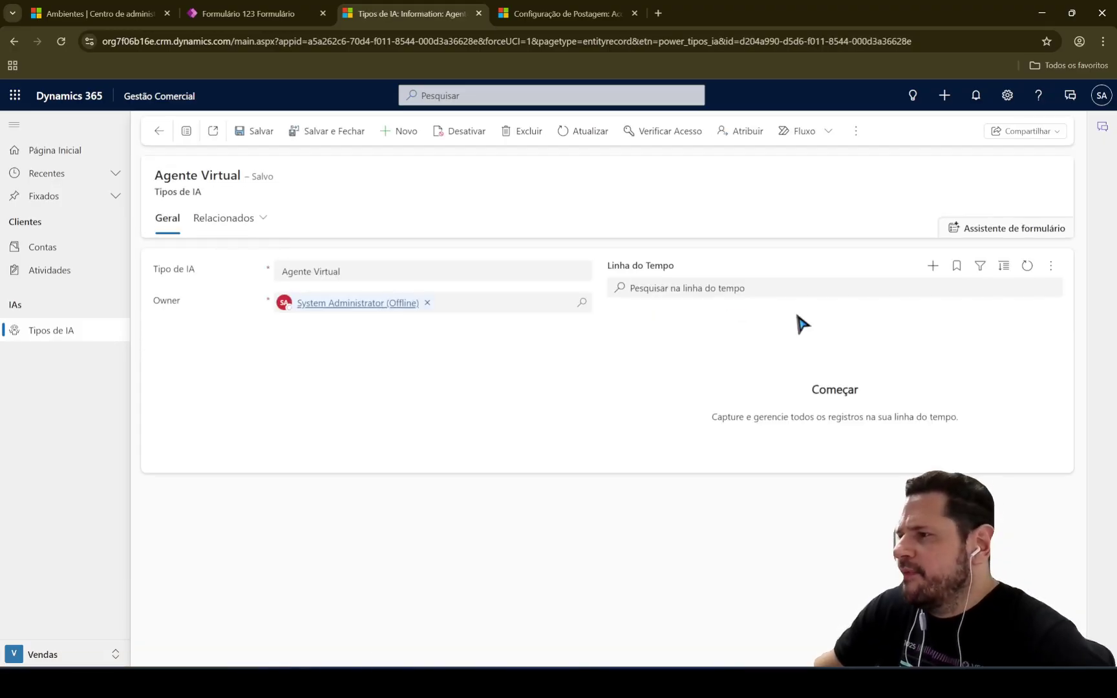
left_click(933, 267)
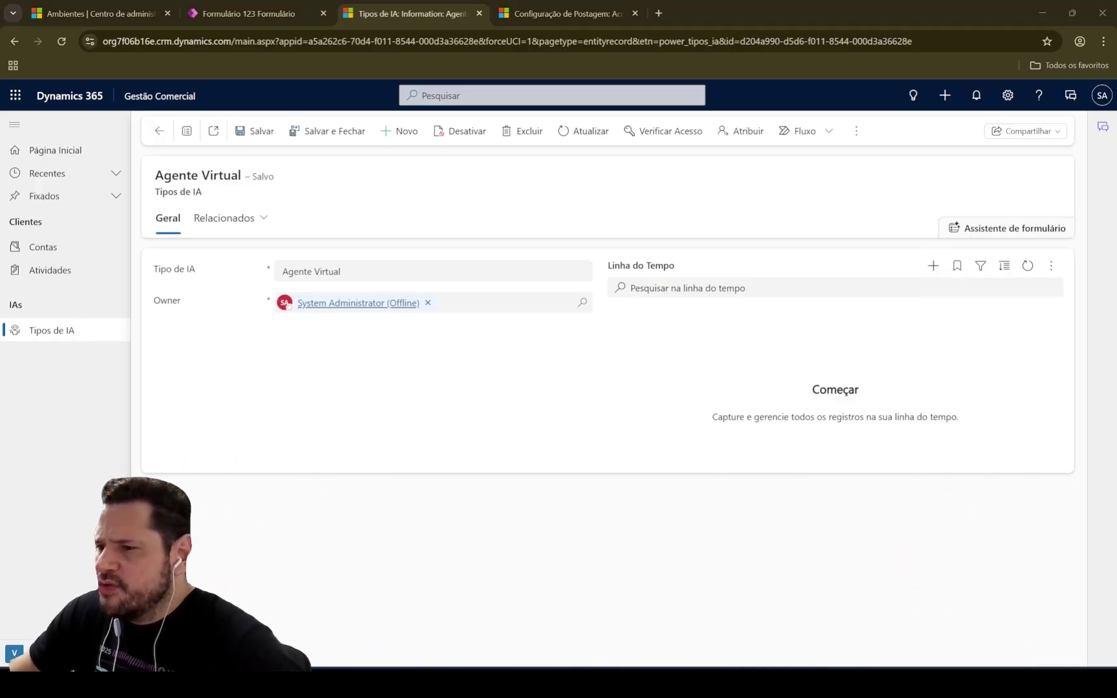
left_click(931, 267)
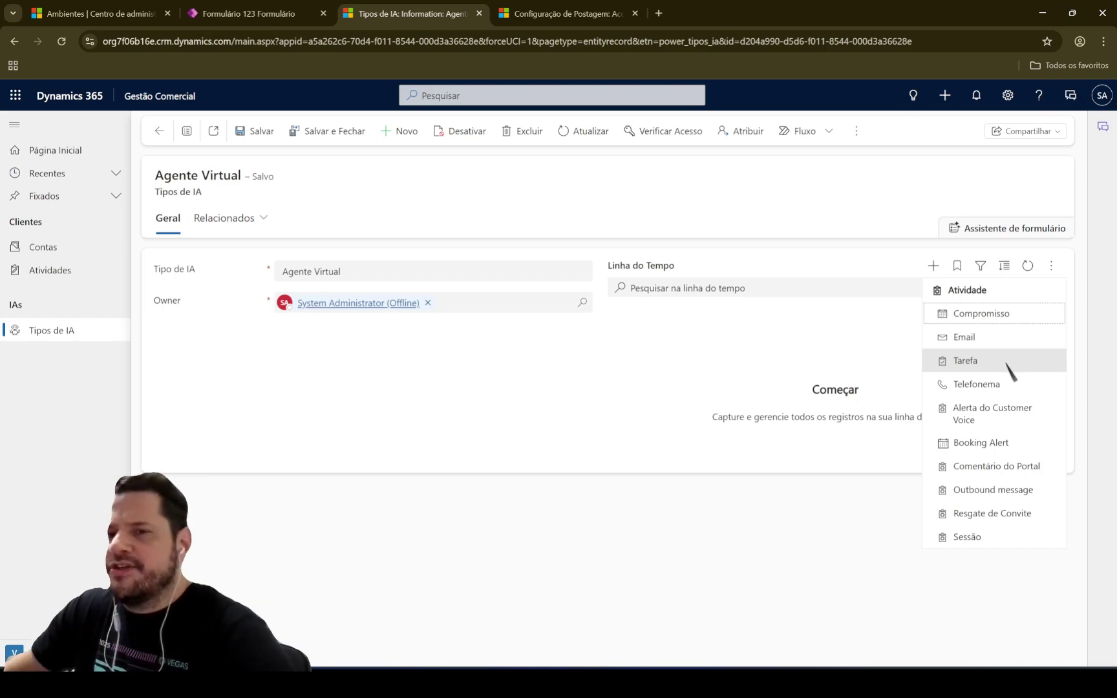
left_click(837, 152)
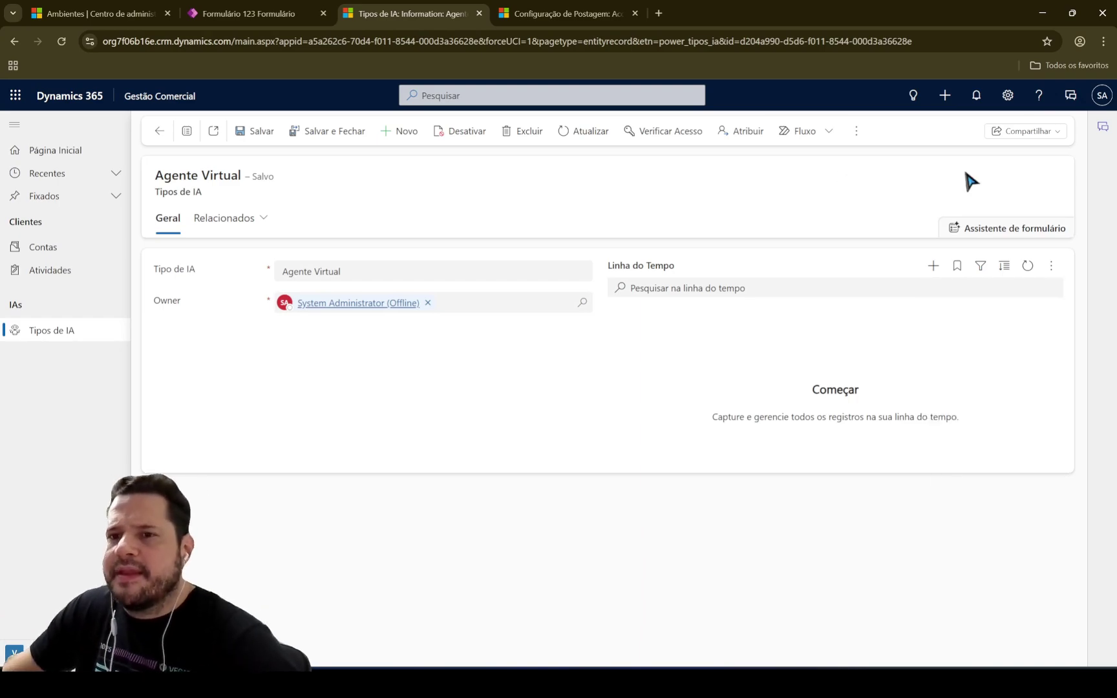
Go to the legacy Configurações area and open Configuração dos Feeds de Atividades
left_click(1009, 99)
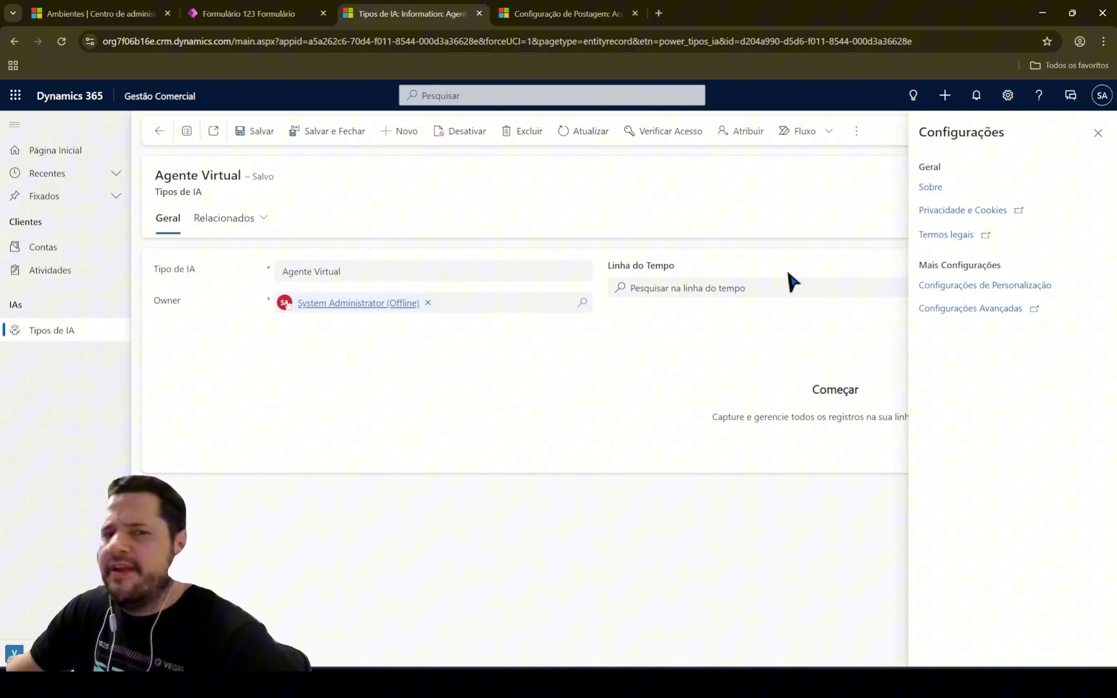
left_click(870, 300)
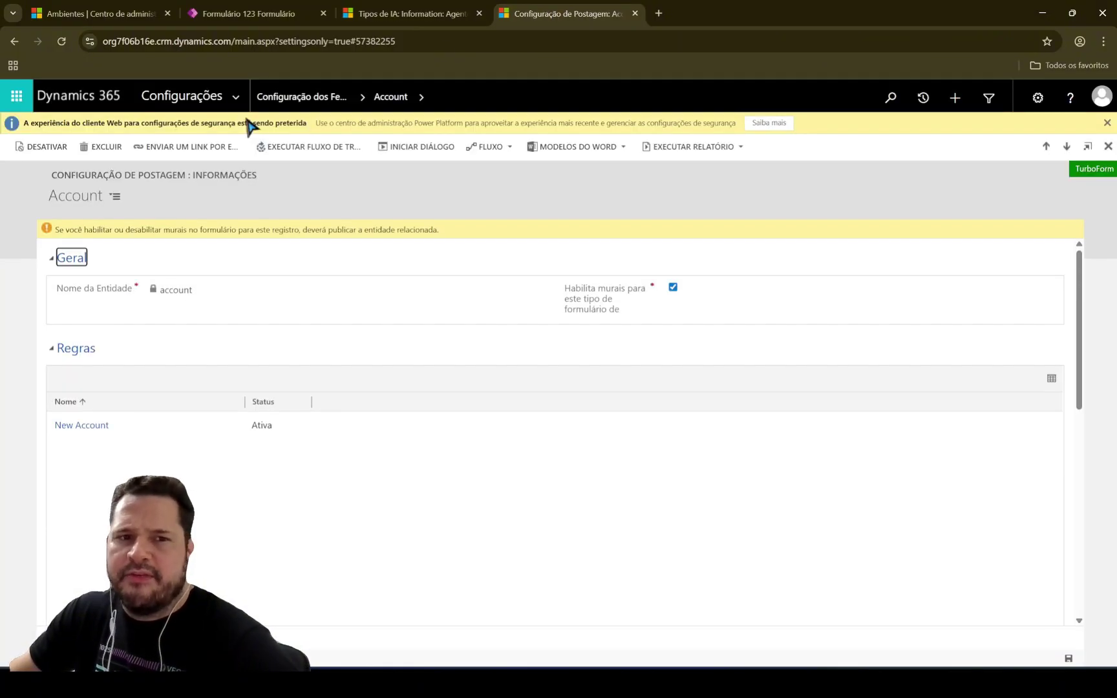
left_click(181, 96)
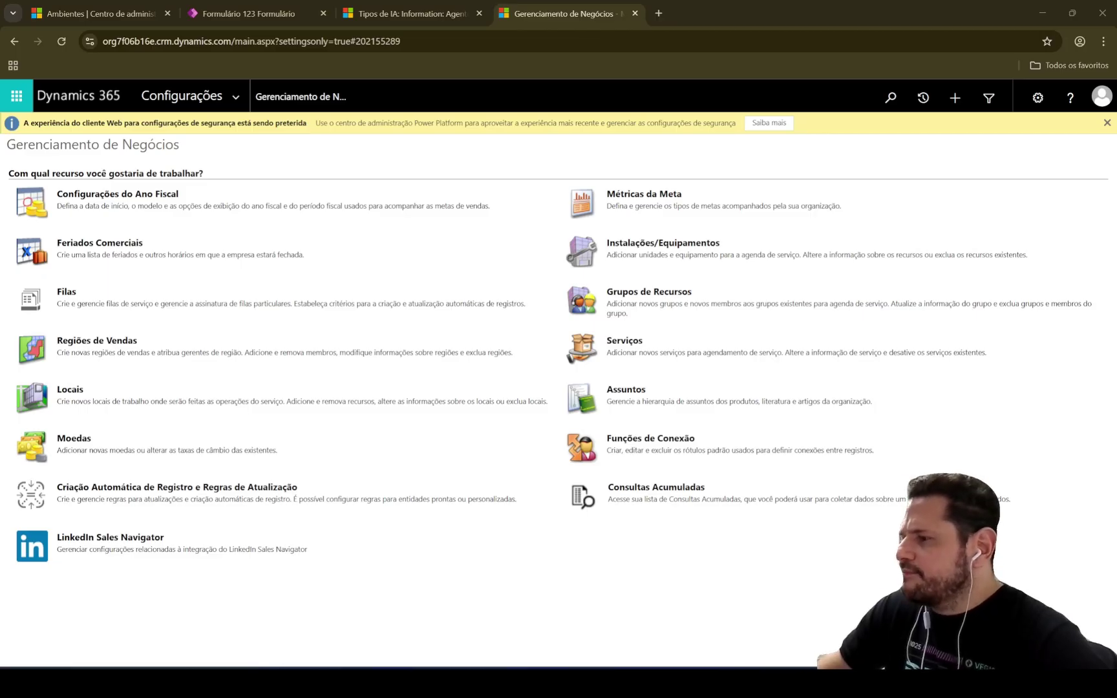
left_click(239, 105)
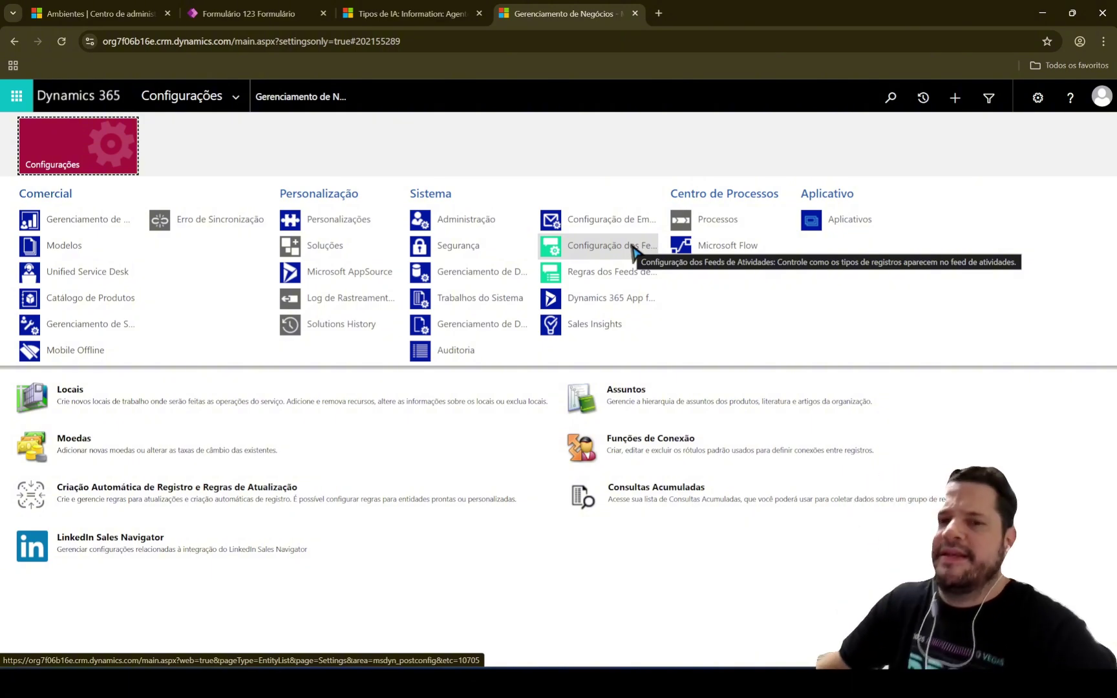
left_click(633, 250)
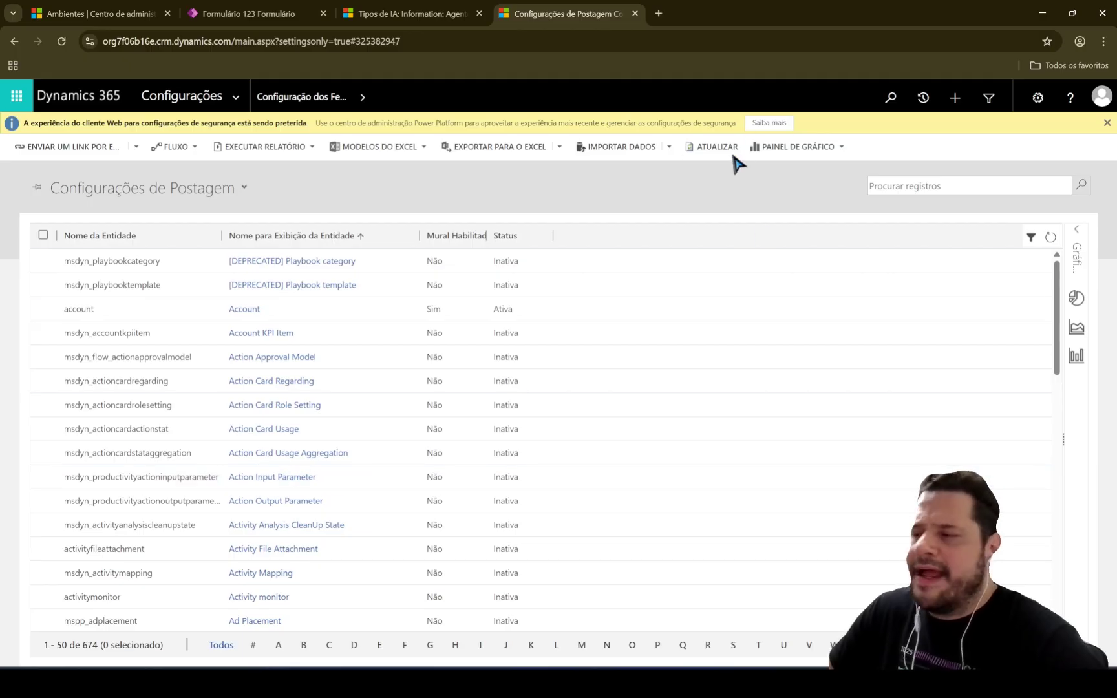
Refresh the Configurações de Postagem list and filter it to entities whose display name contains "tipos de IA"
left_click(732, 154)
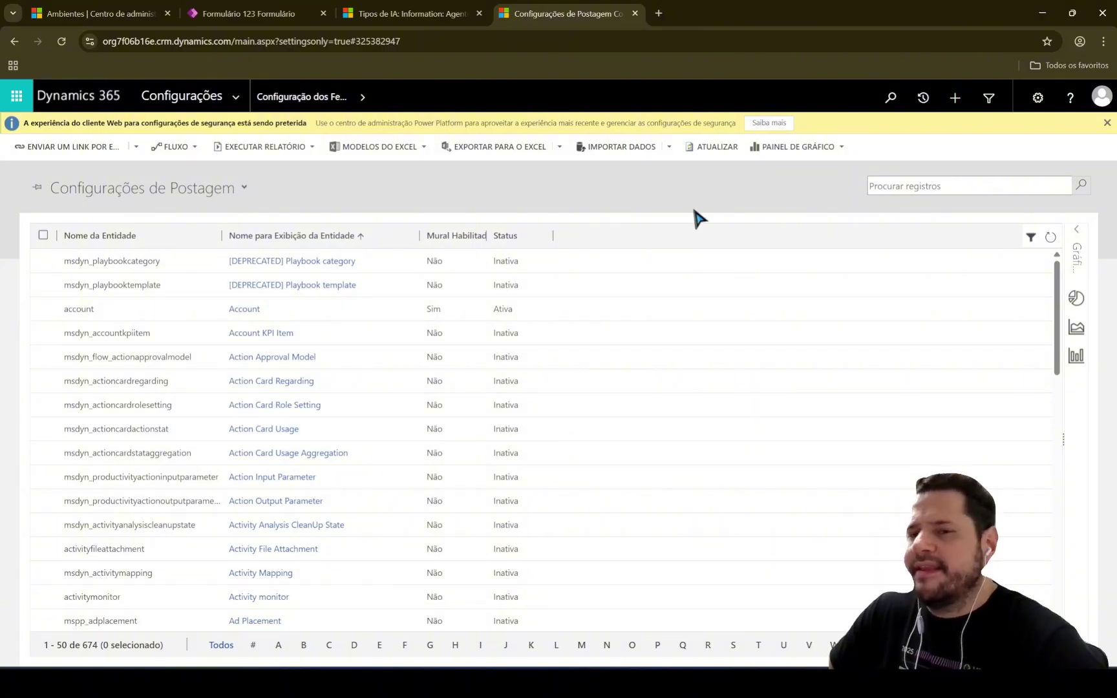
left_click(710, 149)
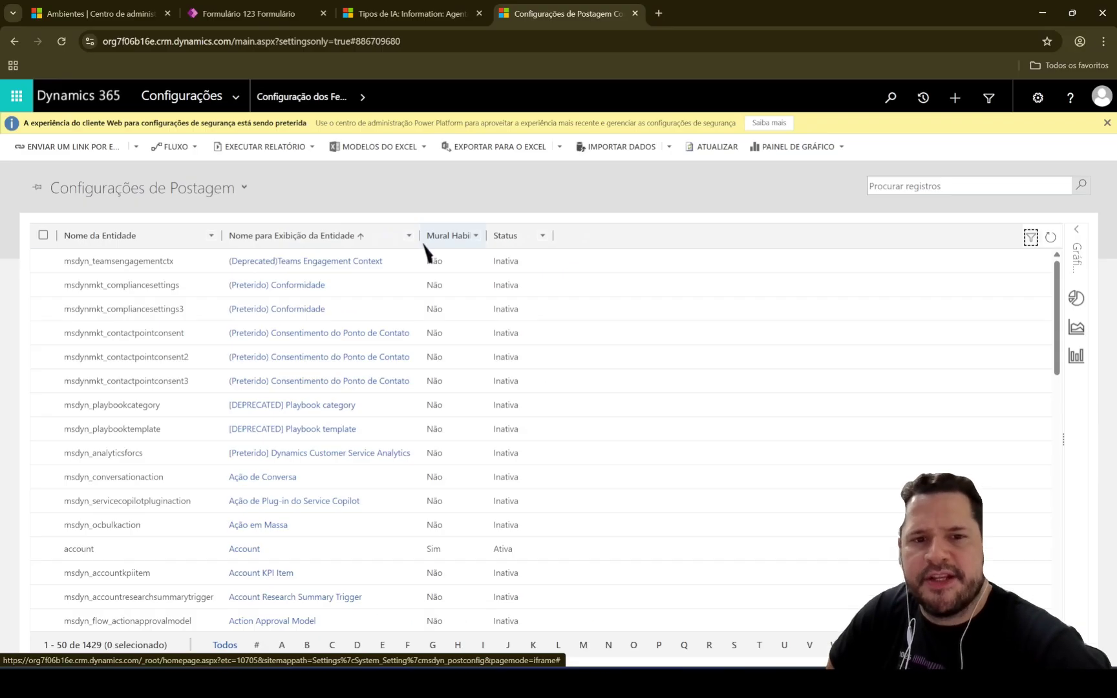
left_click(409, 236)
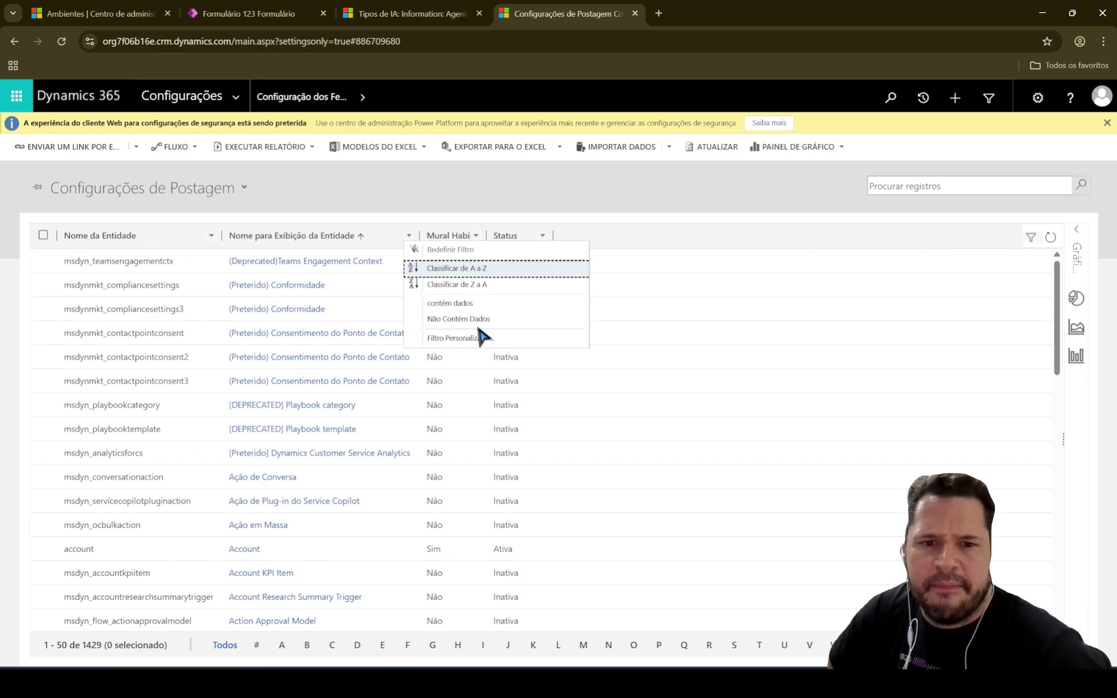
left_click(498, 337)
left_click(581, 383)
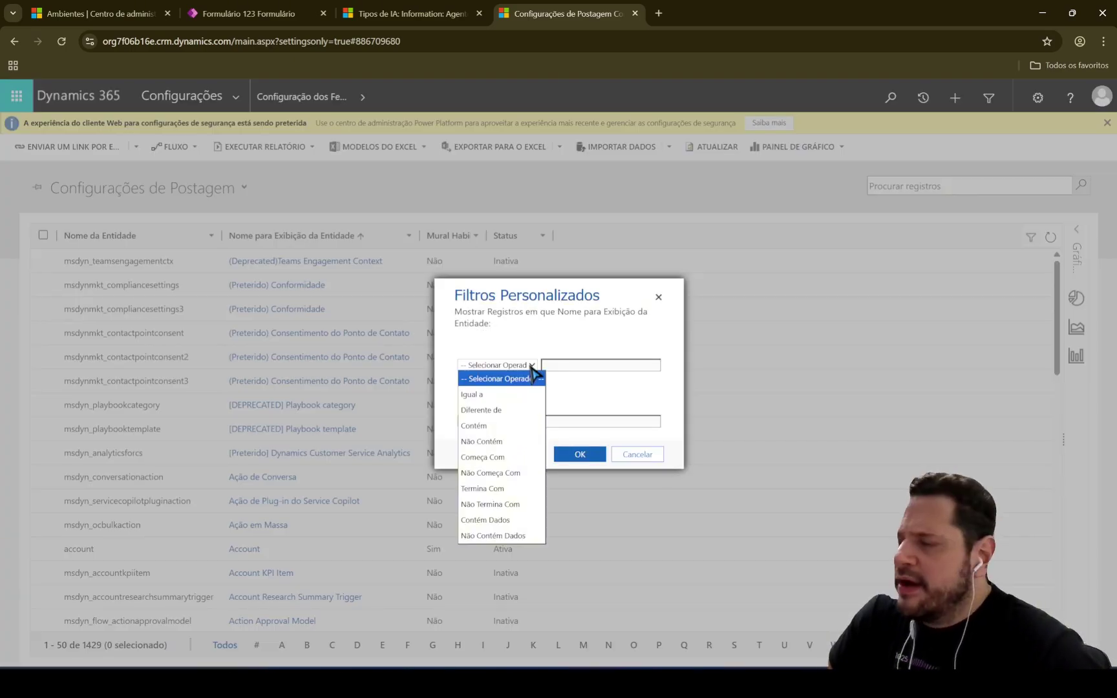
left_click(478, 425)
left_click(593, 364)
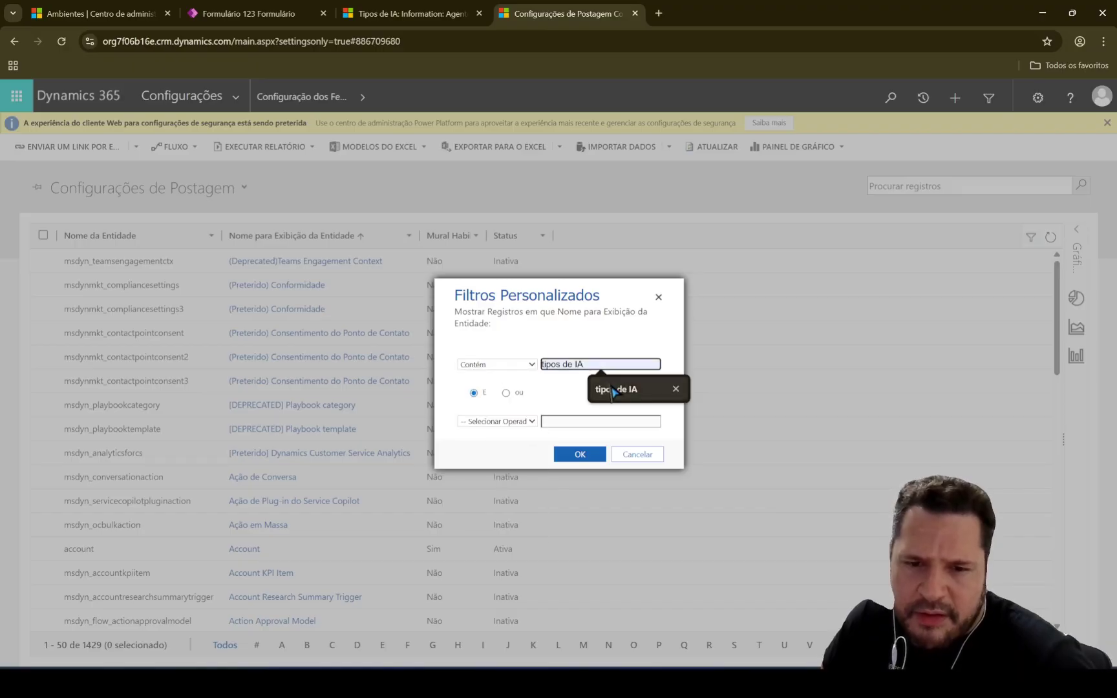
left_click(633, 383)
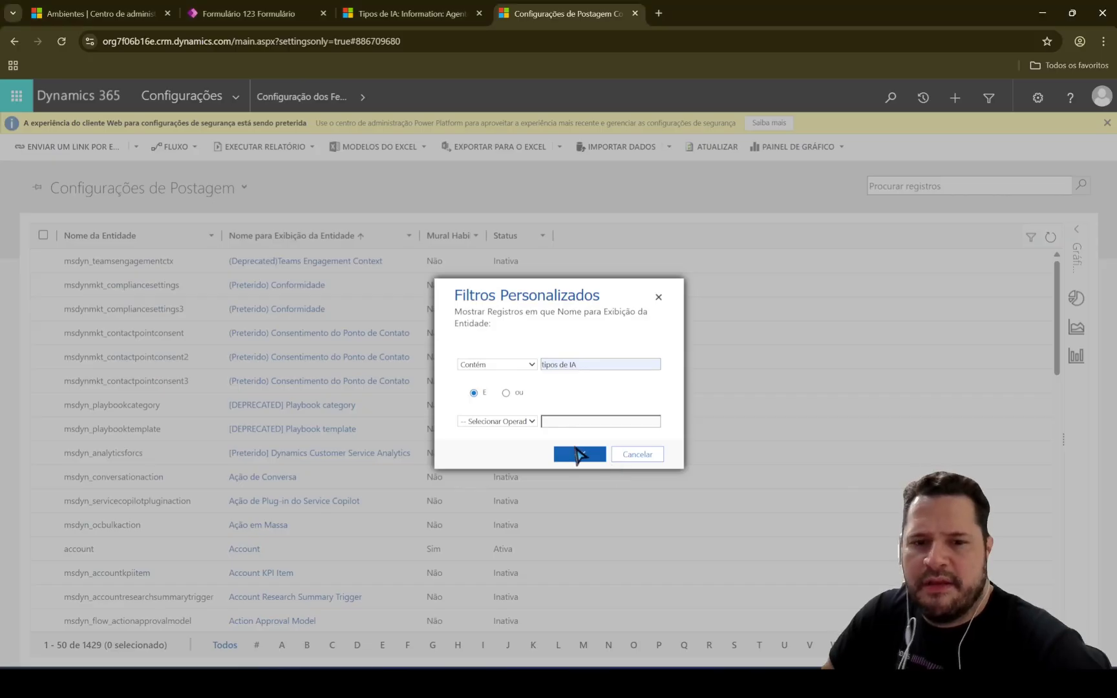
left_click(606, 517)
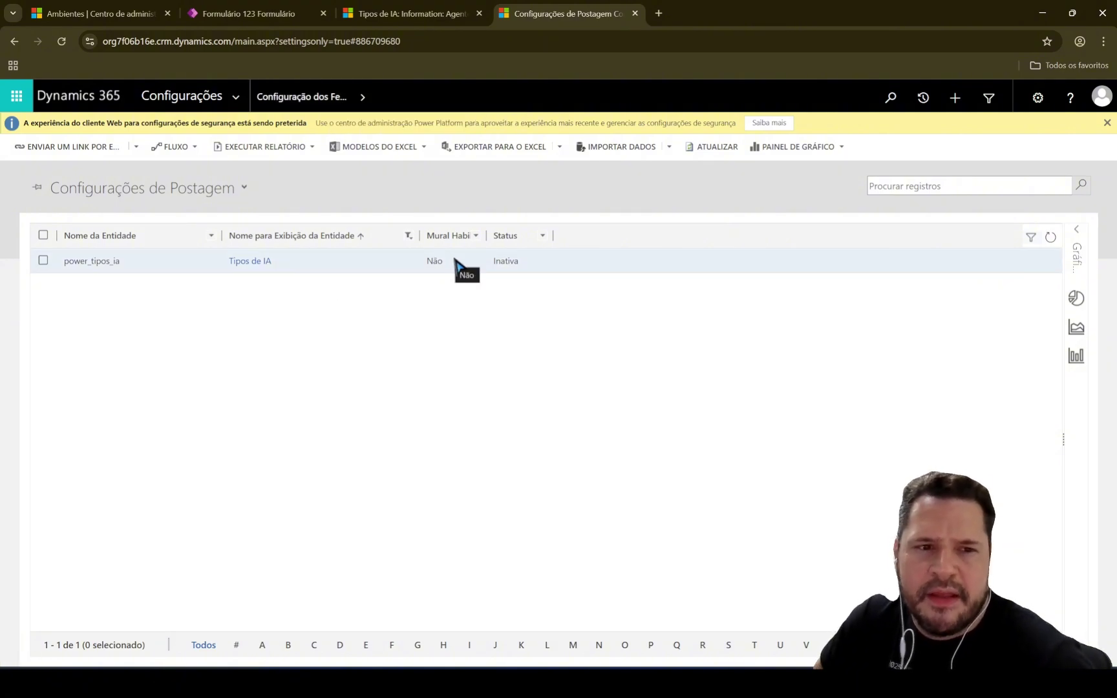
Activate the Tipos de IA post configuration and acknowledge the publishing notice
left_click(44, 261)
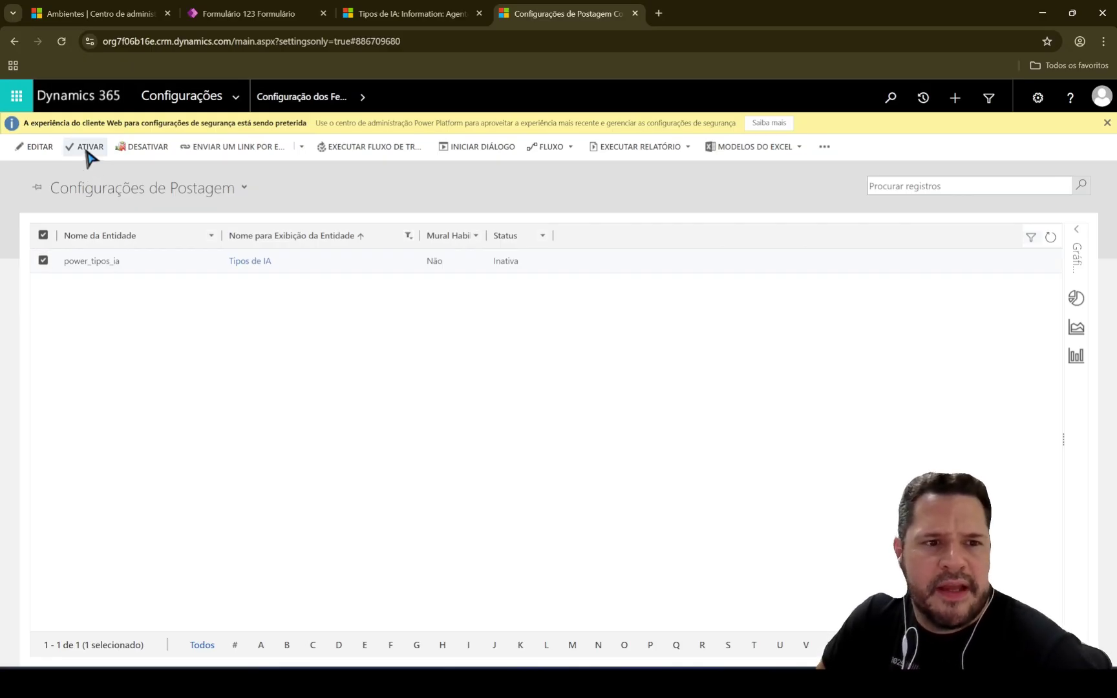
left_click(176, 143)
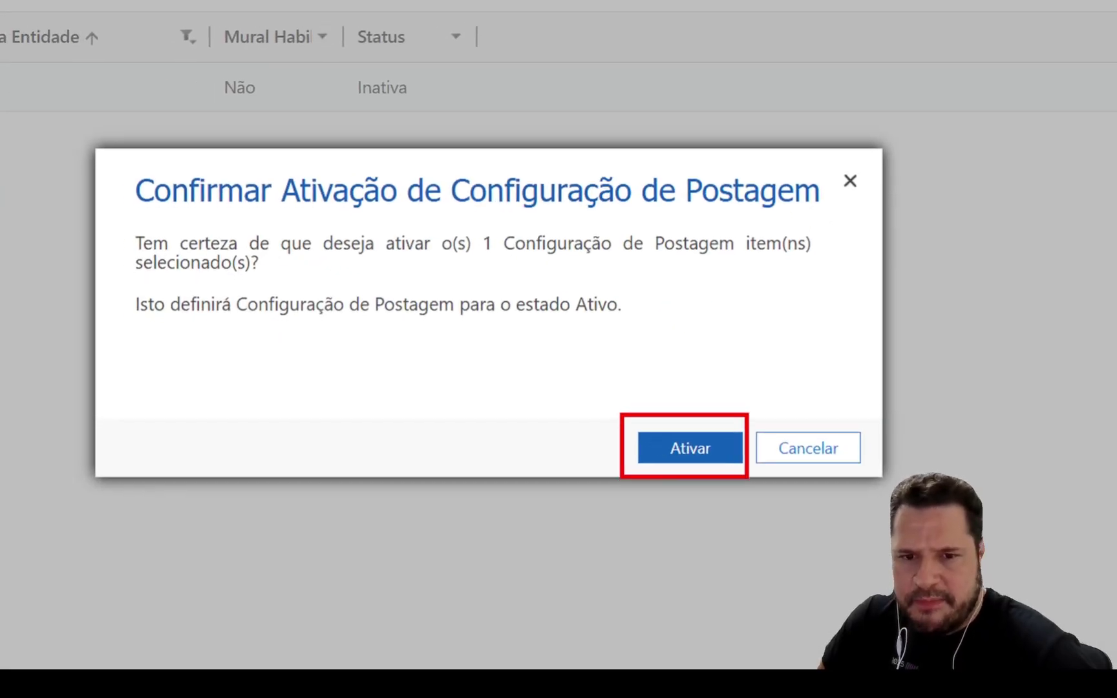
left_click(669, 442)
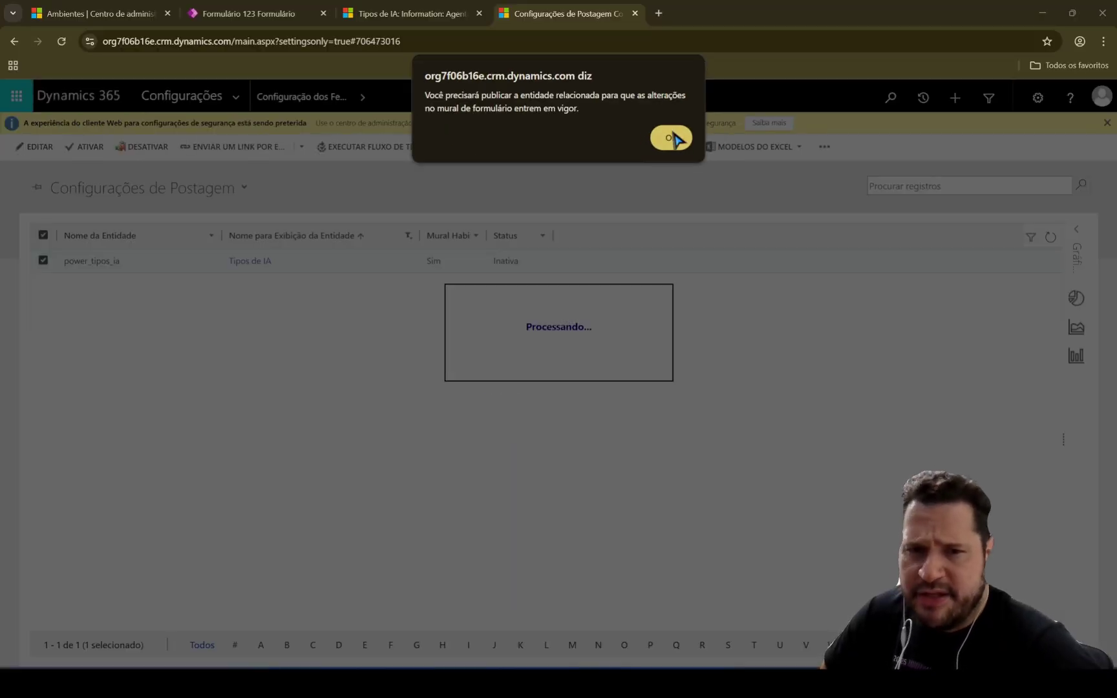
left_click(666, 161)
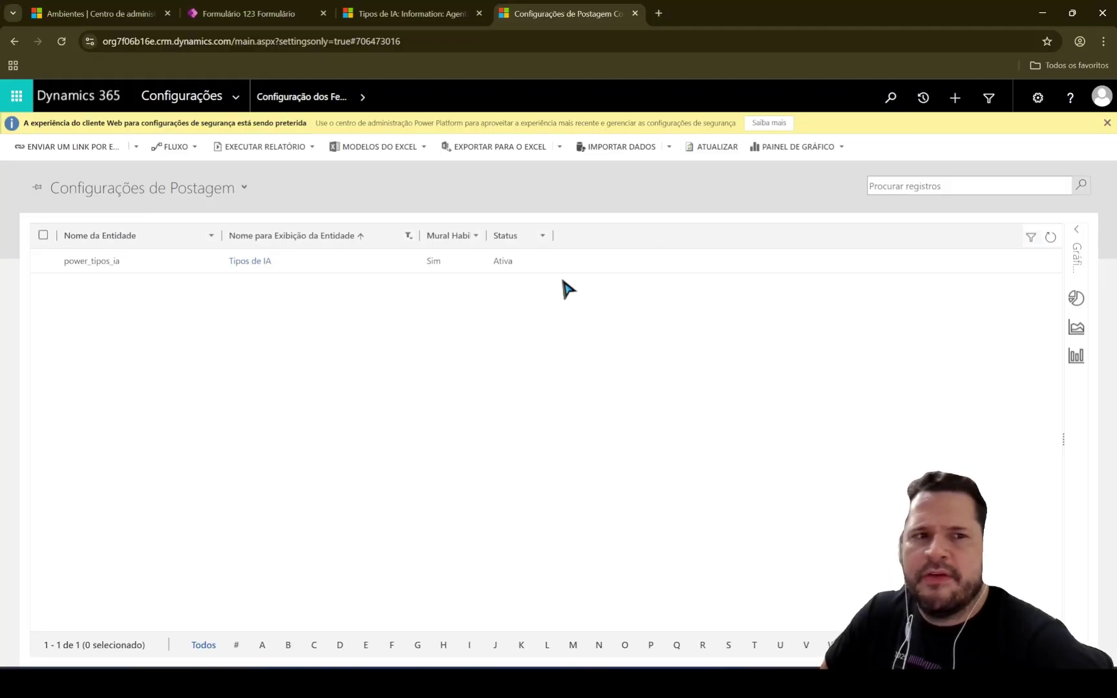
Switch to Power Apps, leave the account form editor, and publish the Conta table in SolutionA
left_click(228, 11)
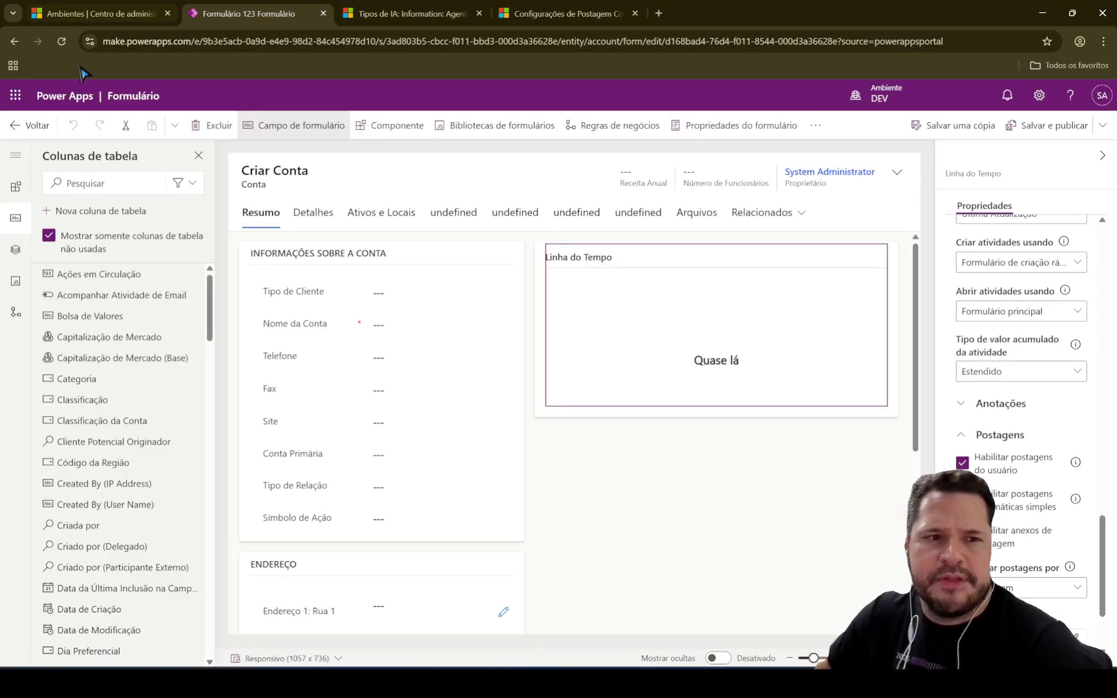
left_click(29, 125)
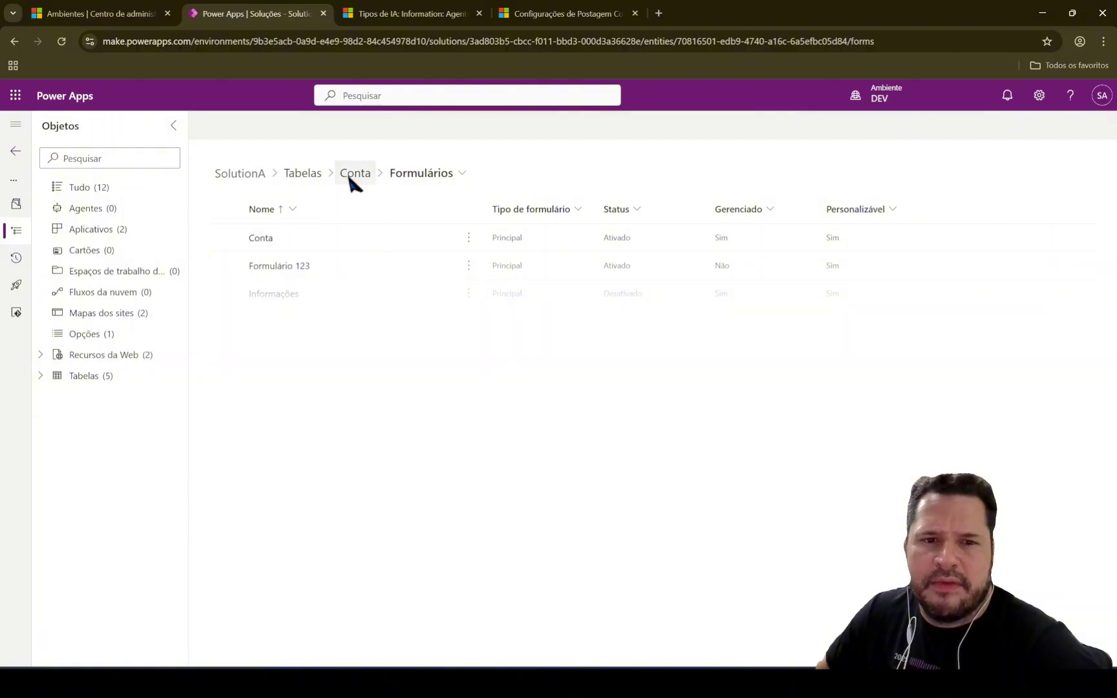
left_click(354, 175)
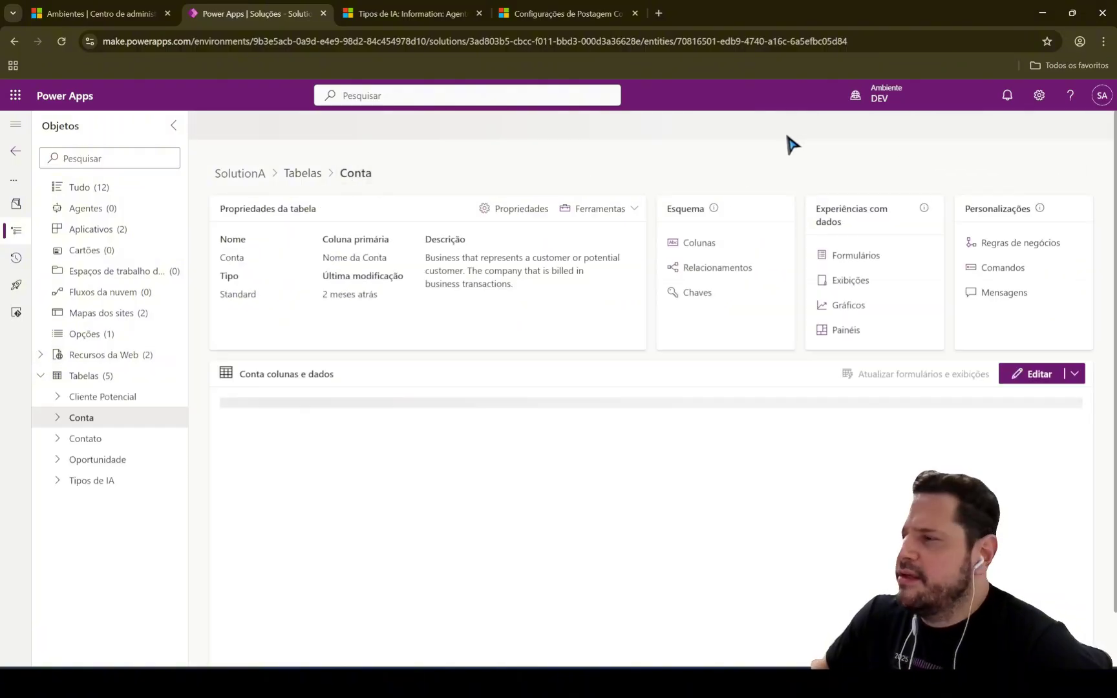
left_click(851, 127)
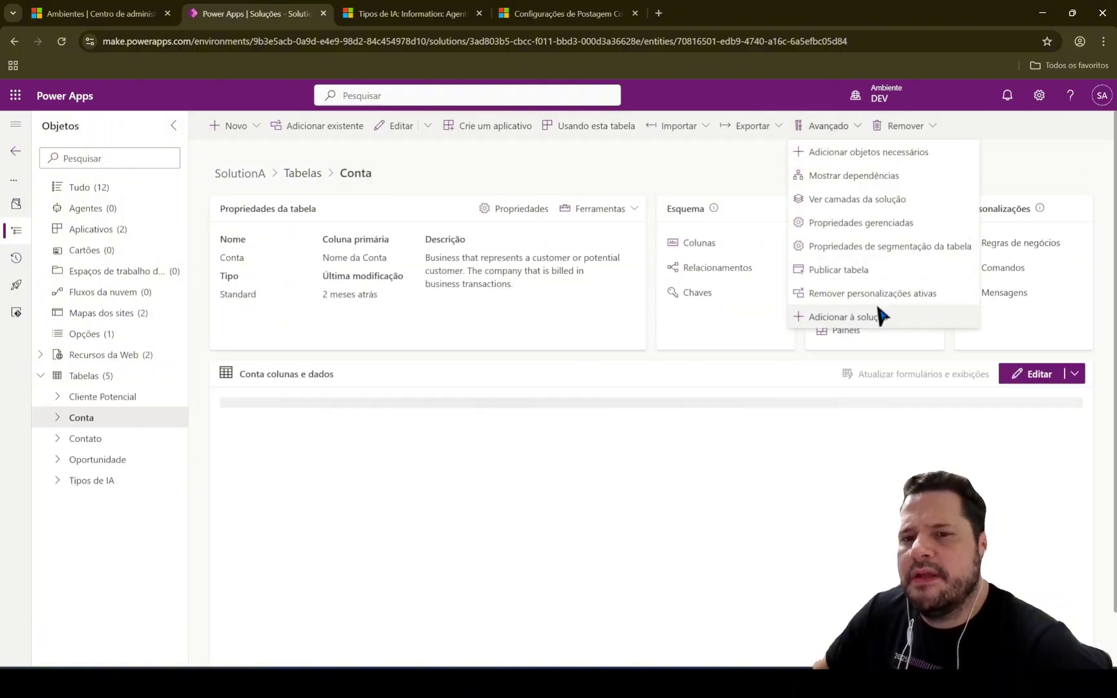
left_click(861, 267)
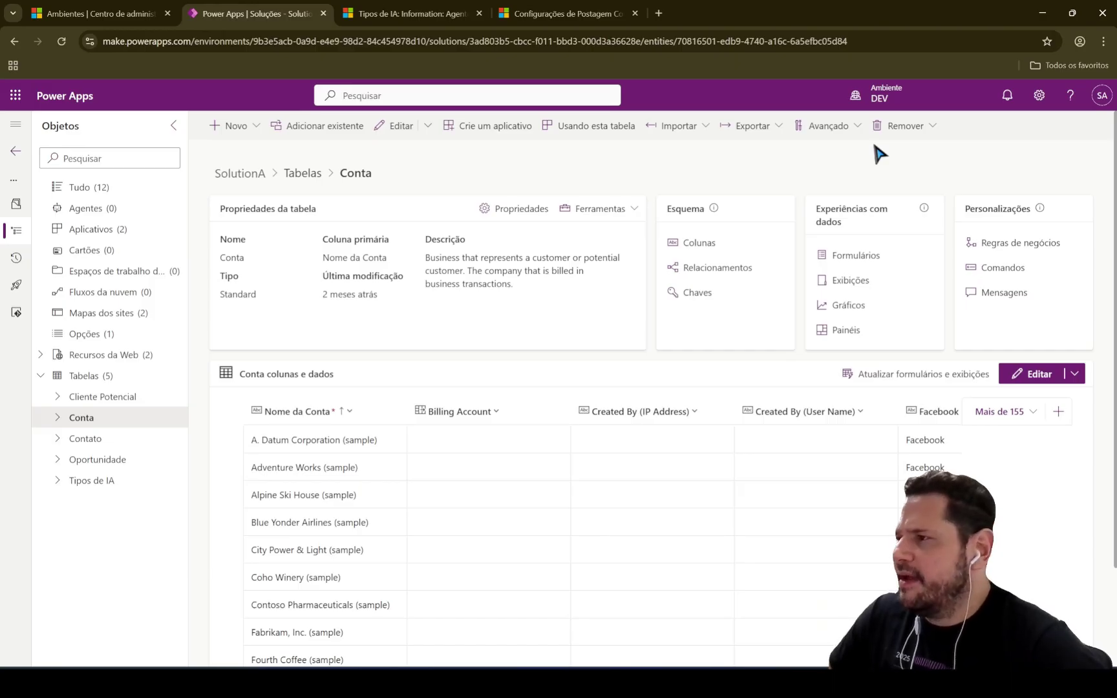
left_click(829, 126)
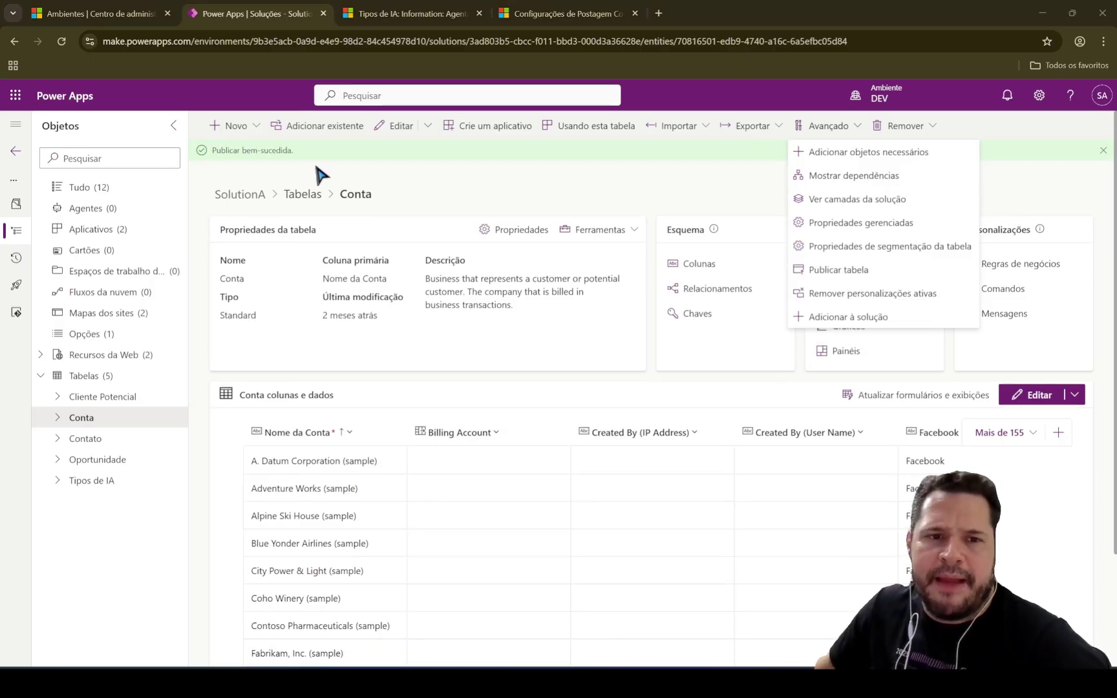
left_click(445, 166)
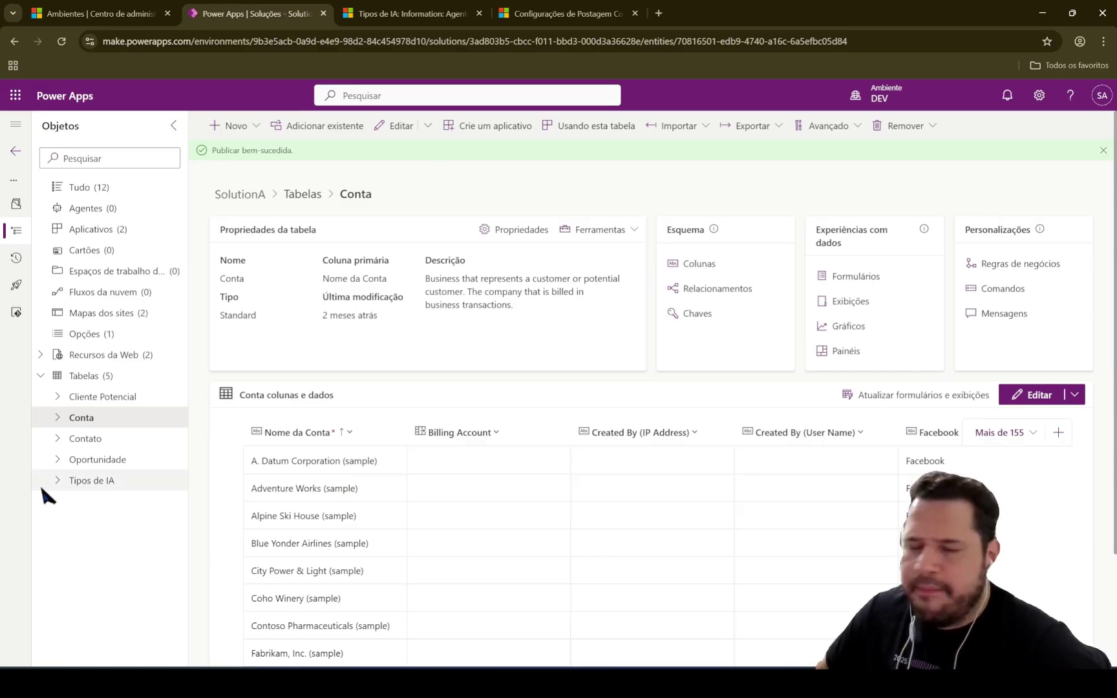
Open the main Information form of the Tipos de IA table and select its Linha do Tempo component
left_click(84, 484)
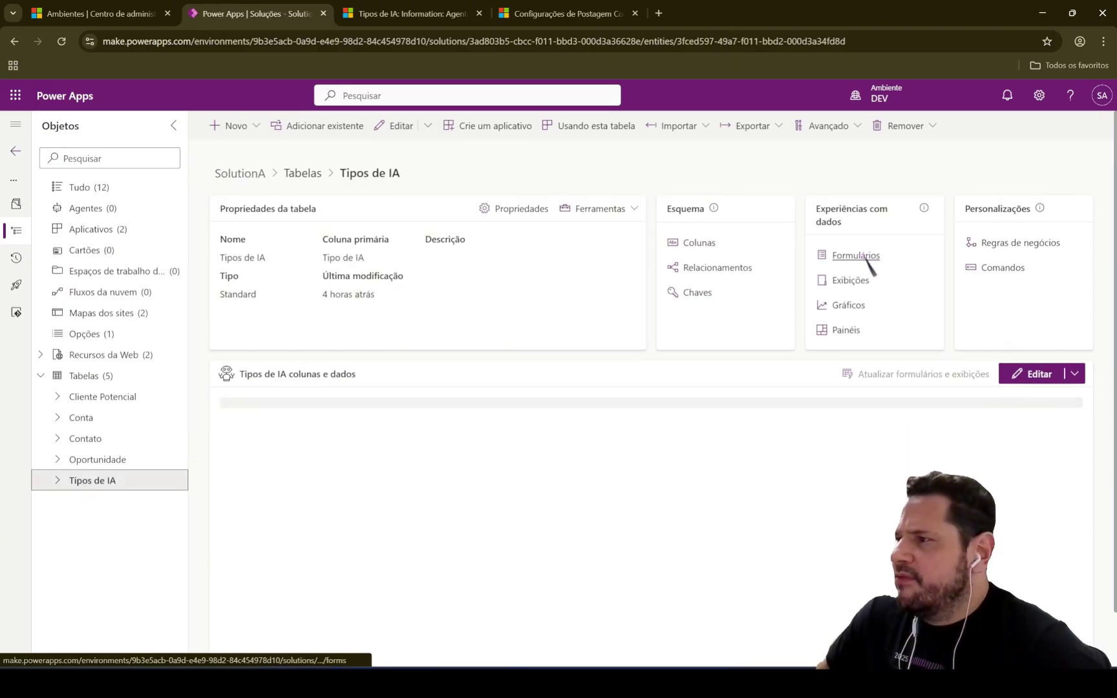
left_click(864, 259)
left_click(270, 266)
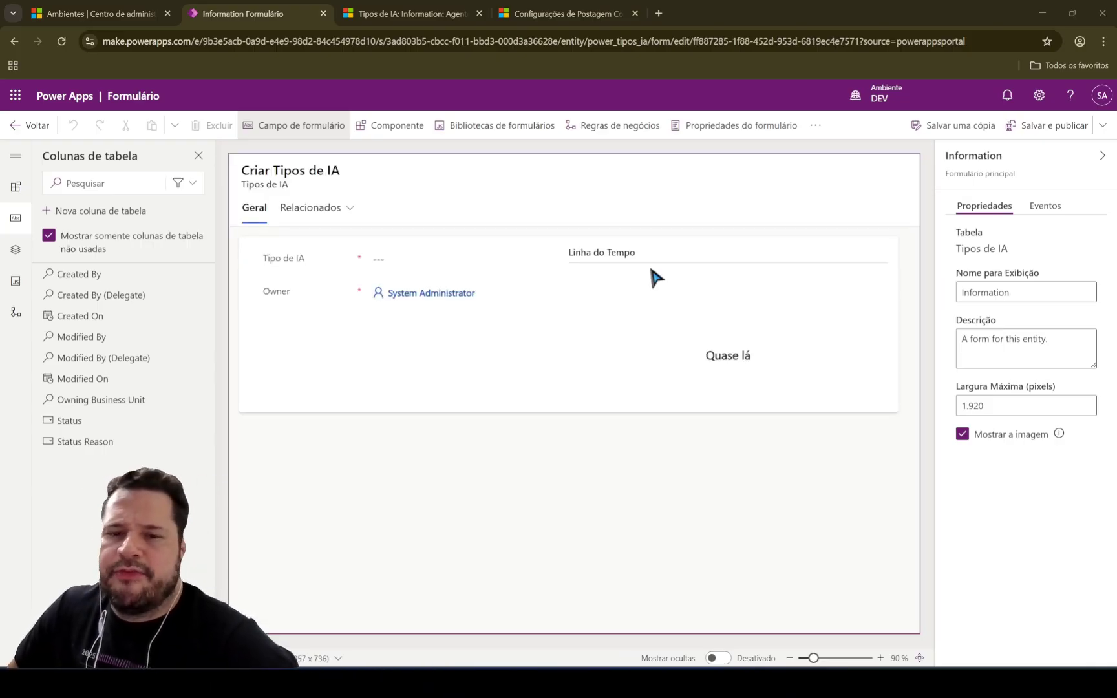
left_click(649, 262)
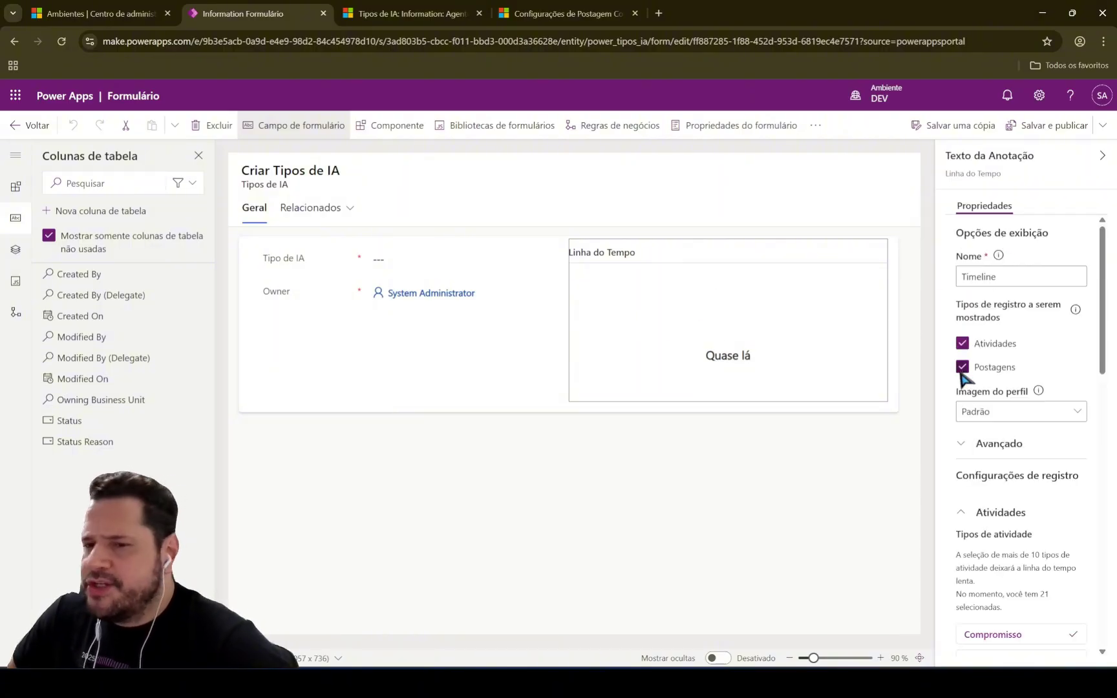
Enable user posts and simple automatic posts in the timeline's Postagens settings, and save and publish the form
left_click_drag(1107, 333, 1106, 619)
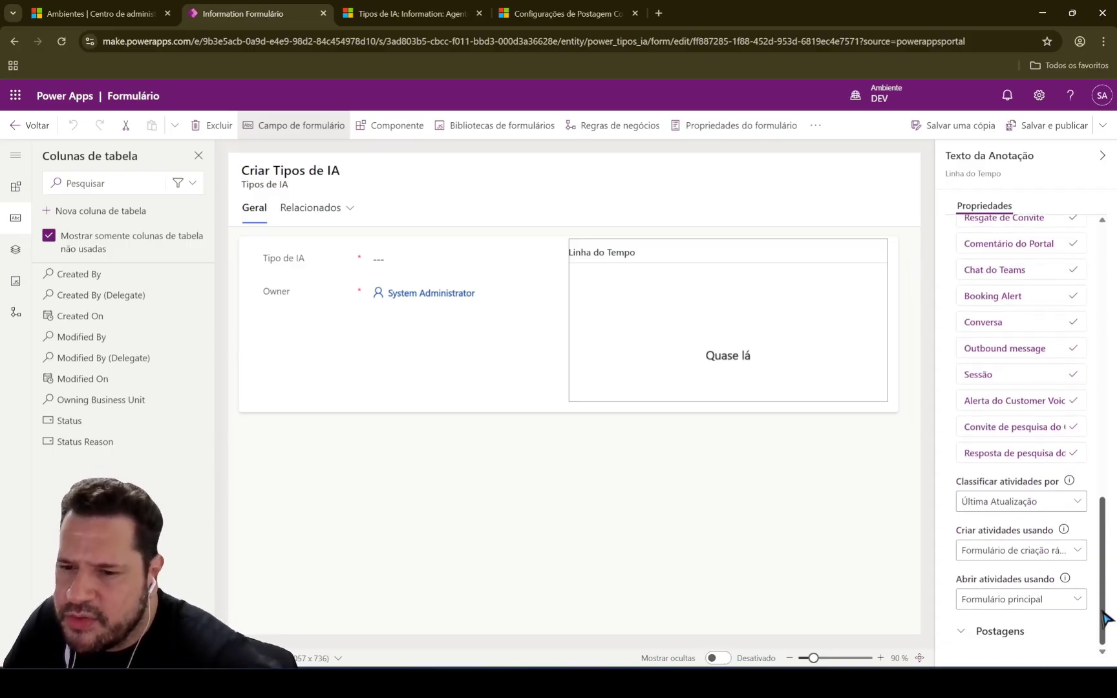
left_click(962, 631)
scroll(963, 631, "down", 1)
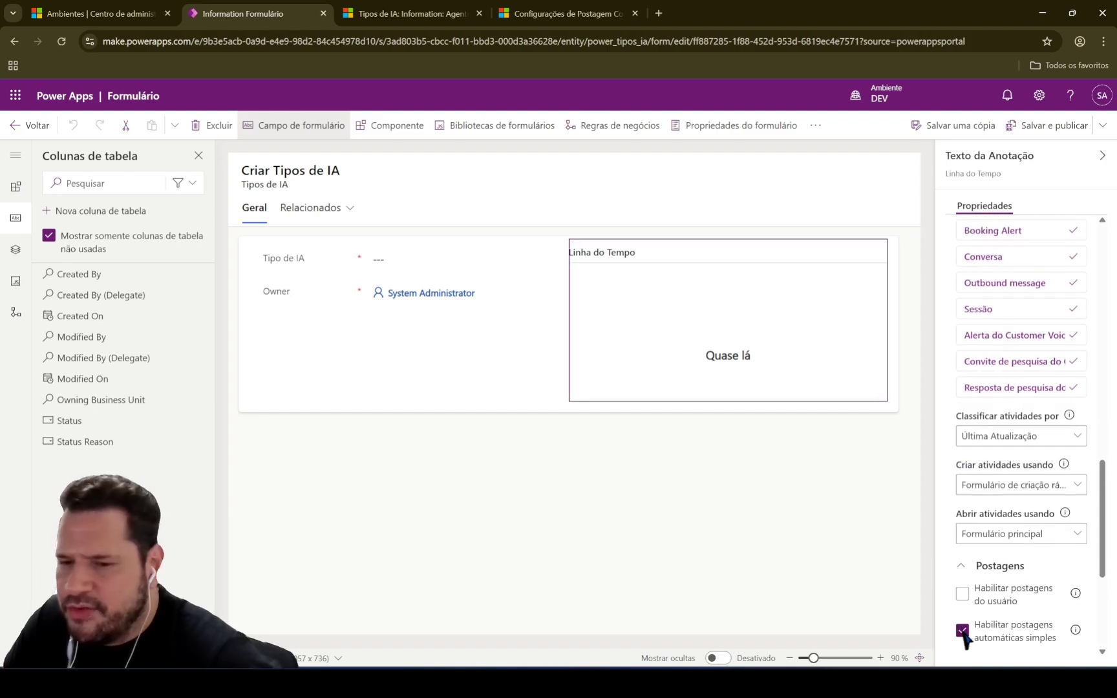
scroll(964, 634, "down", 3)
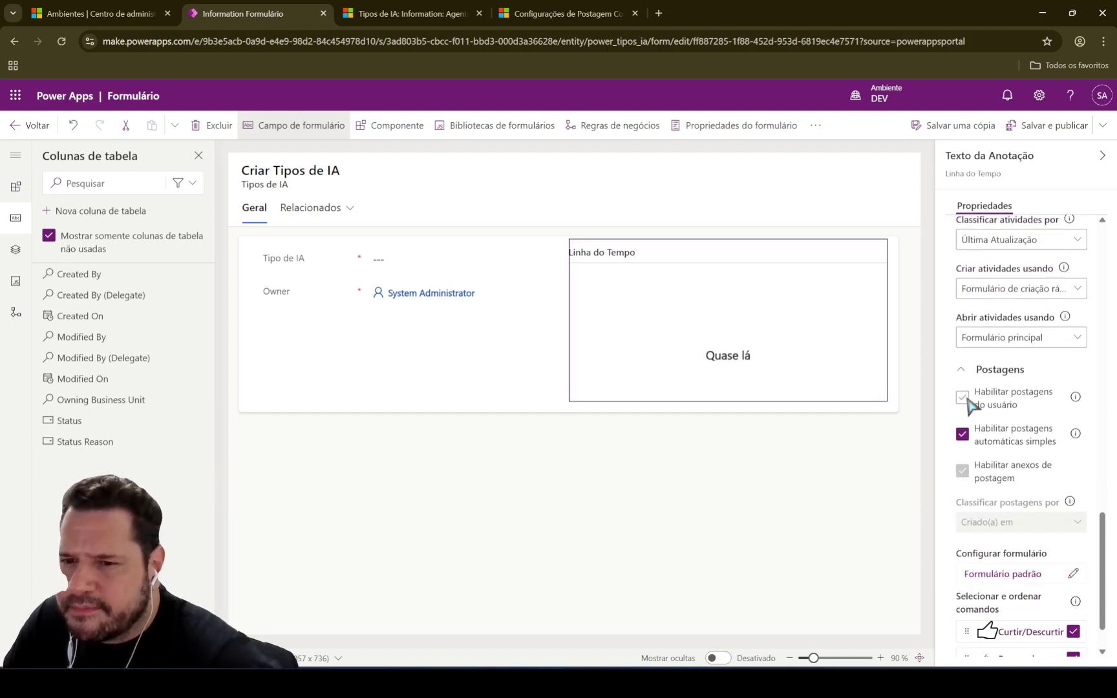
left_click(963, 397)
scroll(967, 388, "down", 1)
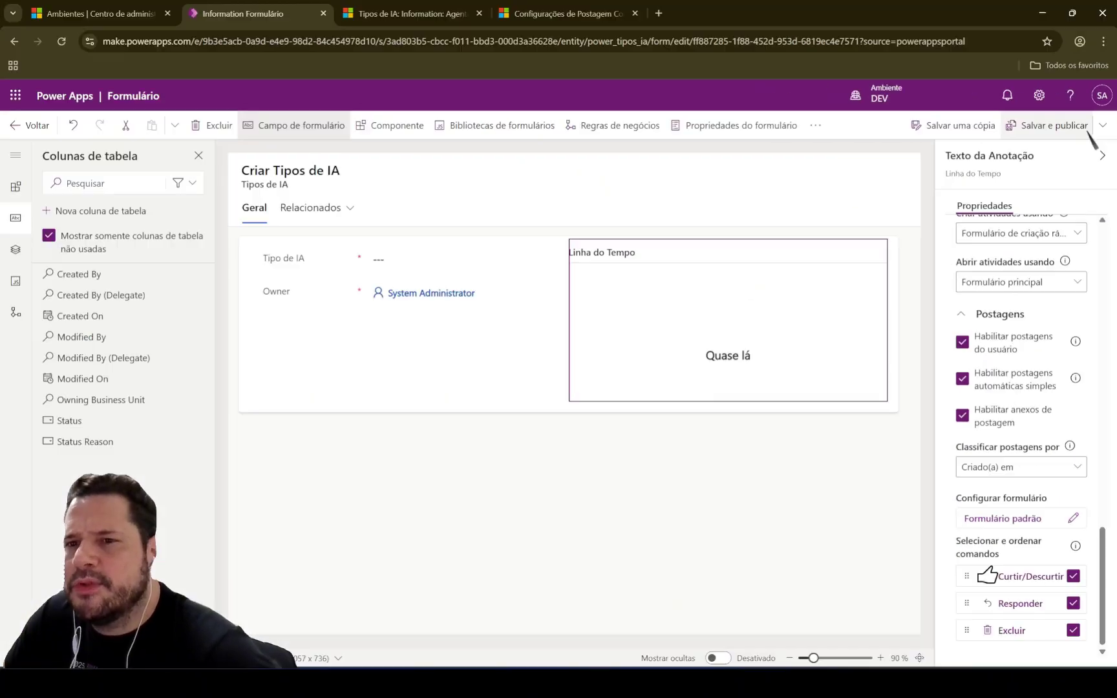
left_click(1068, 123)
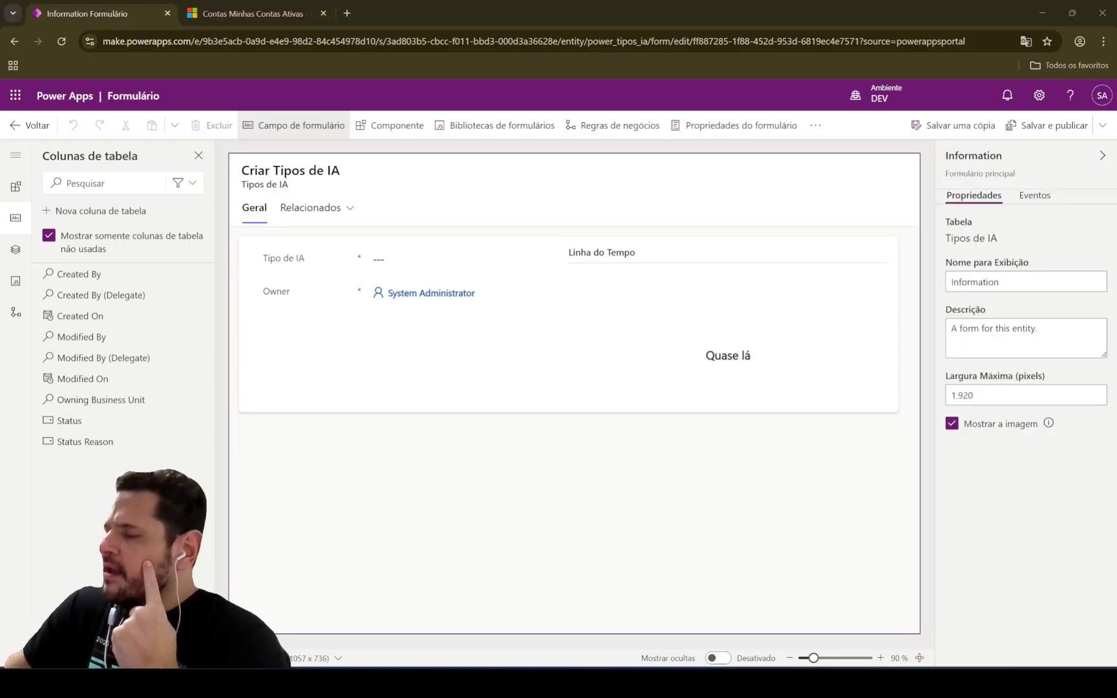
Leave the form editor, open the Agente Virtual record in the Gestão Comercial app, and start a new post on its timeline
left_click(29, 125)
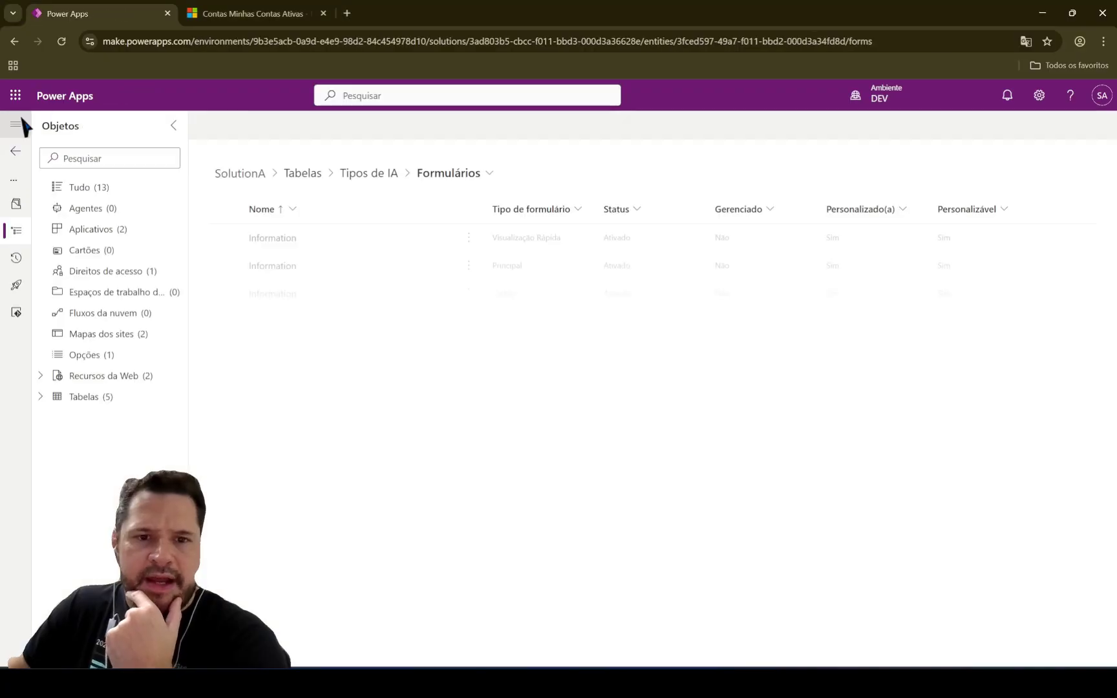
left_click(252, 13)
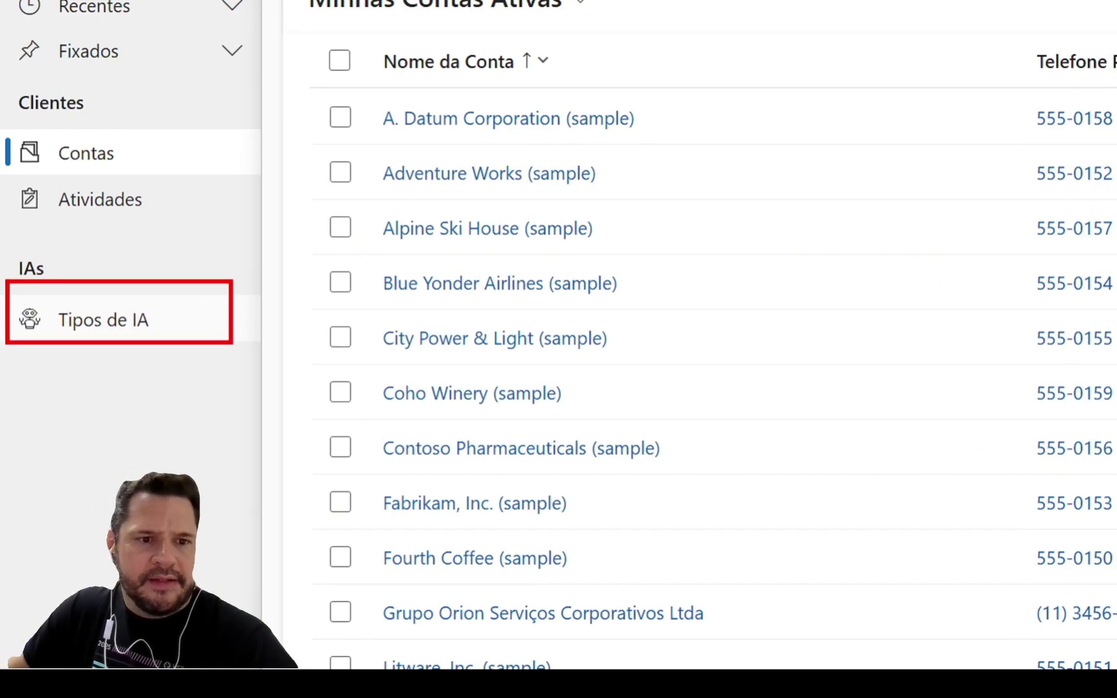
left_click(53, 330)
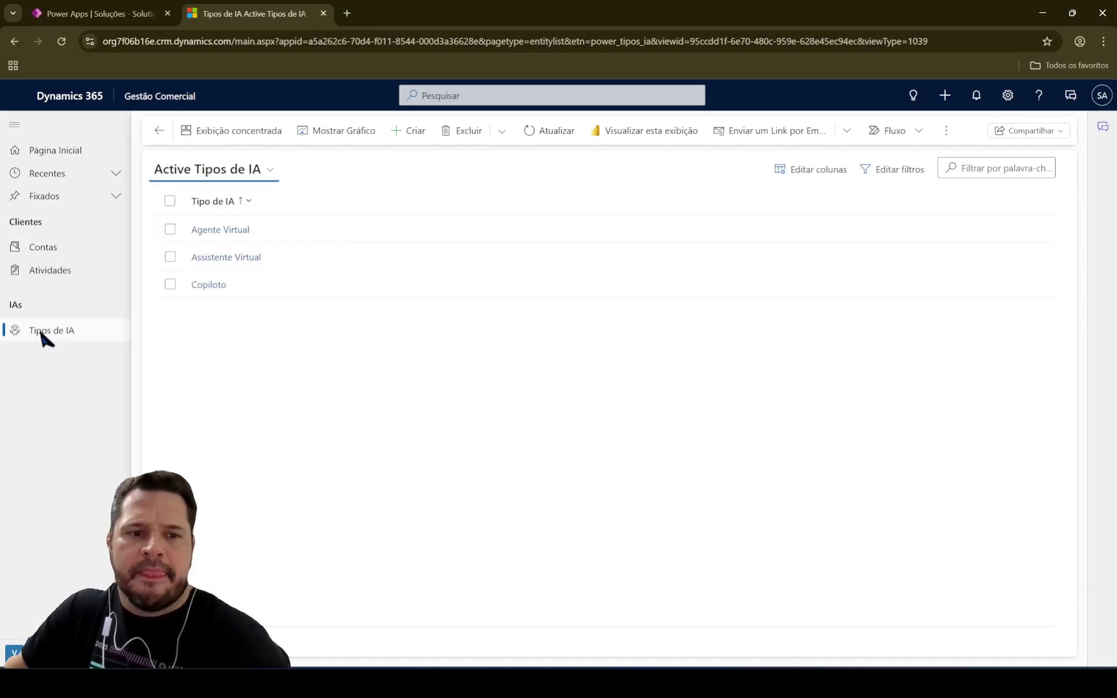
left_click(219, 231)
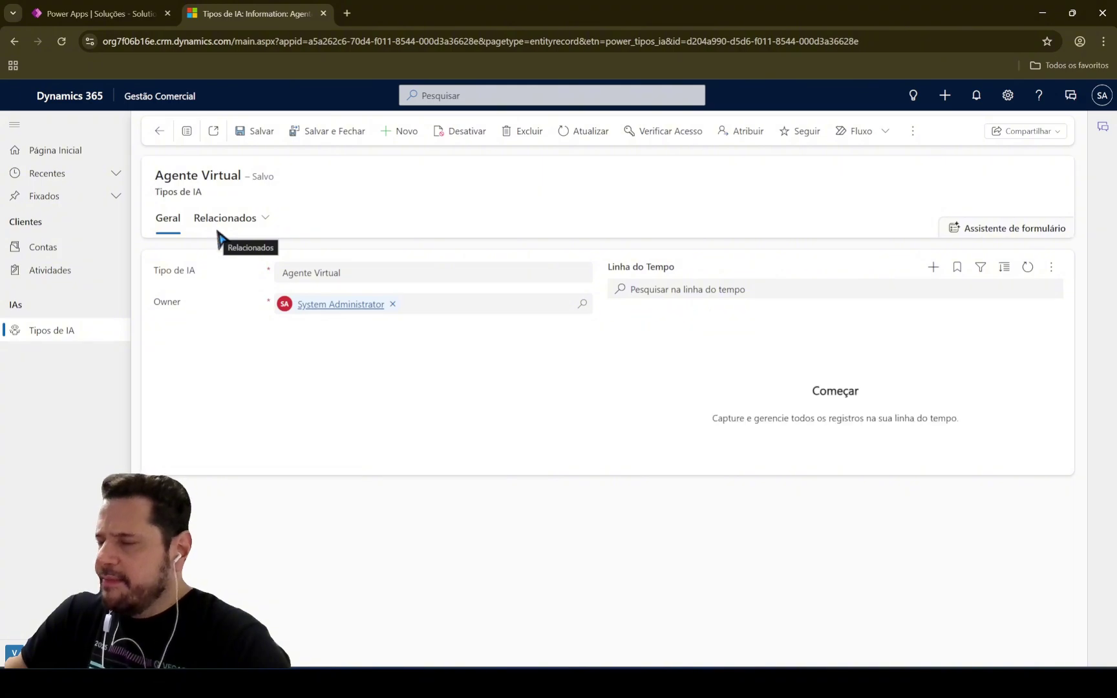
left_click(933, 266)
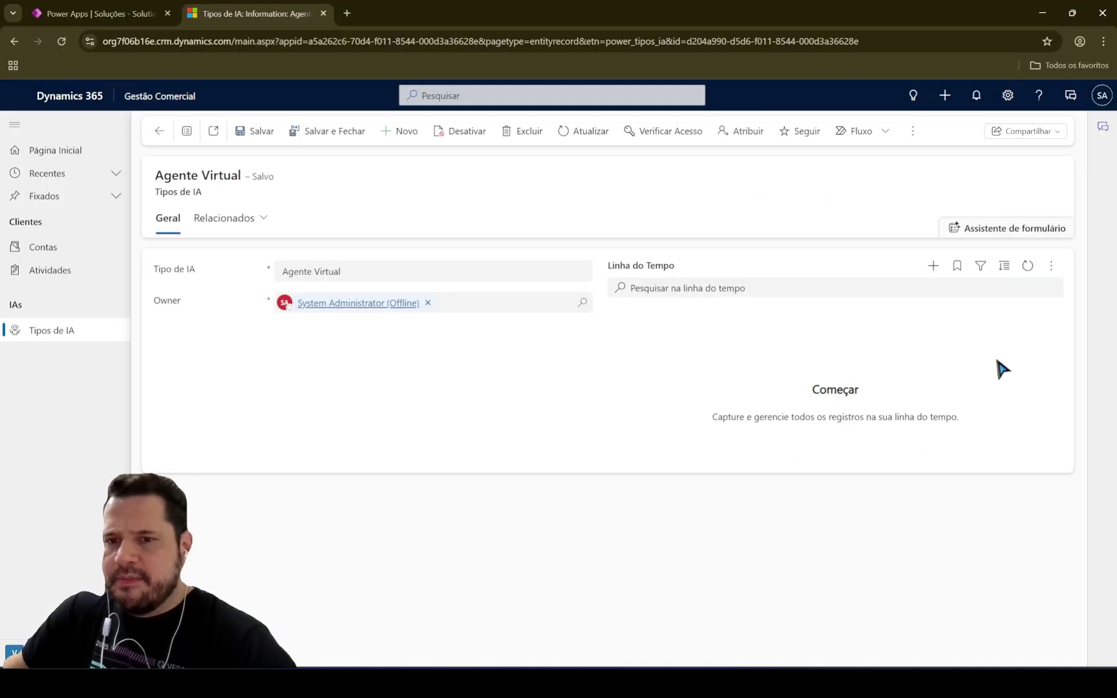
left_click(933, 266)
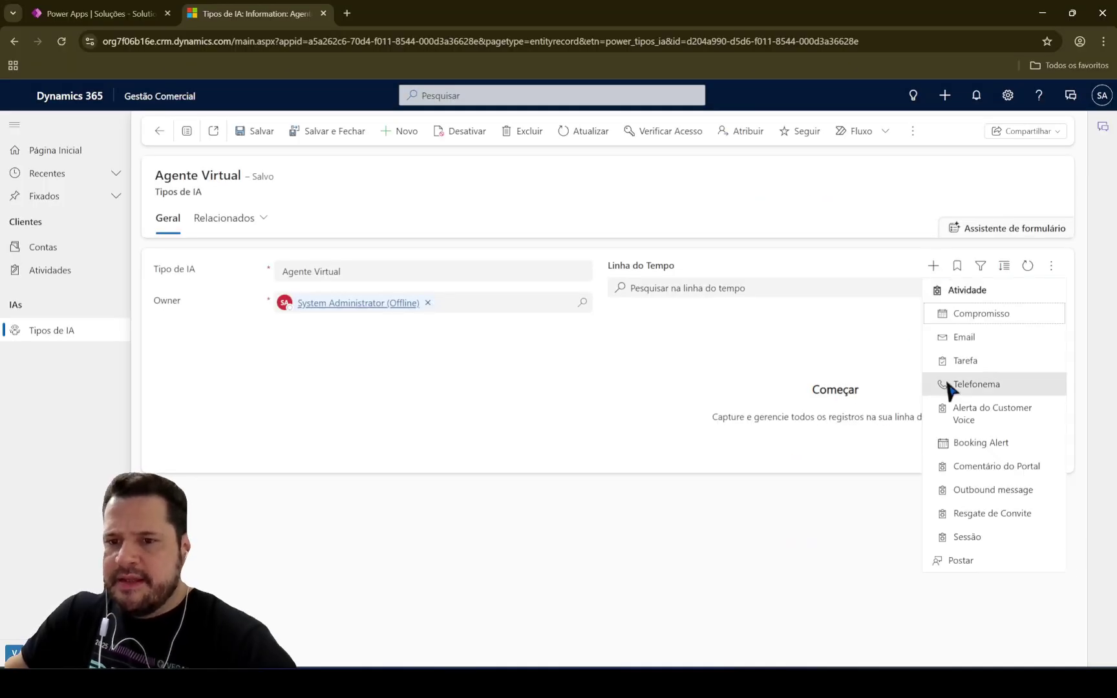
left_click(804, 557)
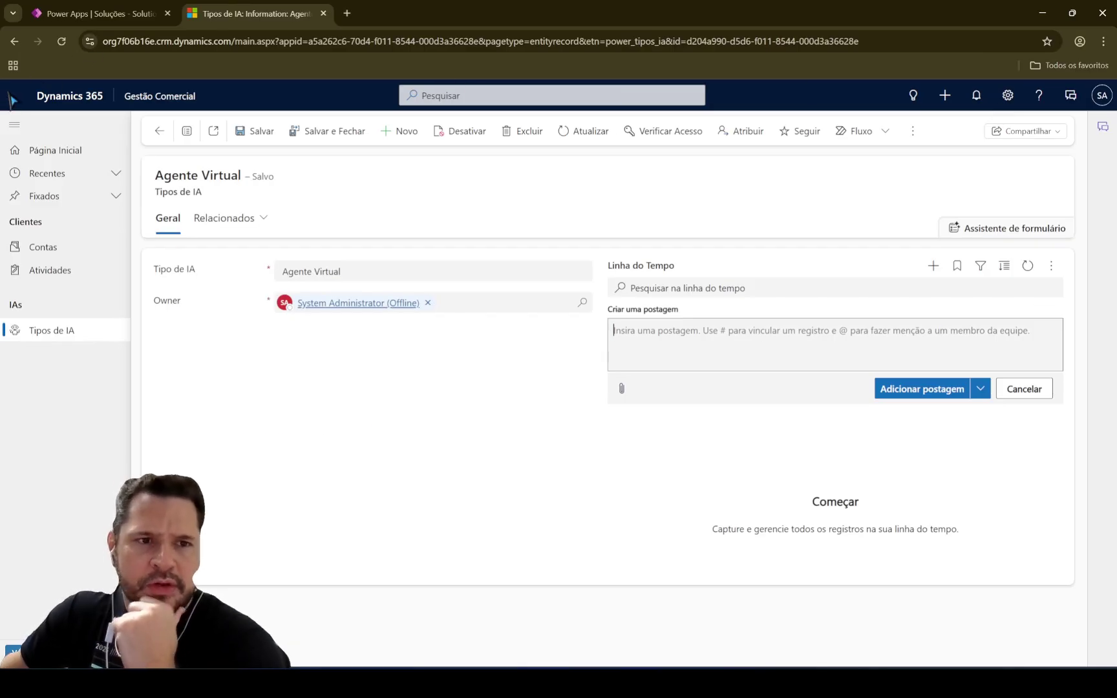
Switch from the Power Apps solution to Power Automate and open the Meus fluxos list
left_click(97, 13)
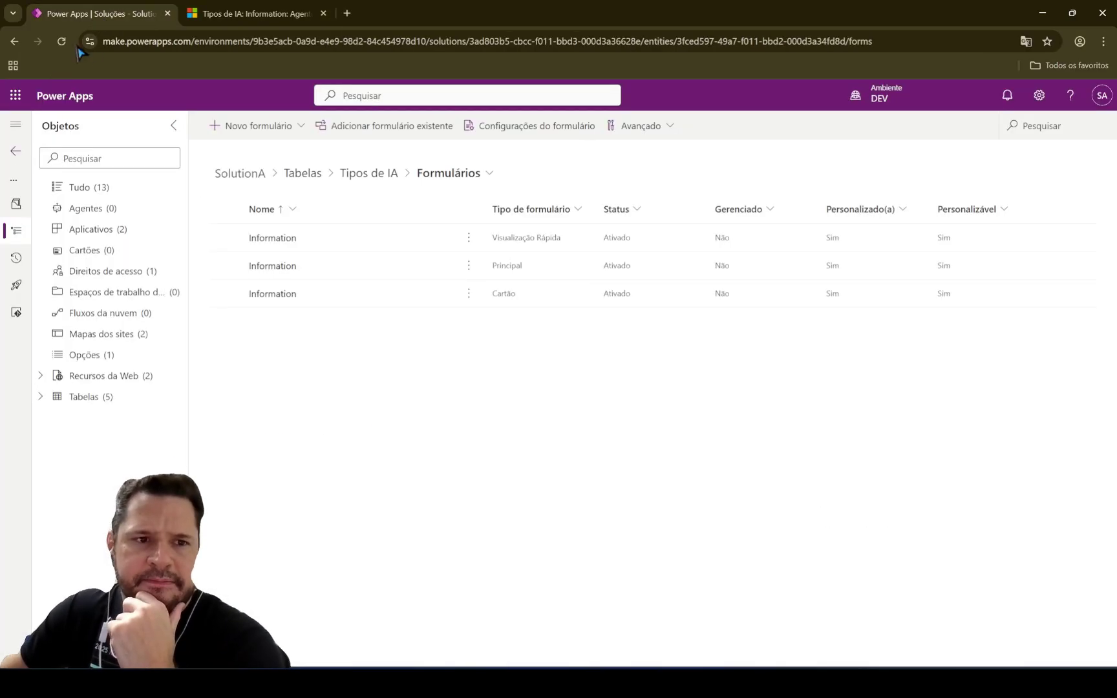
left_click(14, 97)
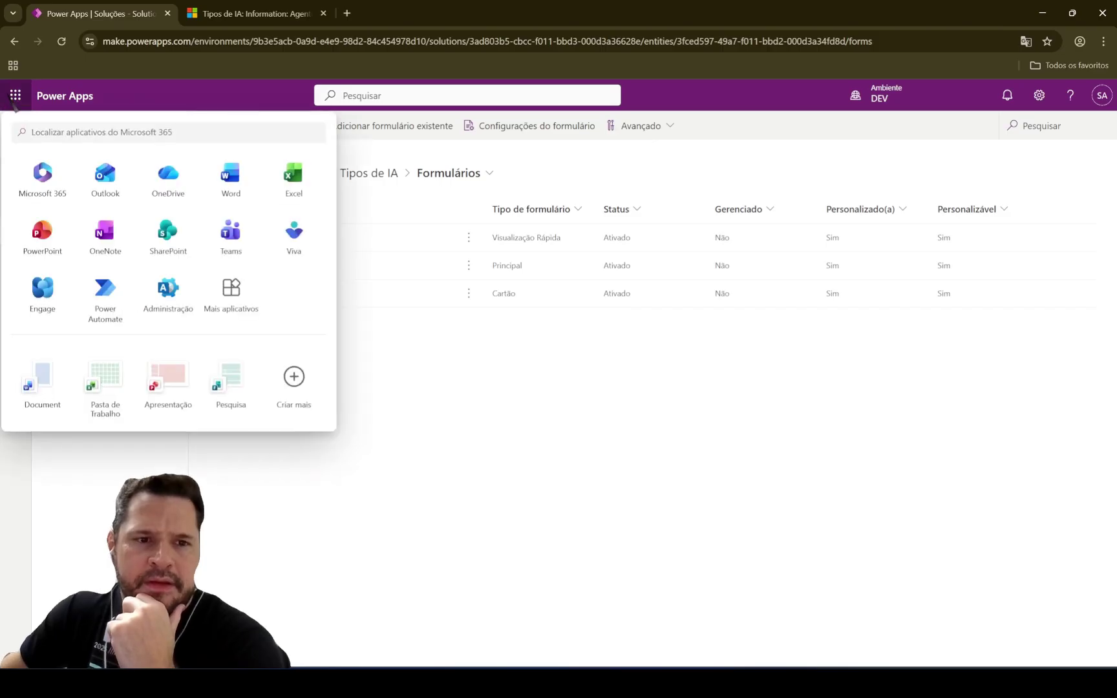
left_click(104, 289)
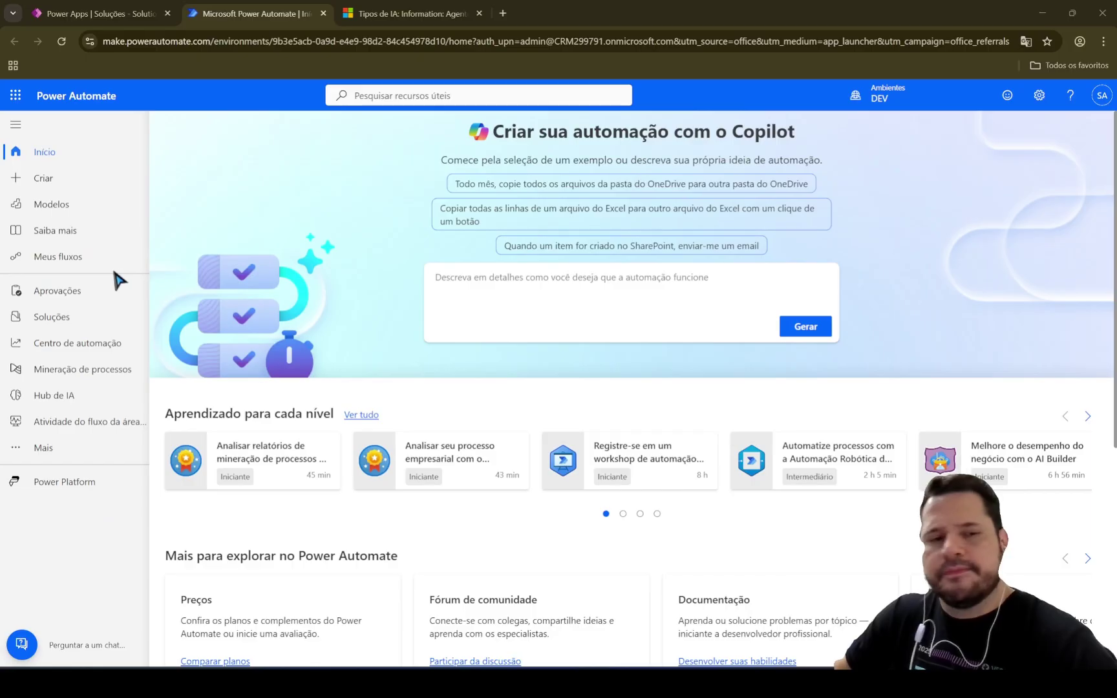
left_click(110, 245)
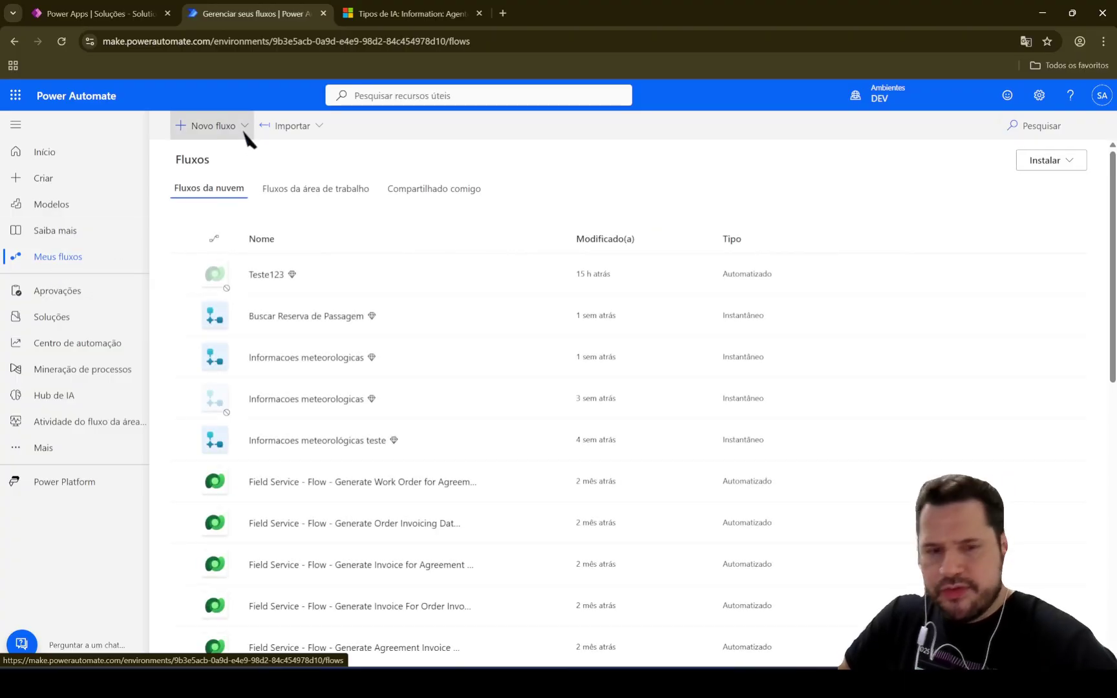
Create an automated cloud flow named "Cria Alerta Quando uma Postagem for Realizada" with the Dataverse trigger "Quando uma linha é adicionada, modificada ou excluída"
left_click(244, 126)
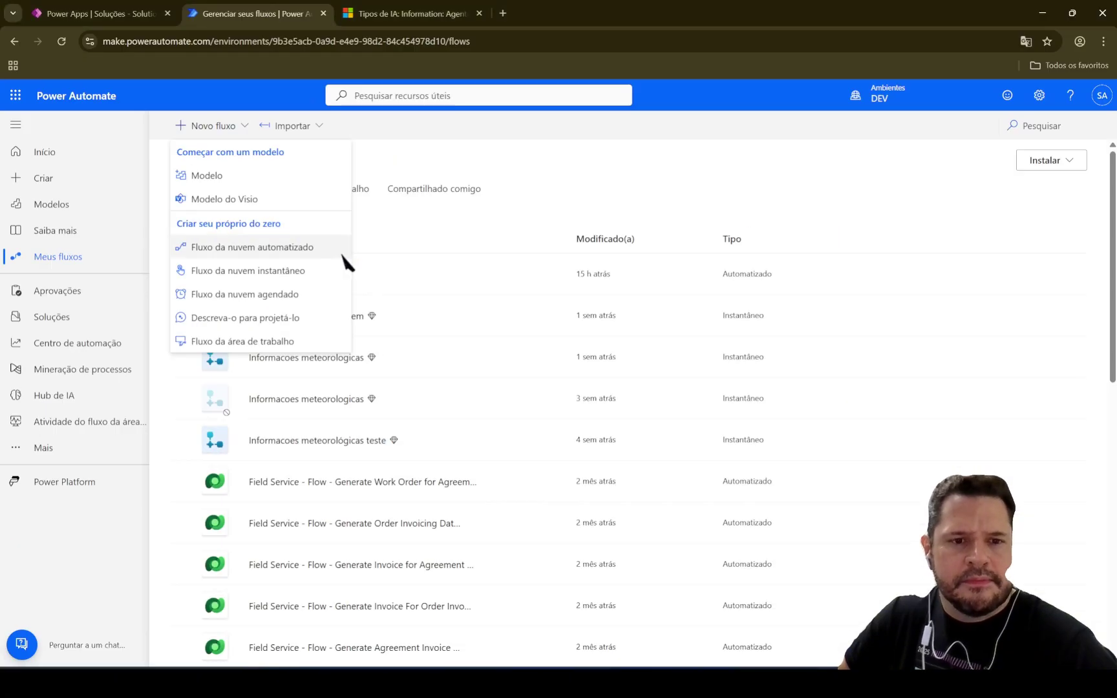
left_click(340, 255)
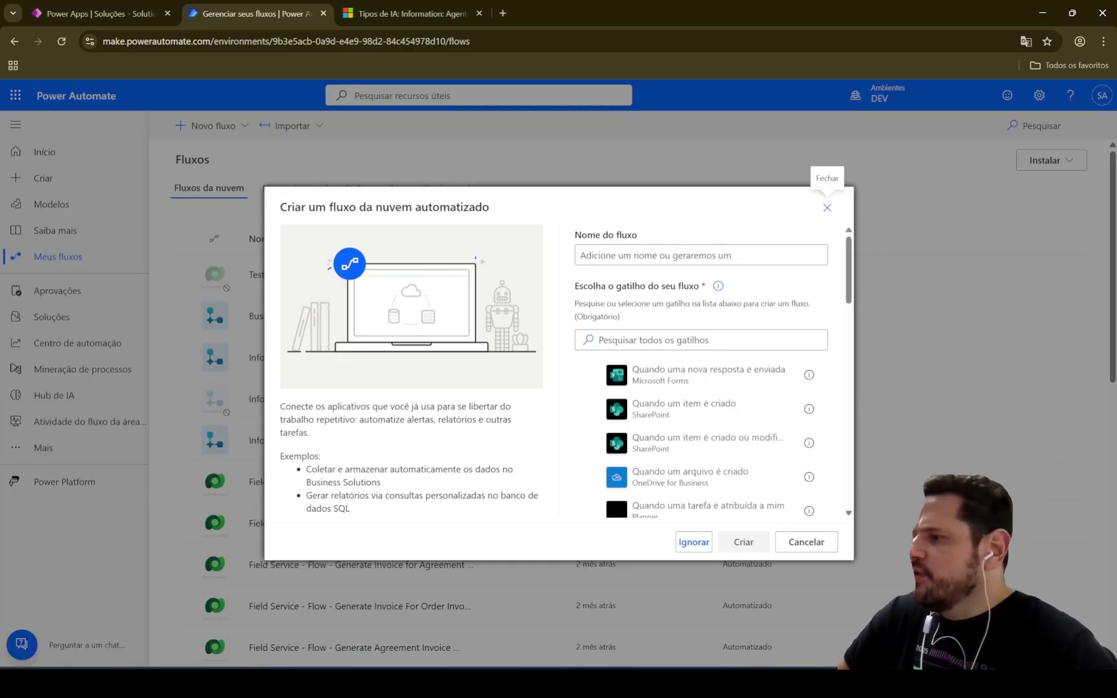
key("ctrl+2")
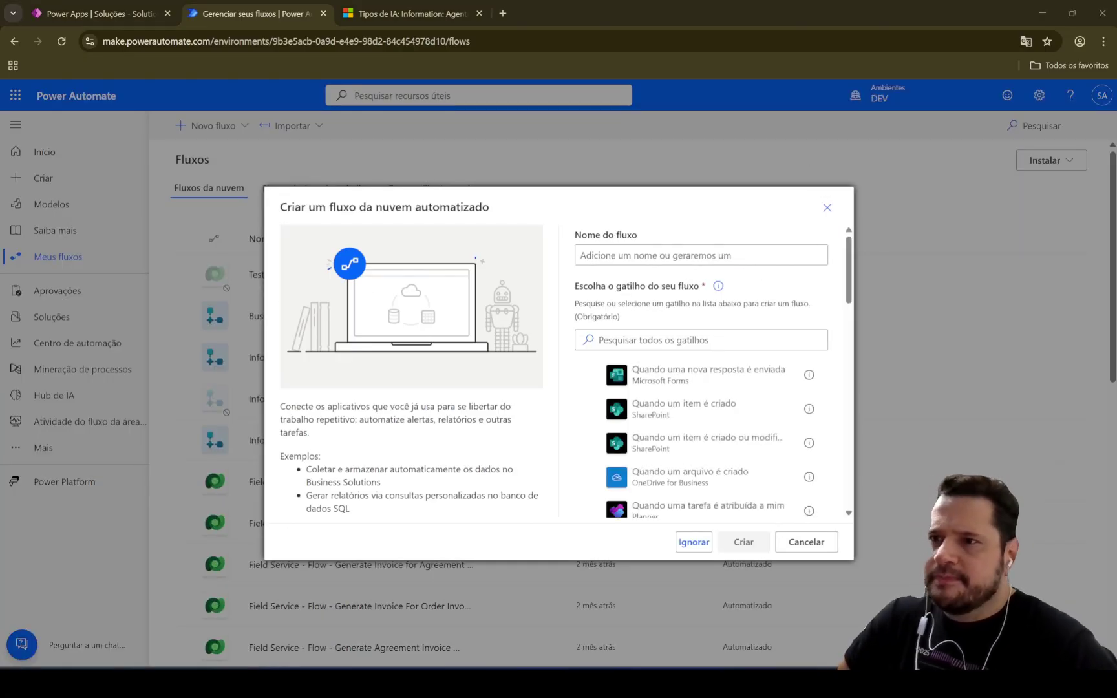
left_click(635, 254)
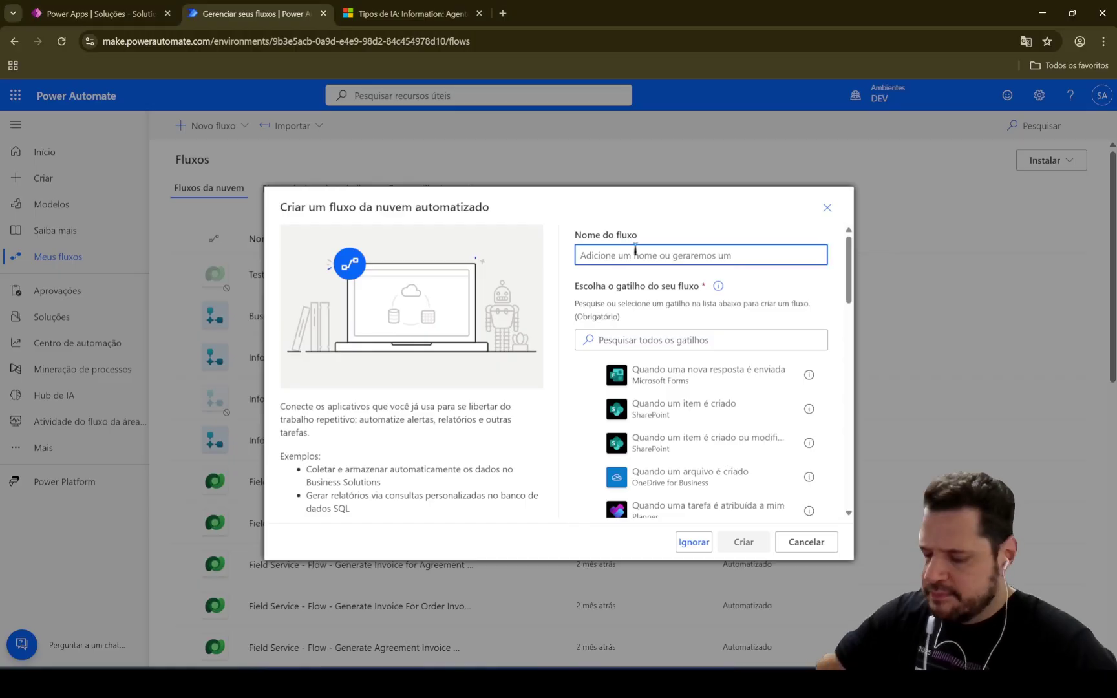
type("Cria Alerta Quando uma Postagem for Realizada")
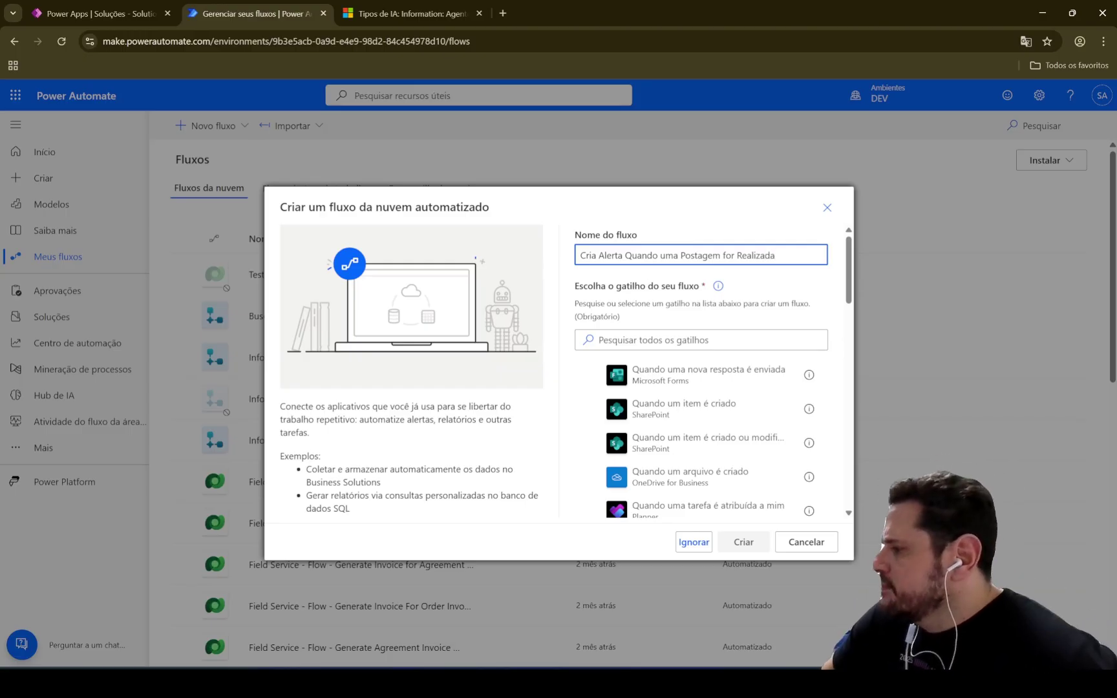
left_click(671, 343)
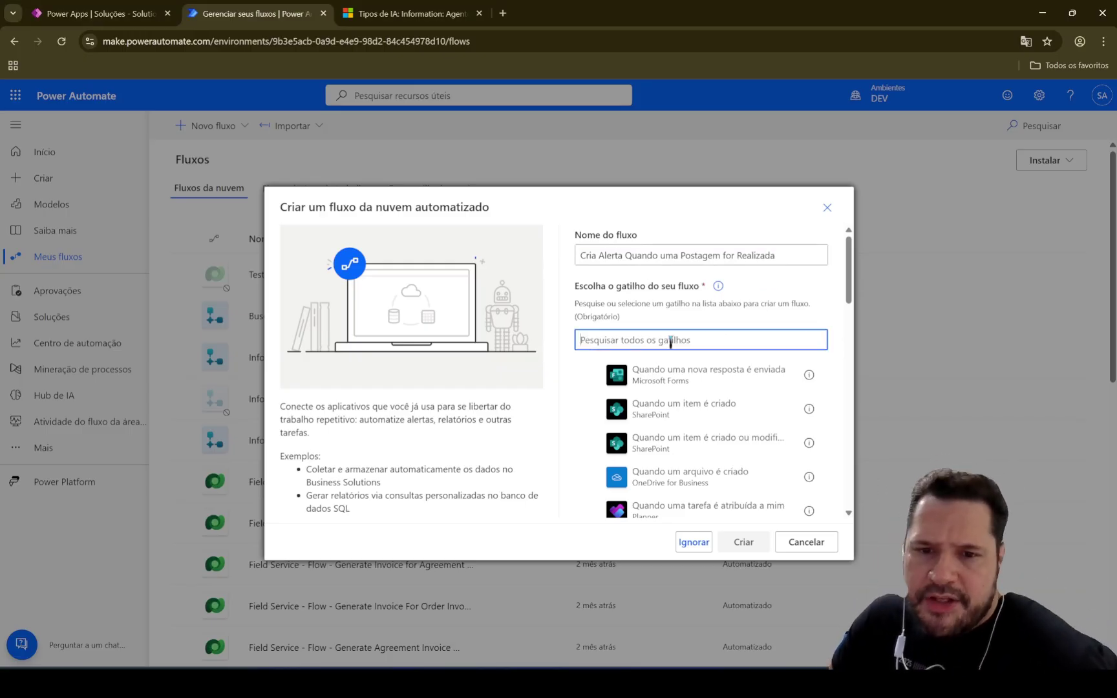
type("quando uma linha")
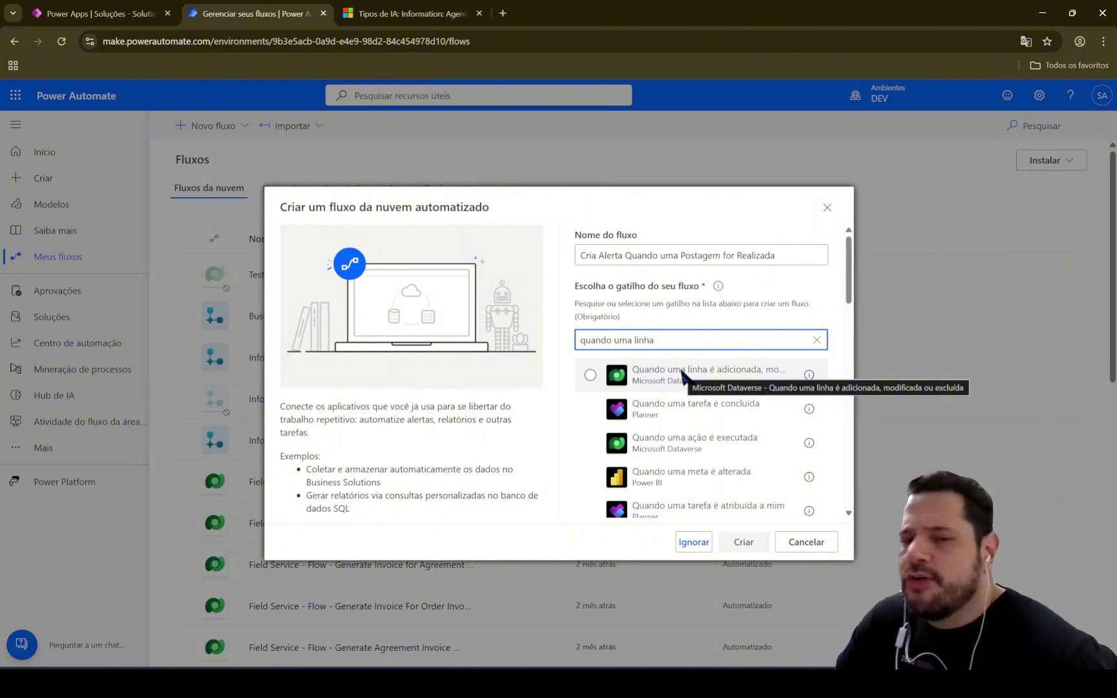
left_click(590, 375)
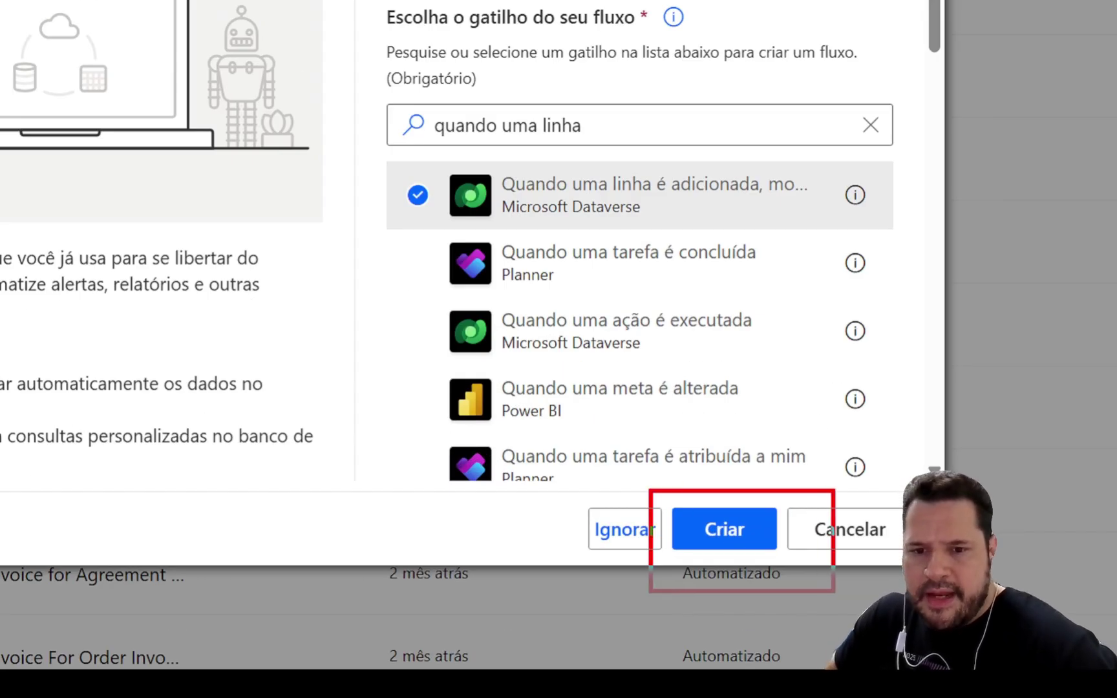
left_click(743, 542)
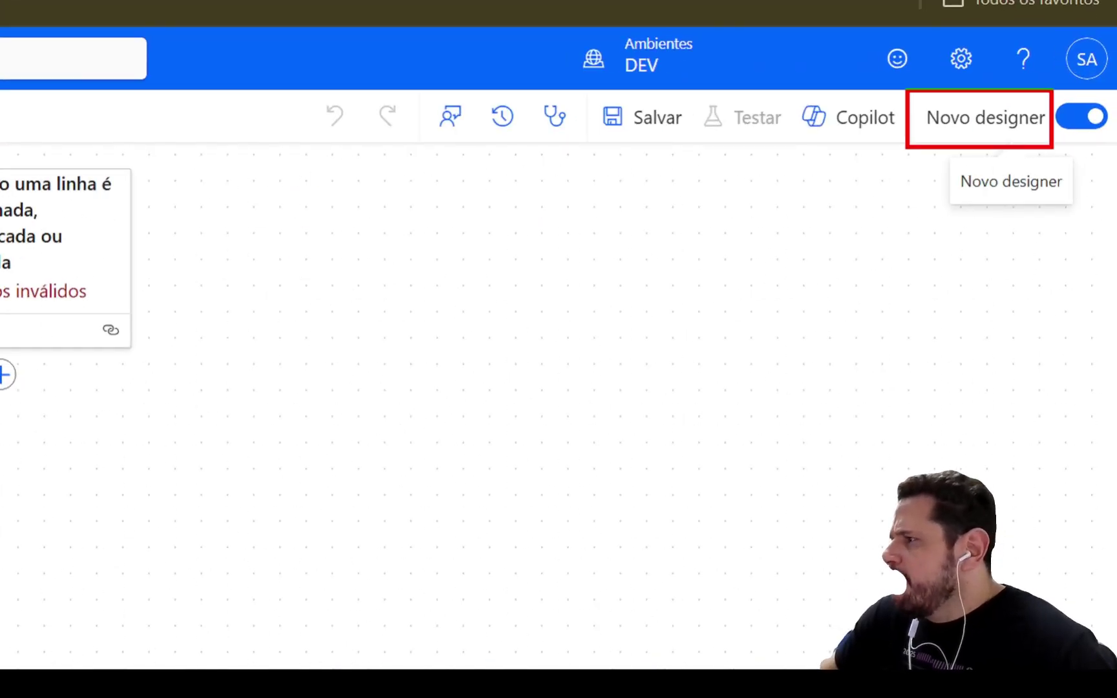
Switch the flow to the classic designer without saving and accept leaving the page
left_click(1099, 119)
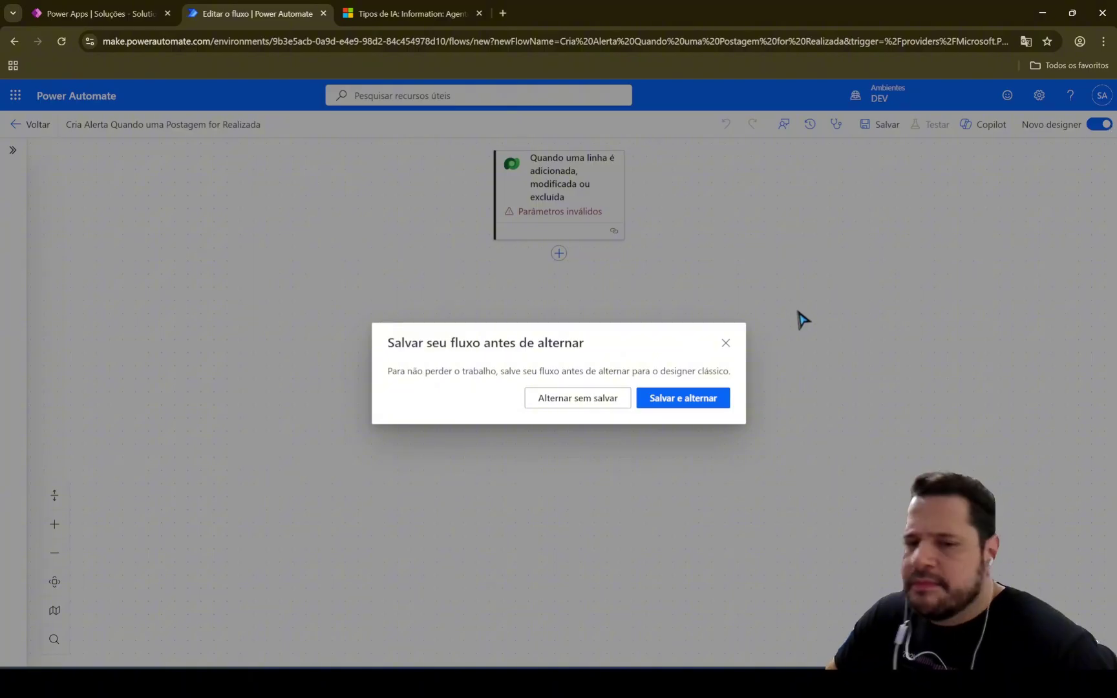
left_click(689, 400)
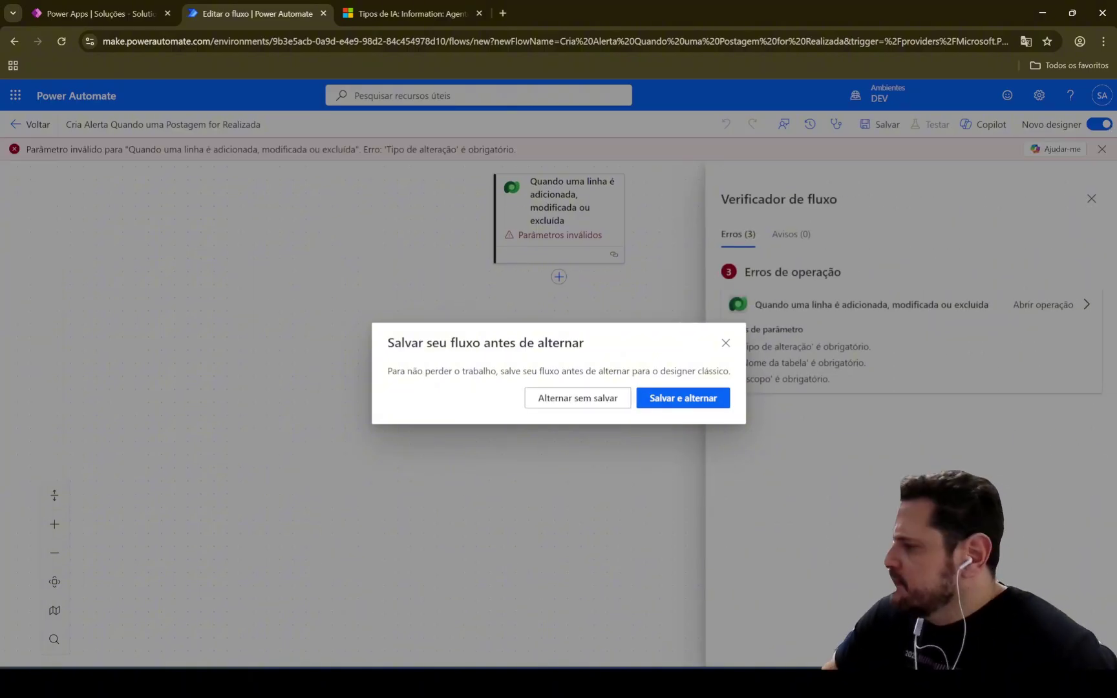
left_click(570, 399)
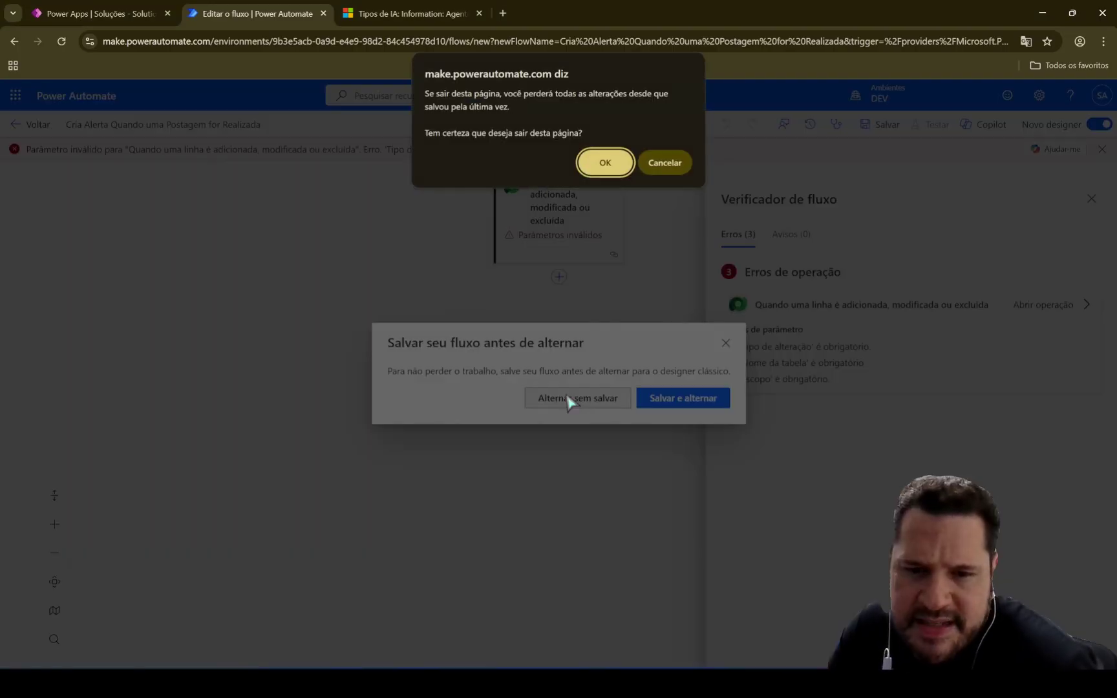
left_click(618, 164)
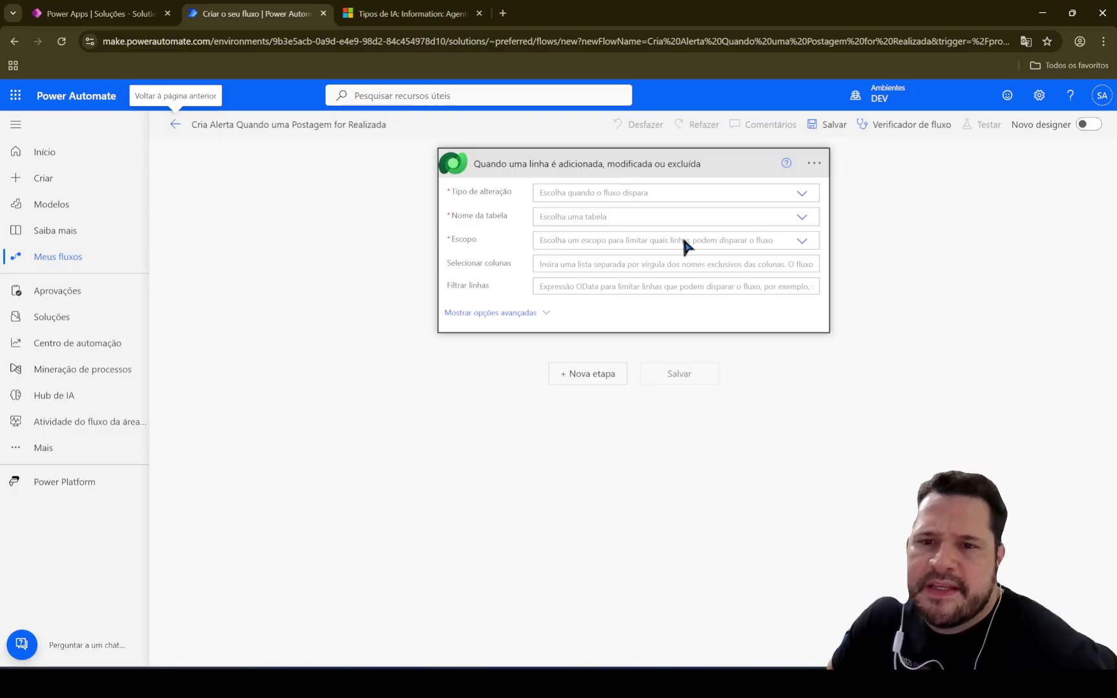
left_click(614, 170)
left_click(608, 168)
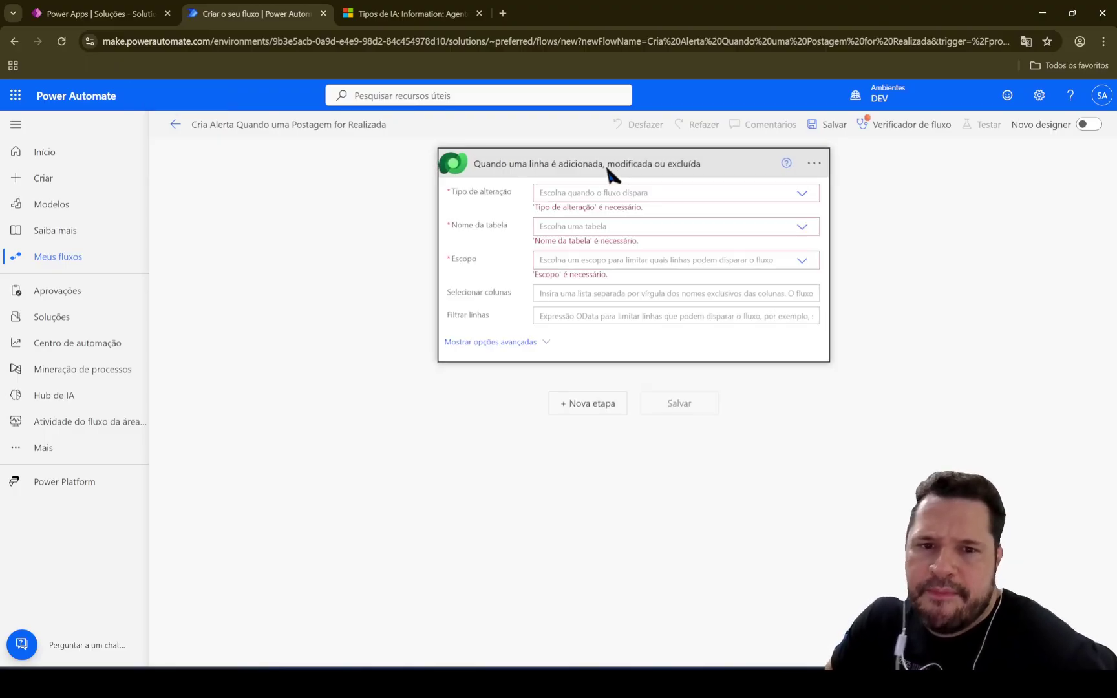
Set the trigger's change type to Criar, table to Postagens and scope to Organization, and show its advanced options
left_click(802, 193)
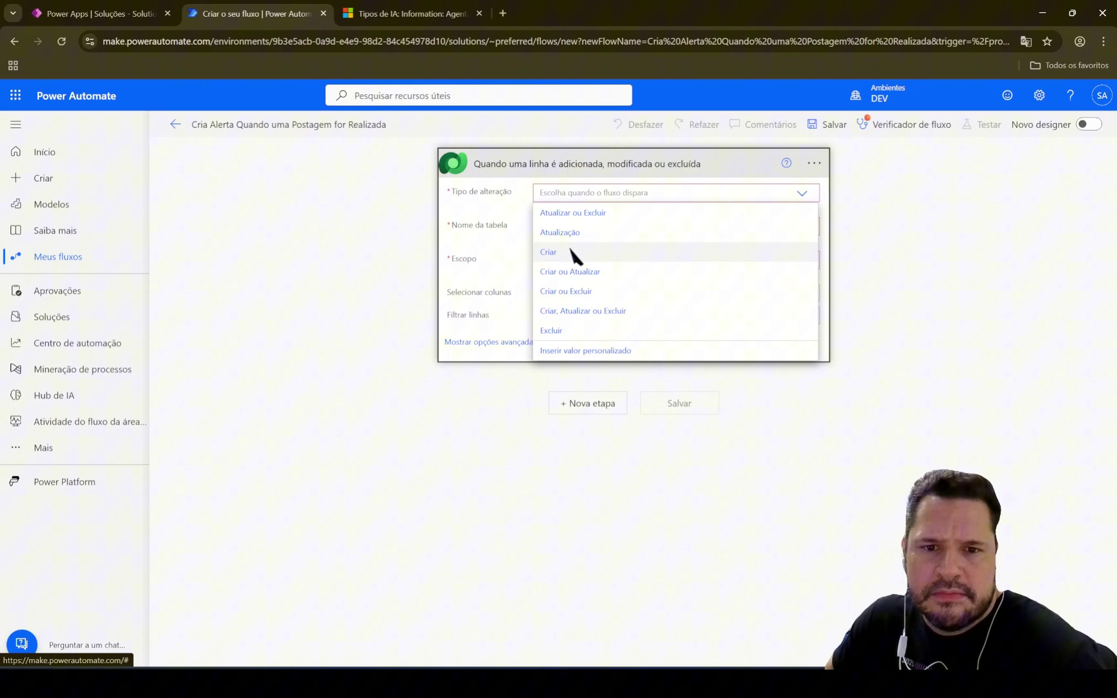
left_click(346, 309)
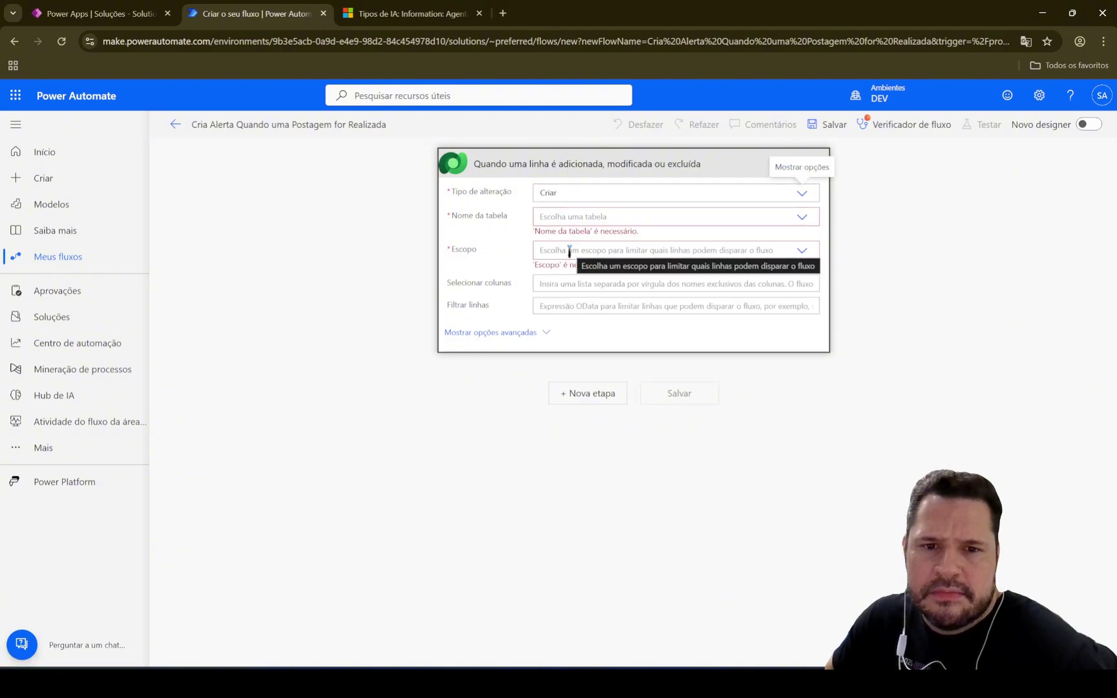
left_click(618, 217)
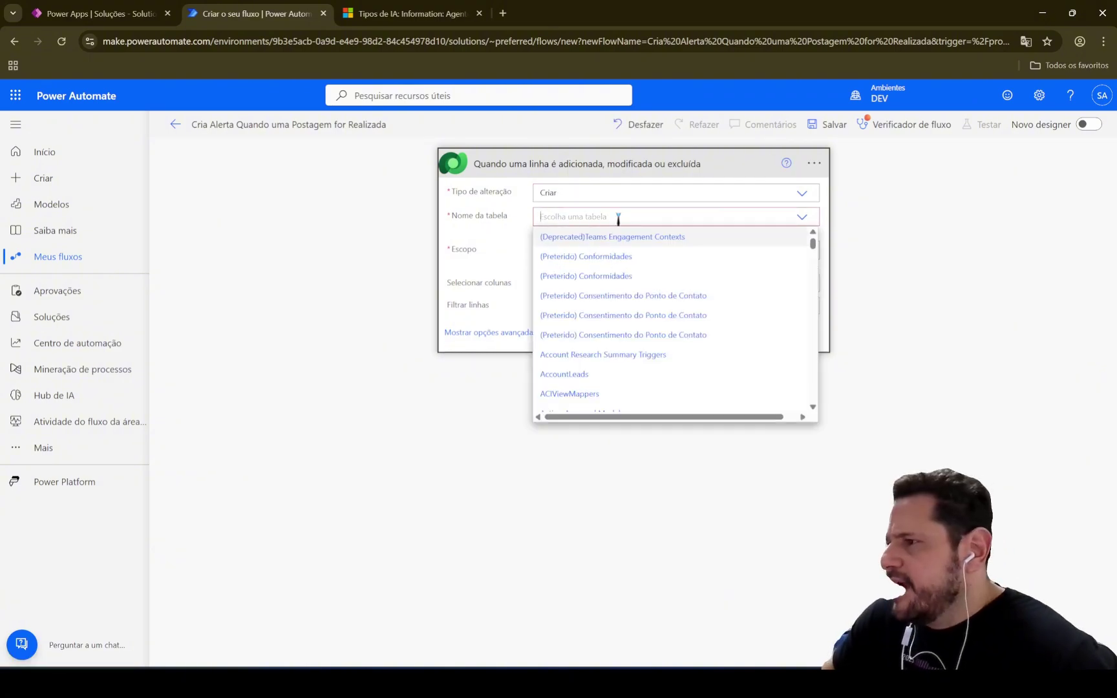
type("postagens")
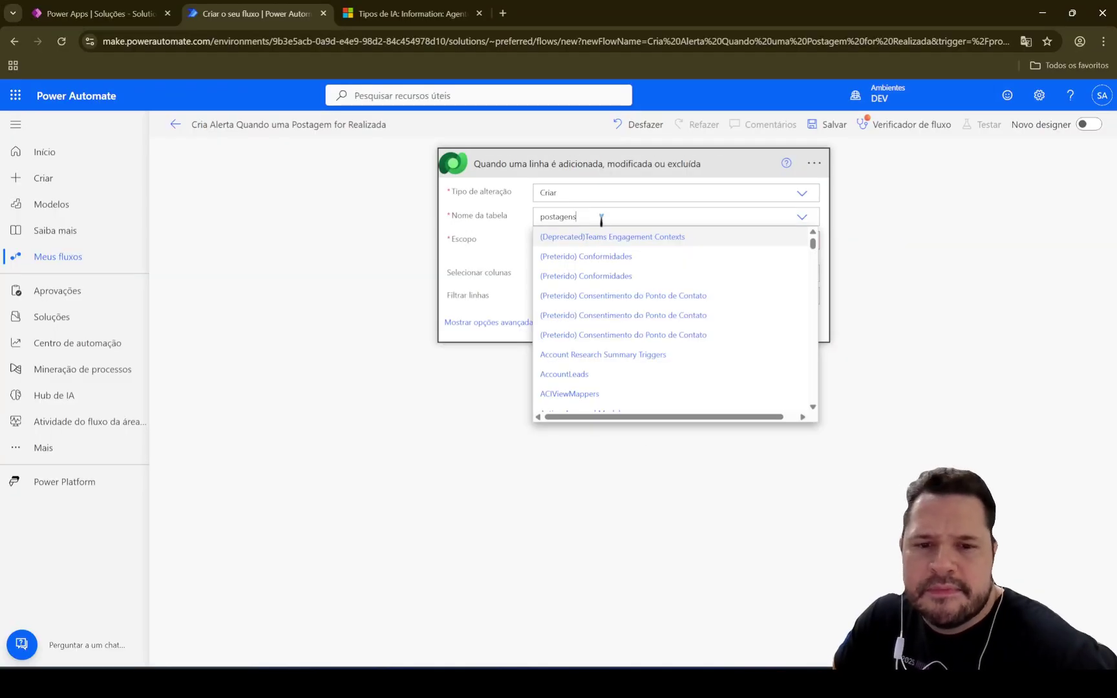
left_click_drag(602, 221, 494, 212)
type("postagens")
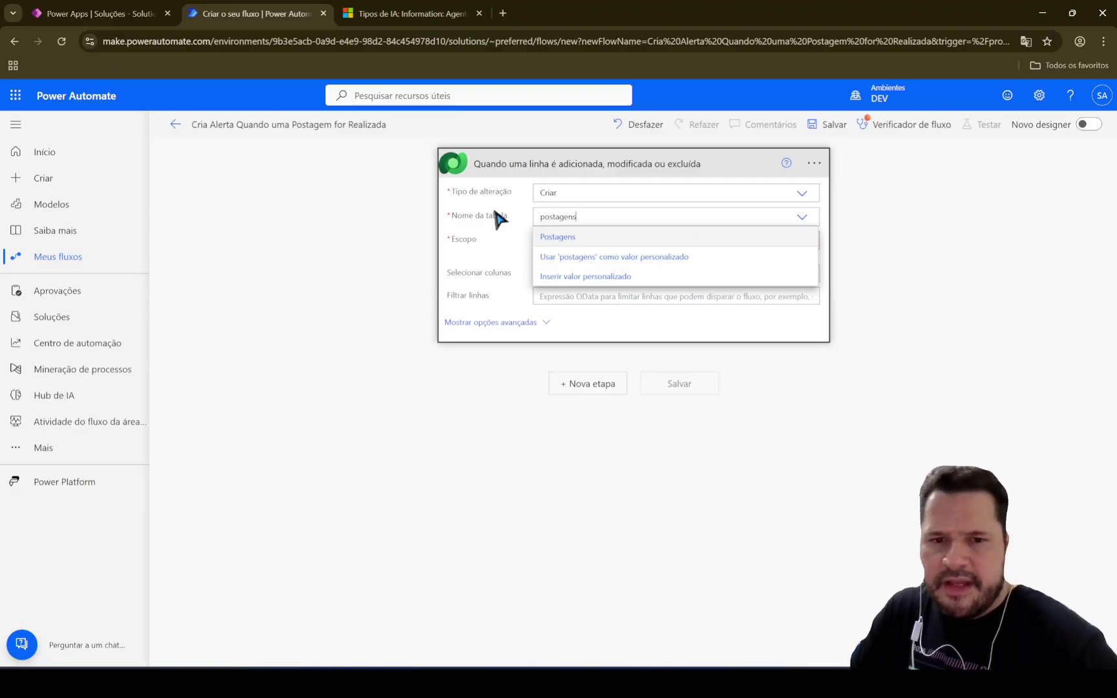
left_click(573, 238)
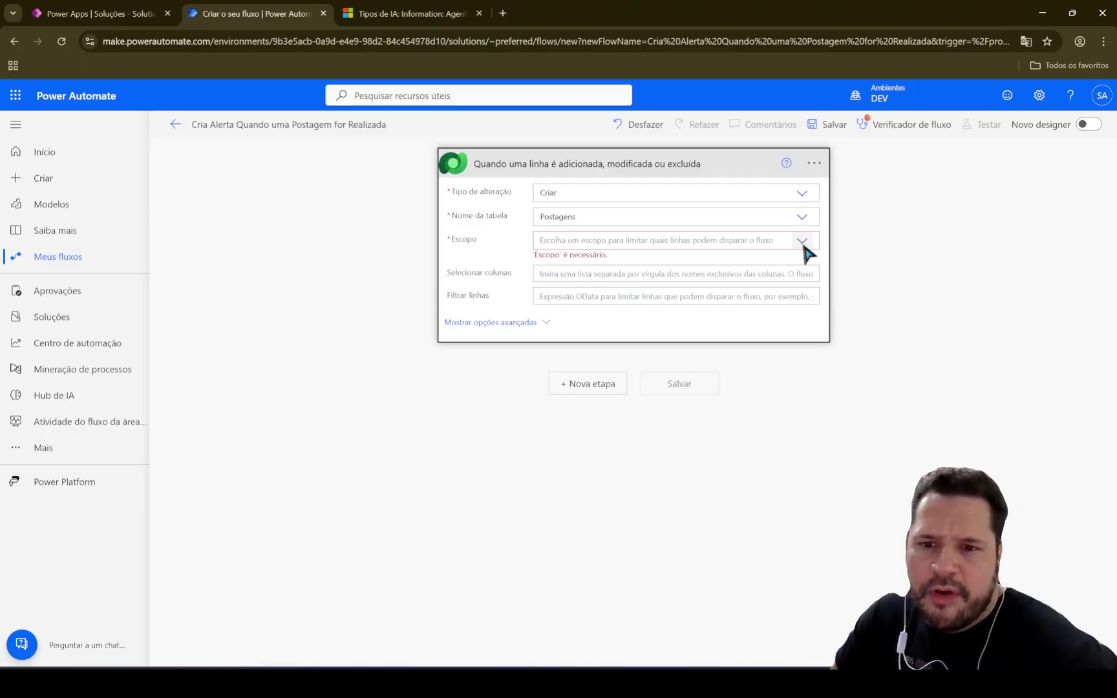
left_click(802, 240)
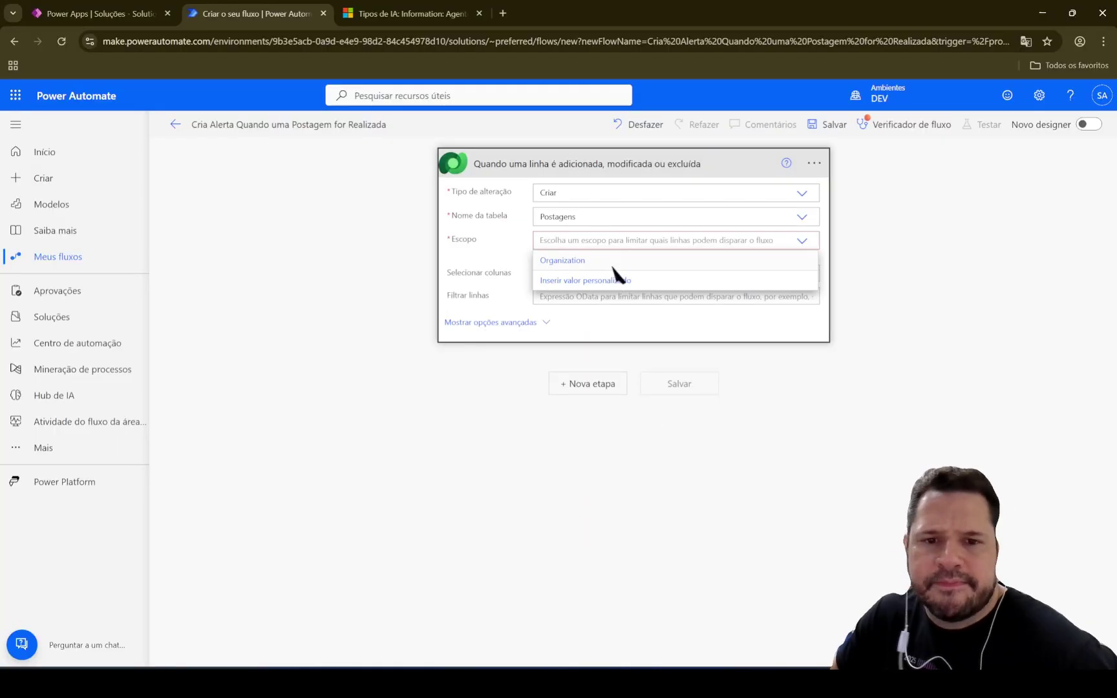
left_click(417, 273)
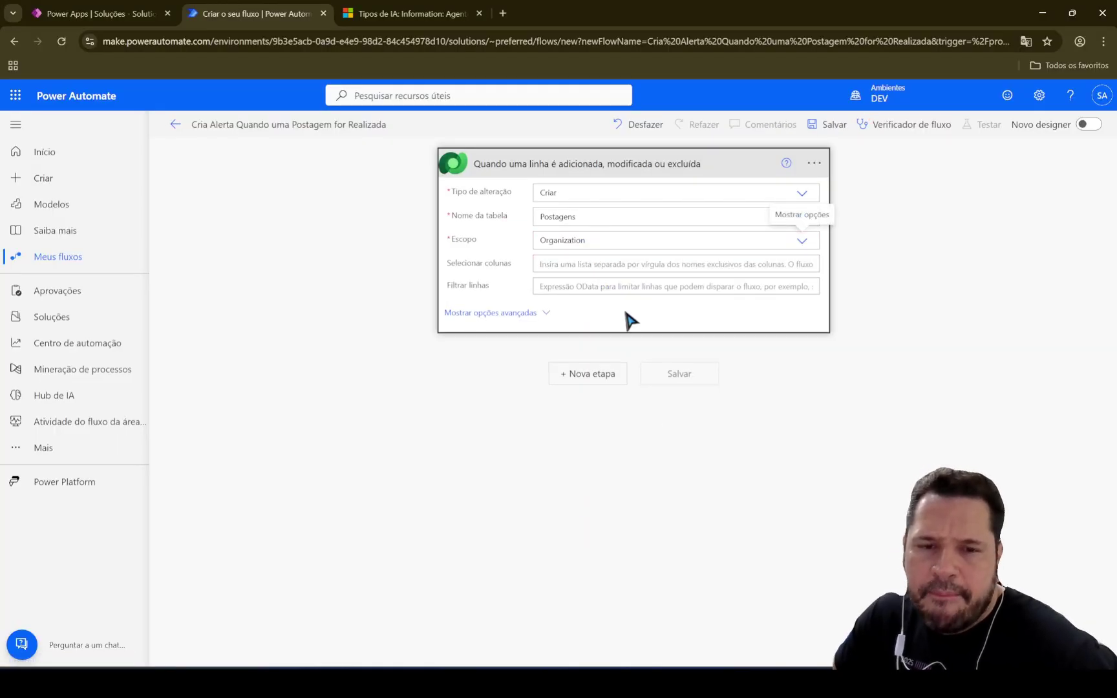
left_click(548, 313)
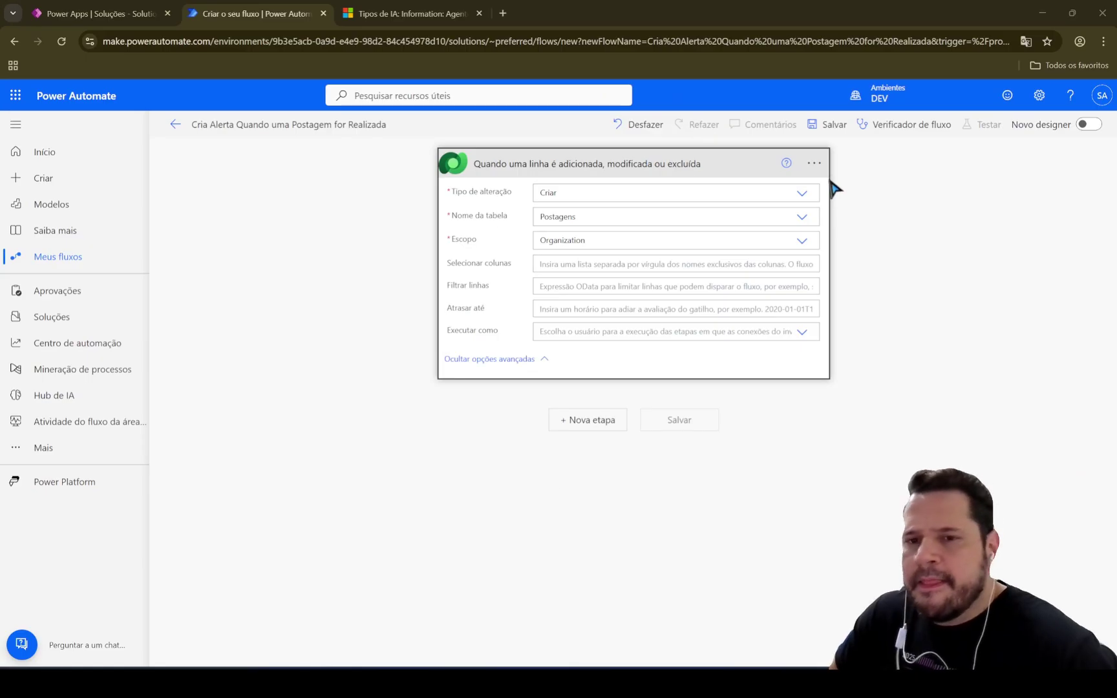
Rename the Dataverse trigger as "Quando uma Postagem é Criada"
left_click(816, 164)
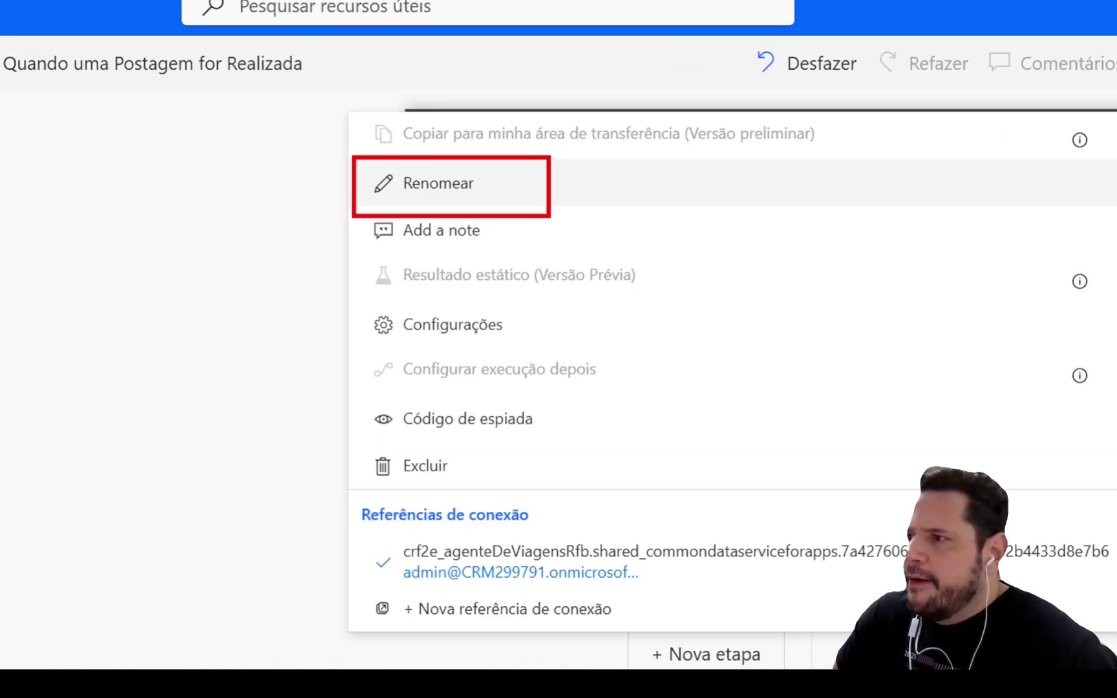
left_click(510, 187)
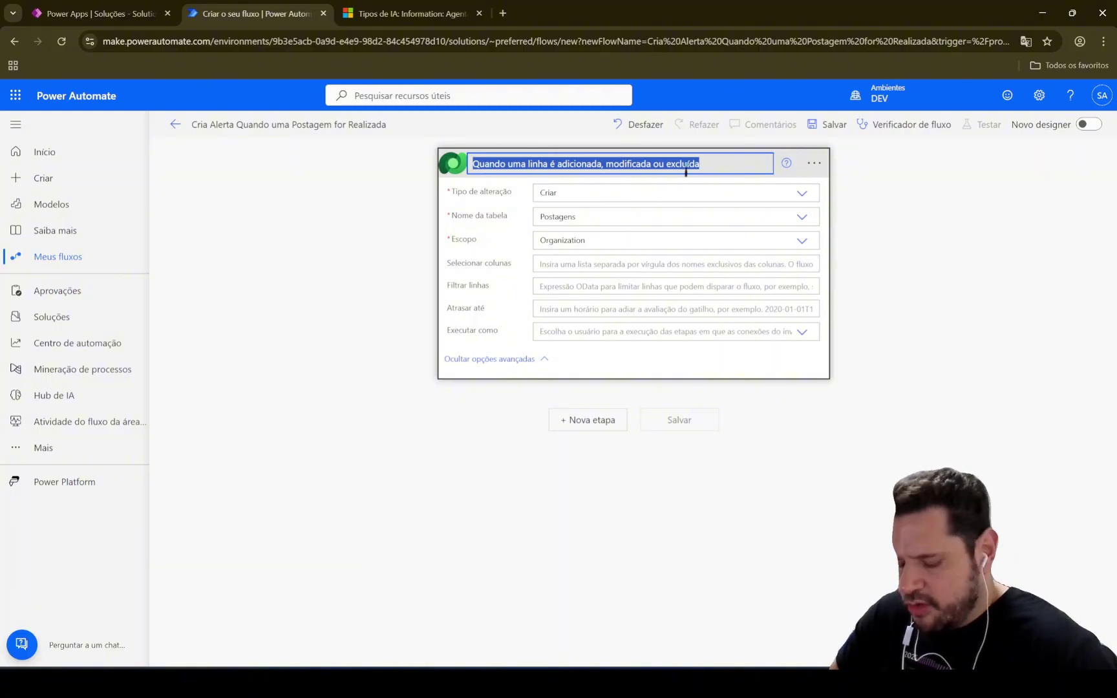
key("BackSpace")
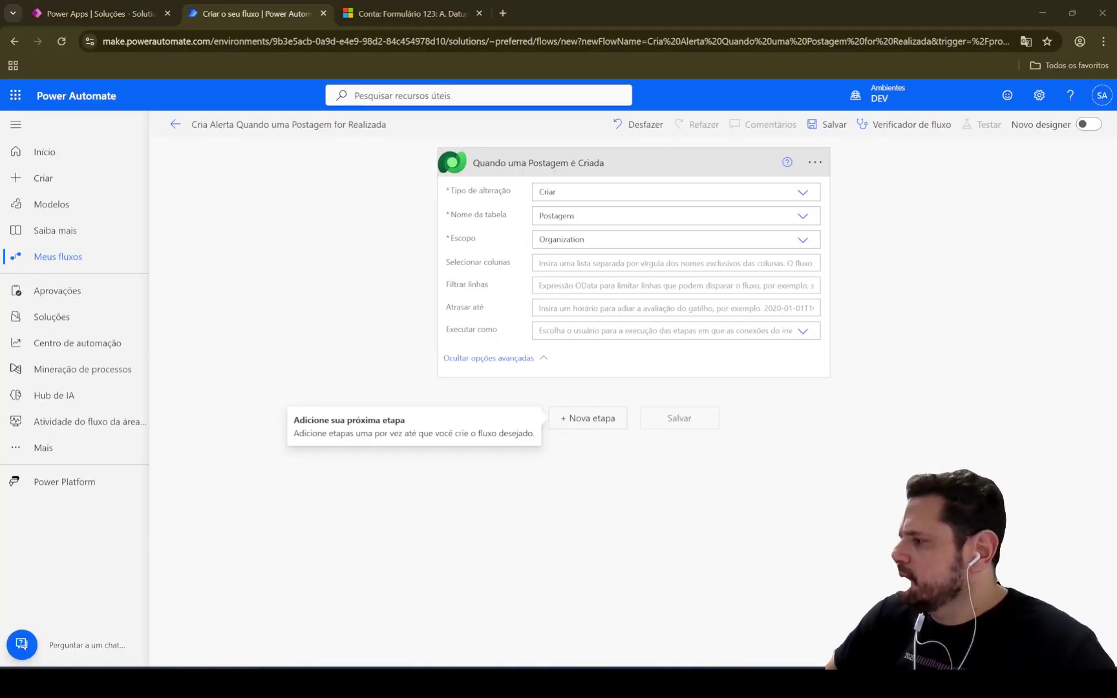
Add an "Inicializar variável" action after the post-creation trigger
left_click(594, 417)
left_click(520, 254)
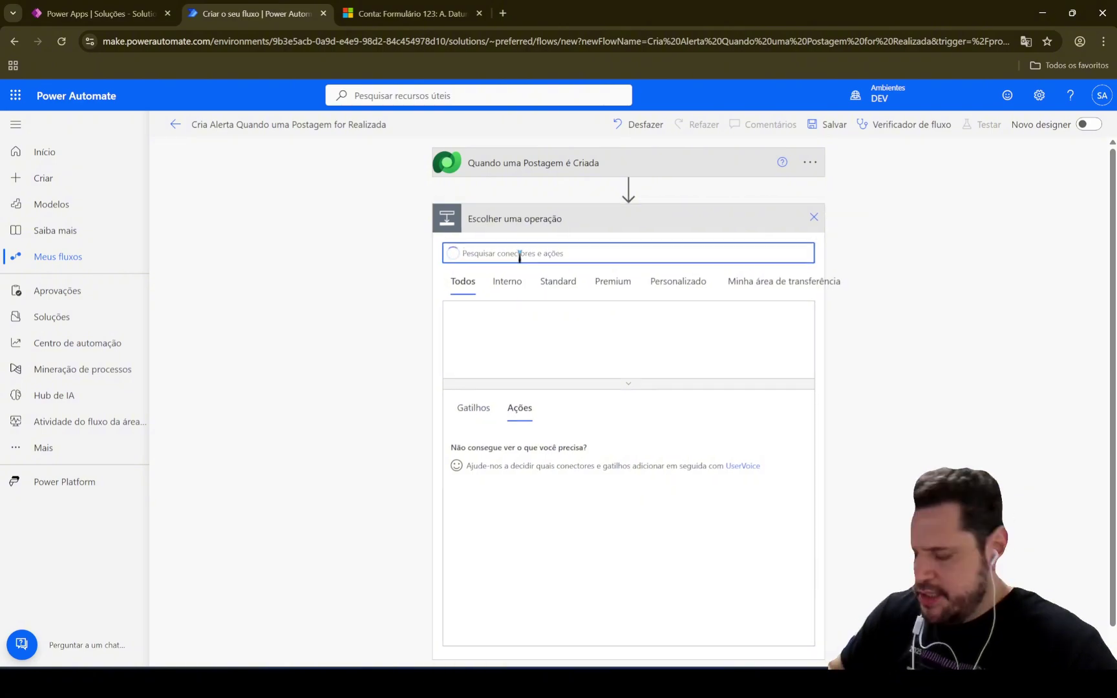
type("inicializar ")
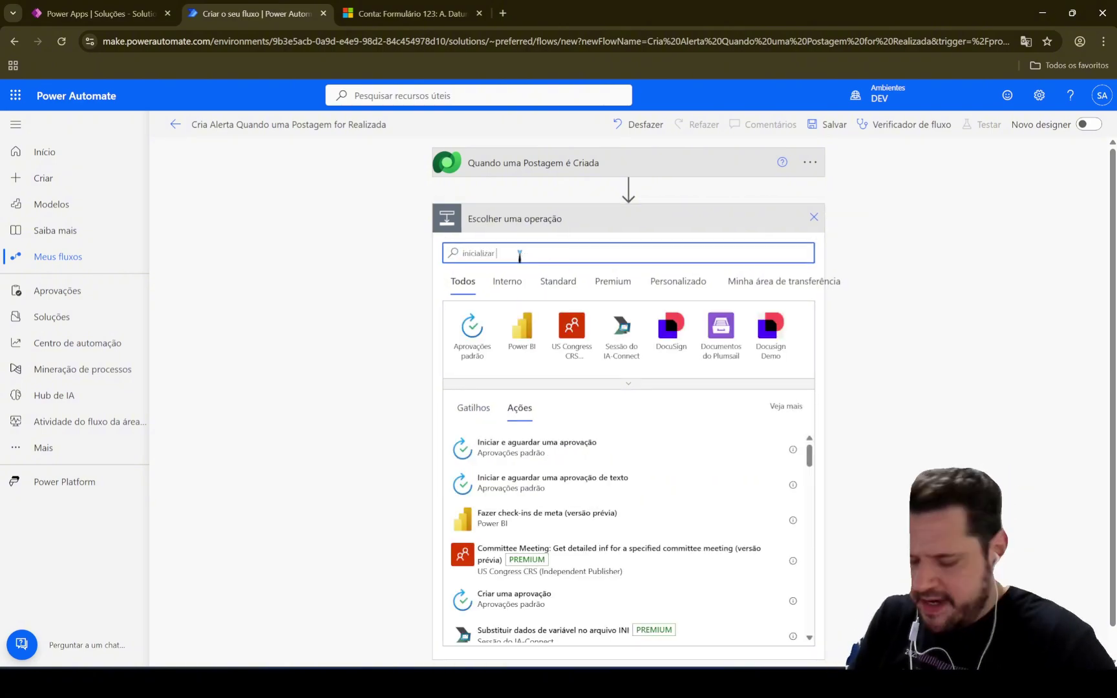
type("variável")
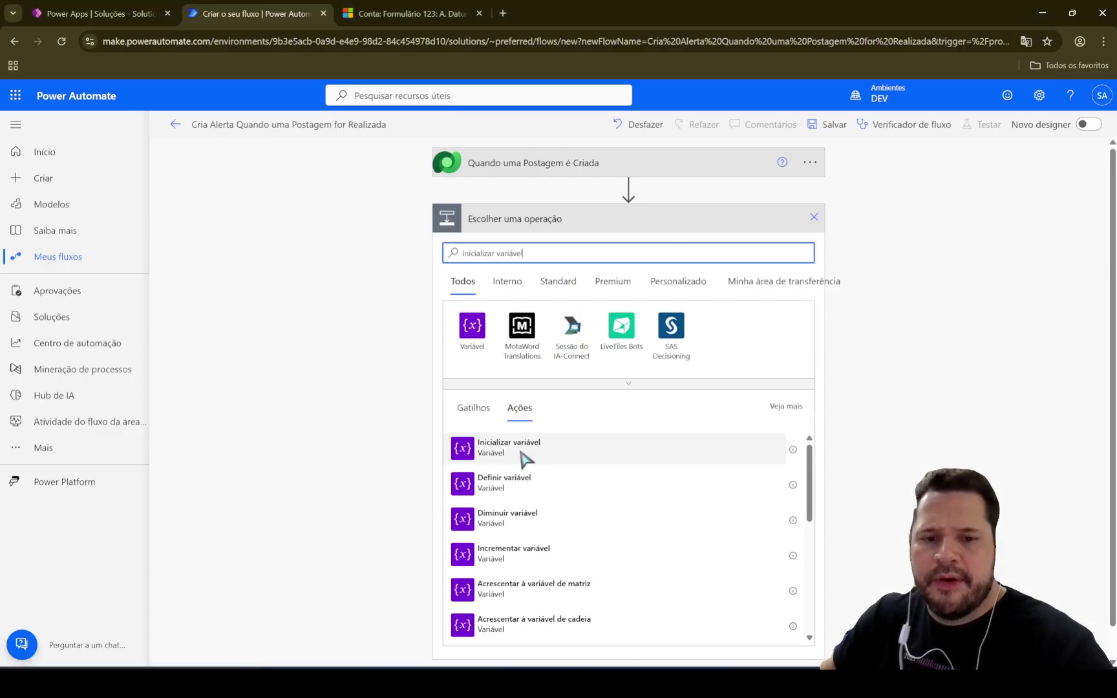
left_click(509, 446)
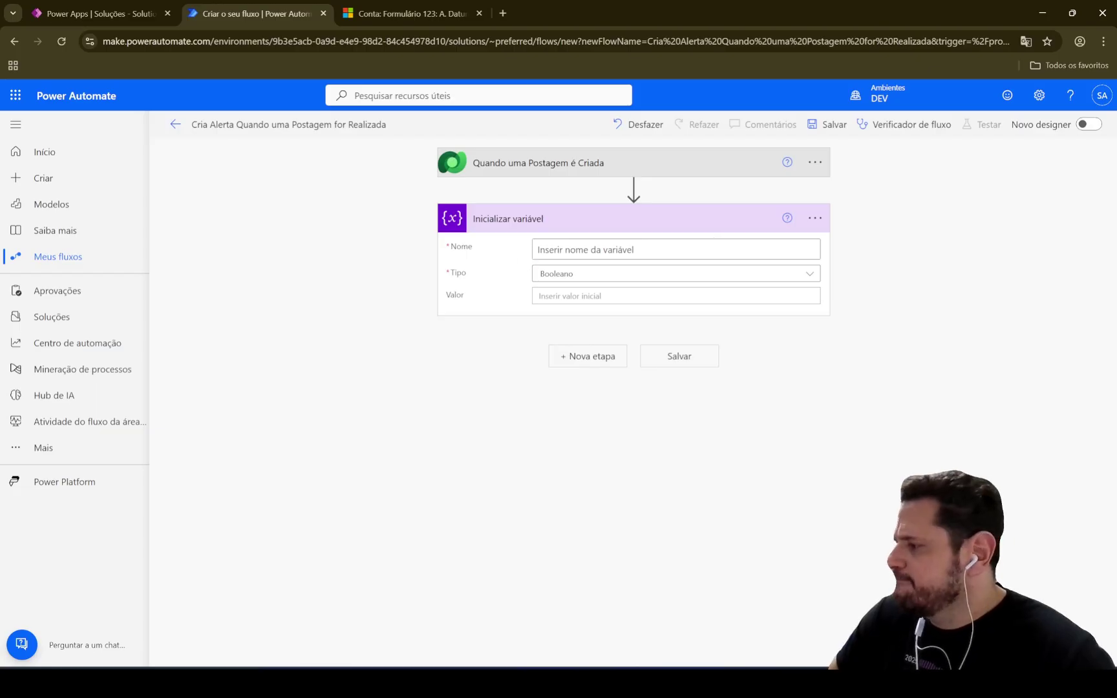
Name the variable varNomeUsuario and set its type to Cadeia de Caracteres
left_click(765, 250)
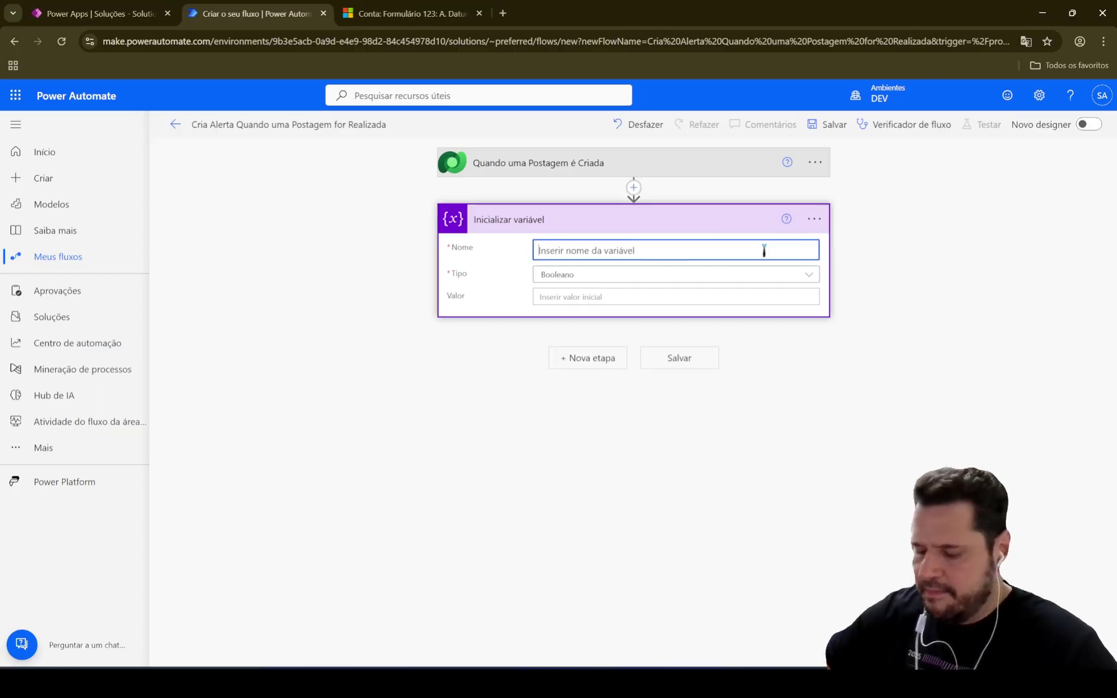
type("varNomeUsuario")
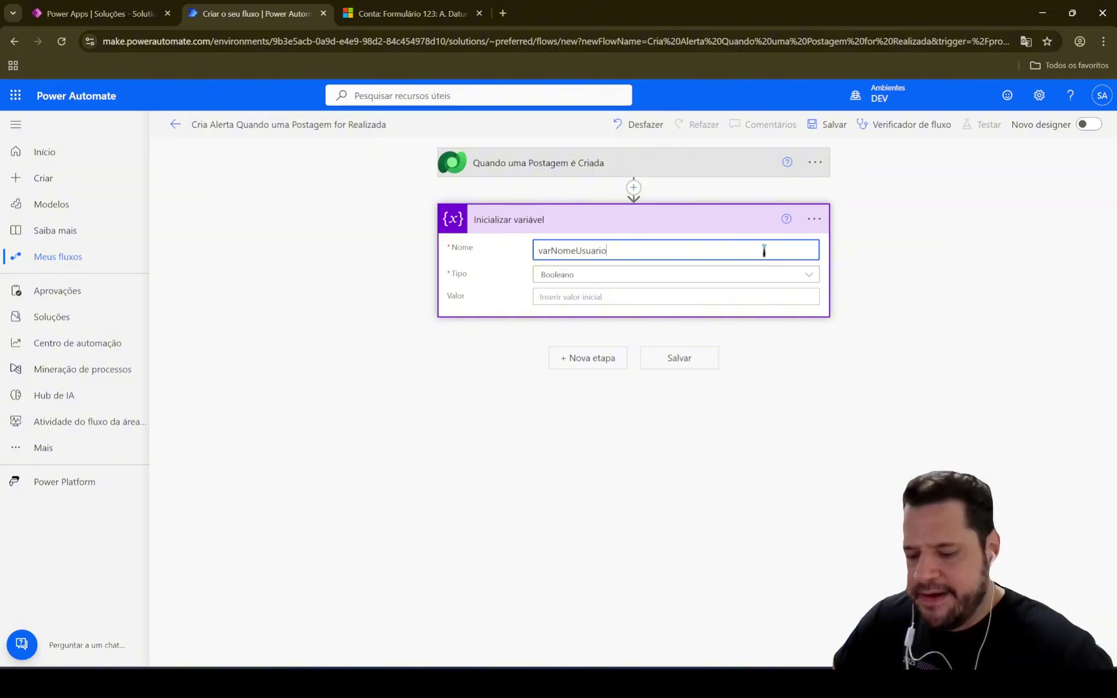
key("ctrl+1")
left_click(764, 250)
mouse_move(110, 215)
left_mouse_down()
mouse_move(228, 274)
mouse_move(931, 284)
left_mouse_up()
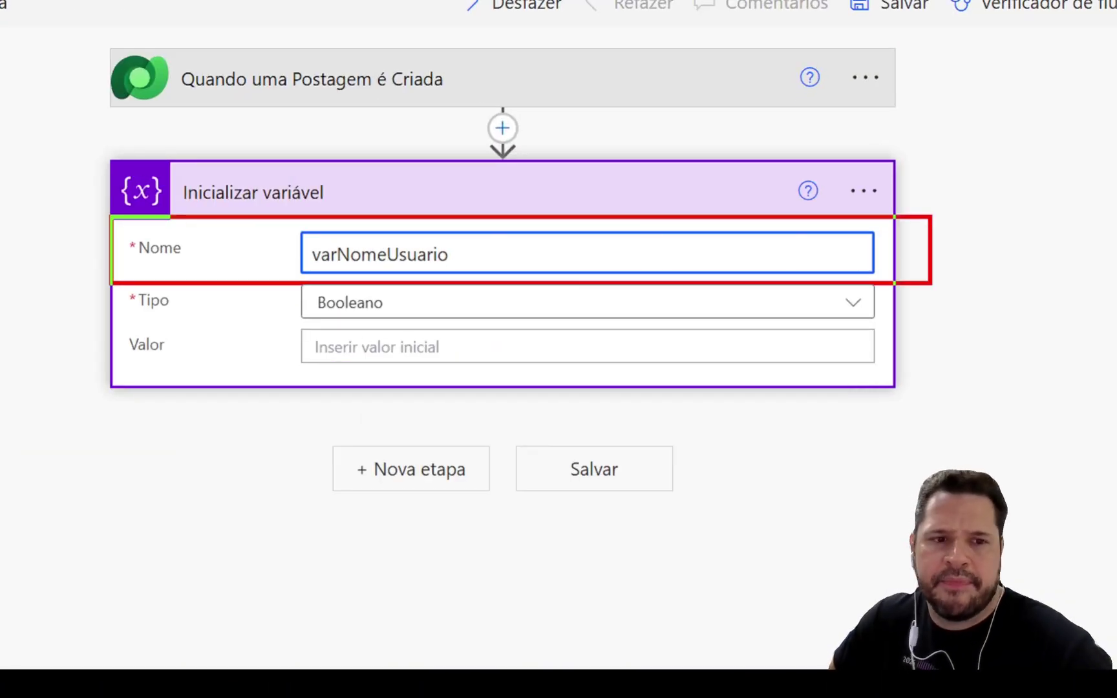
key("Escape")
left_click(809, 277)
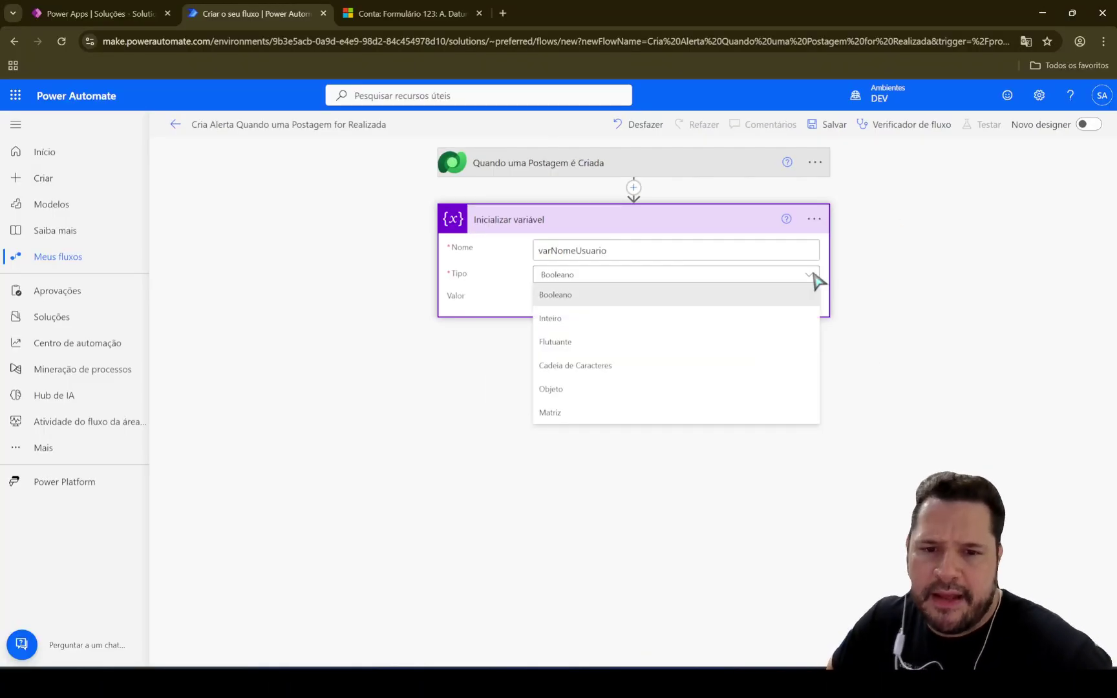
left_click(627, 366)
key("ctrl+1")
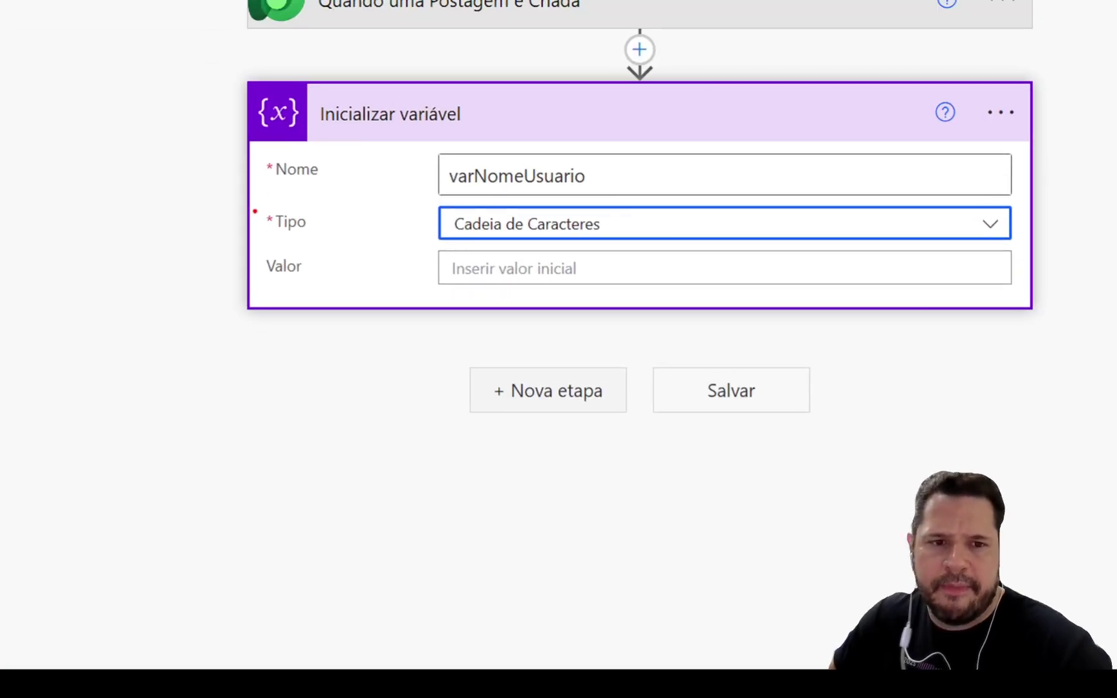
left_click_drag(255, 211, 1067, 243)
key("Escape")
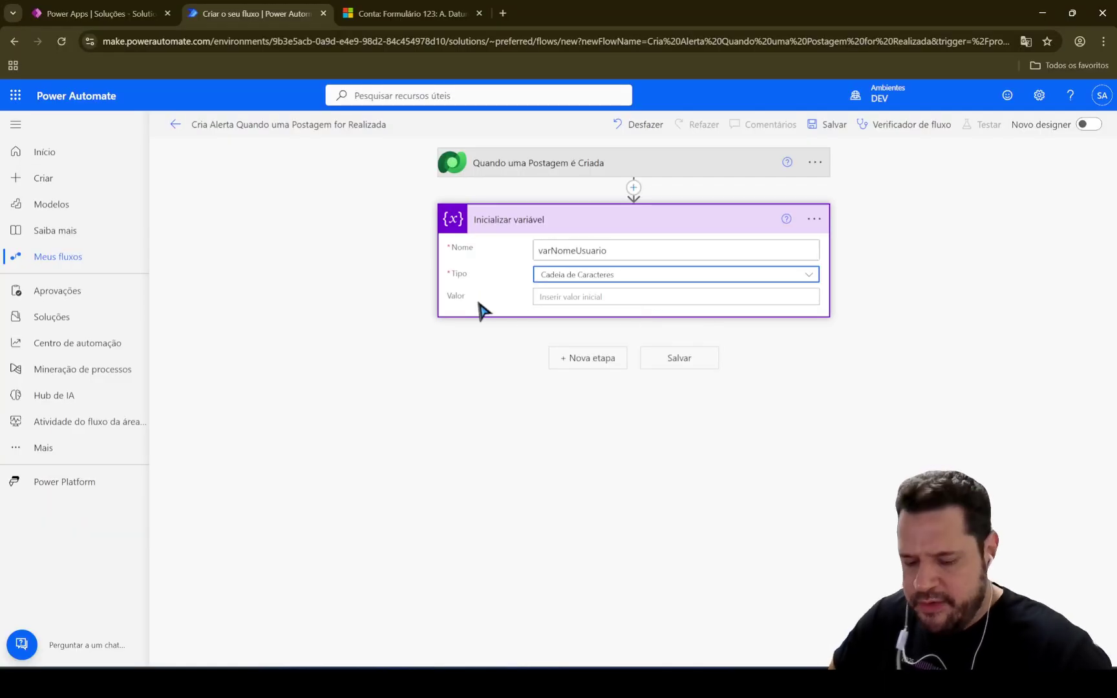
key("ctrl+1")
mouse_move(406, 265)
left_mouse_down()
mouse_move(546, 309)
mouse_move(975, 325)
left_mouse_up()
key("Escape")
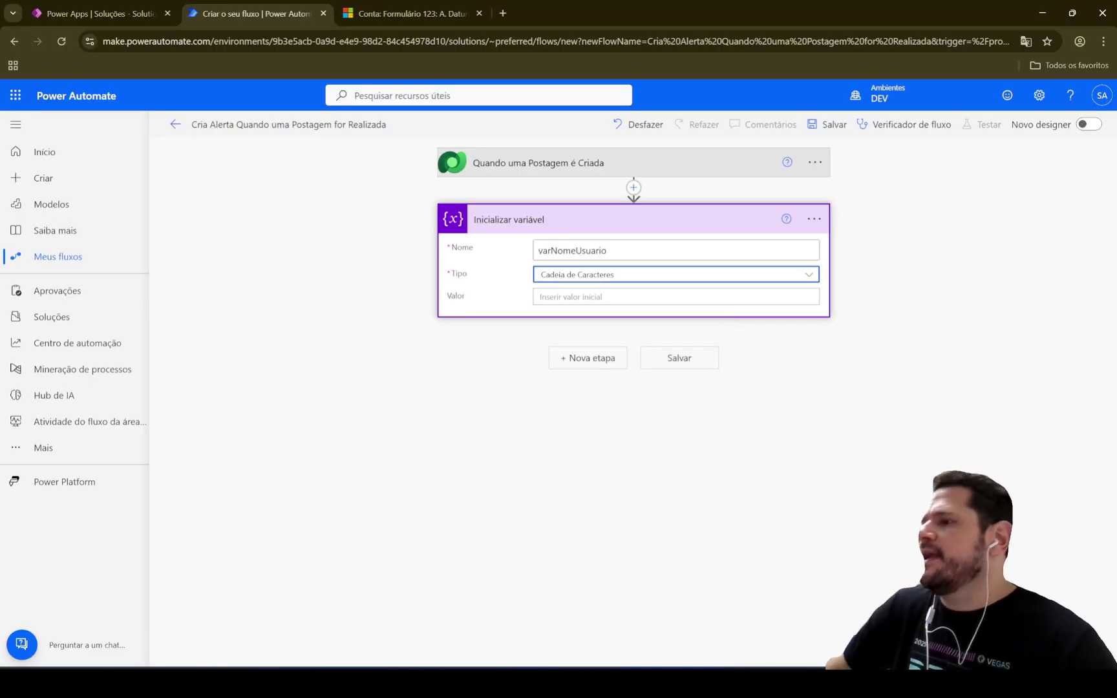
Switch to the A. Datum Corporation account in Dynamics 365 and add a timeline post mentioning a user with the text "oi oi oi"
left_click(414, 14)
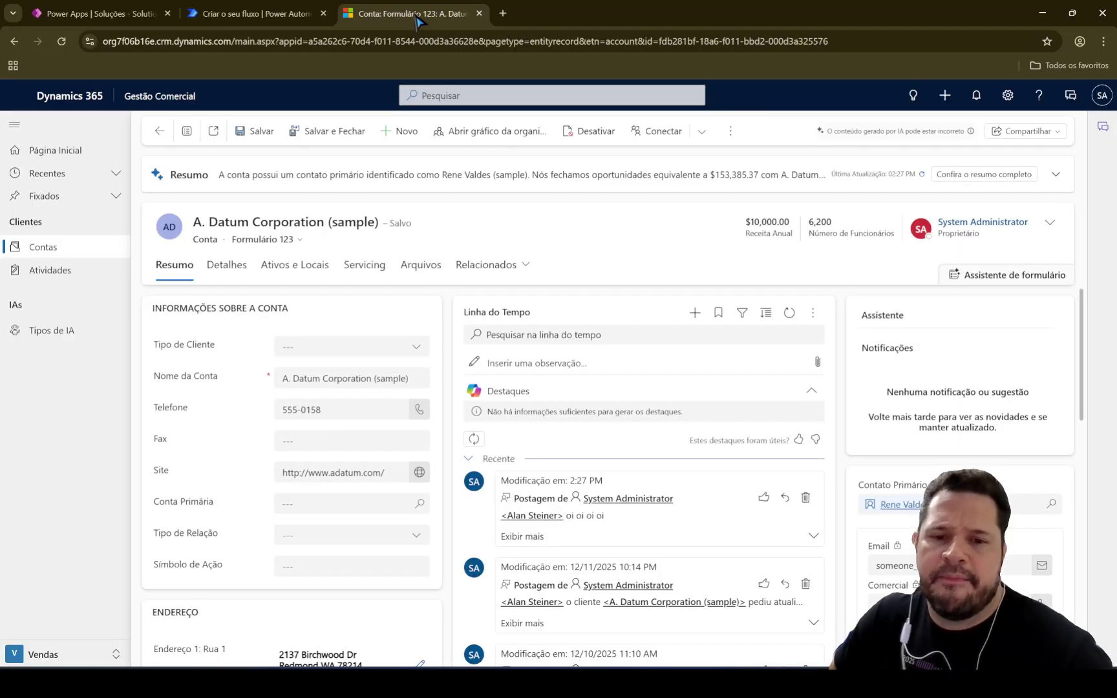
left_click(695, 312)
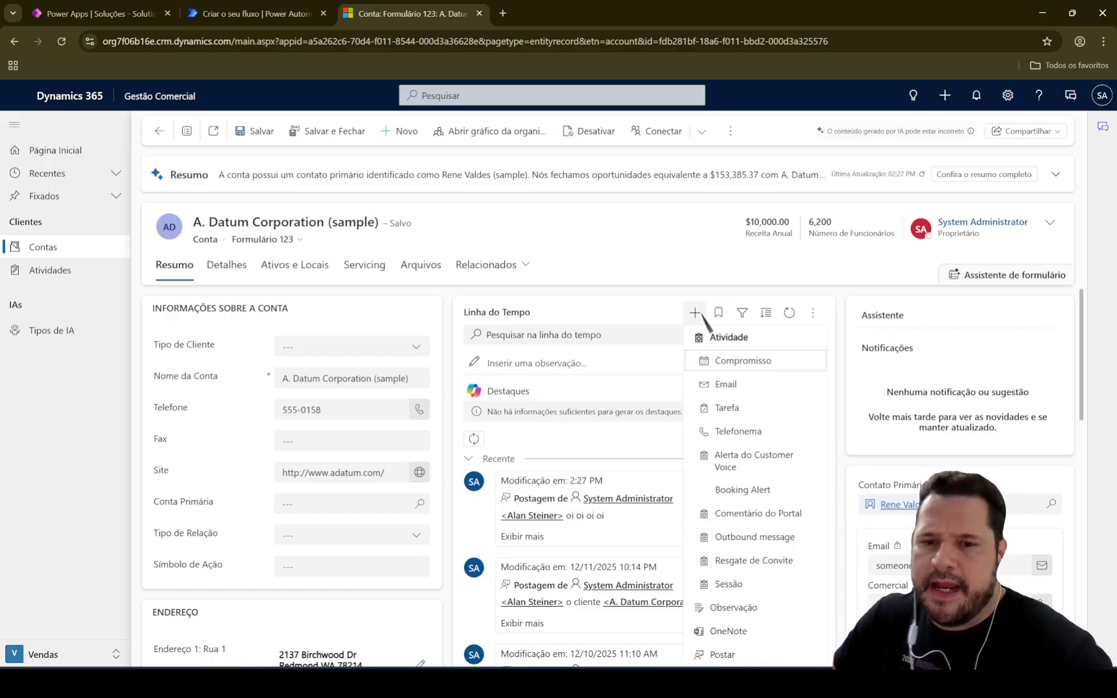
left_click(745, 655)
type("@")
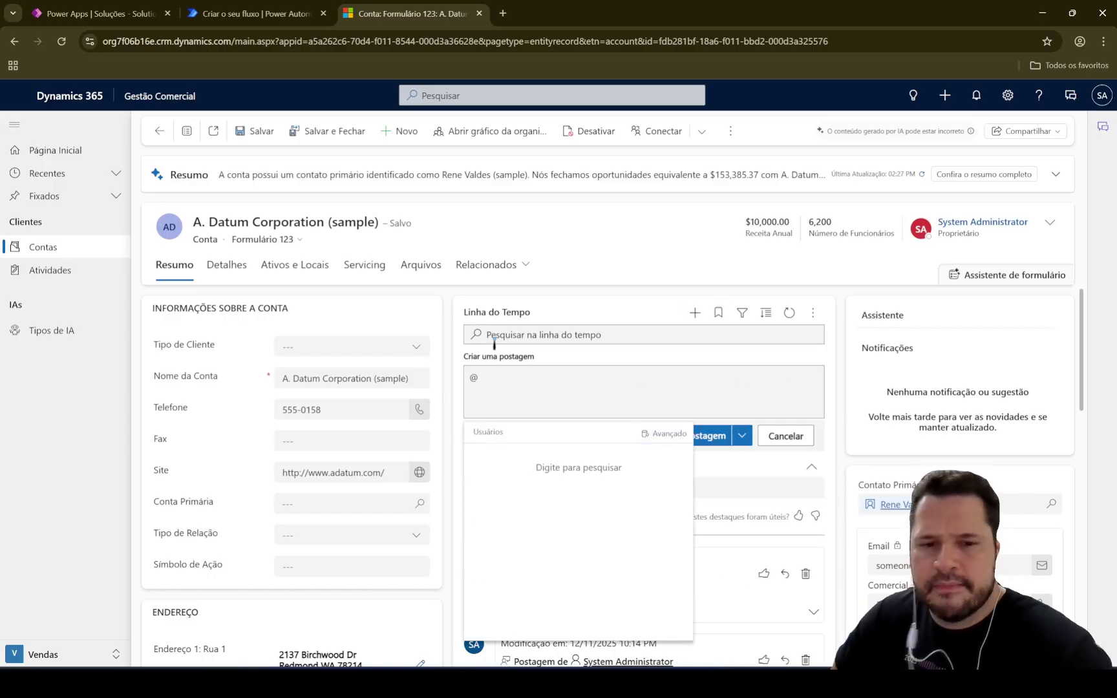
left_click(650, 433)
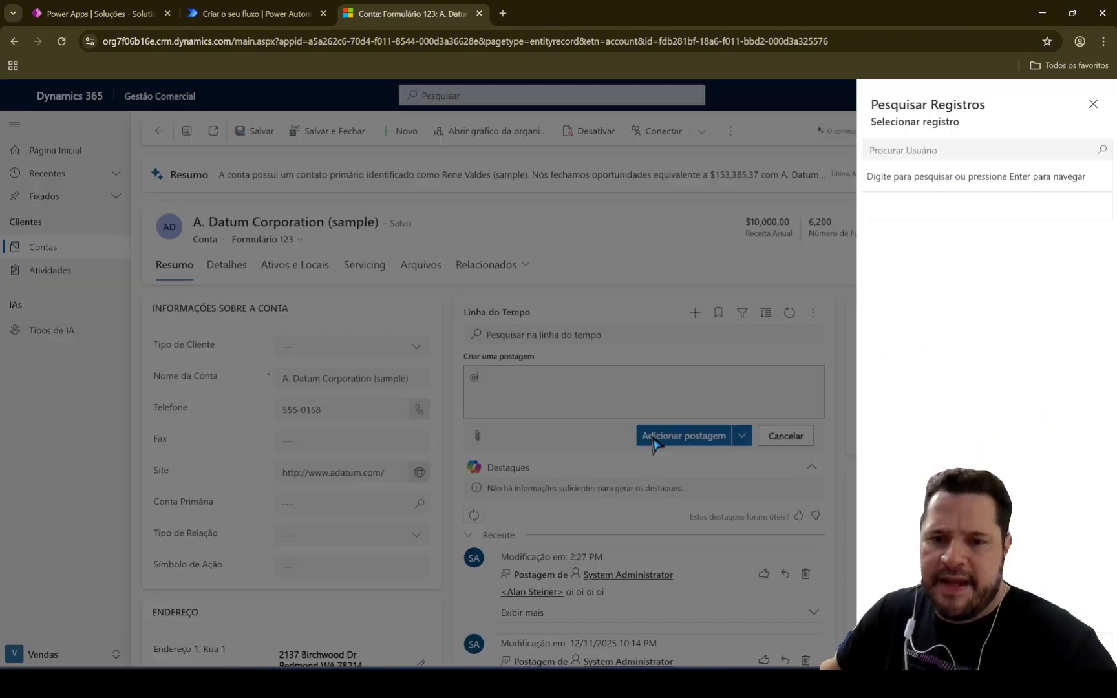
left_click(913, 150)
type("alan")
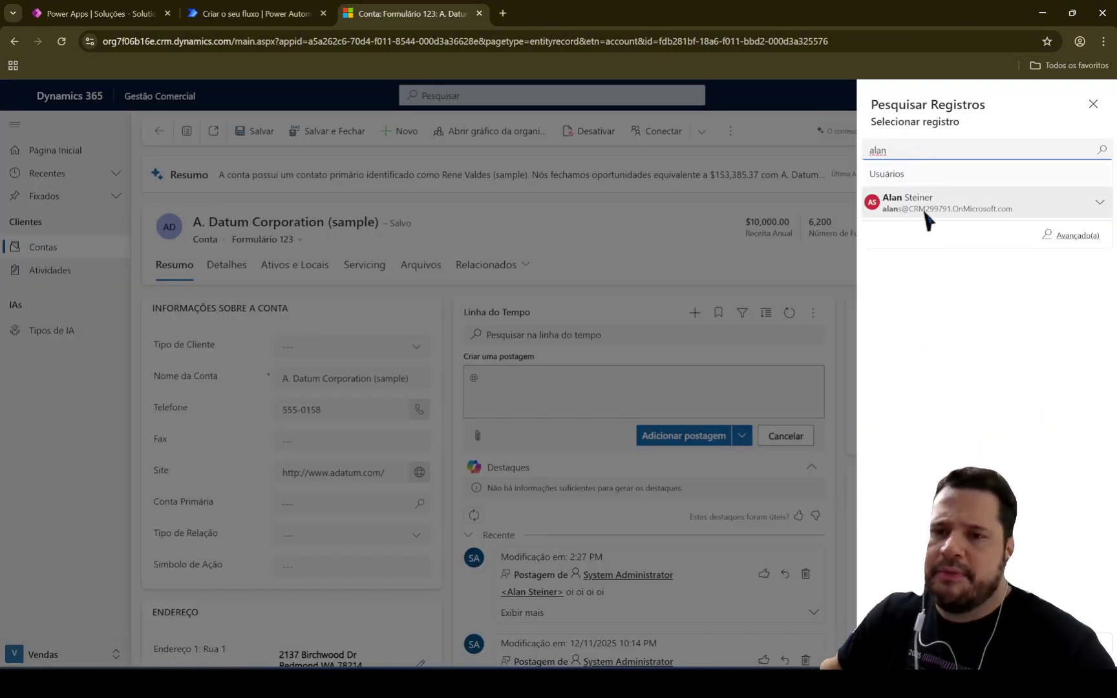
left_click(918, 203)
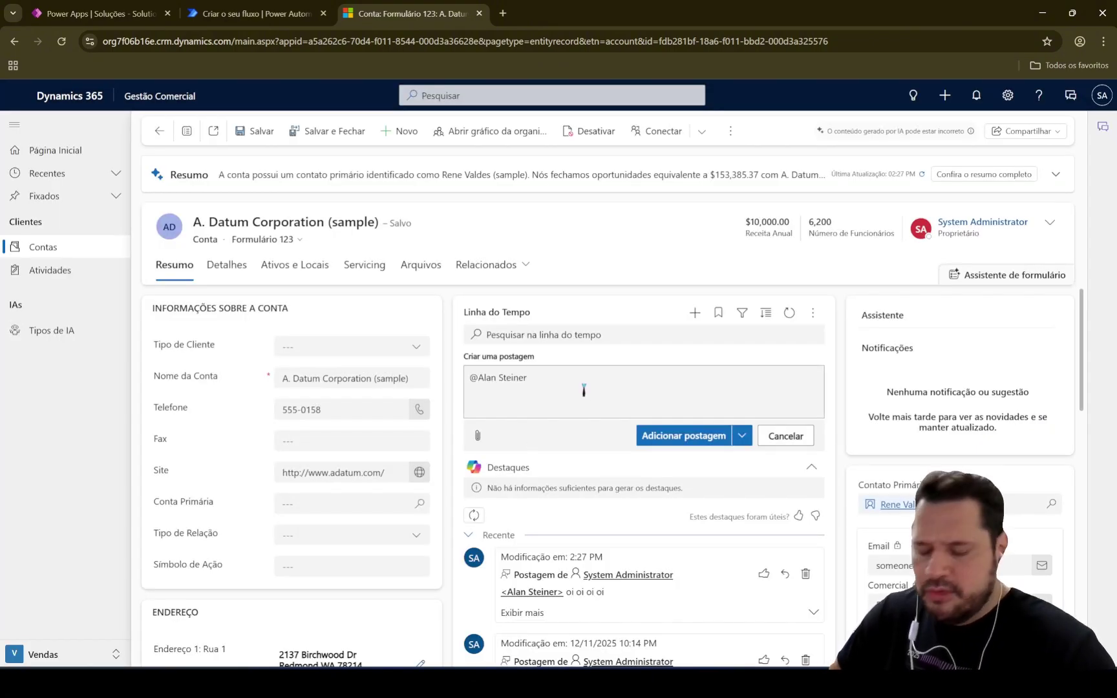
type("oi oi oi")
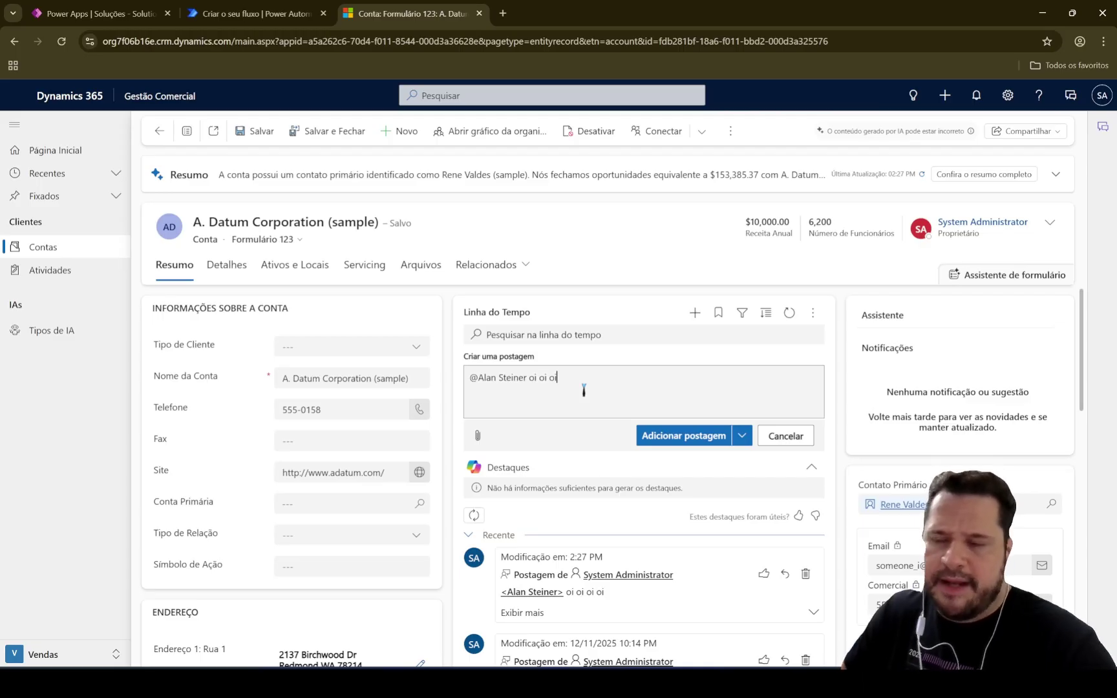
left_click(660, 435)
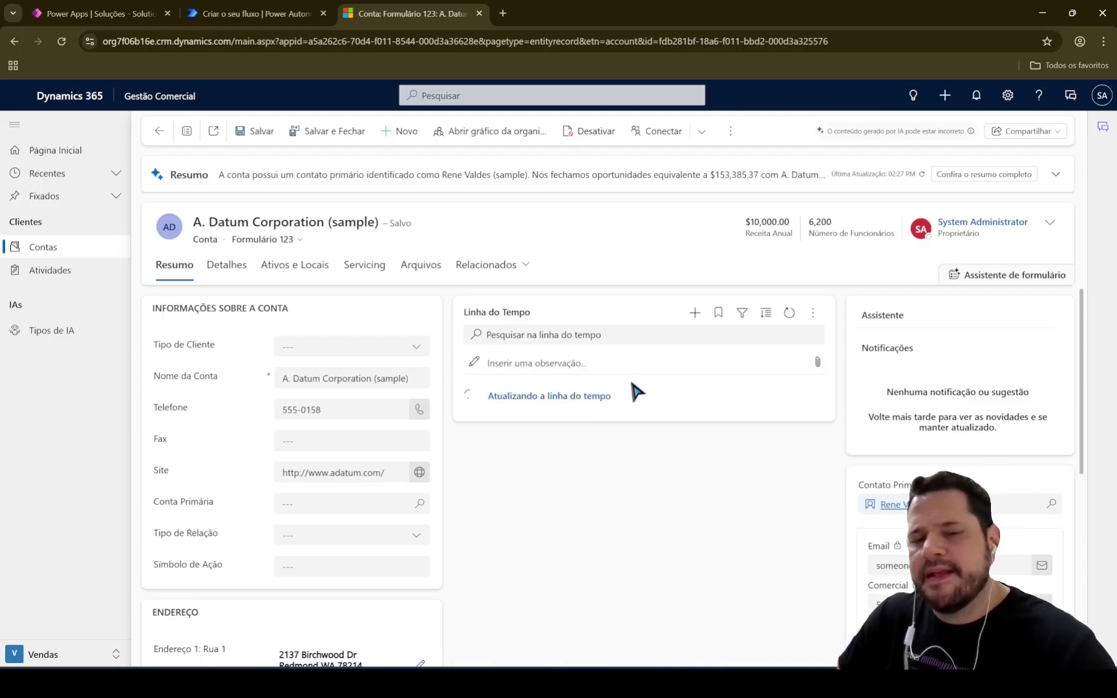
Open the Dynamics 365 advanced settings (Configurações Avançadas) from the account record
left_click(1008, 96)
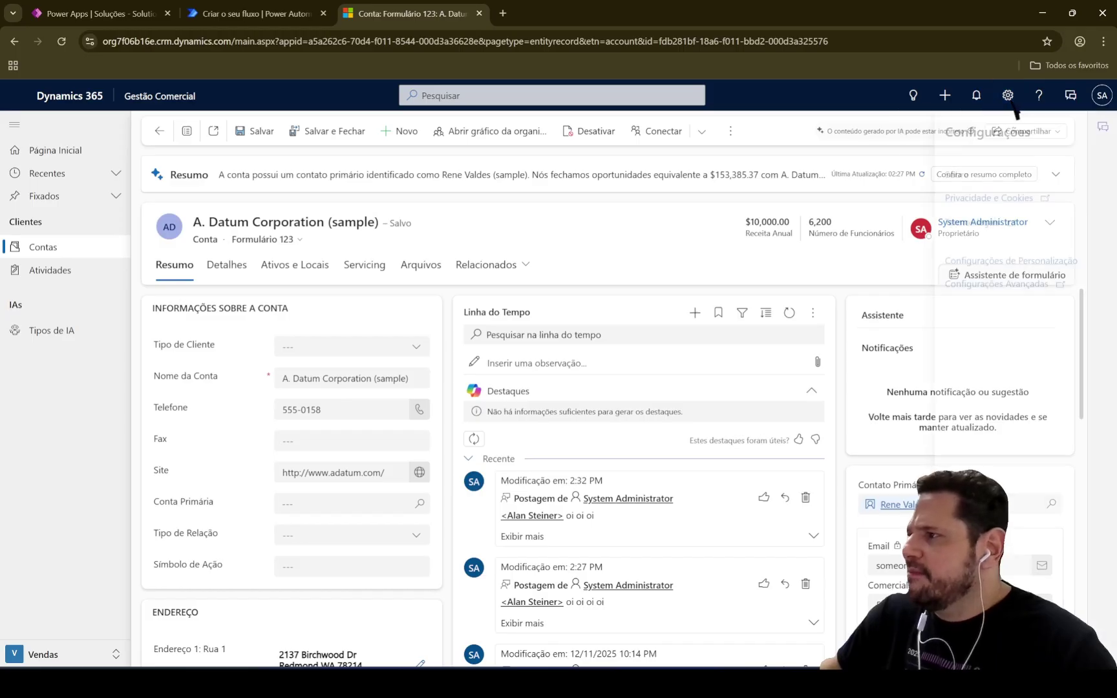
left_click(980, 308)
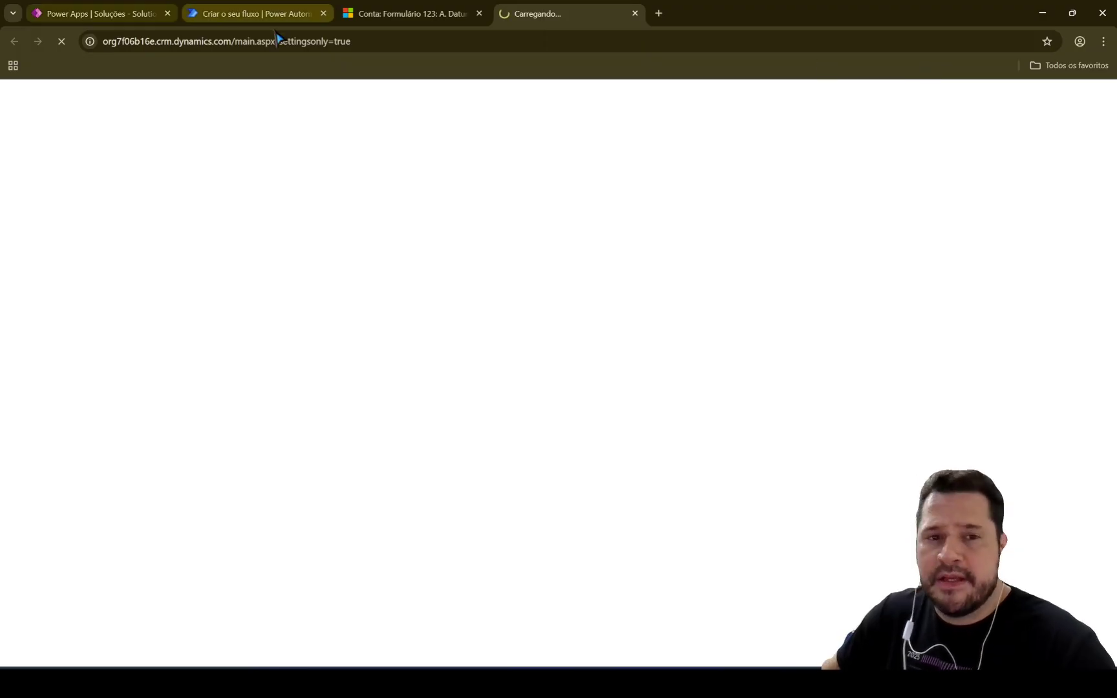
left_click(407, 13)
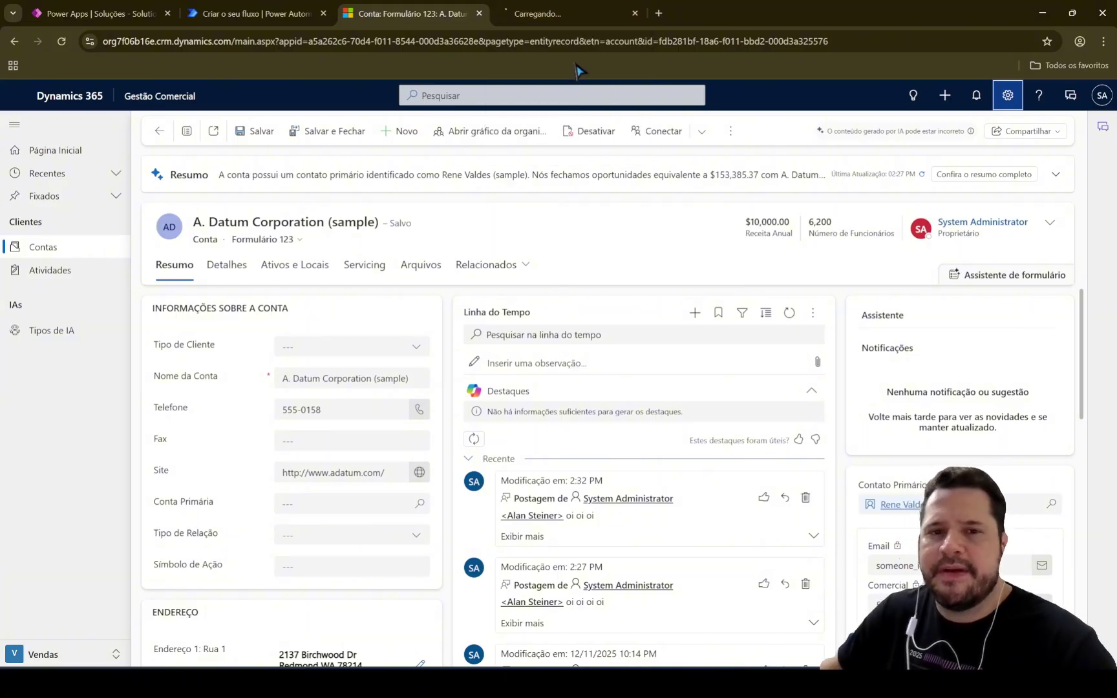
left_click(559, 22)
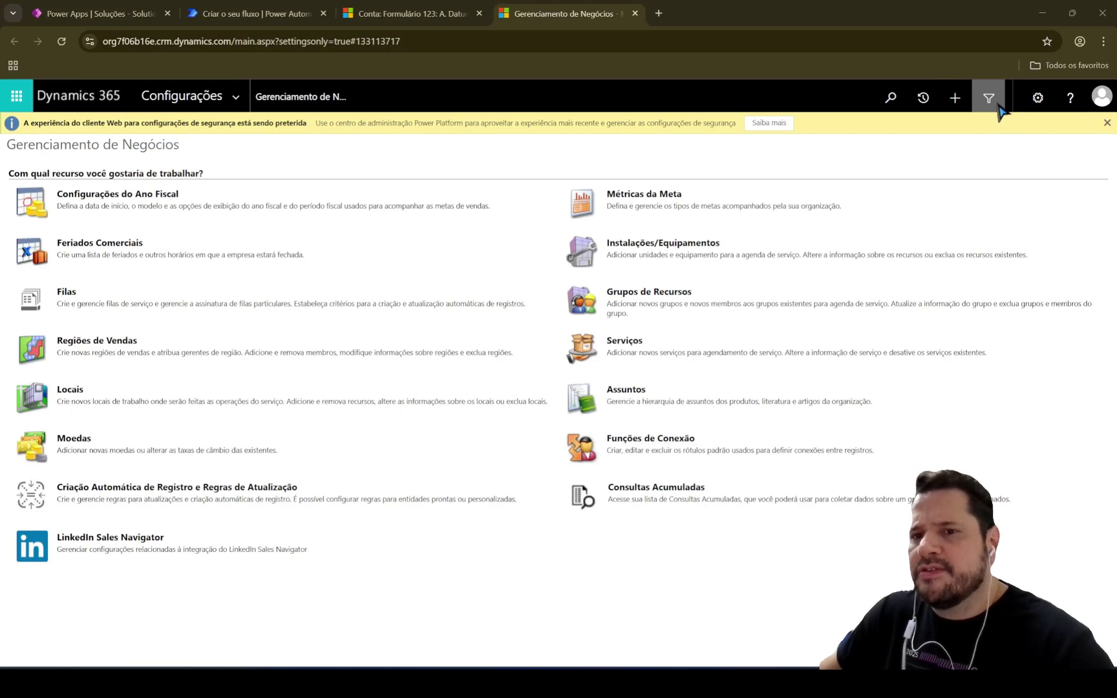
Open Advanced Find (Localização Avançada) and move its pop-up window into the main browser window as a tab
left_click(996, 104)
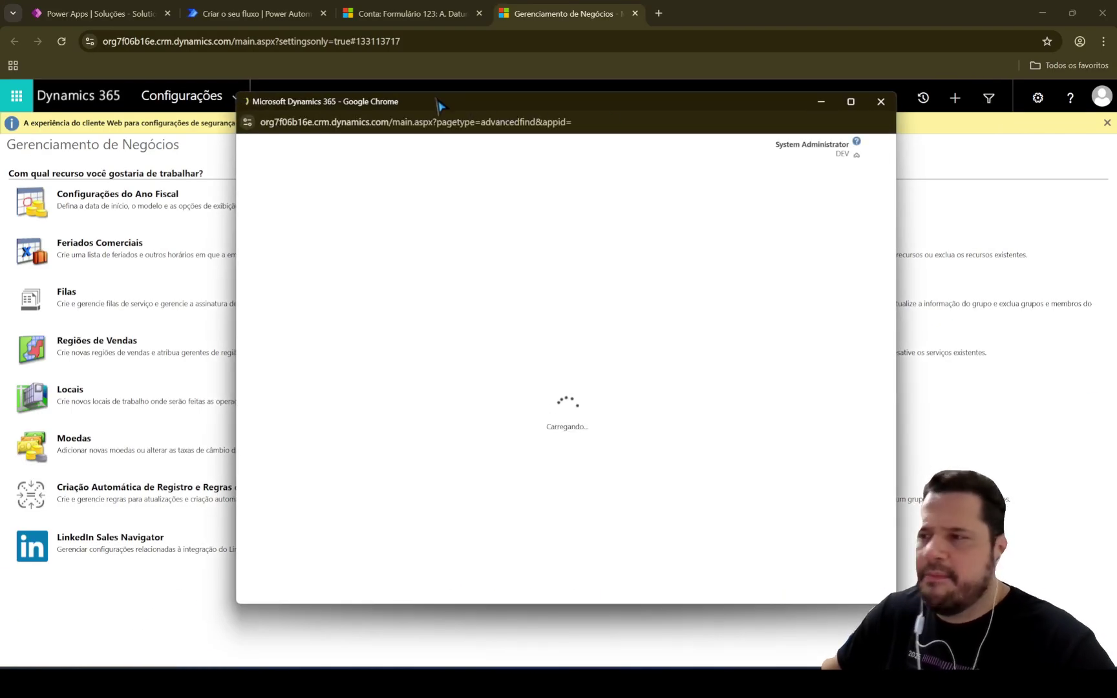
right_click(437, 99)
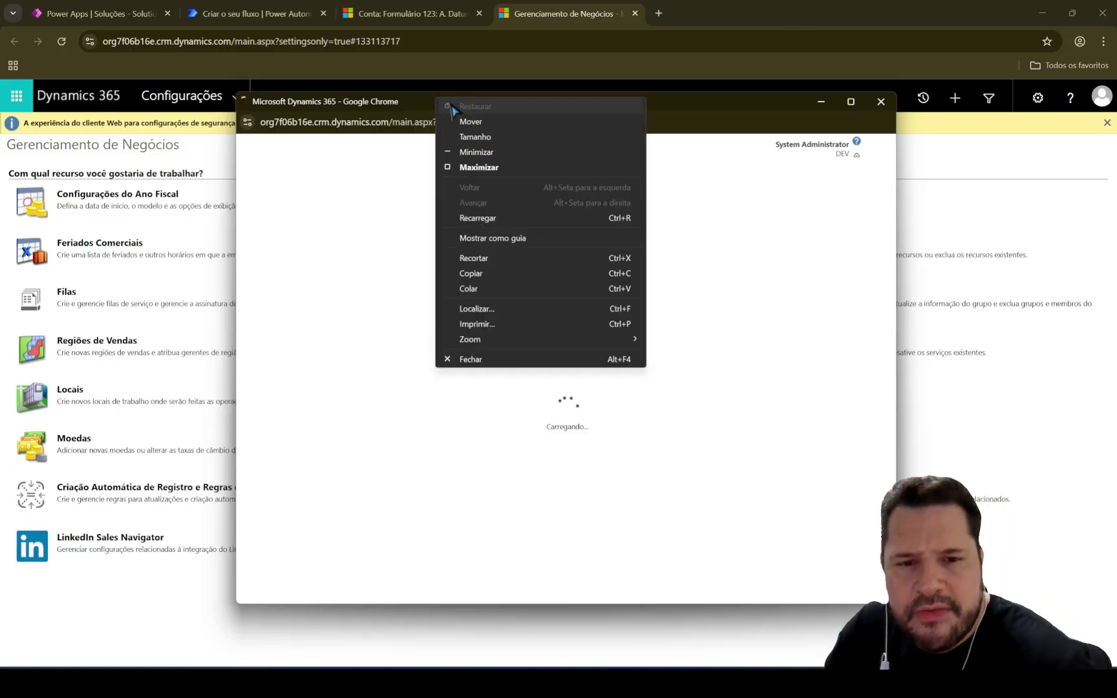
left_click(531, 240)
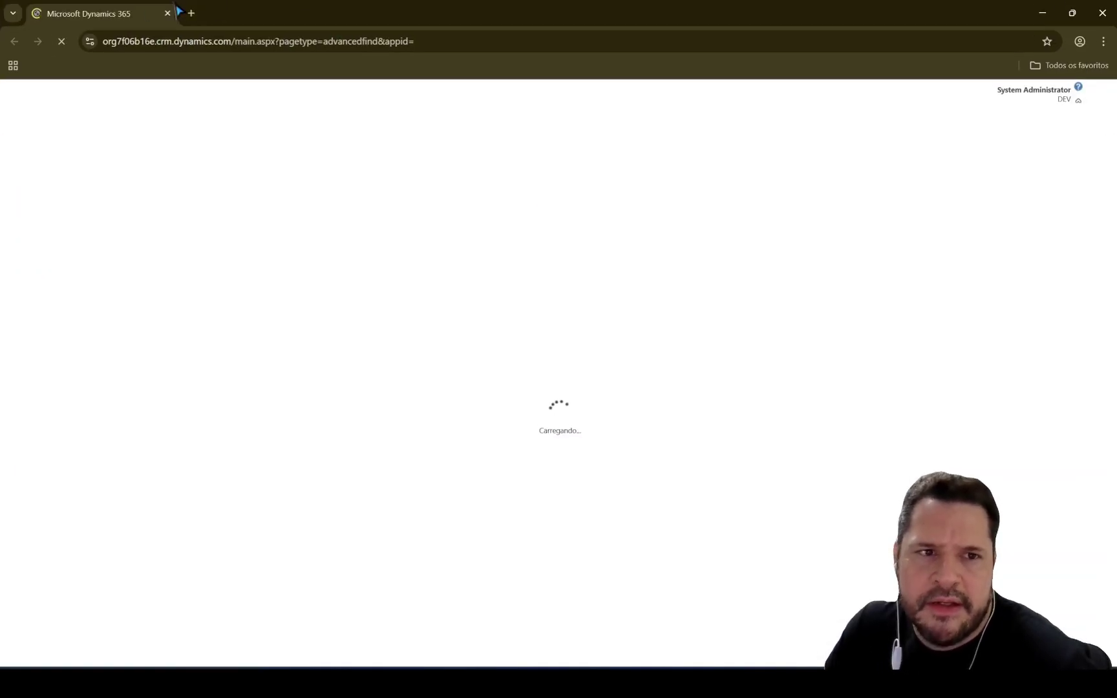
left_click_drag(180, 11, 783, 9)
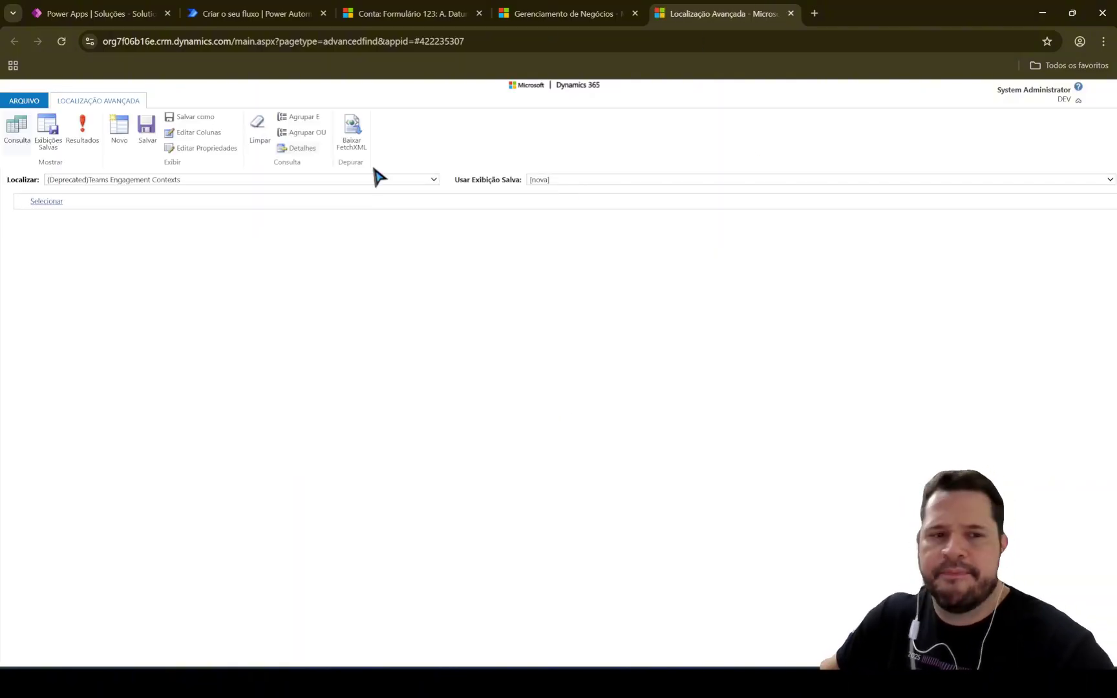
Set the table searched by the advanced find query to Postagens
left_click(202, 180)
type("pos")
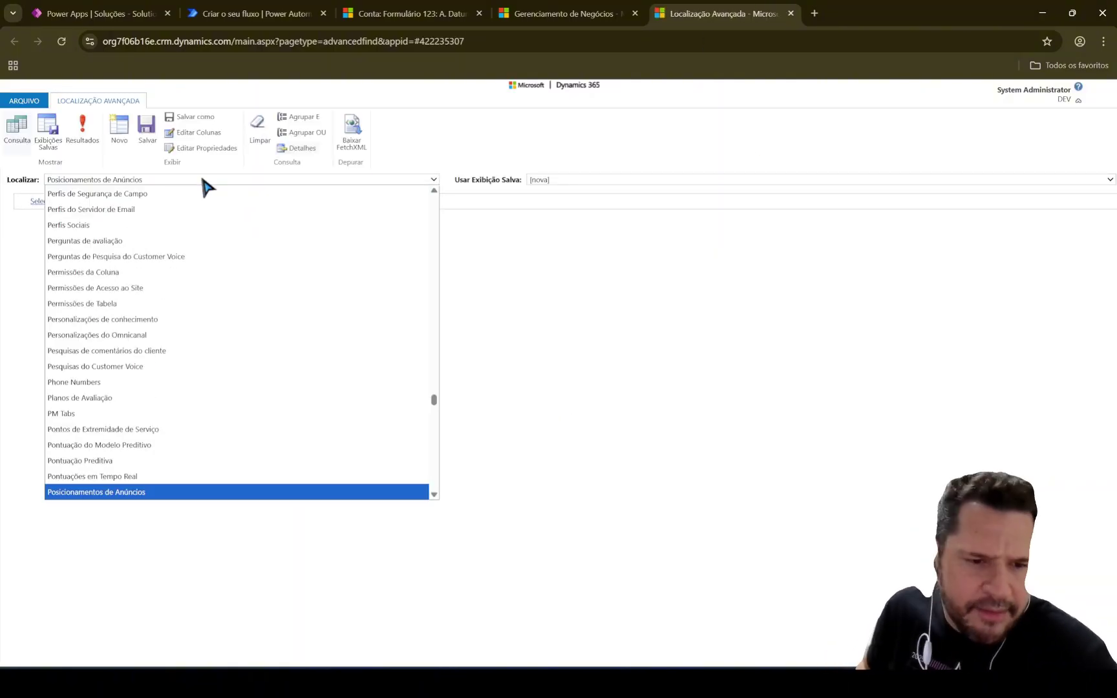
key("Down")
key("Down")
key("Down")
key("Down")
key("Up")
key("Up")
key("Return")
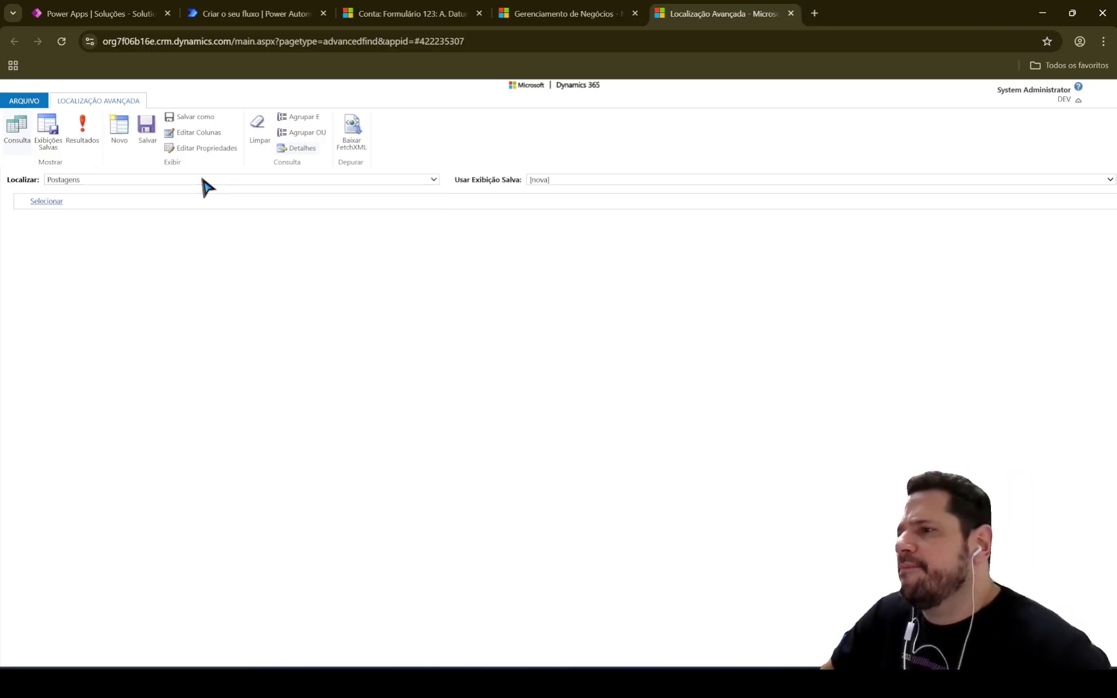
Run the unfiltered Postagens query and examine the columns in its results
key("ctrl+1")
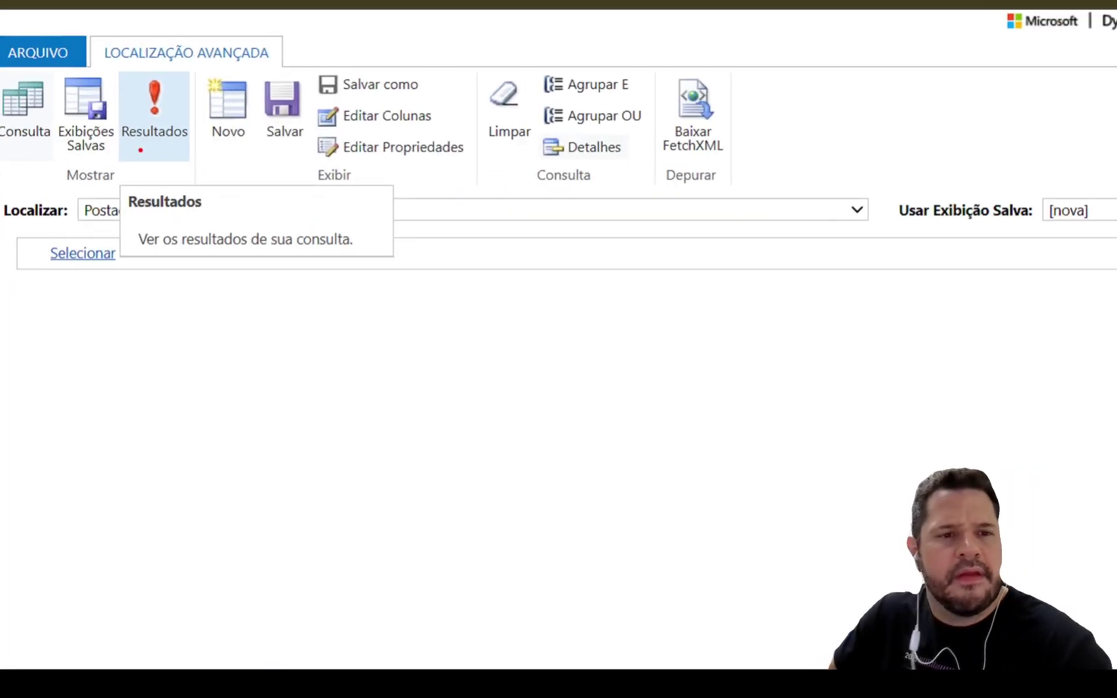
key("Escape")
left_click(47, 201)
left_click(350, 216)
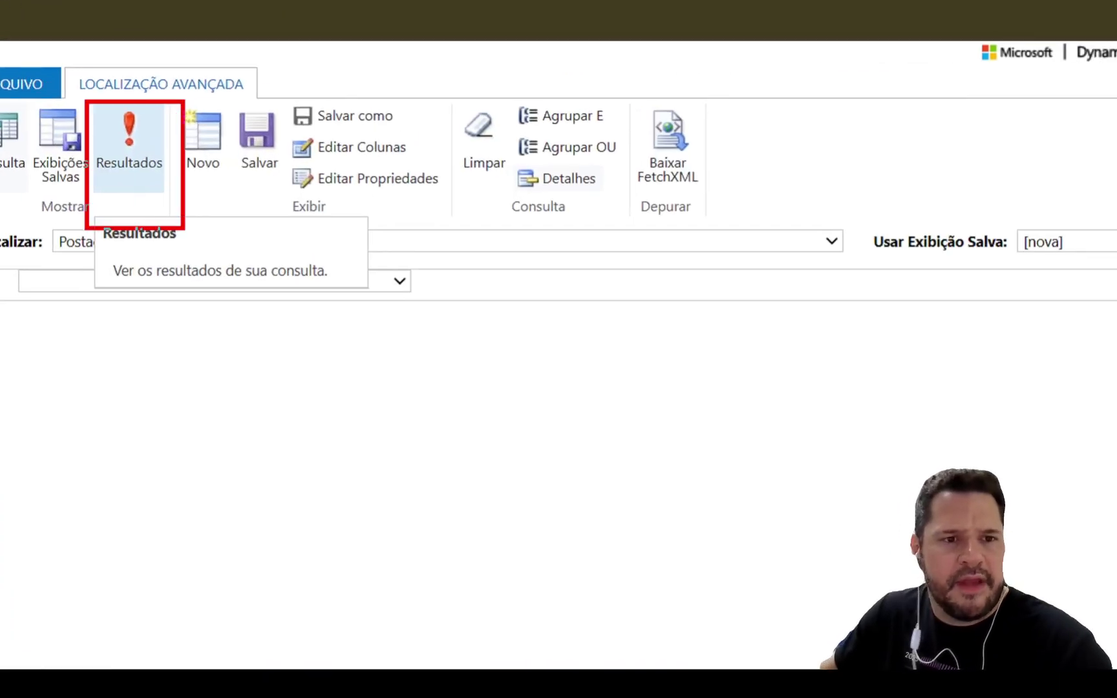
left_click(120, 144)
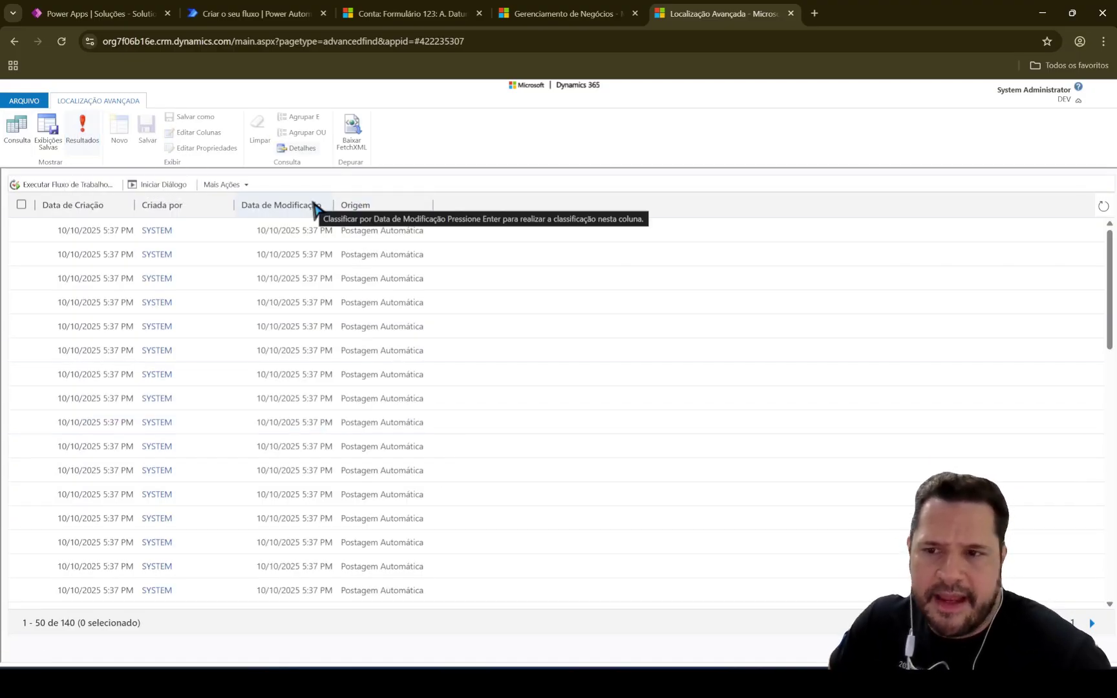
Add both Texto columns (text and largetext) to the Postagens query's results view
left_click(18, 136)
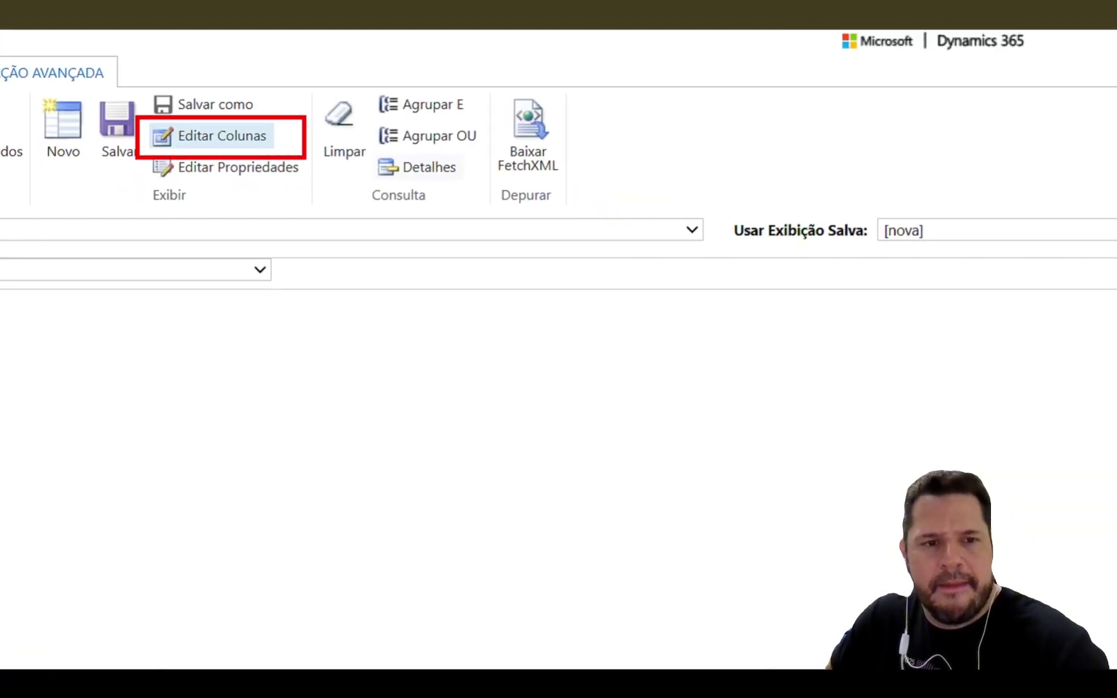
left_click(222, 136)
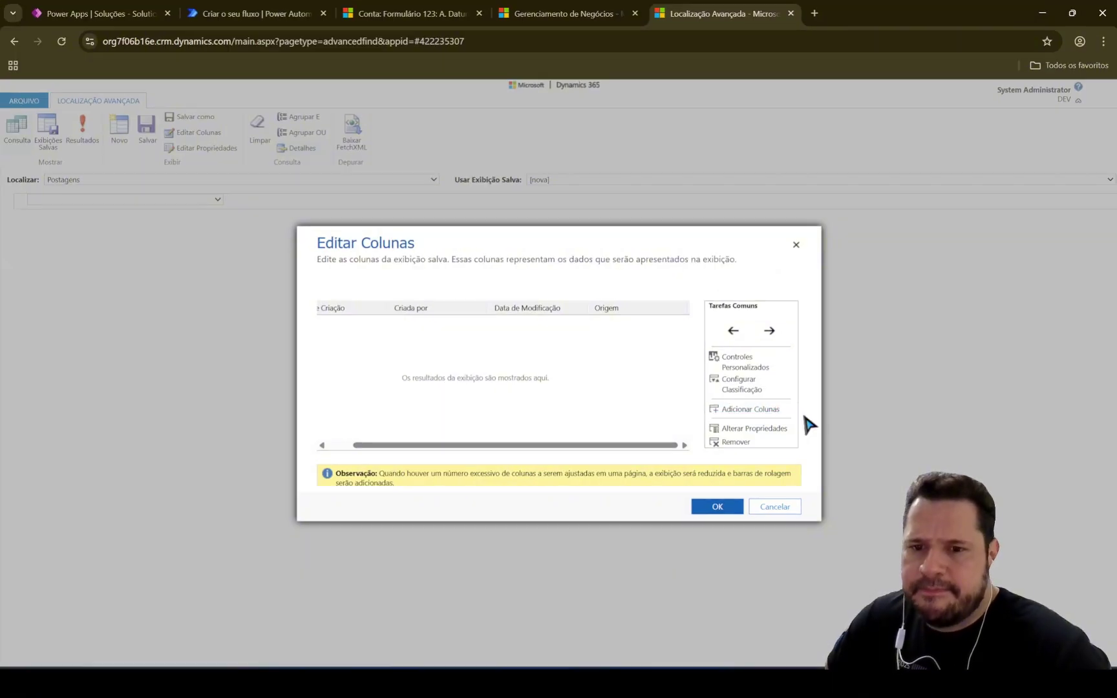
left_click(749, 404)
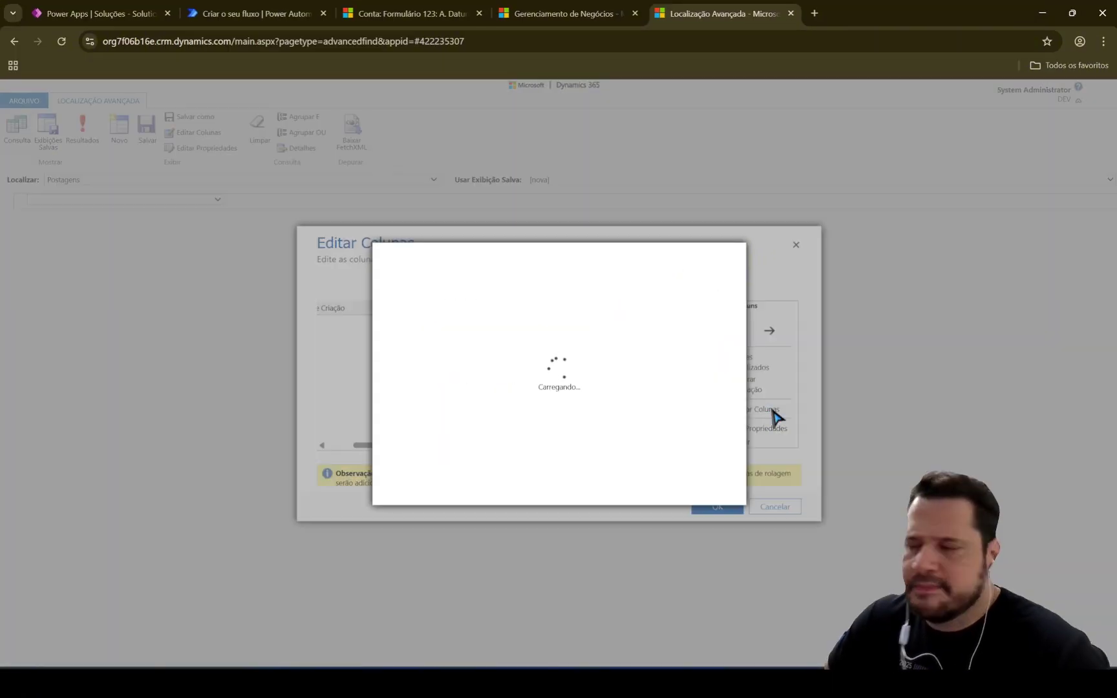
left_click(403, 402)
left_click(404, 389)
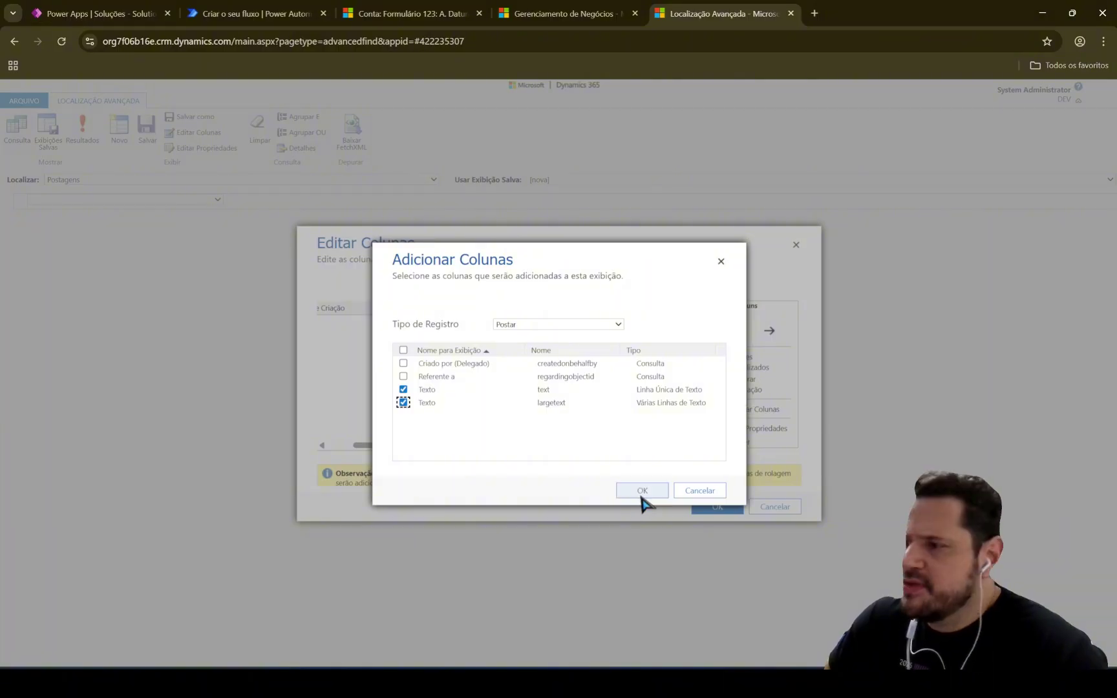
left_click(834, 561)
left_click(718, 507)
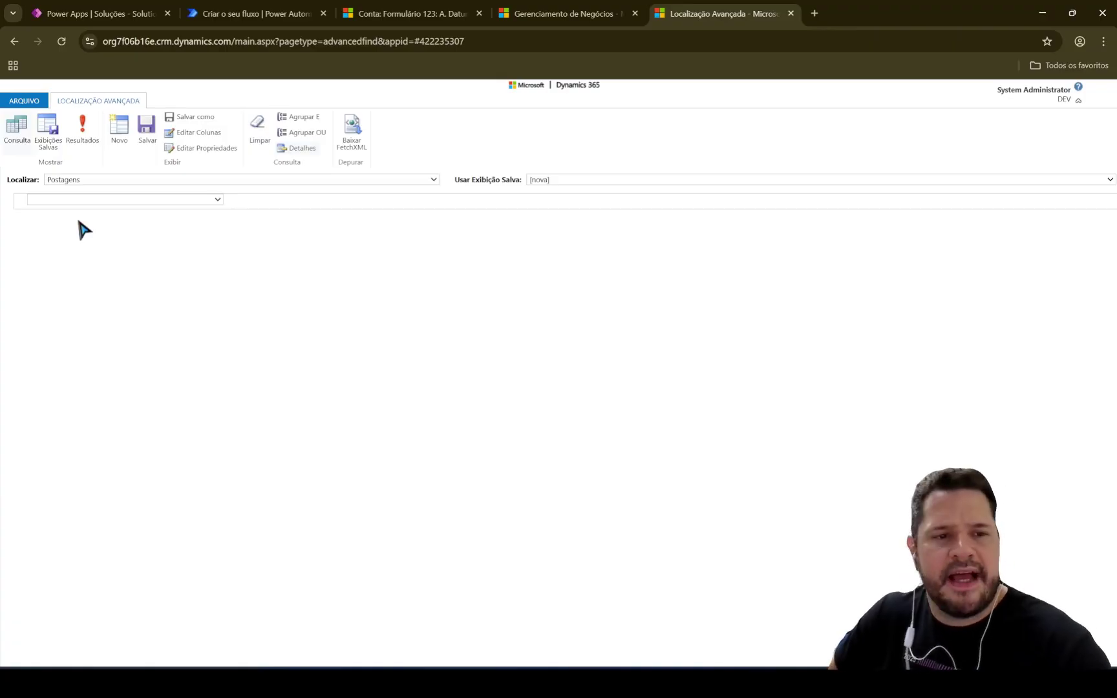
Run the Postagens query, sort by Data de Criação newest first, and widen the first Texto column to read the newest post's text
left_click(85, 137)
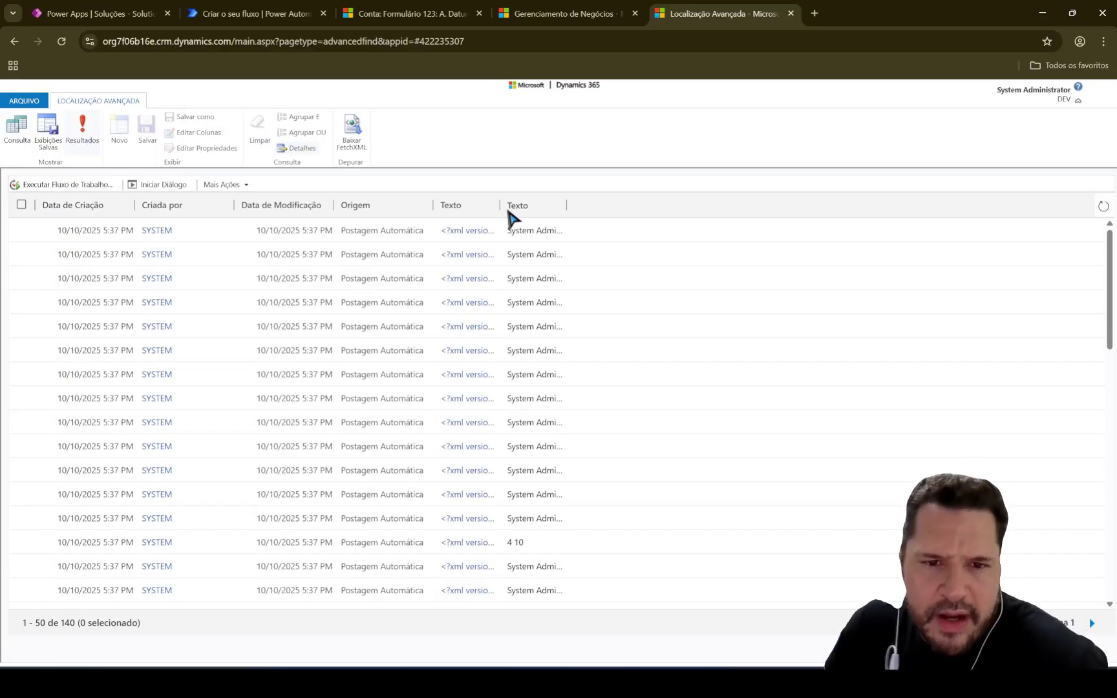
left_click(104, 205)
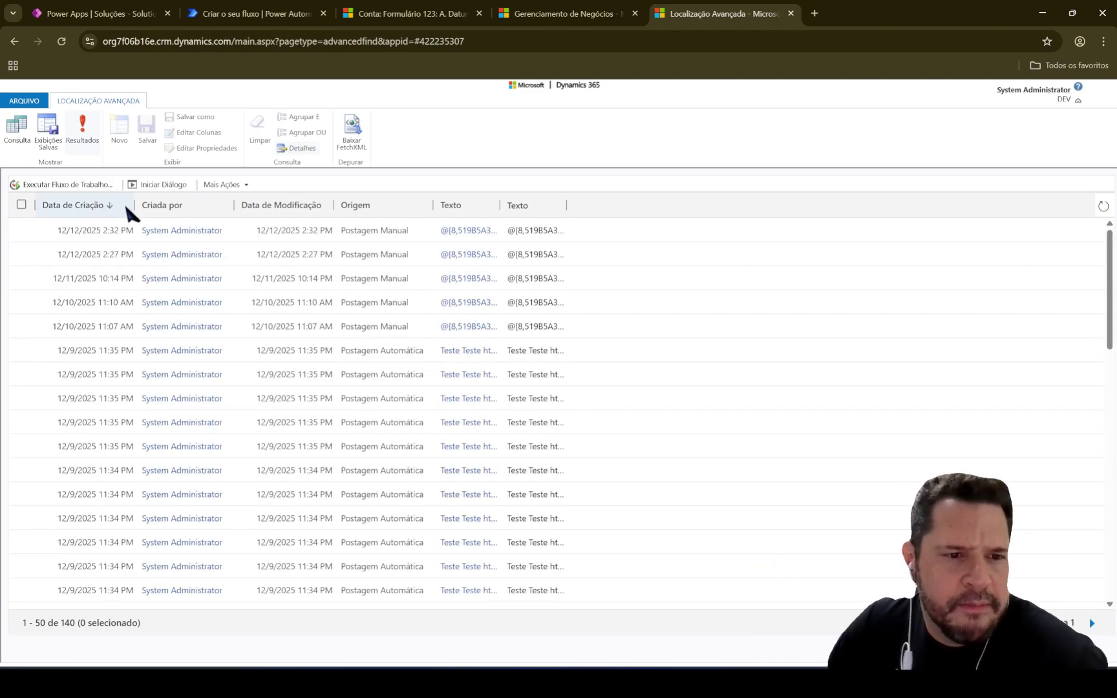
left_click_drag(499, 205, 825, 205)
left_click(771, 230)
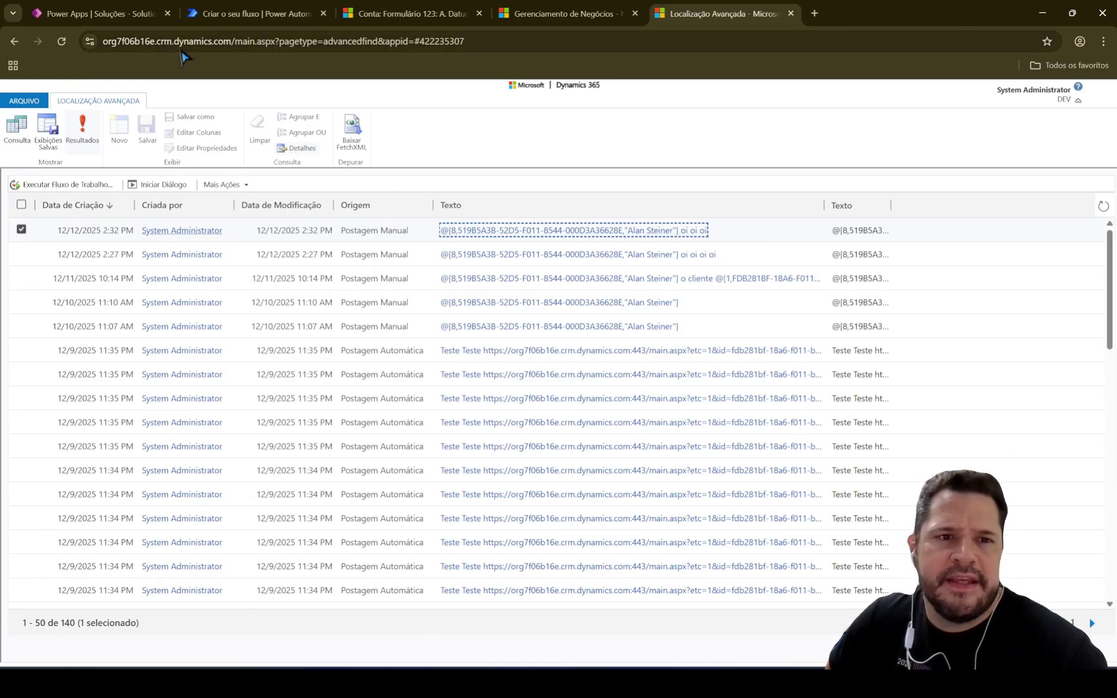
Switch to the Power Automate flow and copy the expression @{trim(split(triggerOutputs()?['body/text'],'"')[1])} from Notepad++
left_click(252, 13)
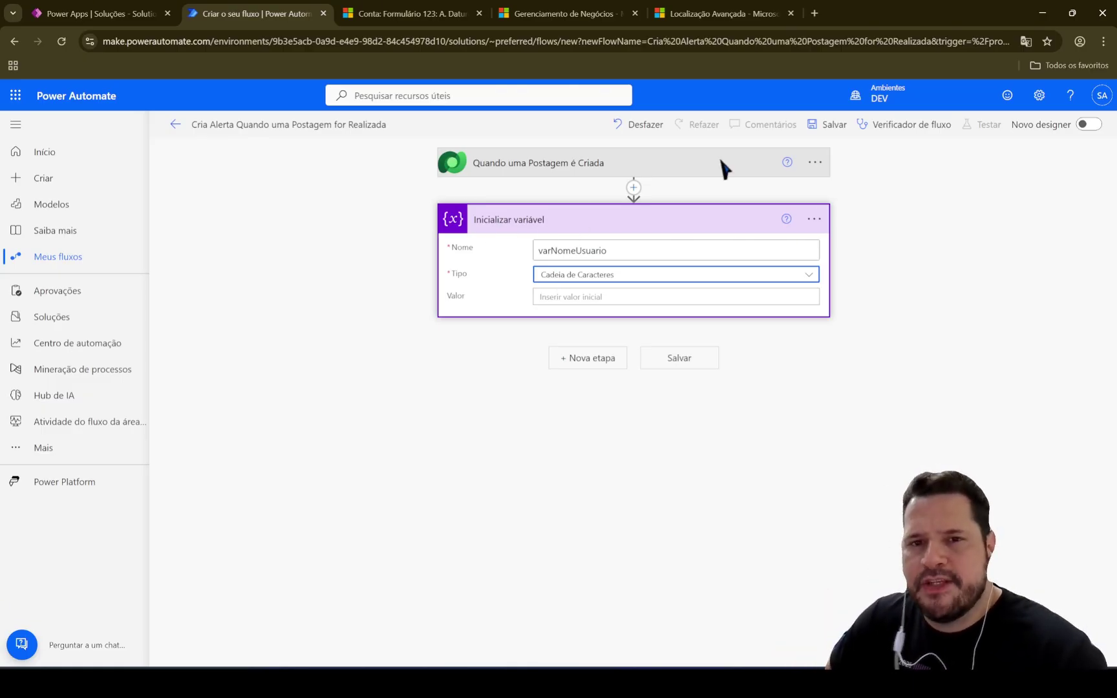
left_click(712, 14)
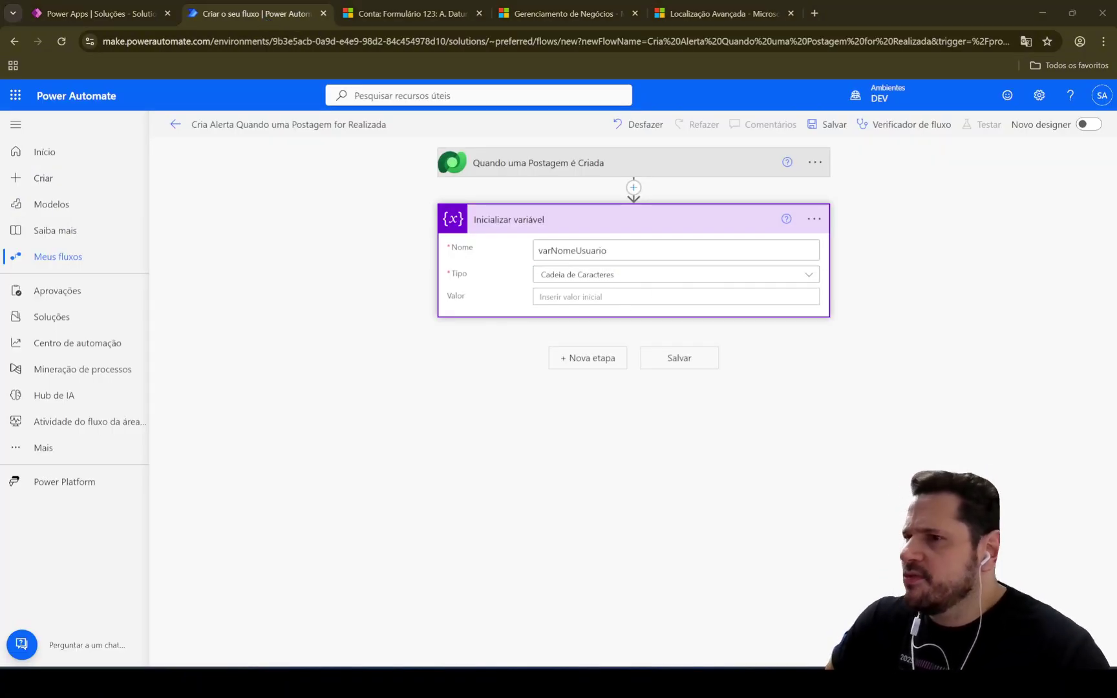
left_click_drag(1116, 137, 741, 126)
left_click_drag(275, 277, 167, 186)
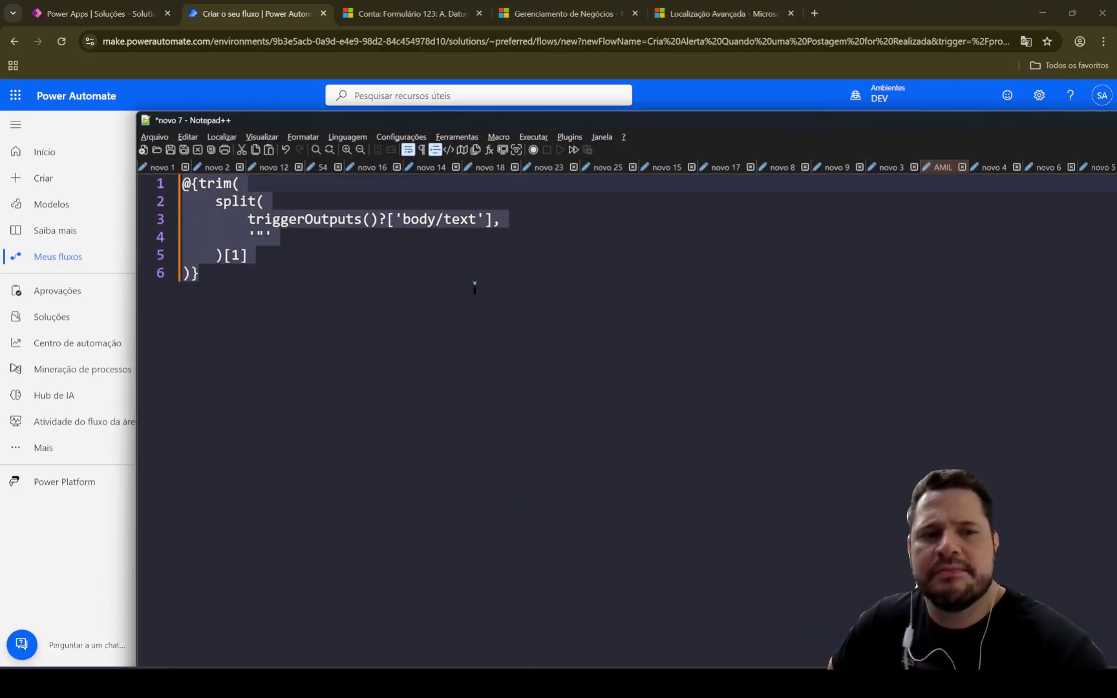
left_click_drag(312, 285, 163, 180)
left_click_drag(750, 120, 1116, 176)
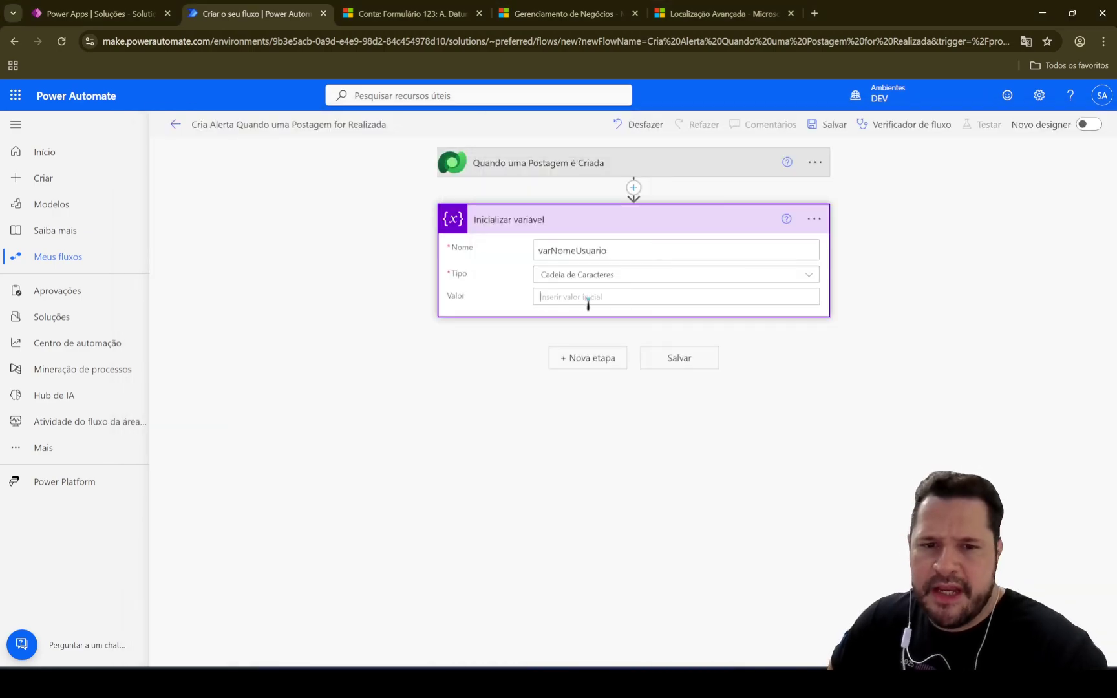
Try to set the varNomeUsuario value to the expression @{trim(split(triggerOutputs()?['body/text'],'"')[1])}
left_click(587, 299)
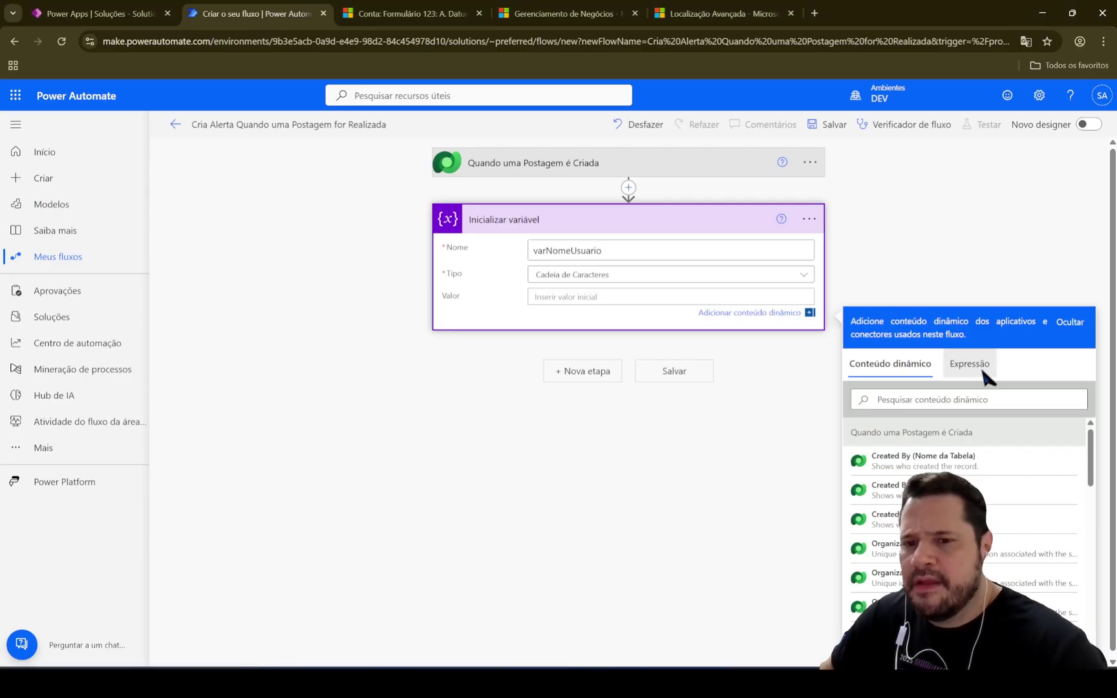
left_click(970, 364)
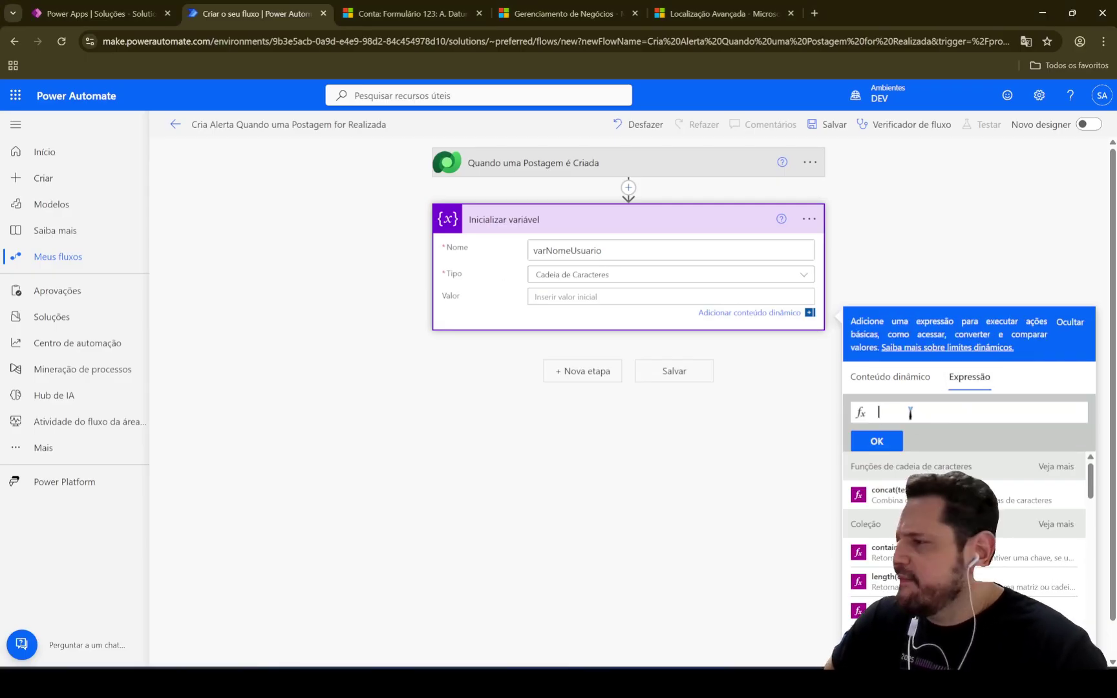
left_click(959, 413)
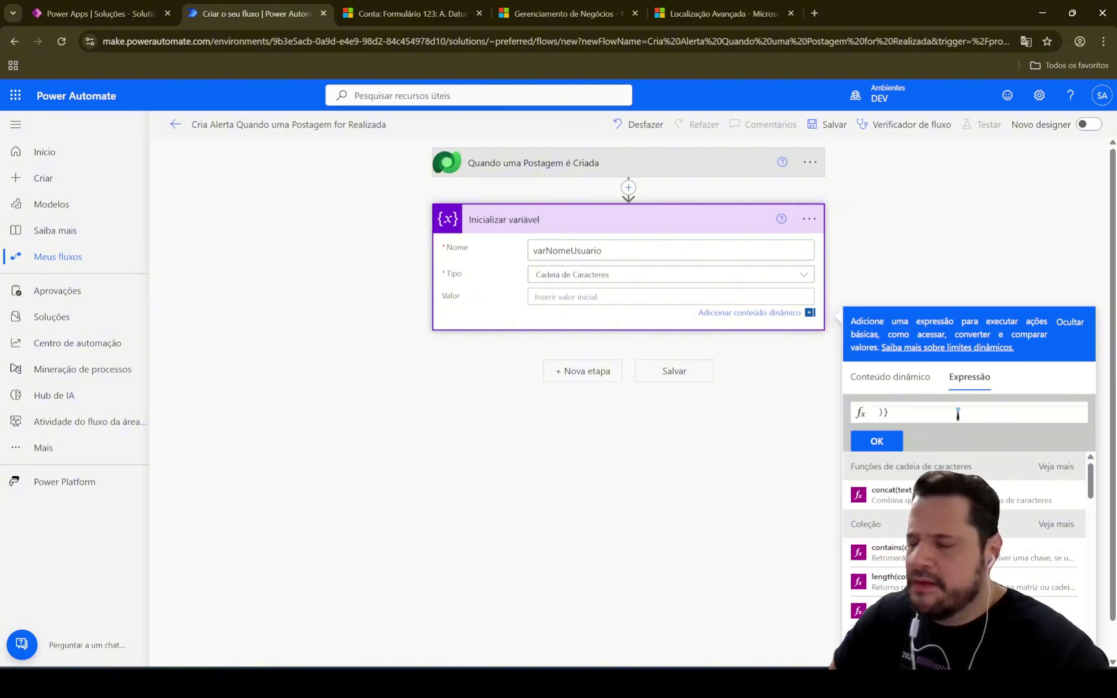
type("@{trim(")
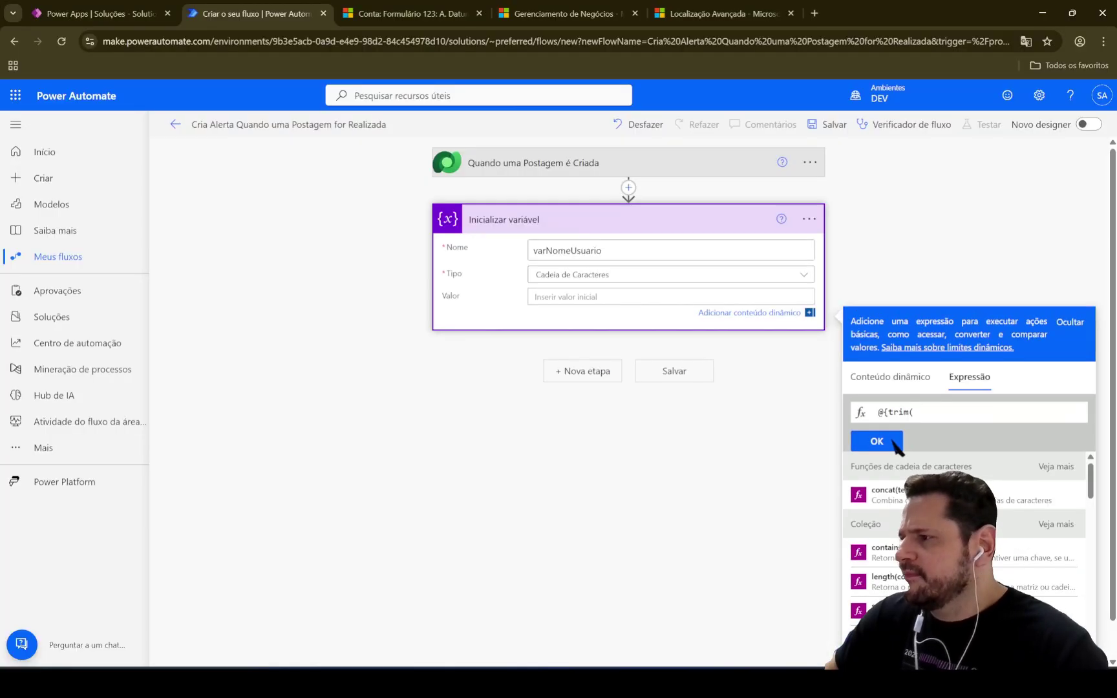
left_click(880, 442)
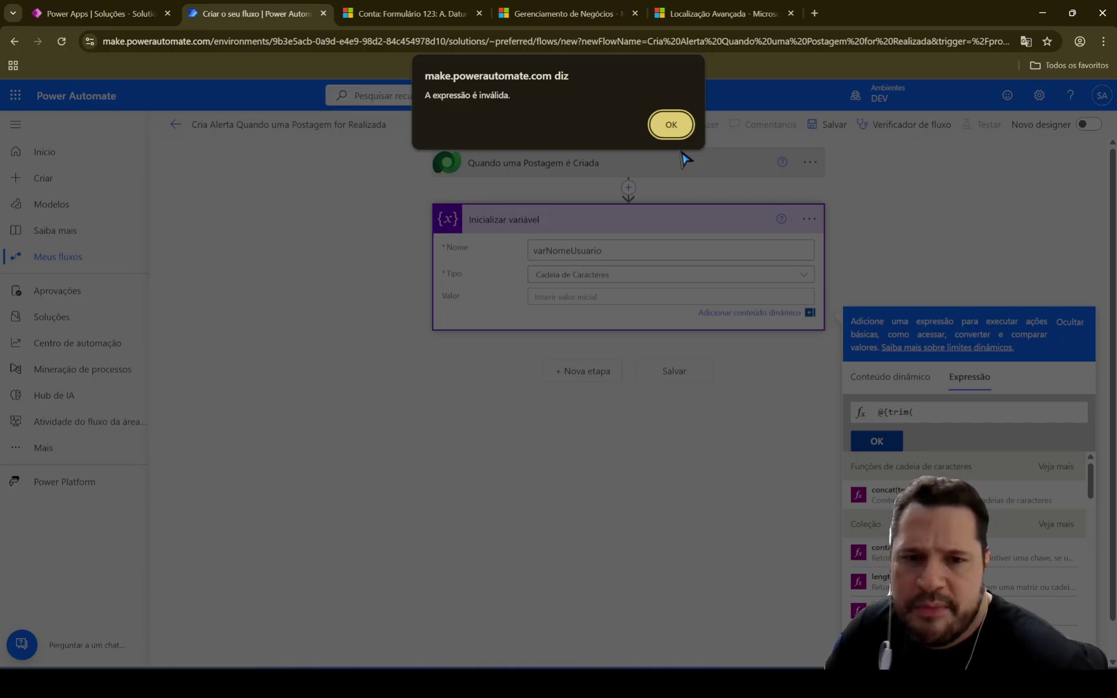
left_click(673, 125)
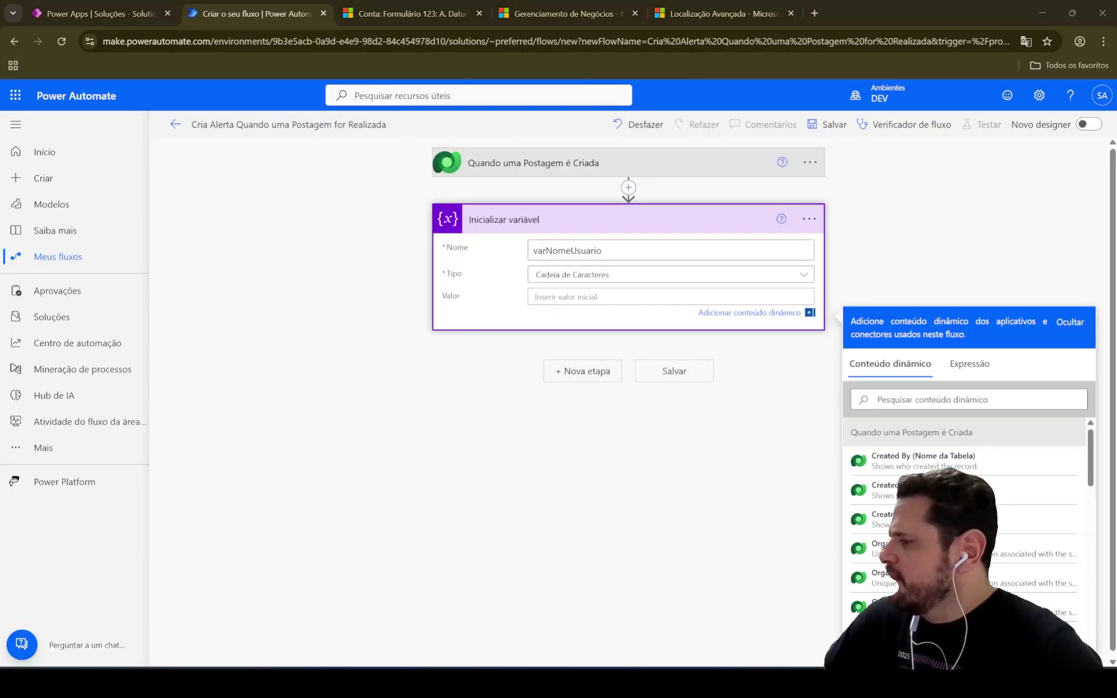
Set the varNomeUsuario value to the expression trim(split(triggerOutputs()?['body/text'],'"')[1]), without the @{} wrapper
left_click(969, 364)
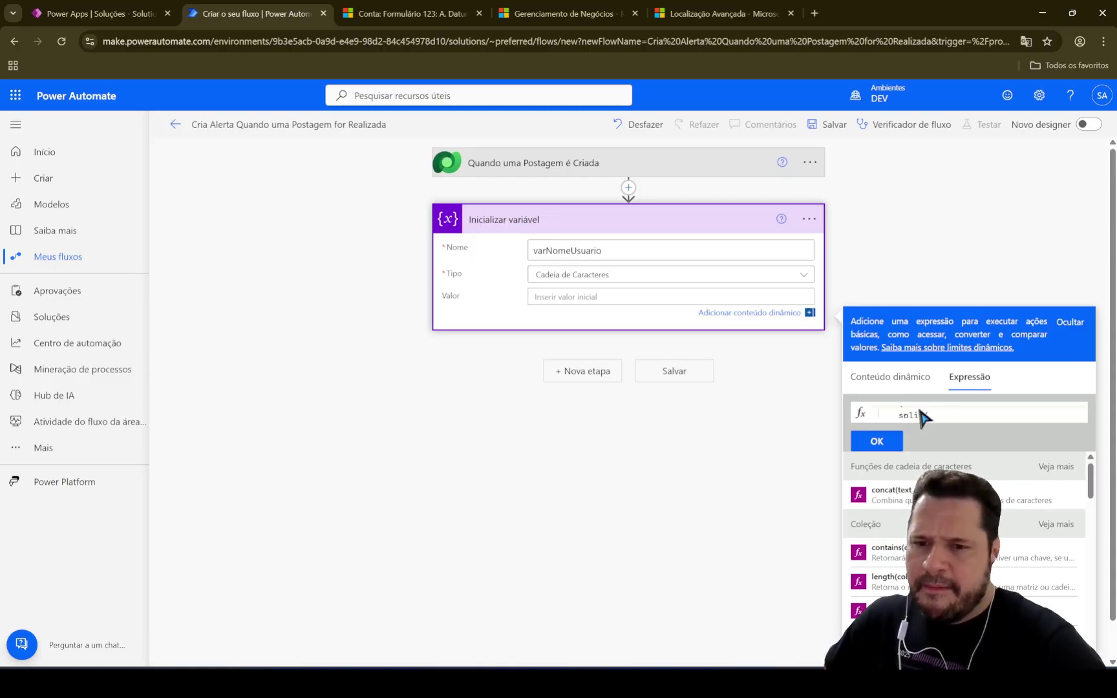
left_click(879, 442)
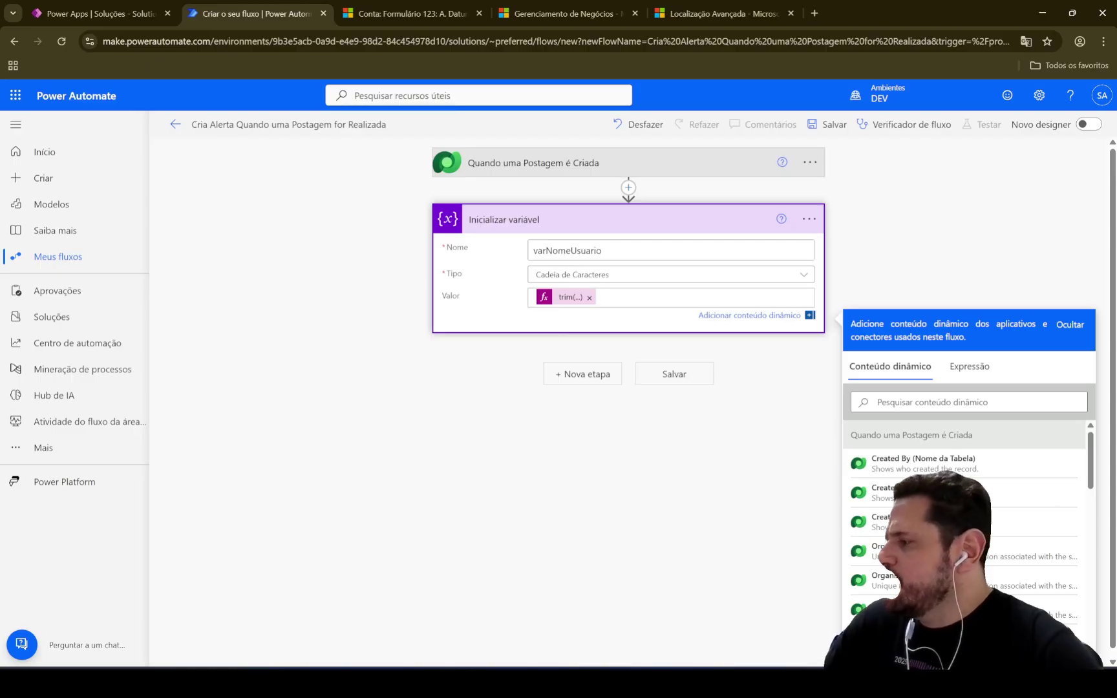
Rename the varNomeUsuario action to "Obtém e Armazena Nome do Usuário Mencionado" and save the flow
left_click(810, 220)
left_click(883, 240)
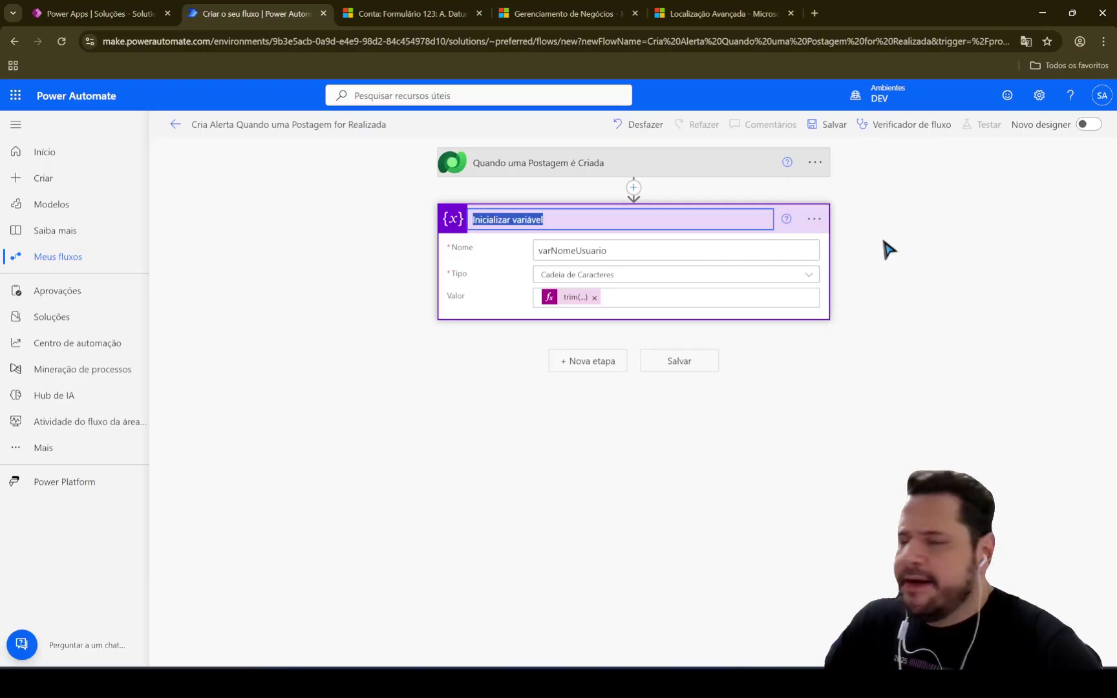
type("Obtém e Armazena Nome do Usuário Mencionado")
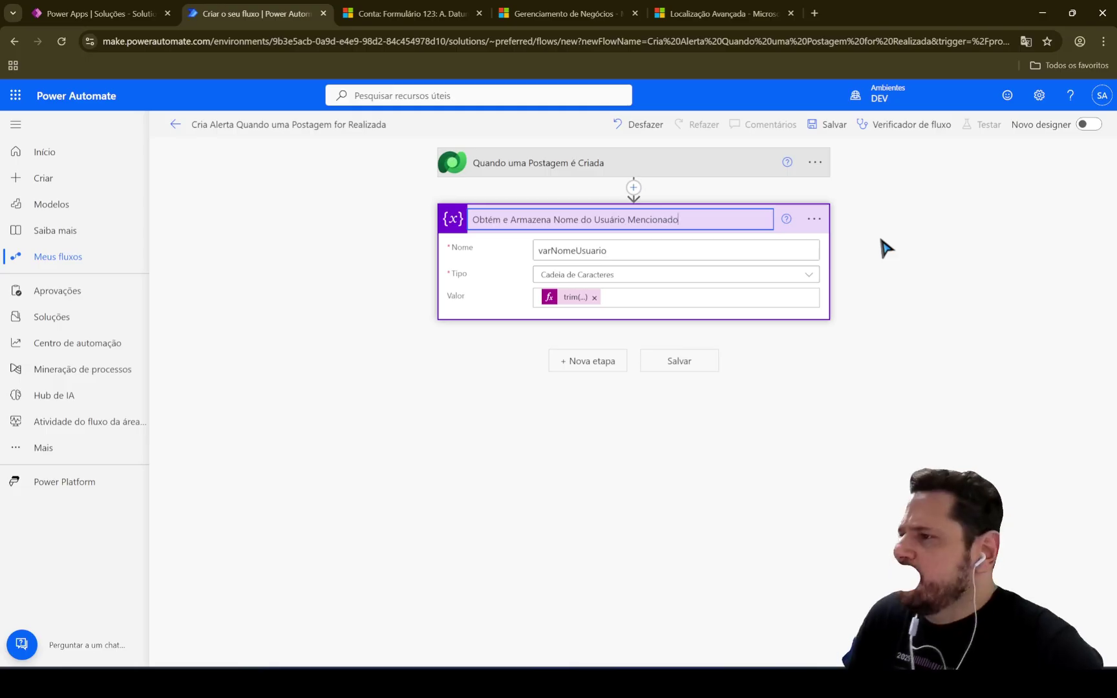
key("Return")
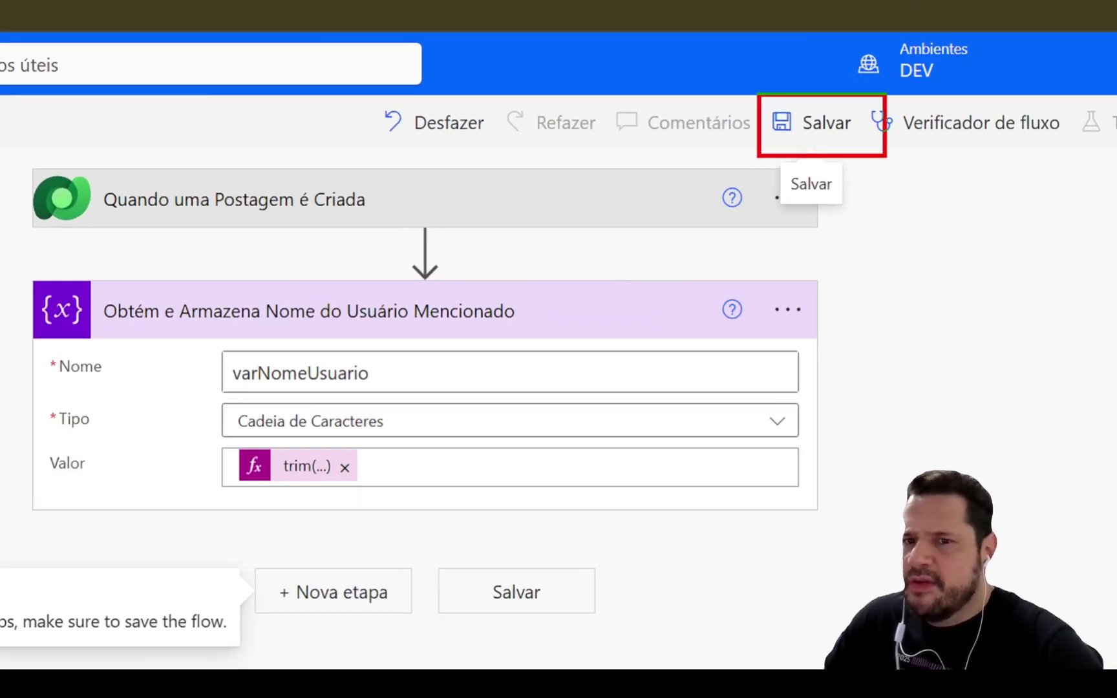
left_click(837, 125)
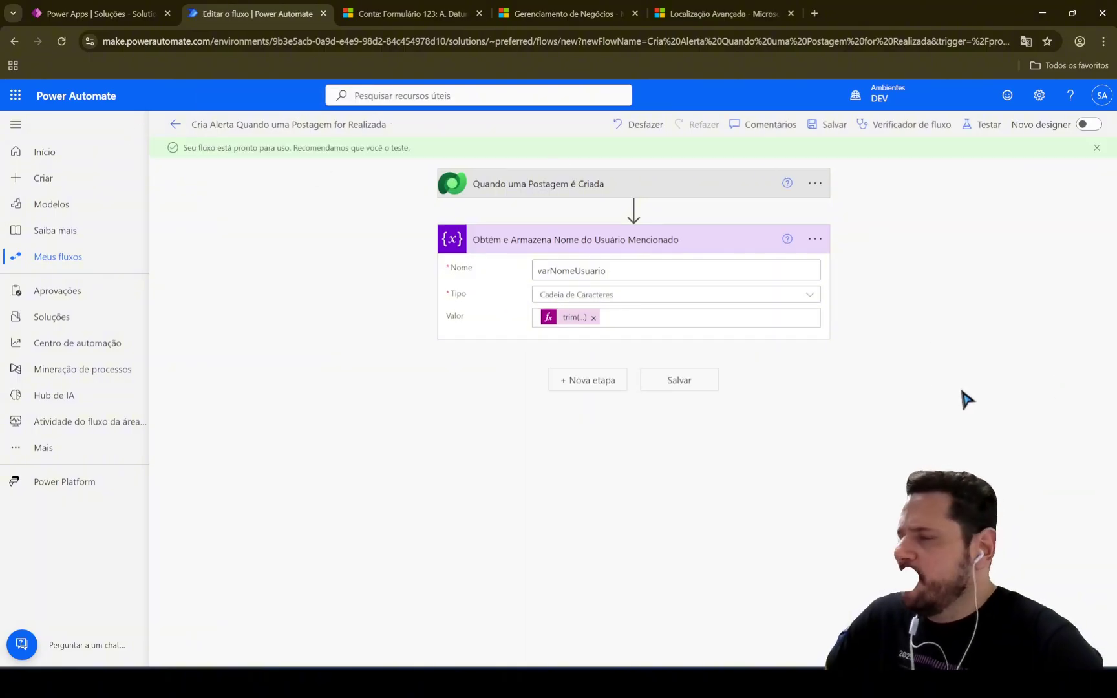
Add a second Inicializar variável action at the end of the flow
left_click(586, 381)
left_click(504, 330)
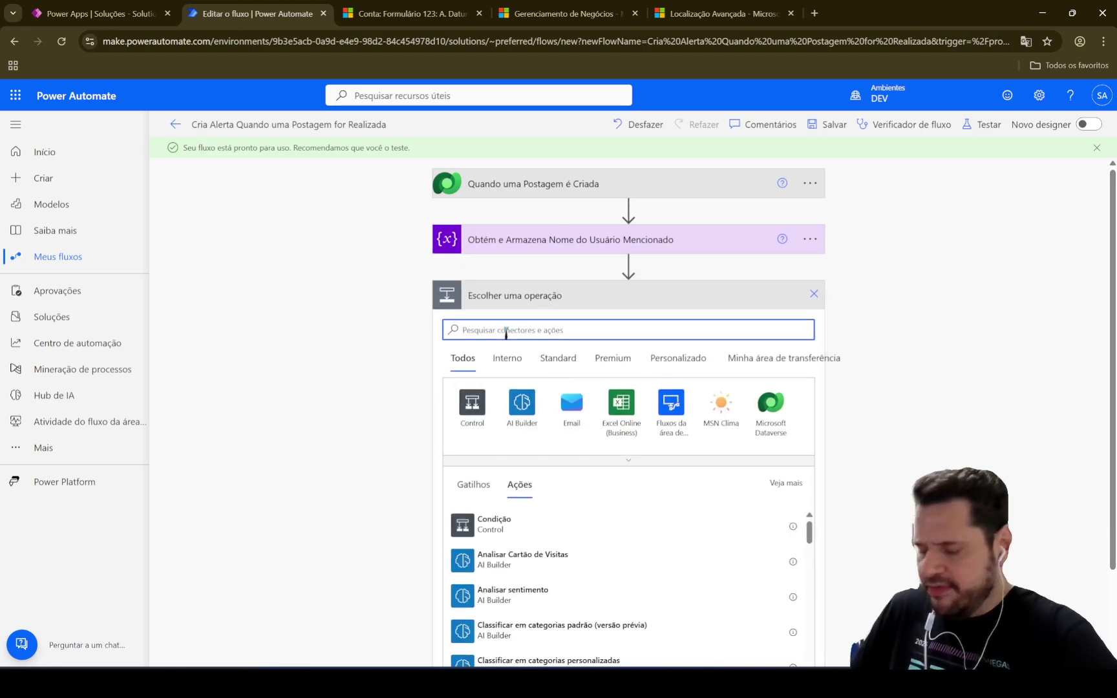
type("inic")
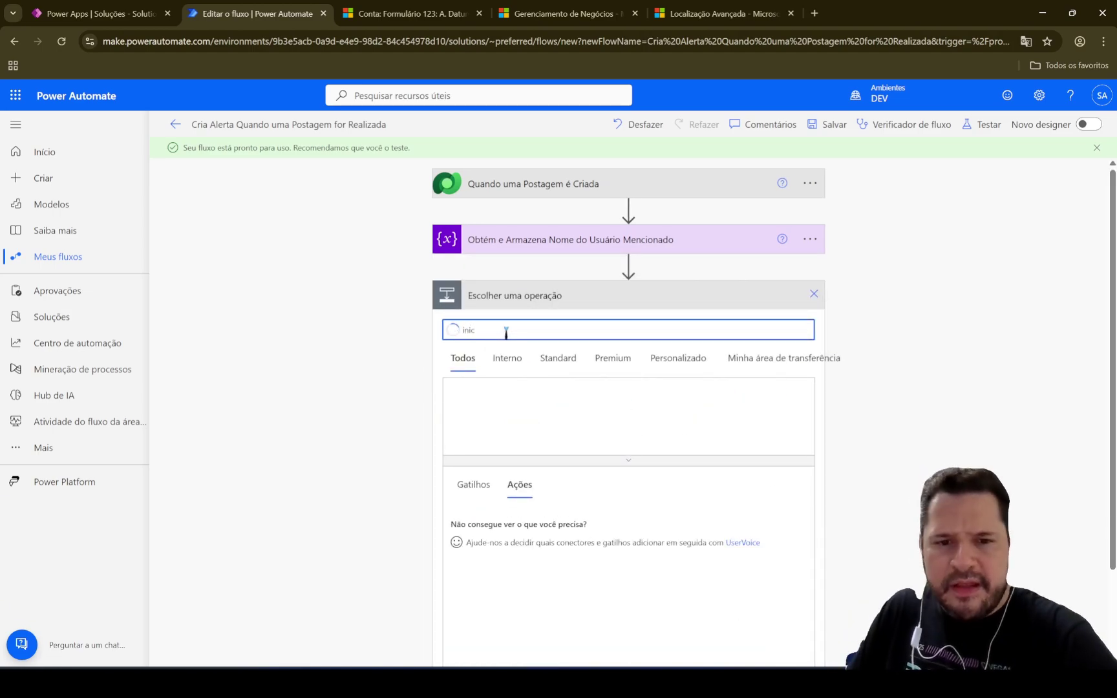
type("ilizar variável")
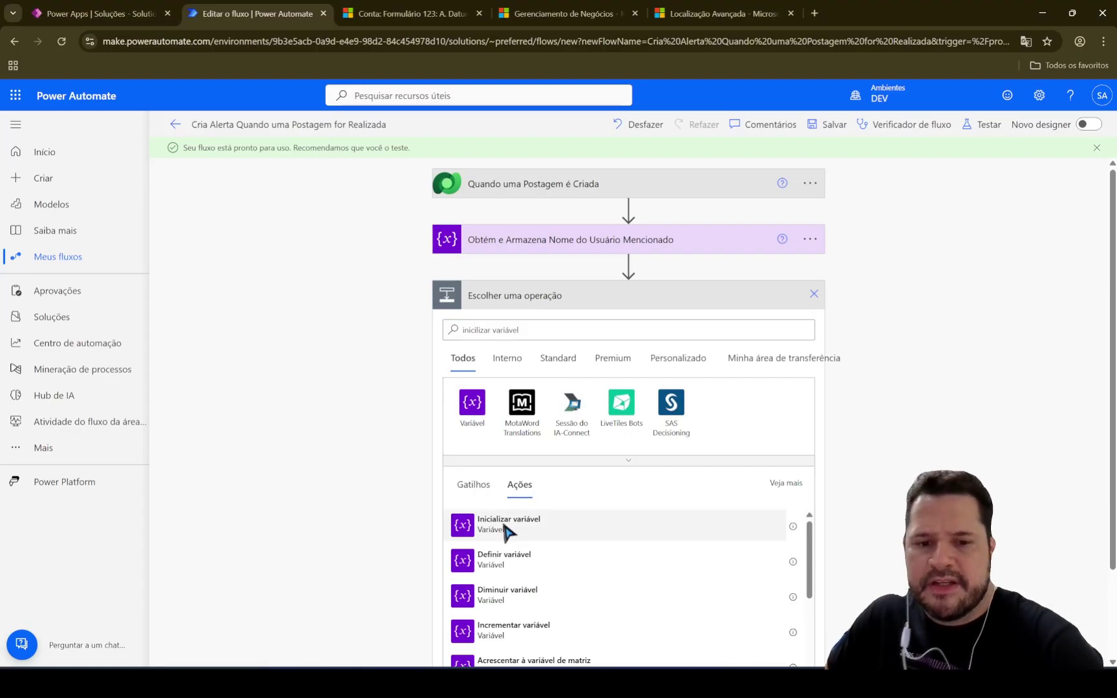
left_click(482, 647)
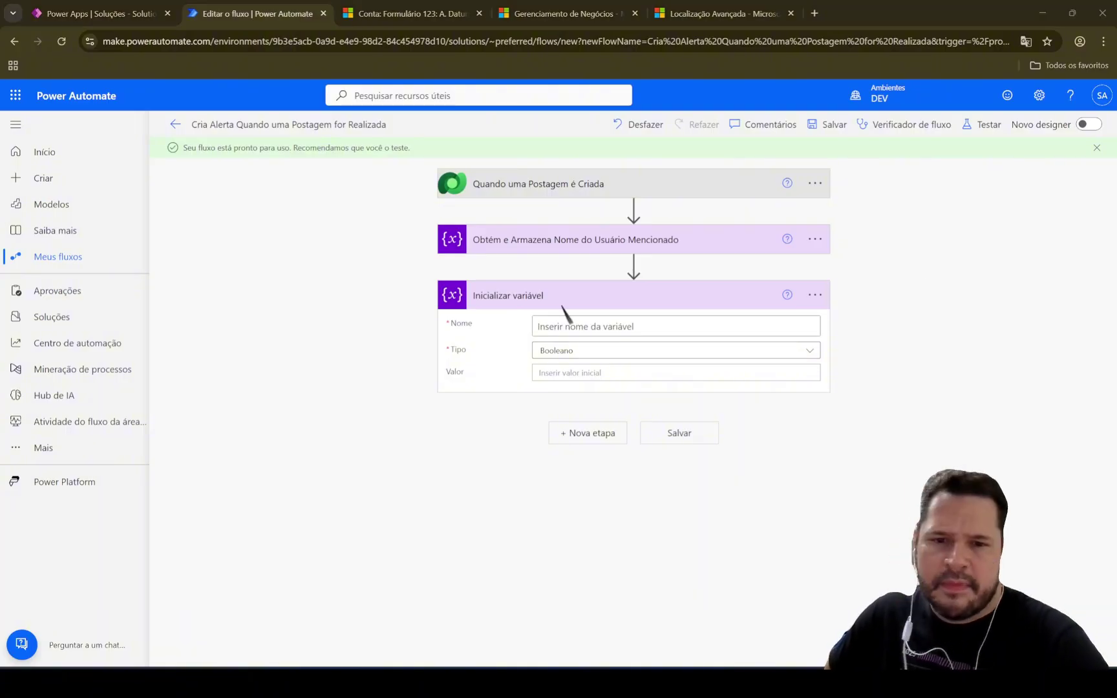
Name the new variable varTextoComentario and set its type to Cadeia de Caracteres
left_click(669, 324)
type("varTextoComentario")
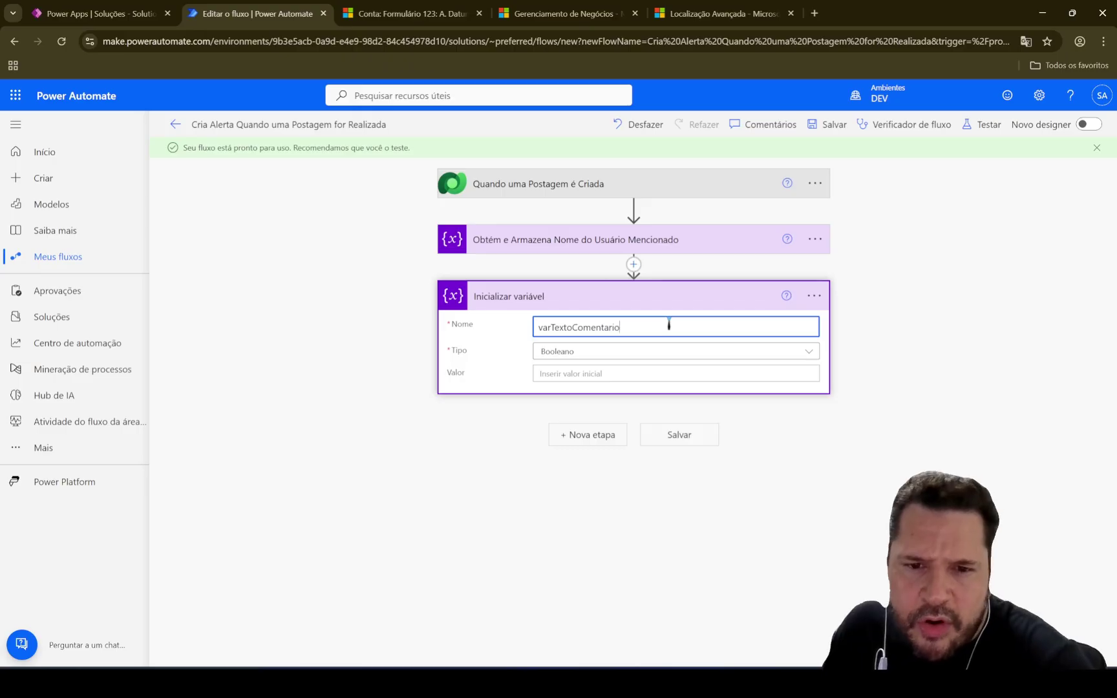
left_click(641, 354)
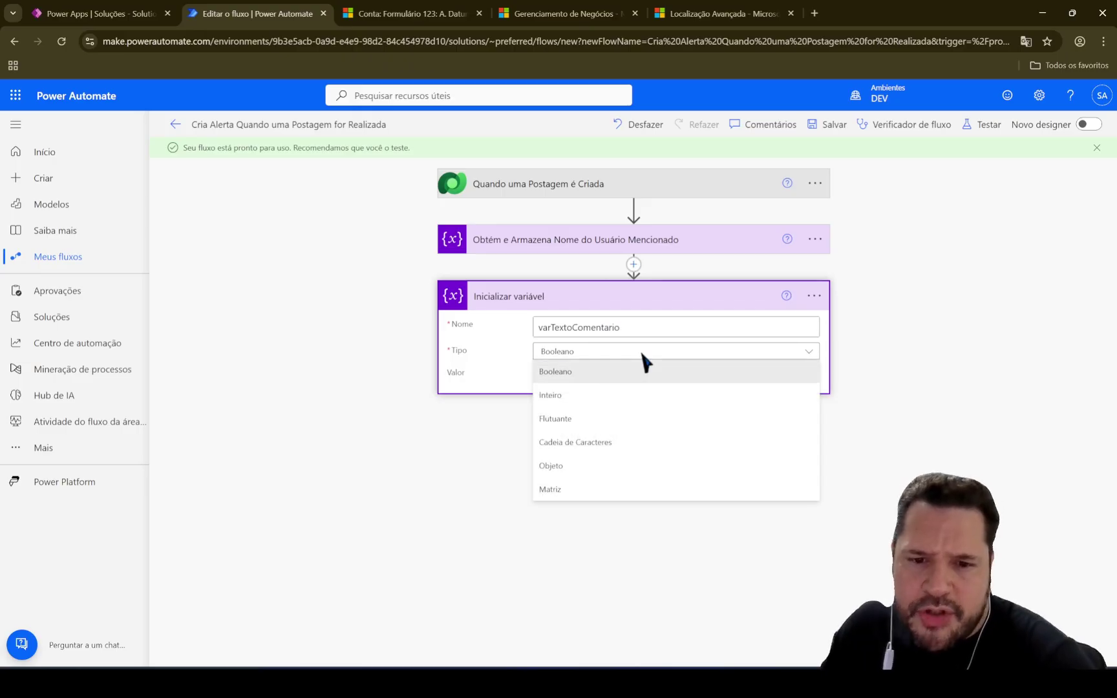
left_click(606, 445)
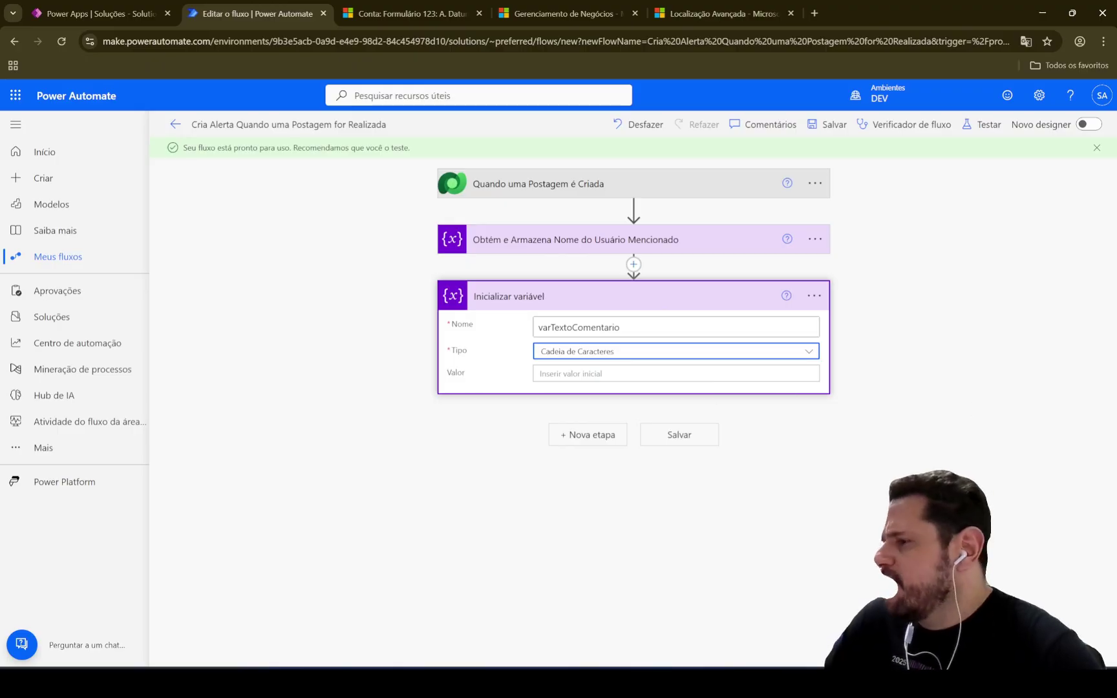
Compare the post text in Advanced Find with the Notepad++ expression that splits body/text at '"]'
left_click(704, 13)
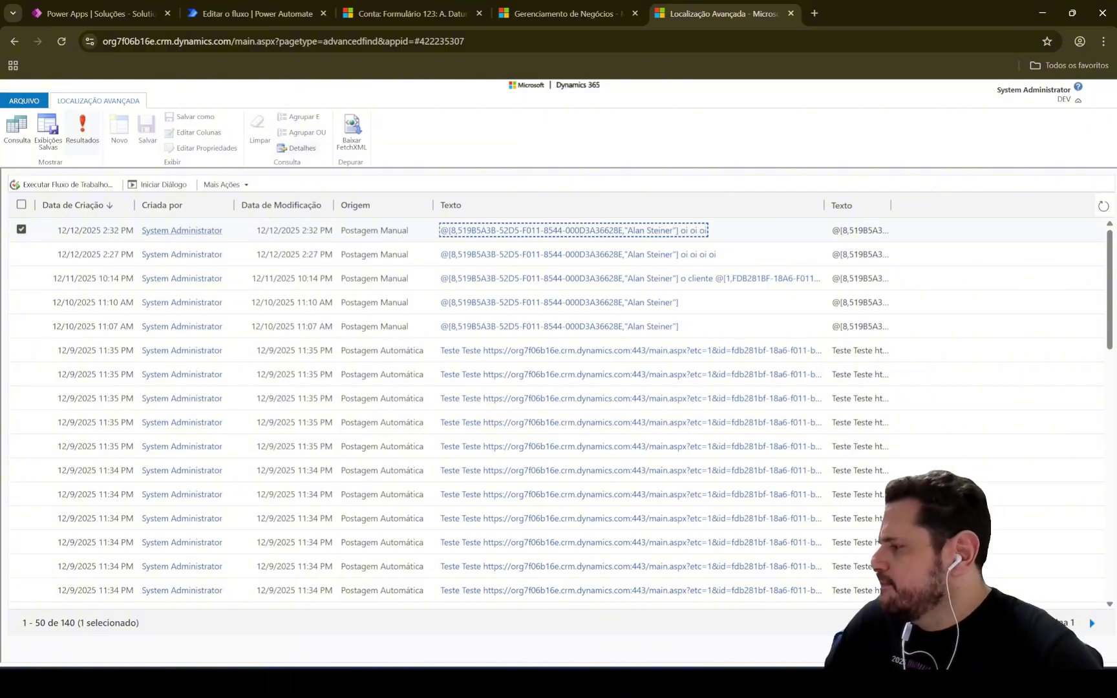
left_click(236, 15)
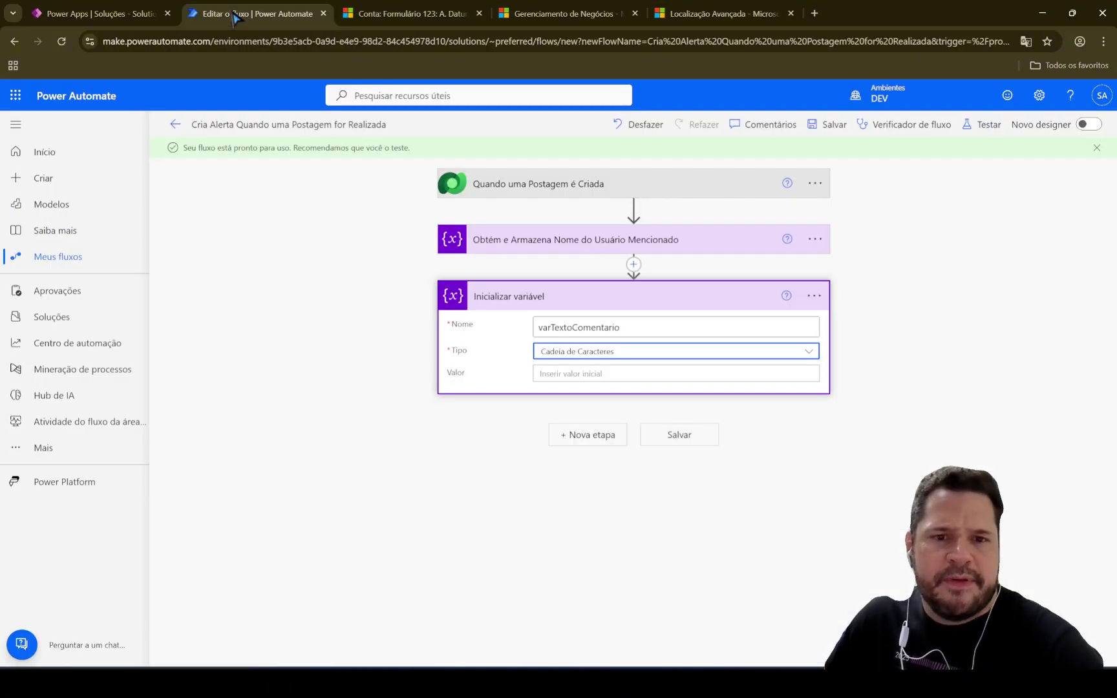
left_click_drag(1116, 155, 916, 86)
left_click(433, 198)
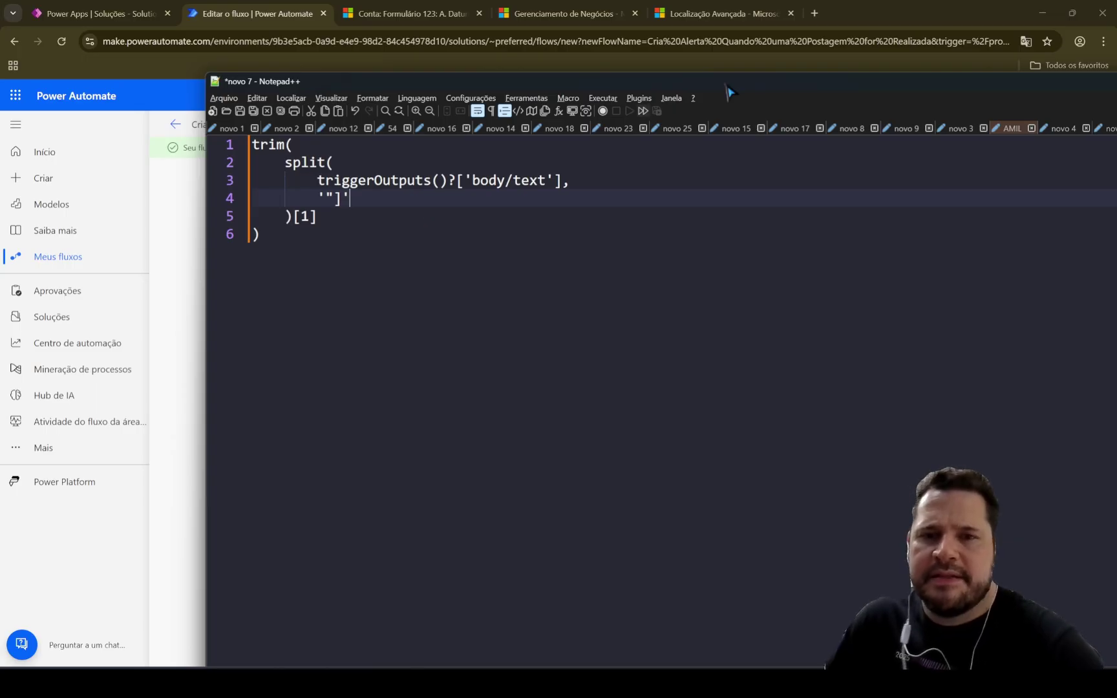
left_click_drag(718, 82, 1116, 107)
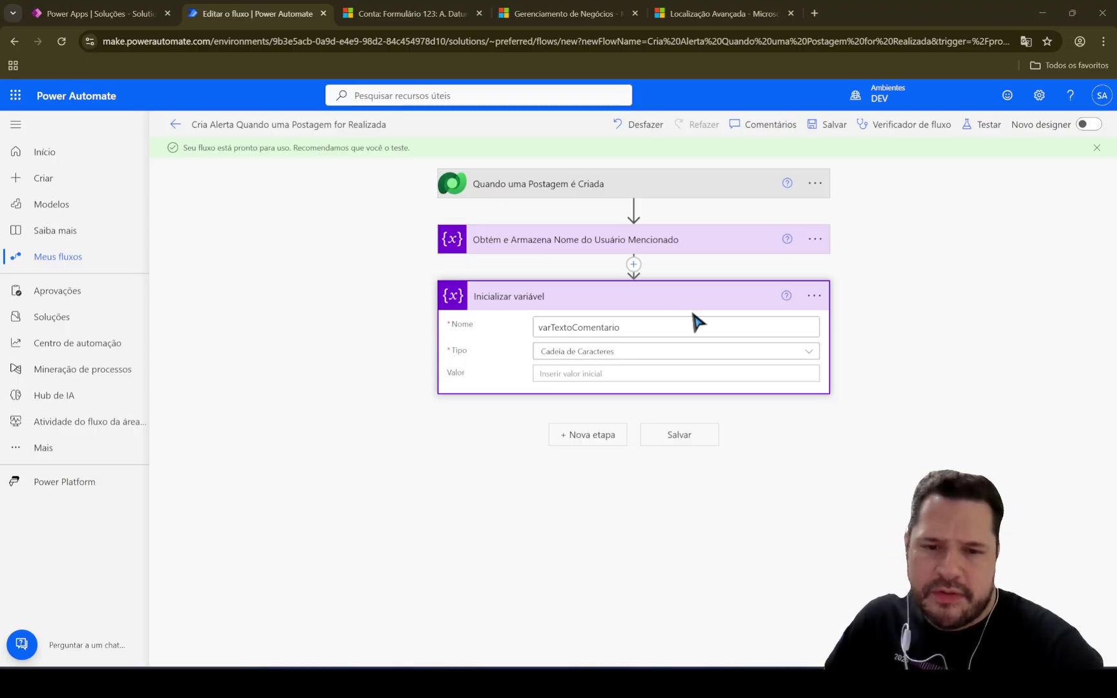
Open the expression editor for the initial value of varTextoComentario
left_click(561, 374)
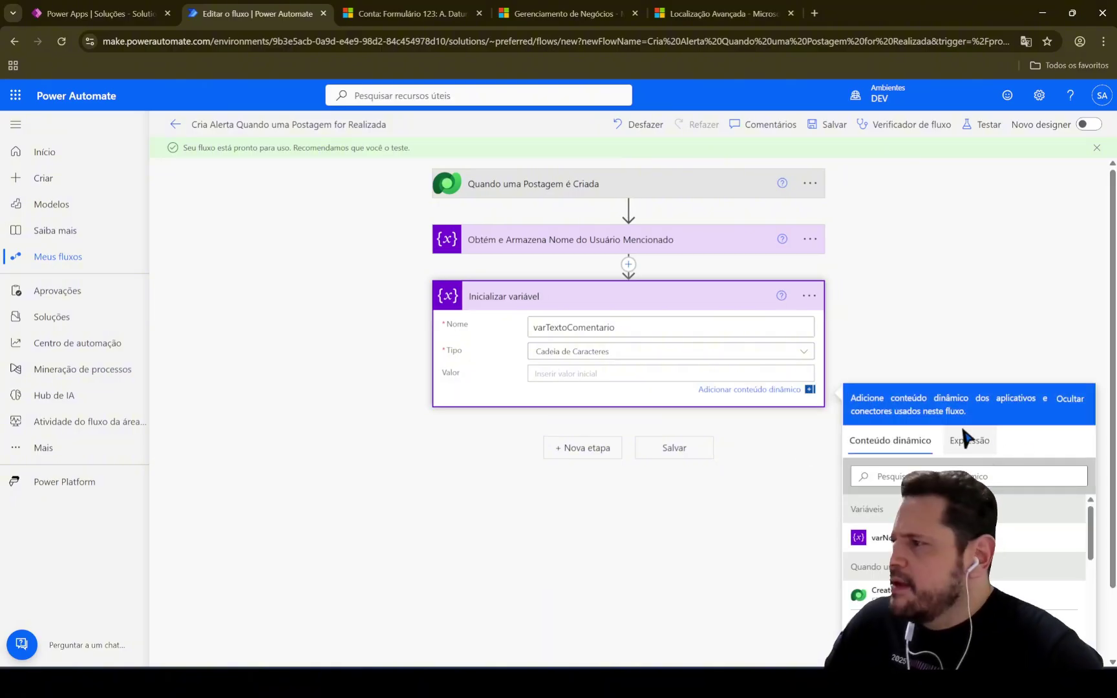
left_click(980, 442)
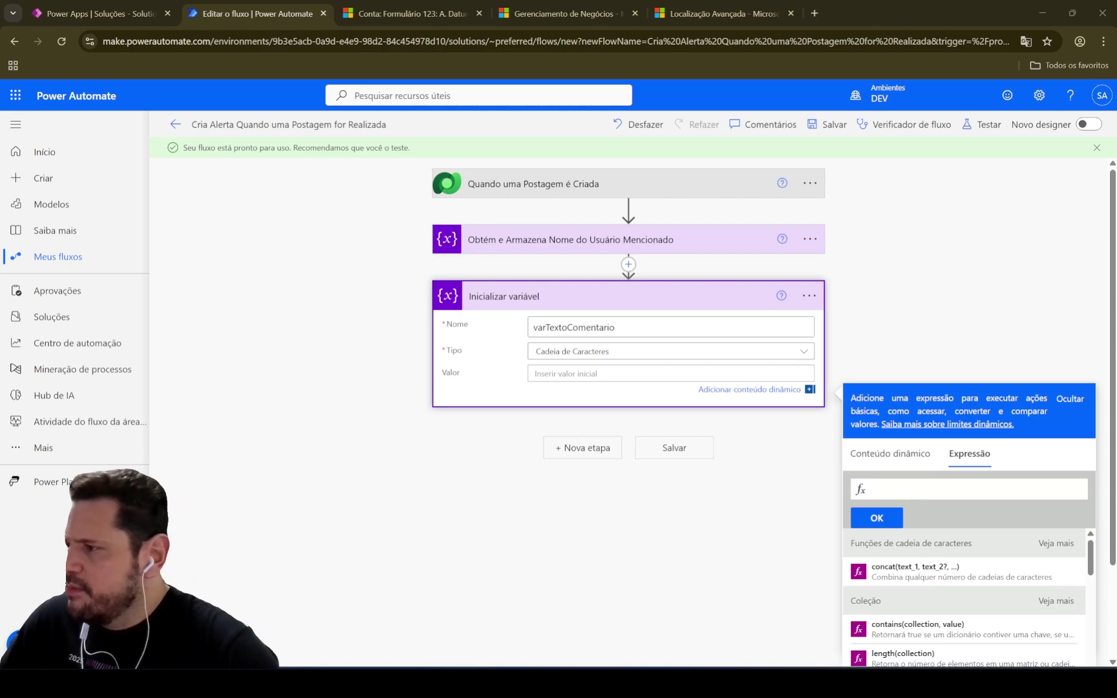
left_click(951, 490)
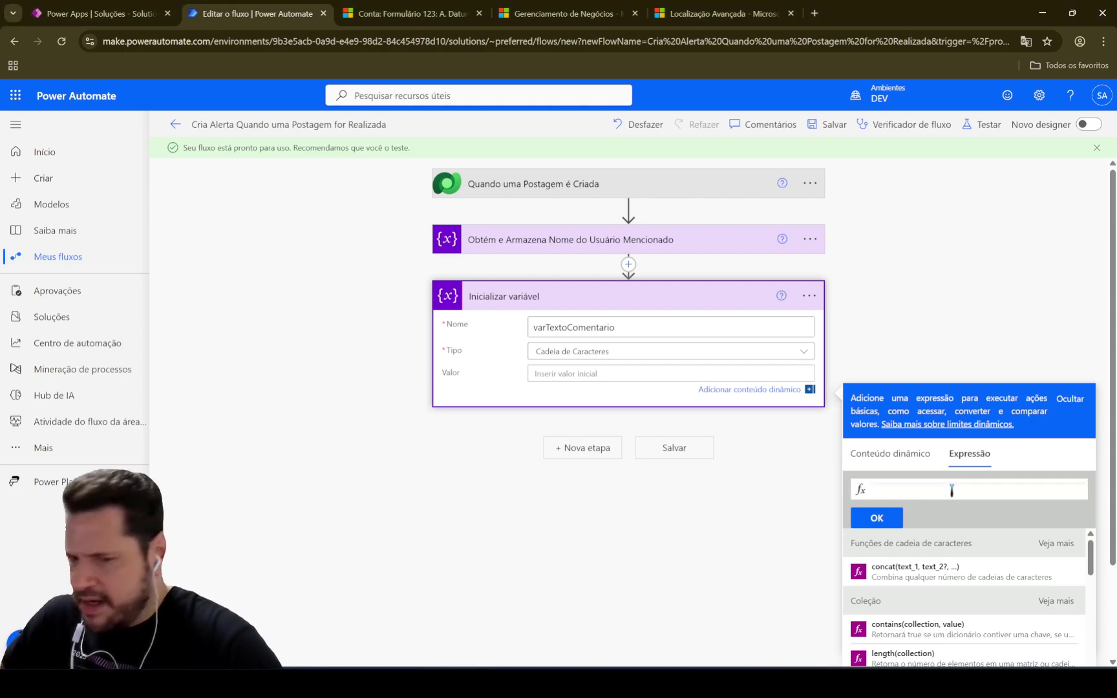
Set the initial value of varTextoComentario to the copied trim(...) expression
key("ctrl+v")
left_click(891, 522)
left_click(742, 538)
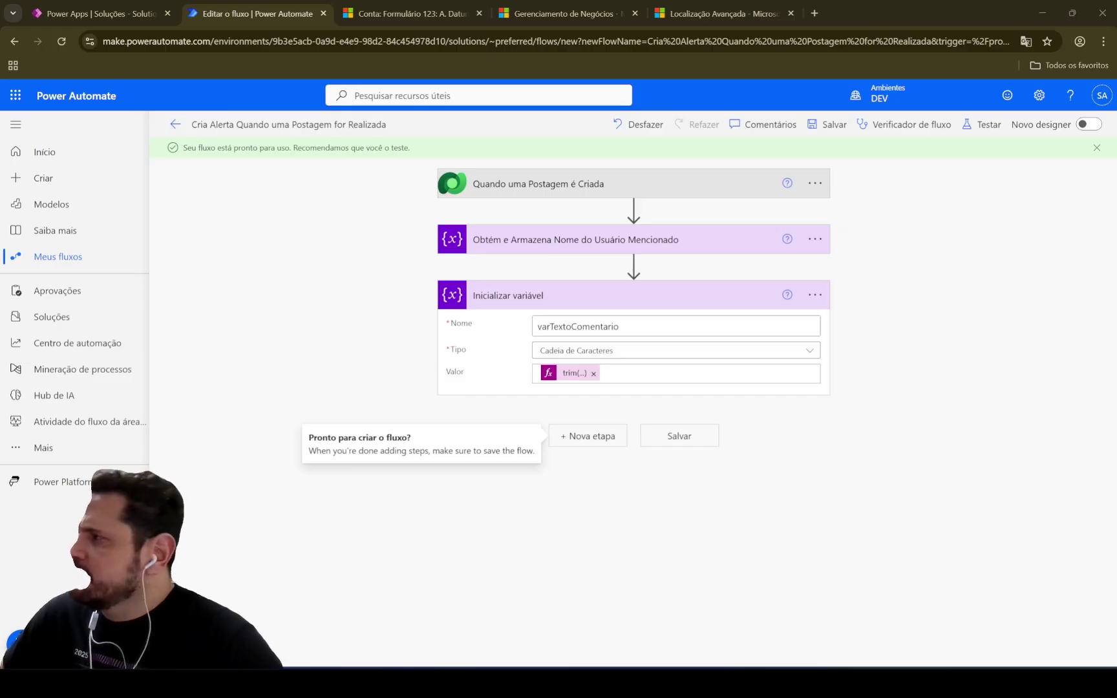
Rename the varTextoComentario initialization action to "Obtém e Armazena Comentário do Post"
left_click(815, 295)
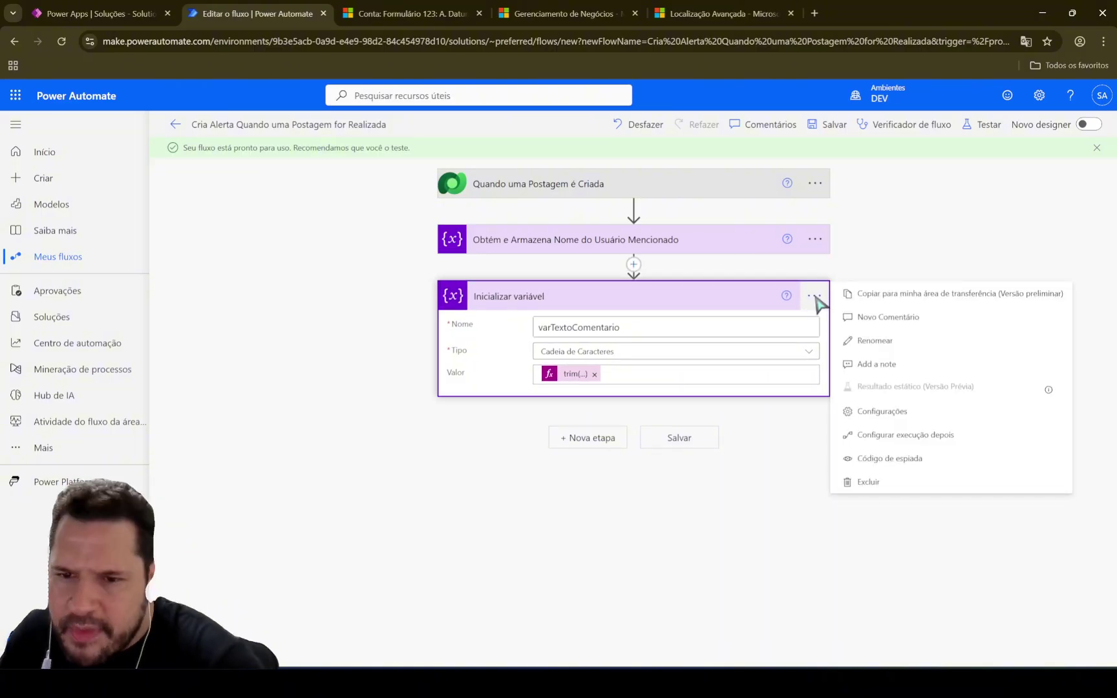
left_click(875, 341)
type("Obtém e Armazena Comentário")
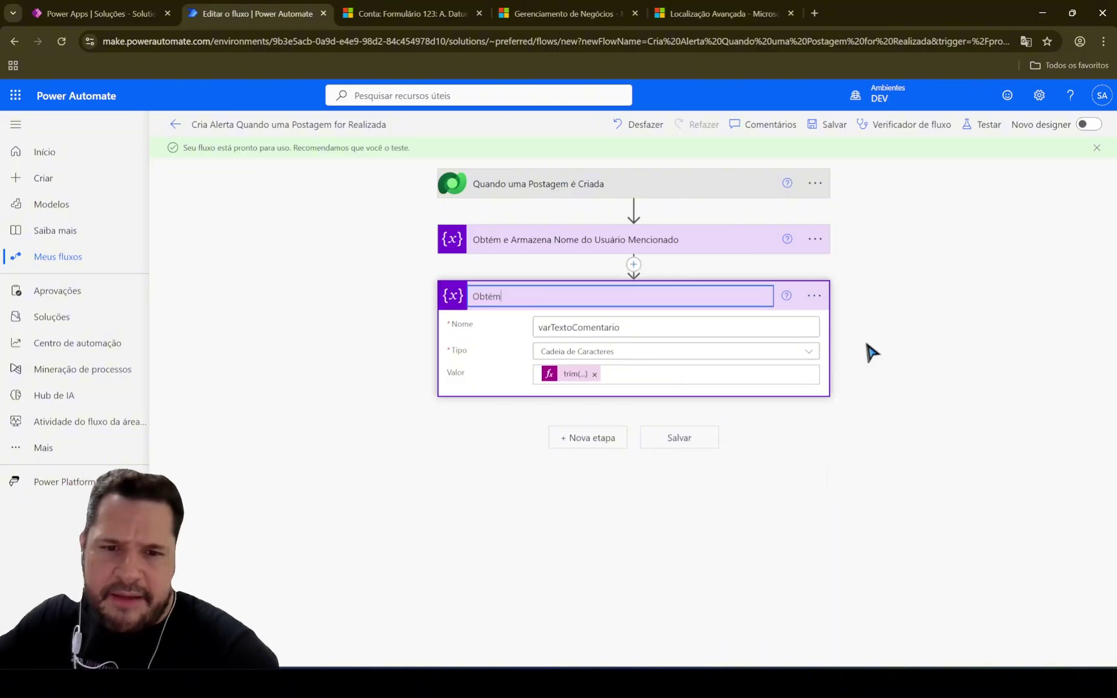
type(" do Post")
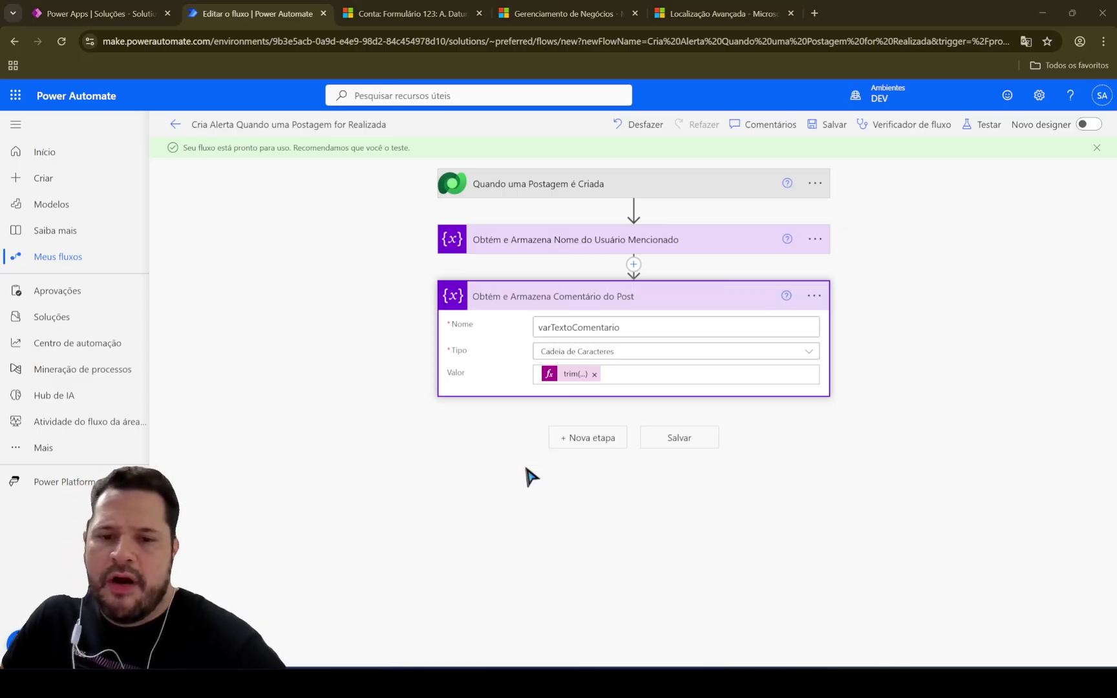
Add a Microsoft Dataverse "Obter uma linha por ID" action after the comment variable, finding it with "obter id"
left_click(594, 440)
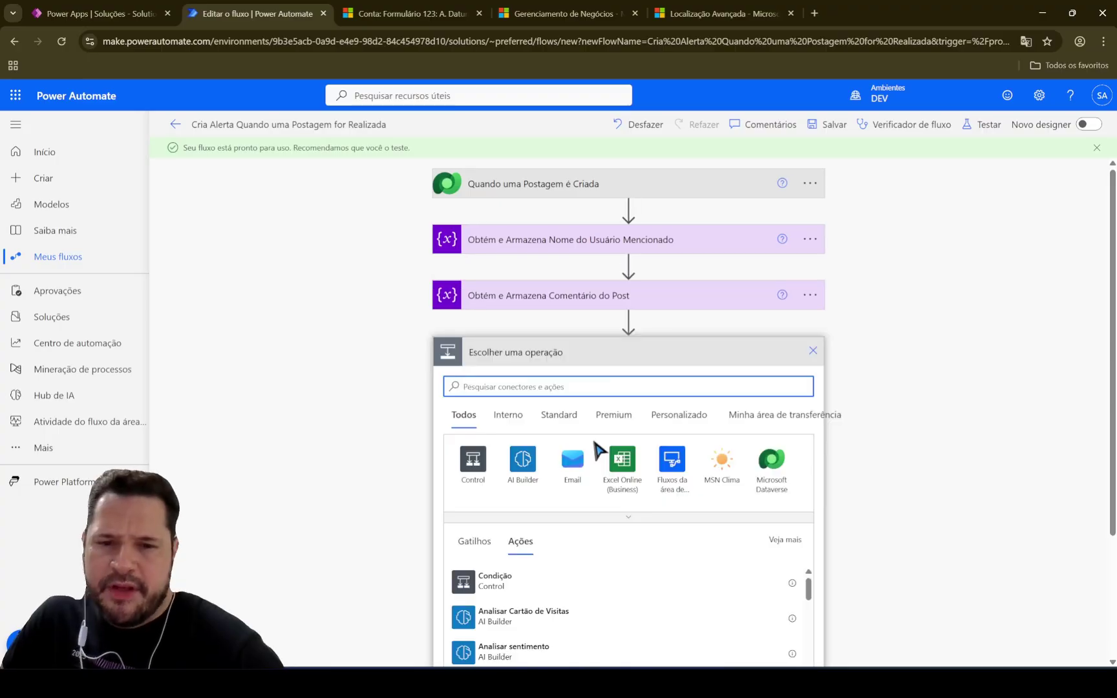
left_click(571, 386)
type("obter id")
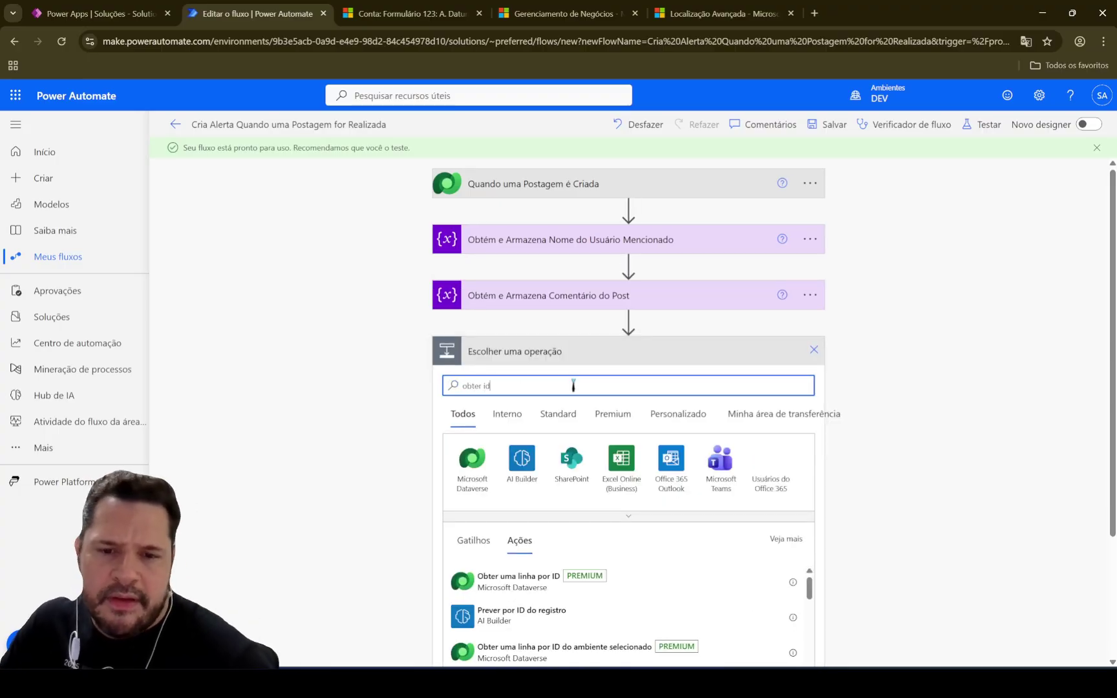
scroll(665, 401, "down", 3)
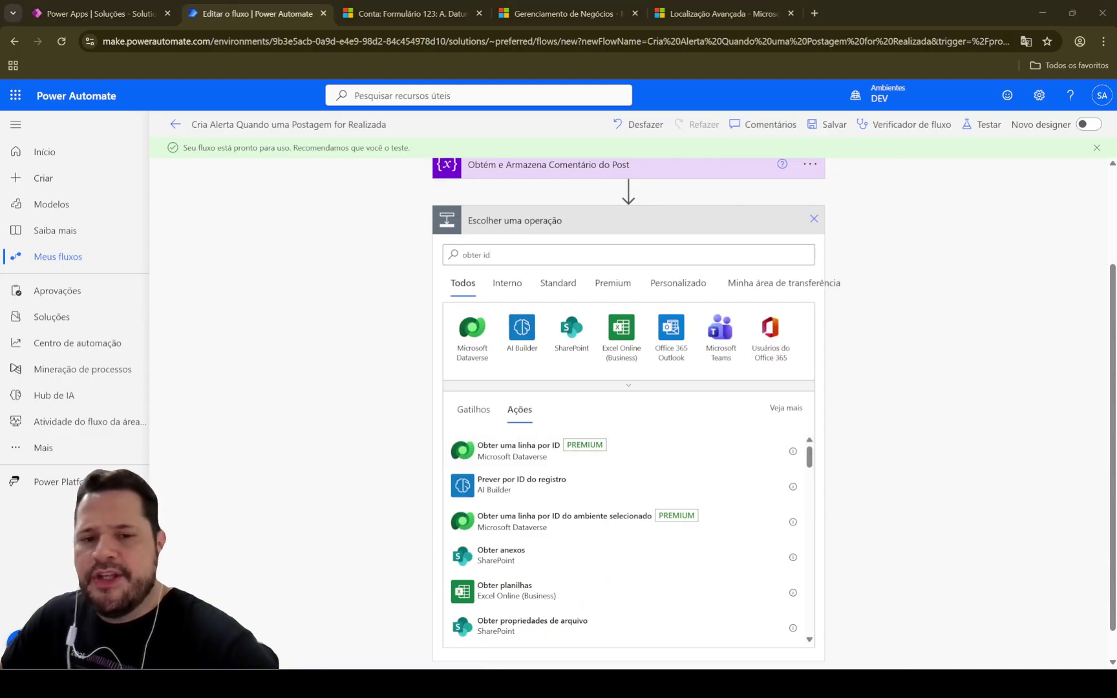
left_click(497, 447)
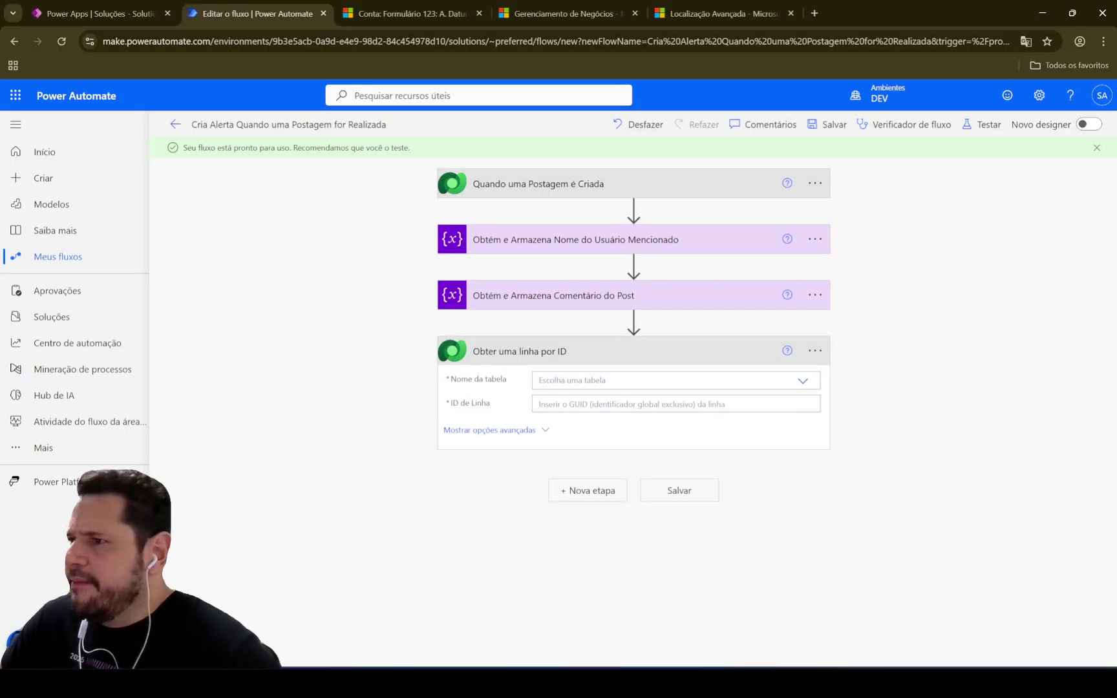
Set the new row retrieval action's table to Postagens and show its advanced options
left_click(647, 386)
type("postagem")
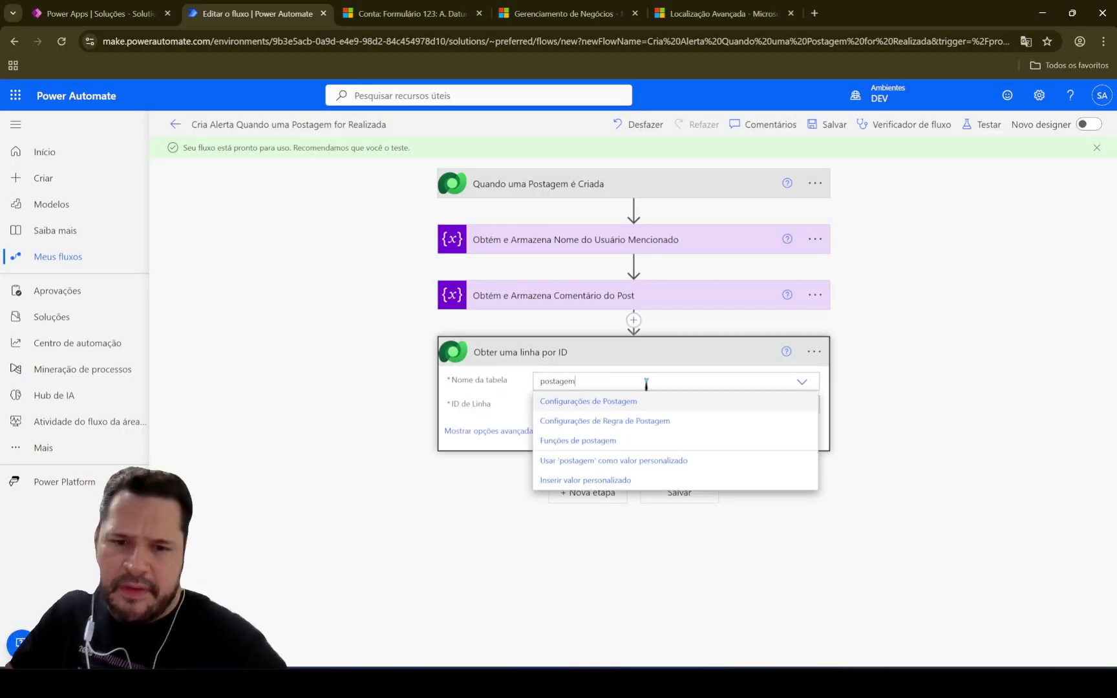
key("BackSpace")
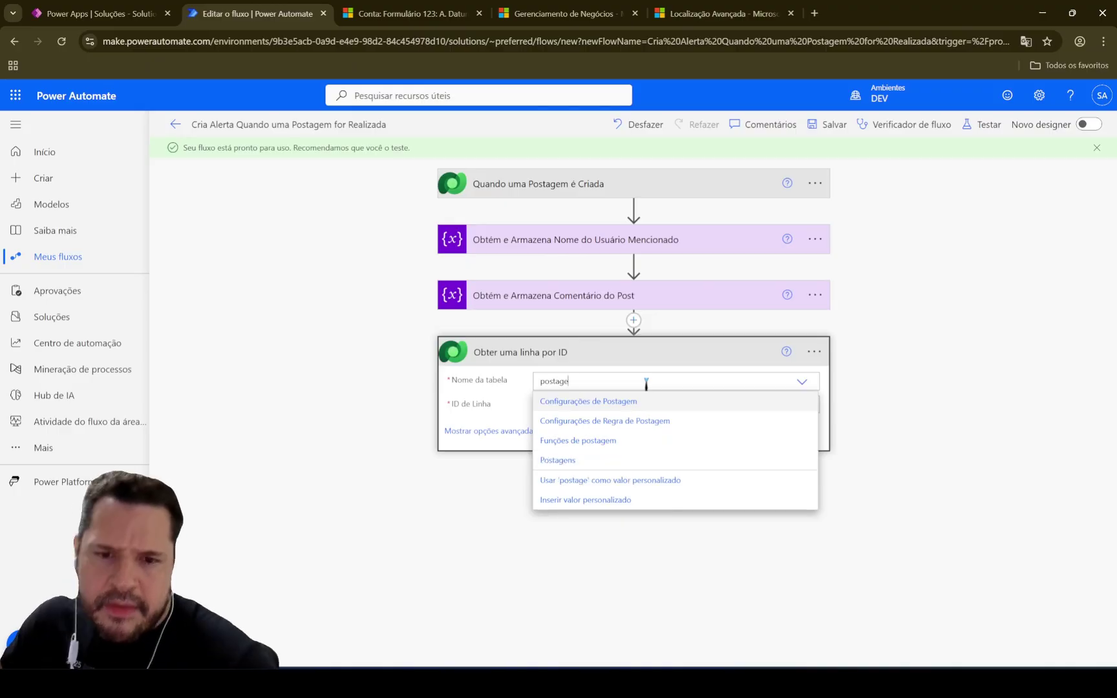
left_click(604, 462)
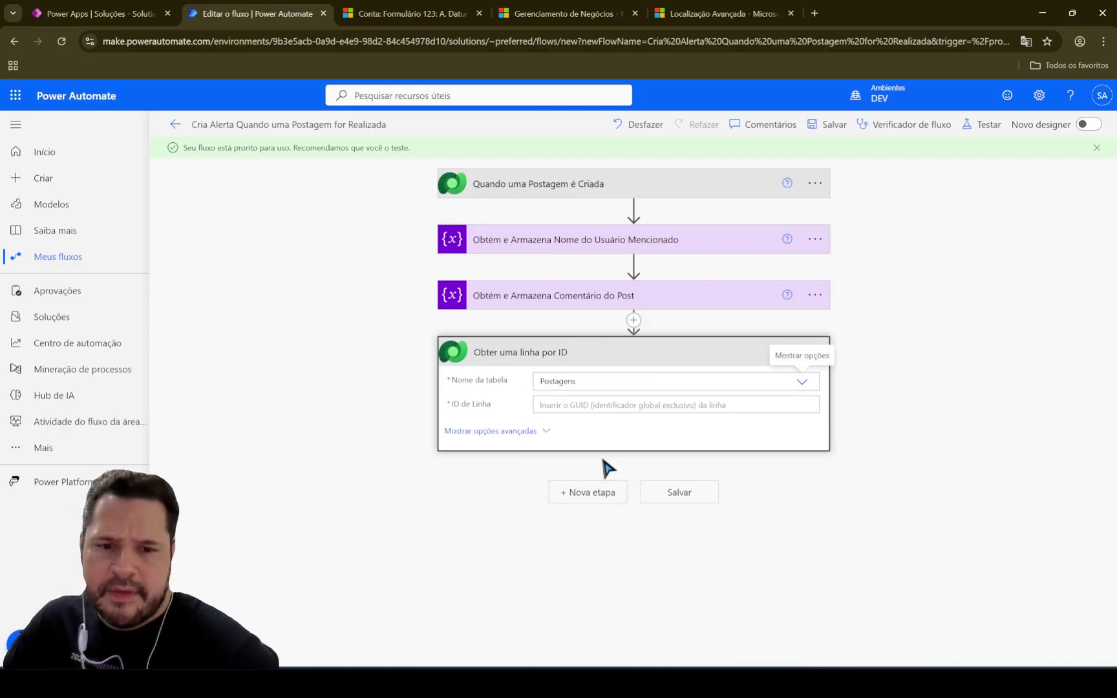
left_click(543, 431)
Set the Postagens action's row ID to the trigger's dynamic value Post, the unique identifier
left_click(591, 406)
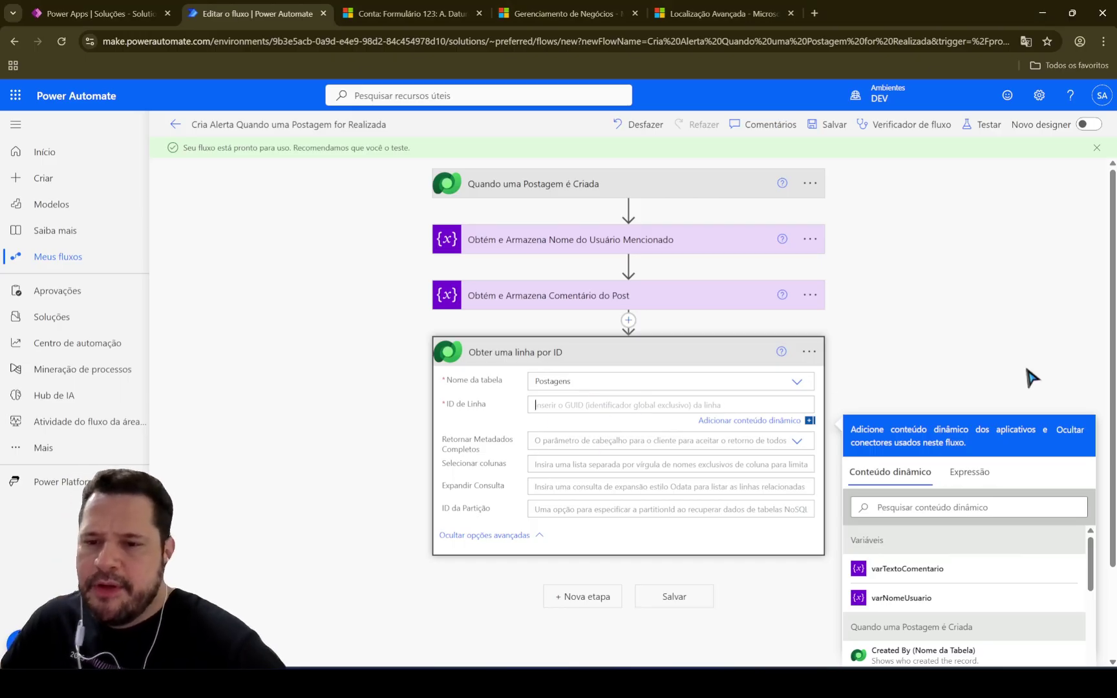
scroll(1025, 362, "down", 2)
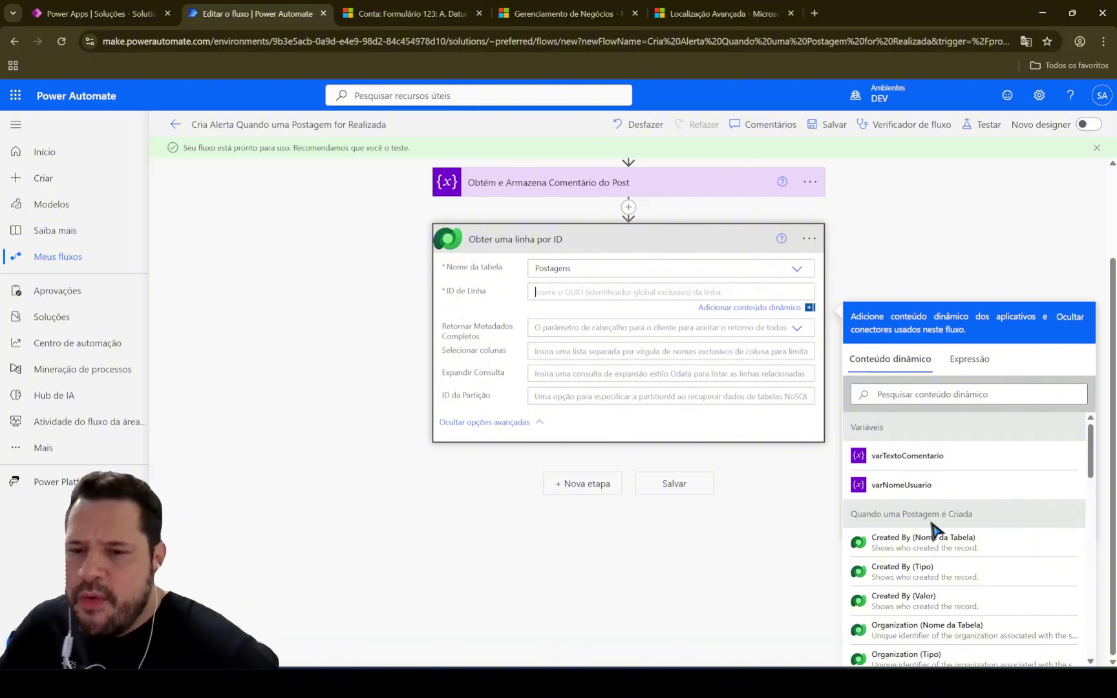
scroll(902, 517, "down", 1)
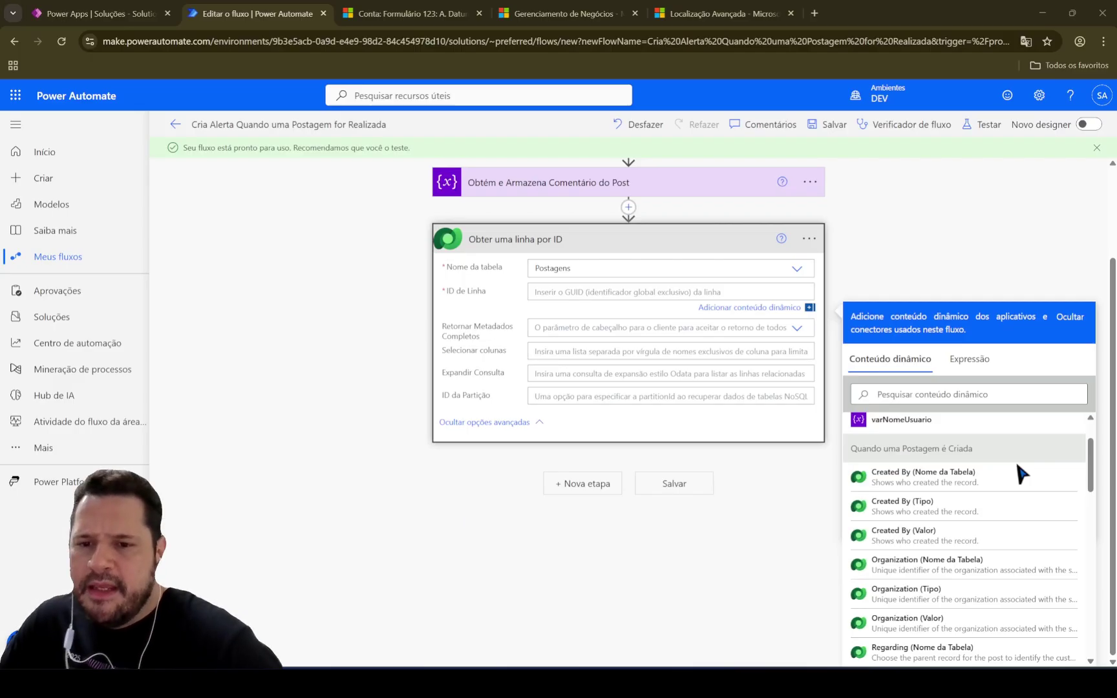
left_click(951, 332)
type("post")
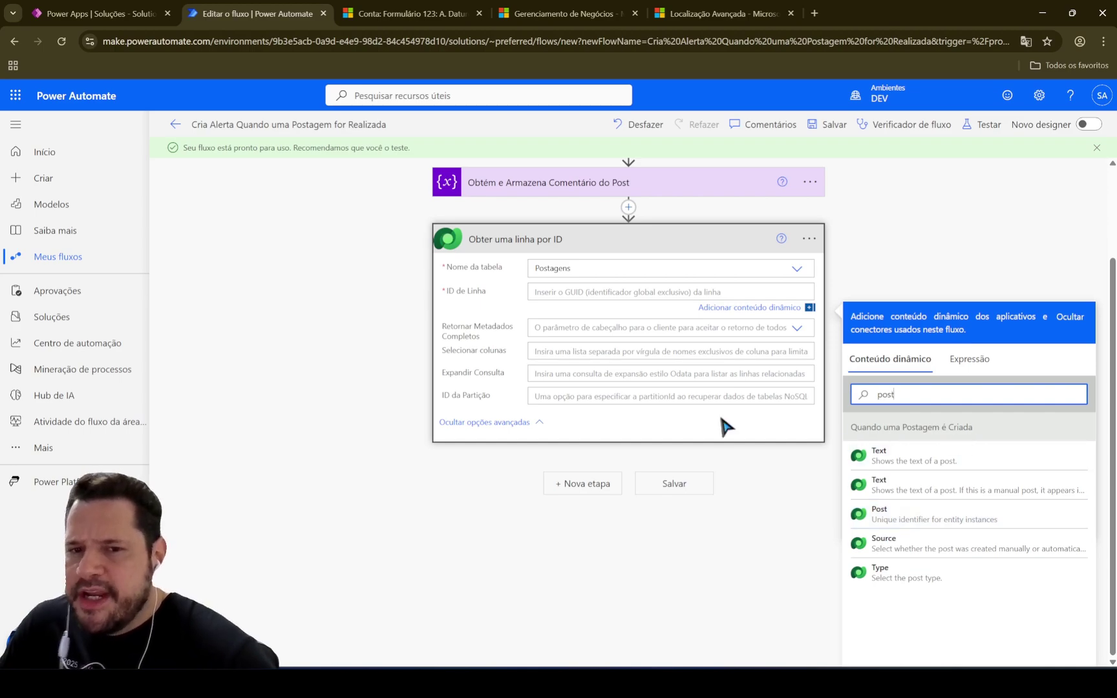
scroll(722, 420, "up", 2)
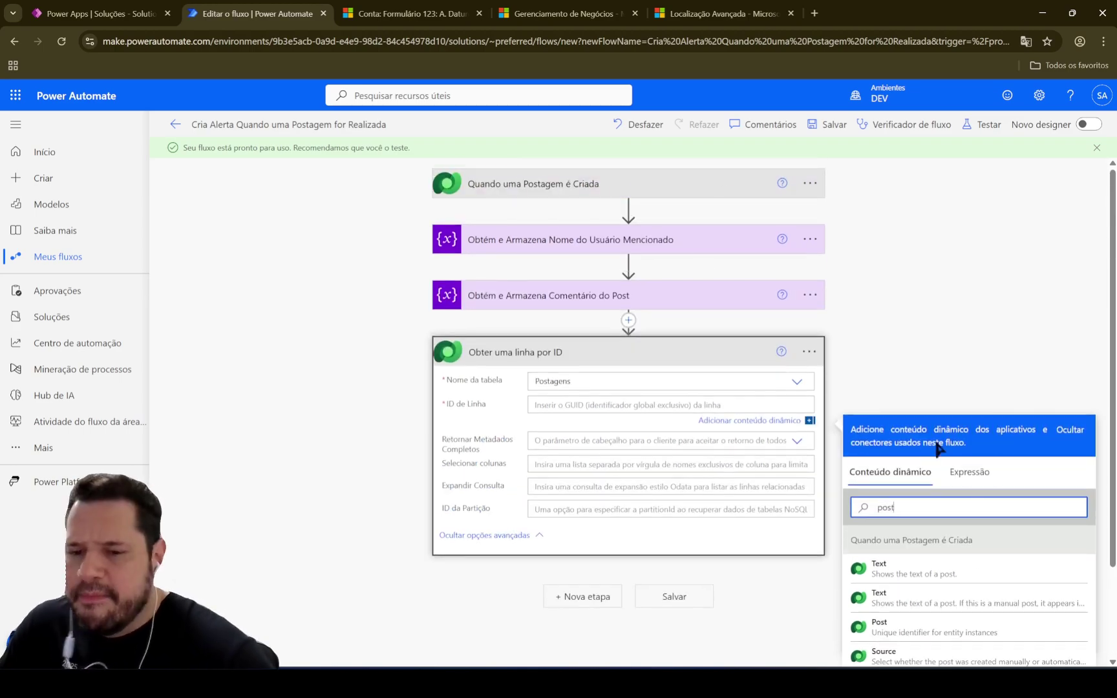
scroll(936, 447, "down", 1)
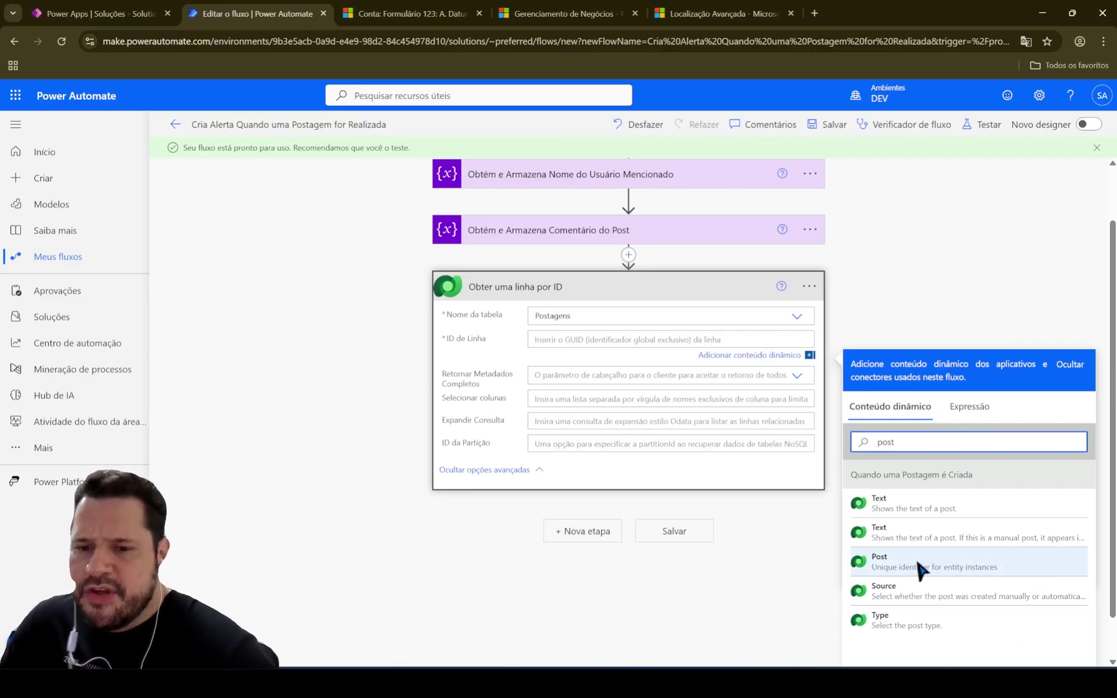
left_click(866, 566)
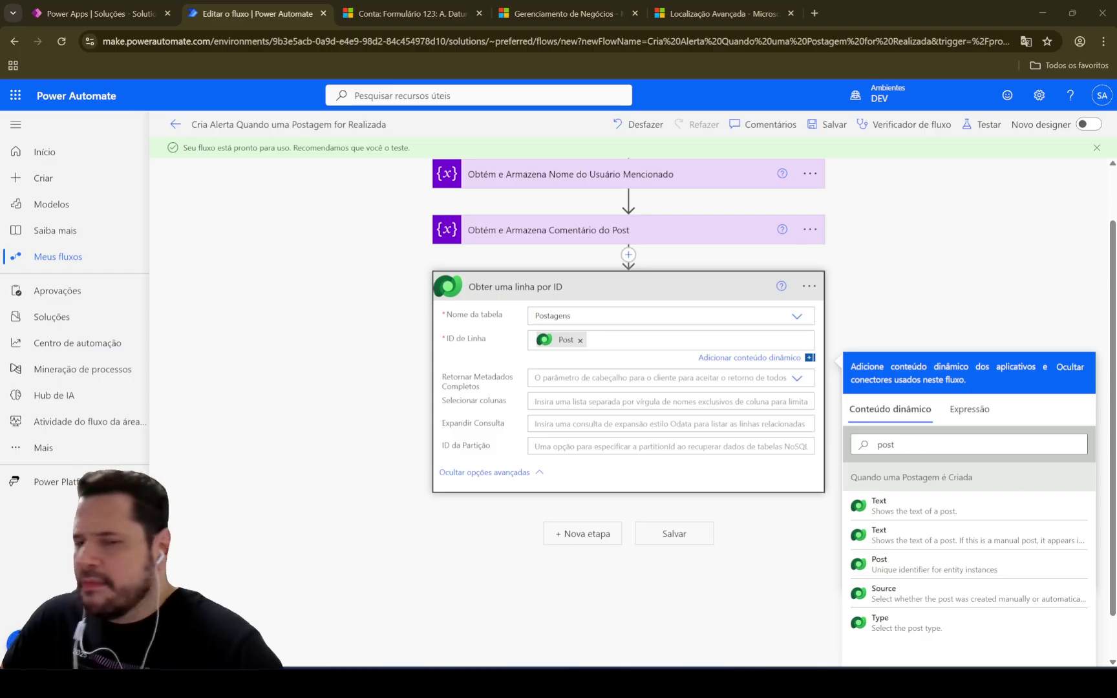
Rename the Postagens retrieval action to "Obter Dados da Postagem" and collapse its card
left_click(611, 285)
left_click(704, 357)
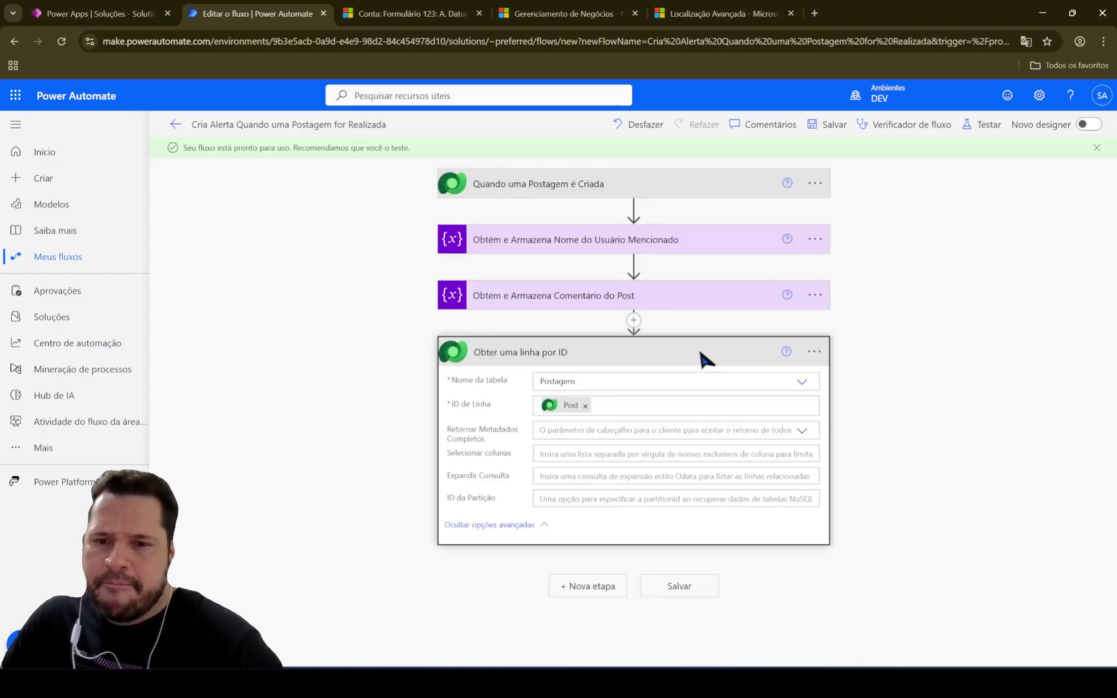
left_click(816, 352)
left_click(467, 395)
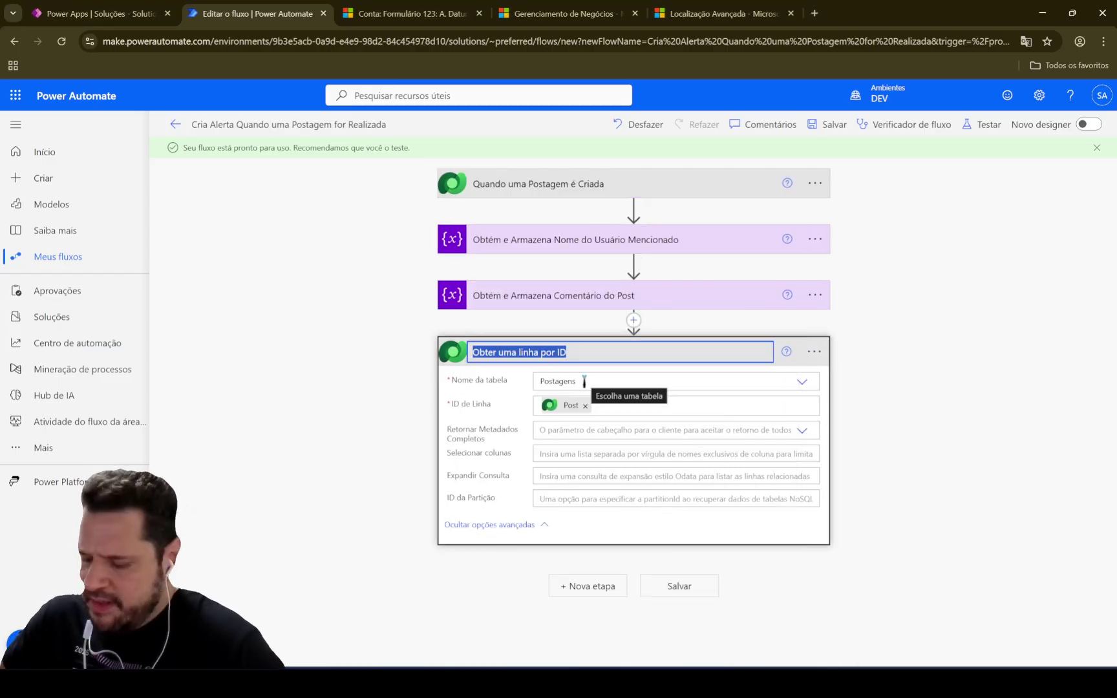
type("Obter Dados da Postagem")
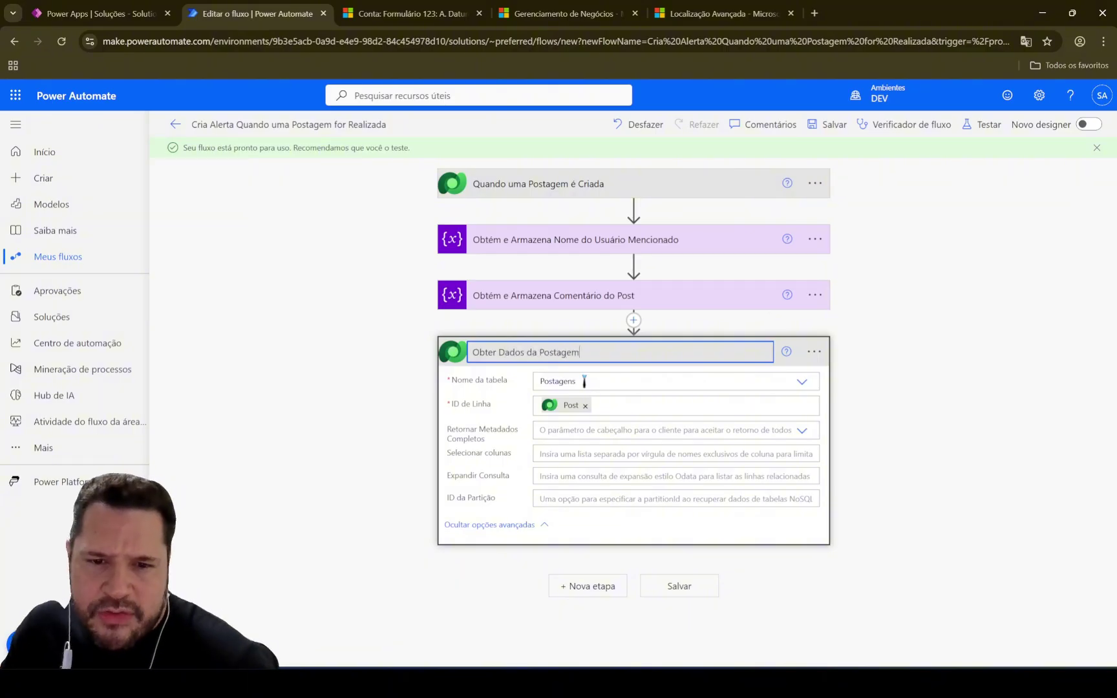
left_click(896, 357)
left_click(664, 355)
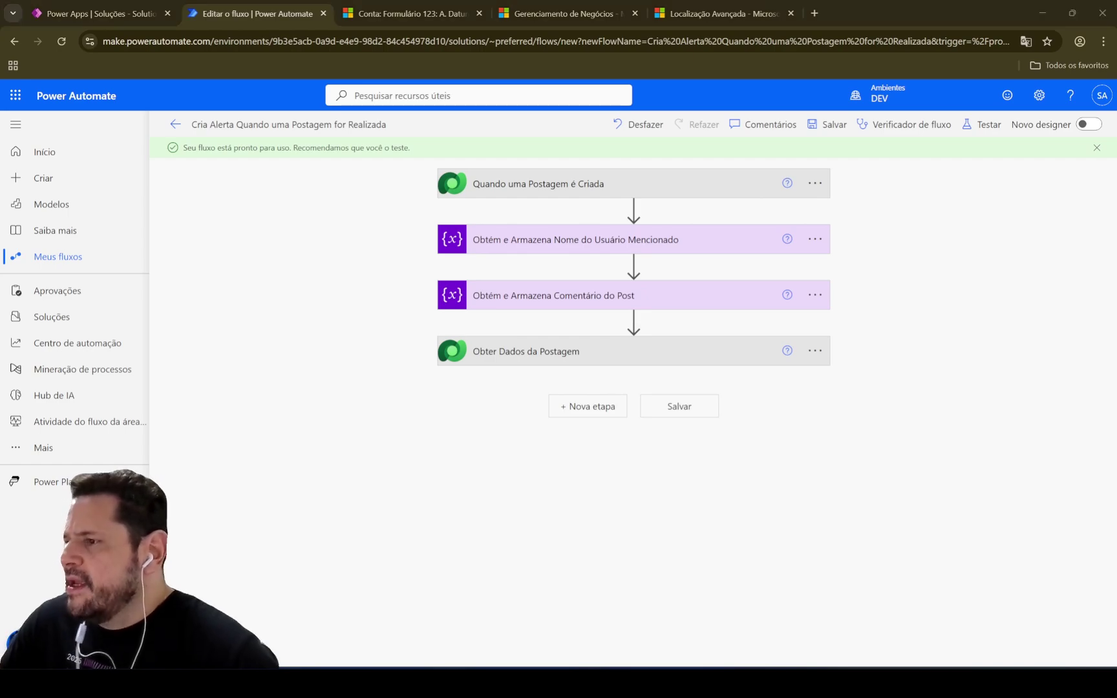
Add another Dataverse "Obter uma linha por ID" action below "Obter Dados da Postagem"
key("alt+Tab")
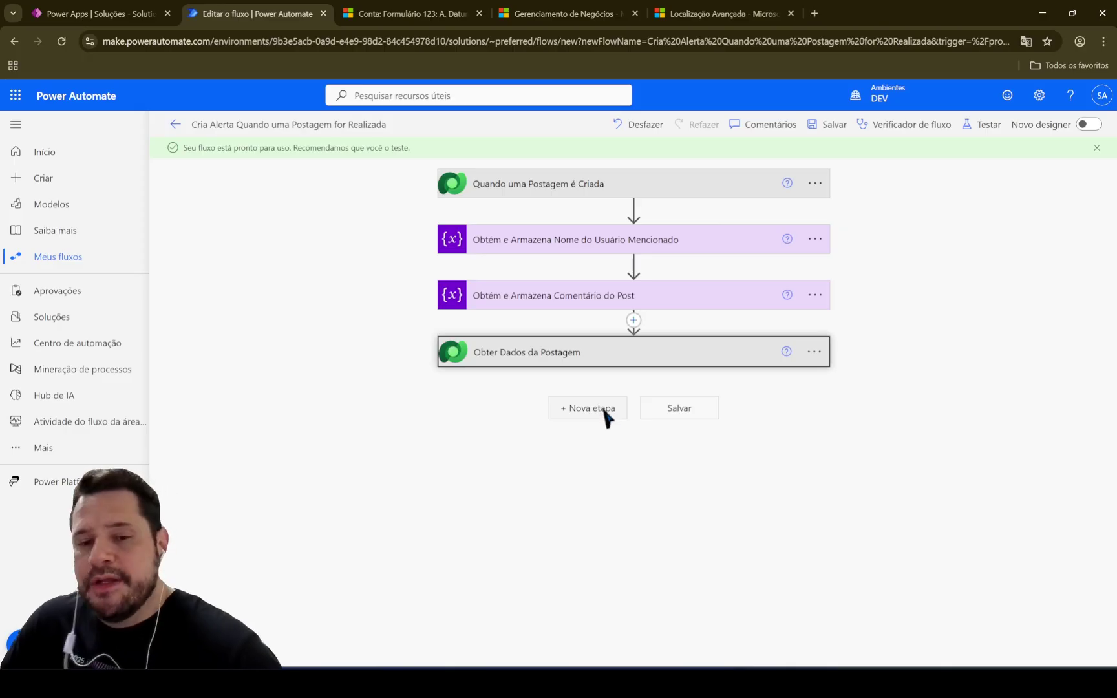
left_click(582, 413)
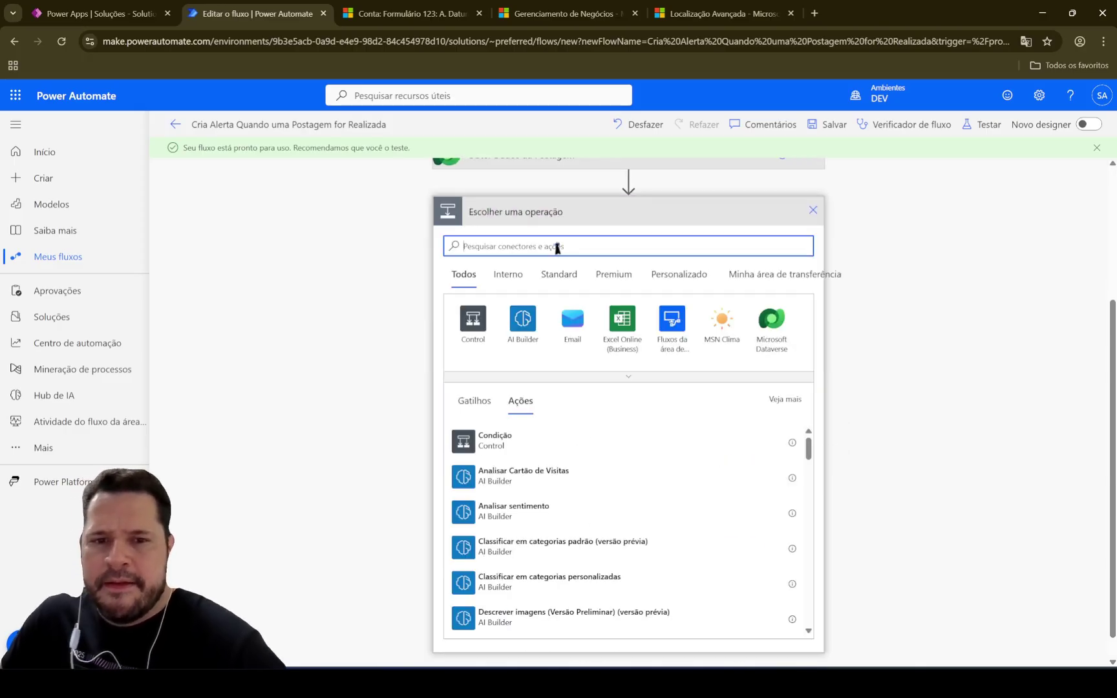
type("obter id")
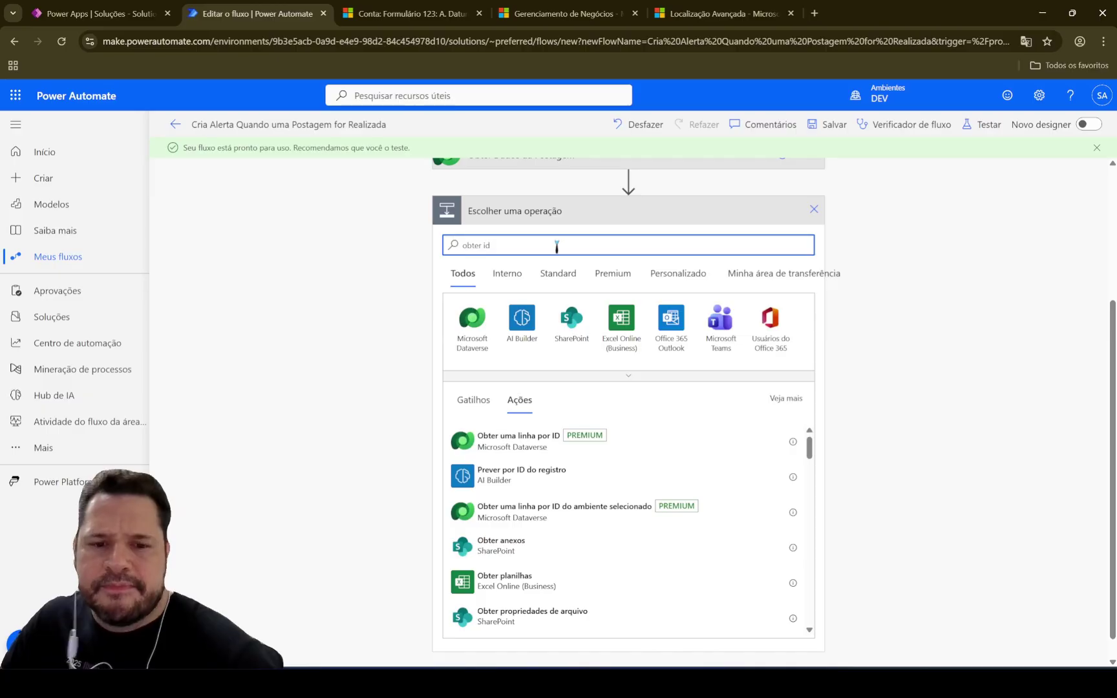
left_click(545, 454)
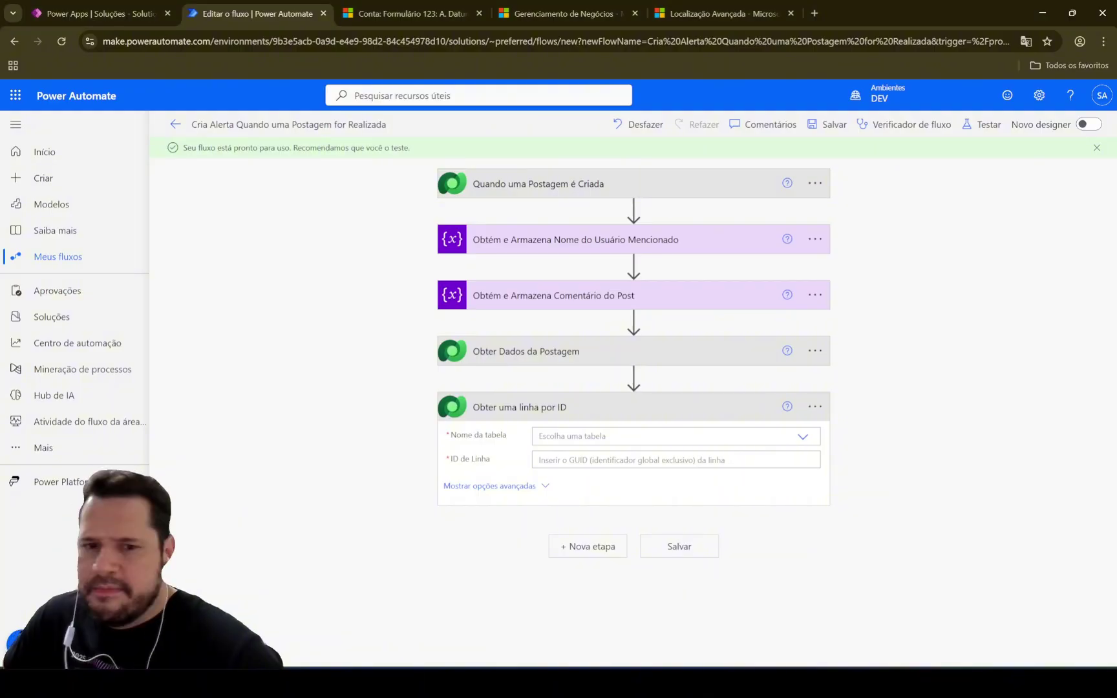
Set the second row retrieval action's table to Usuários and show its advanced options
left_click(589, 437)
type("usuários")
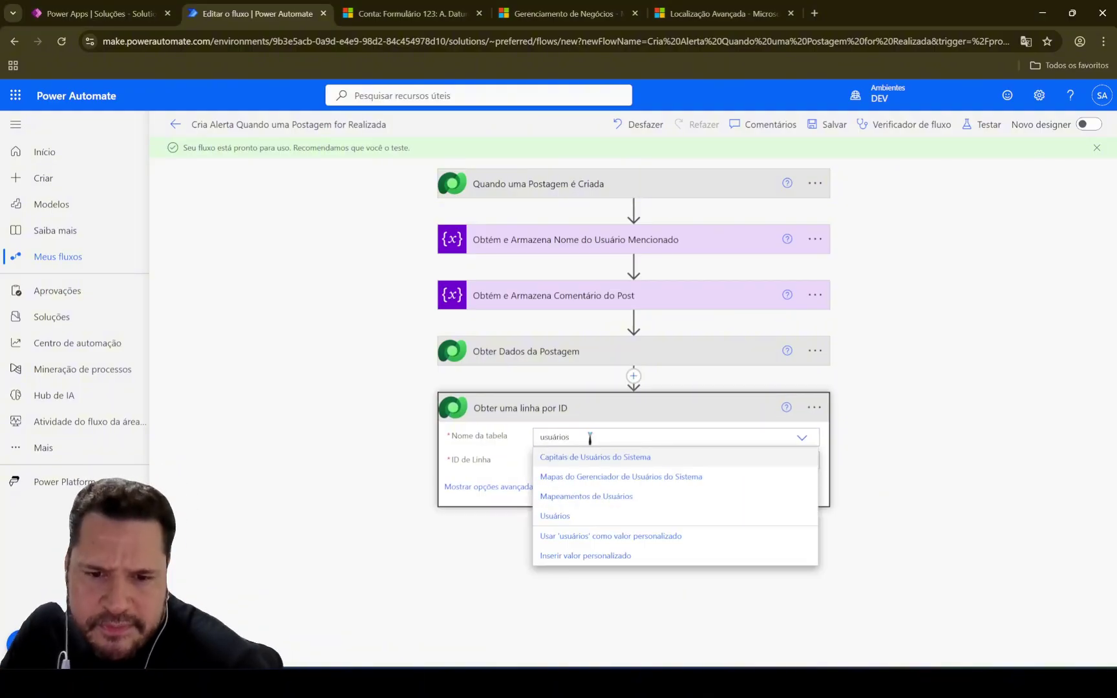
left_click(568, 517)
left_click(542, 488)
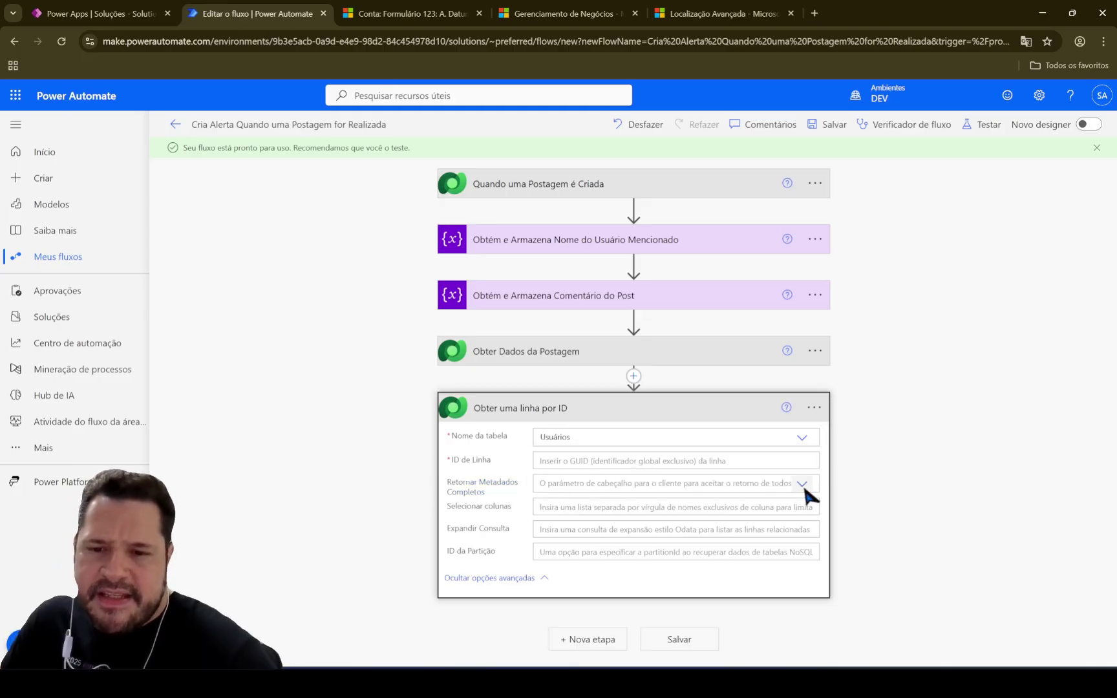
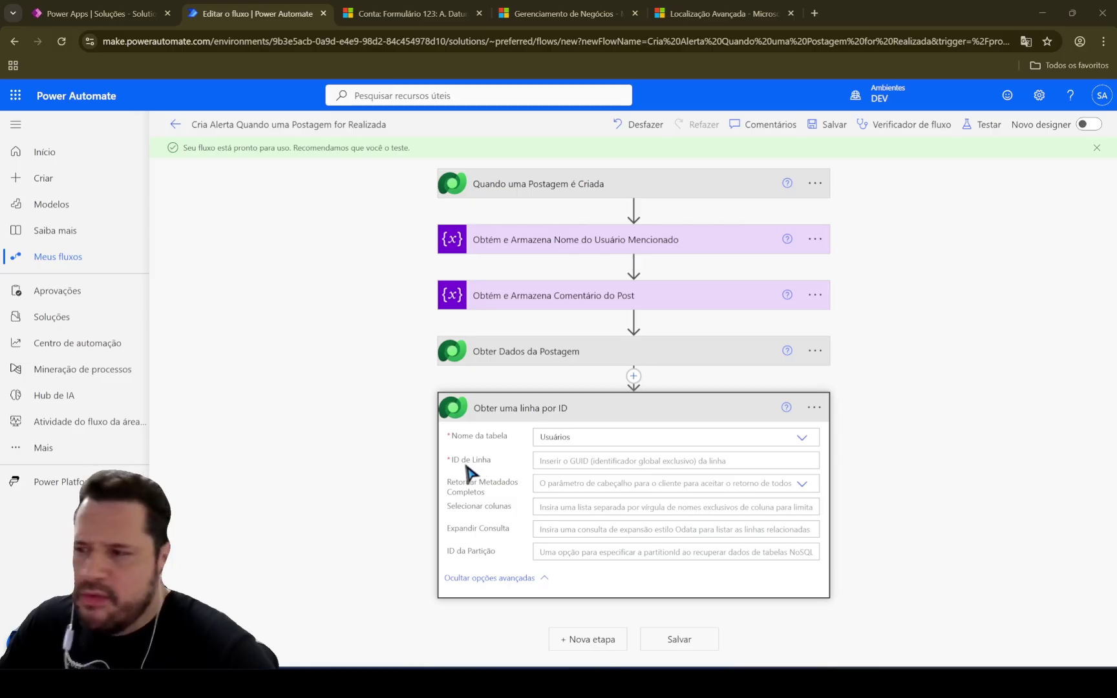
Set the Usuários action's row ID to "Created By (Valor)" from the trigger "Quando uma Postagem é Criada"
left_click(579, 461)
scroll(1007, 461, "down", 3)
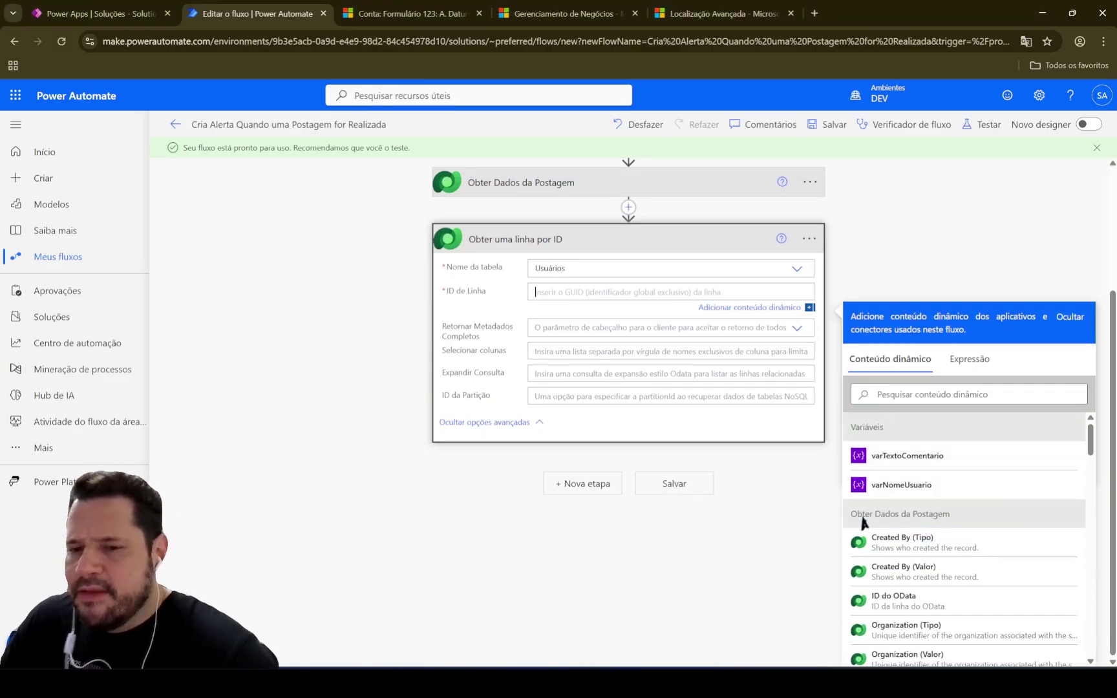
scroll(723, 453, "up", 3)
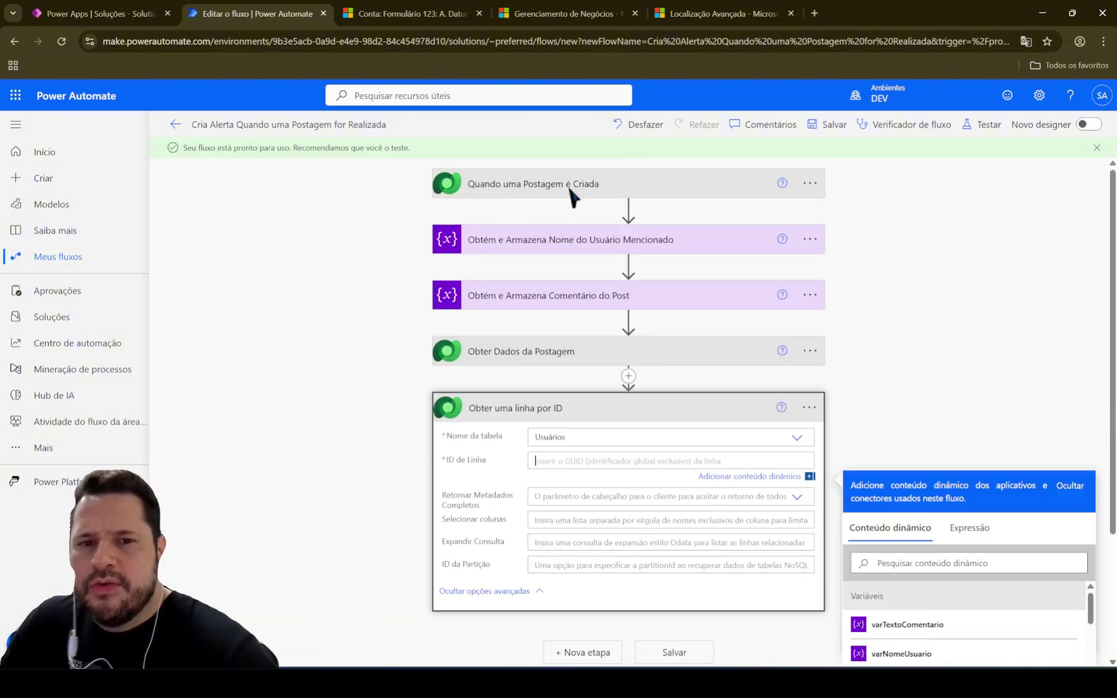
scroll(956, 361, "down", 3)
left_click(927, 393)
type("createdby")
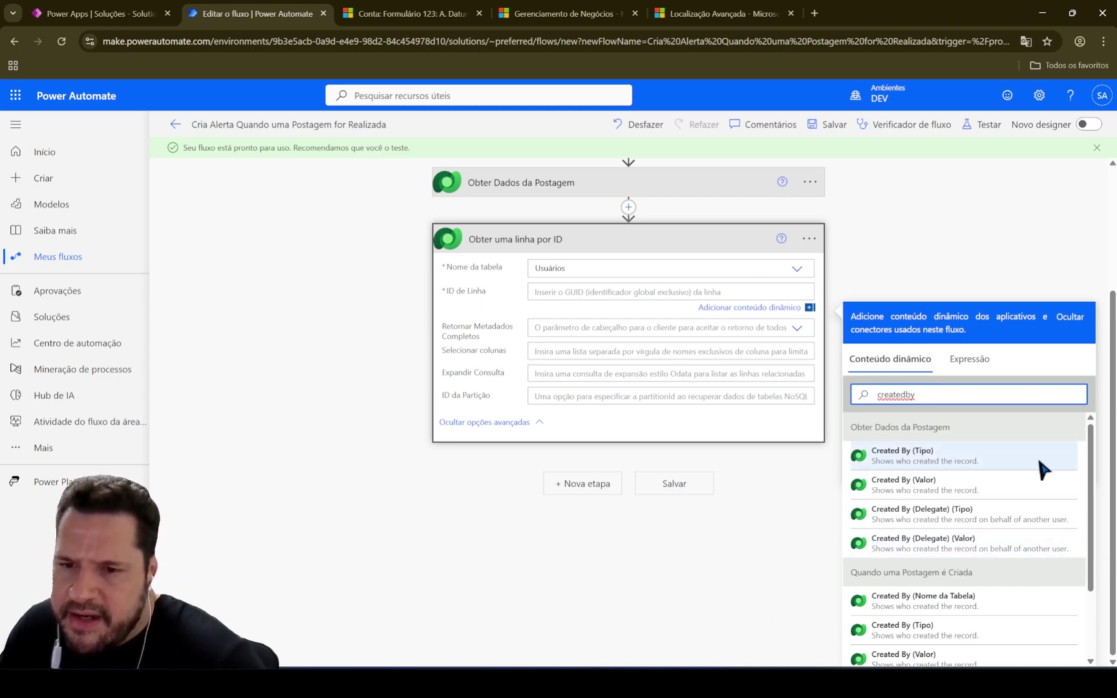
scroll(1043, 466, "down", 1)
scroll(1022, 456, "up", 1)
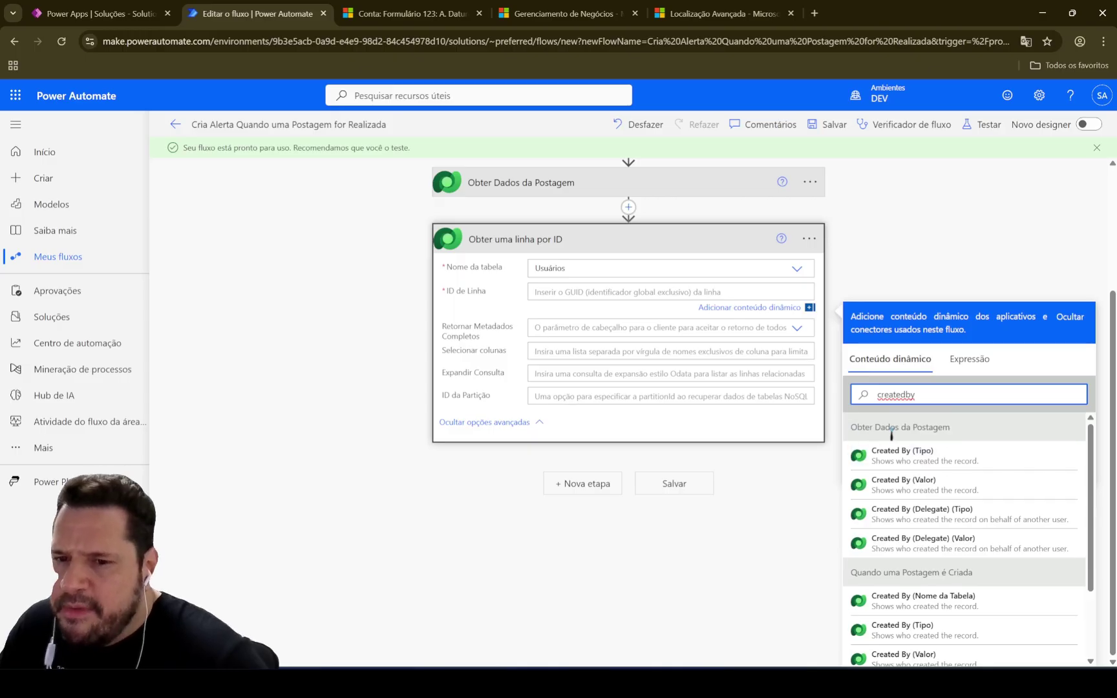
scroll(955, 427, "down", 2)
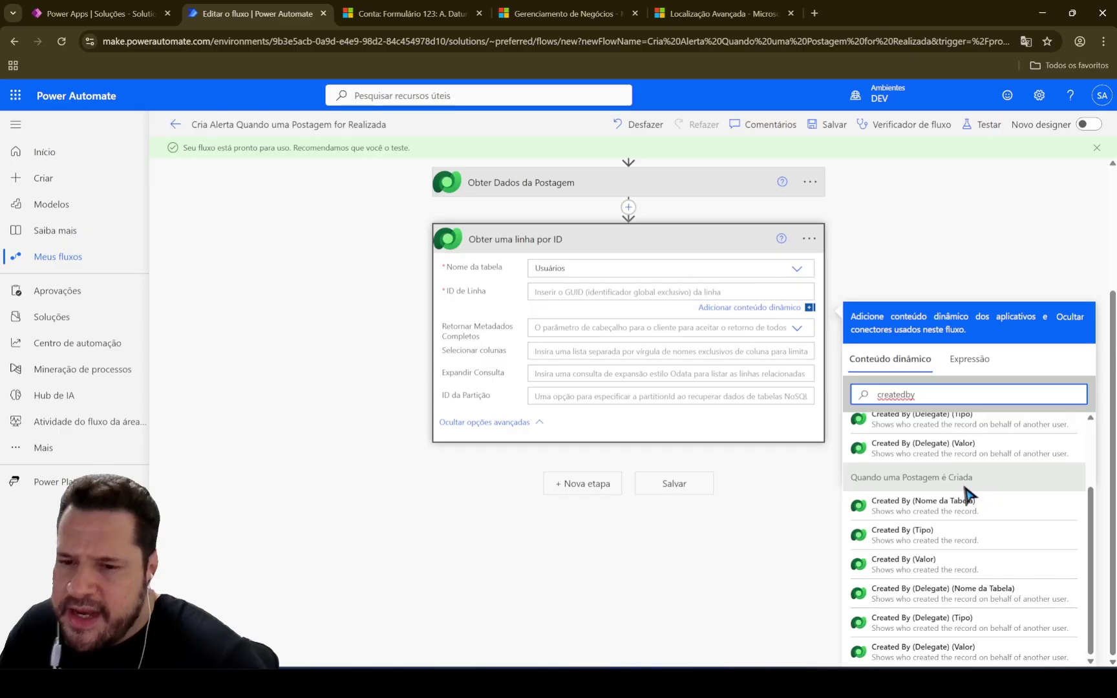
left_click(923, 574)
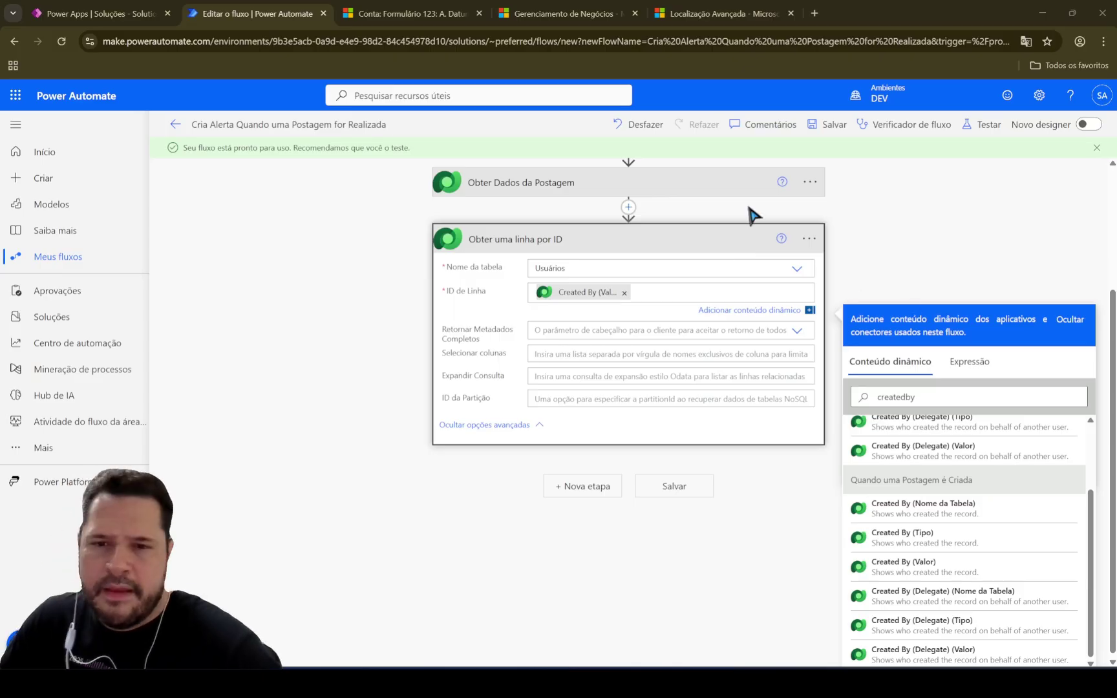
Rename the Usuários row retrieval action to "Obter Dados Usuário Que Fez a Postagem" and collapse its card
left_click(810, 241)
left_click(814, 408)
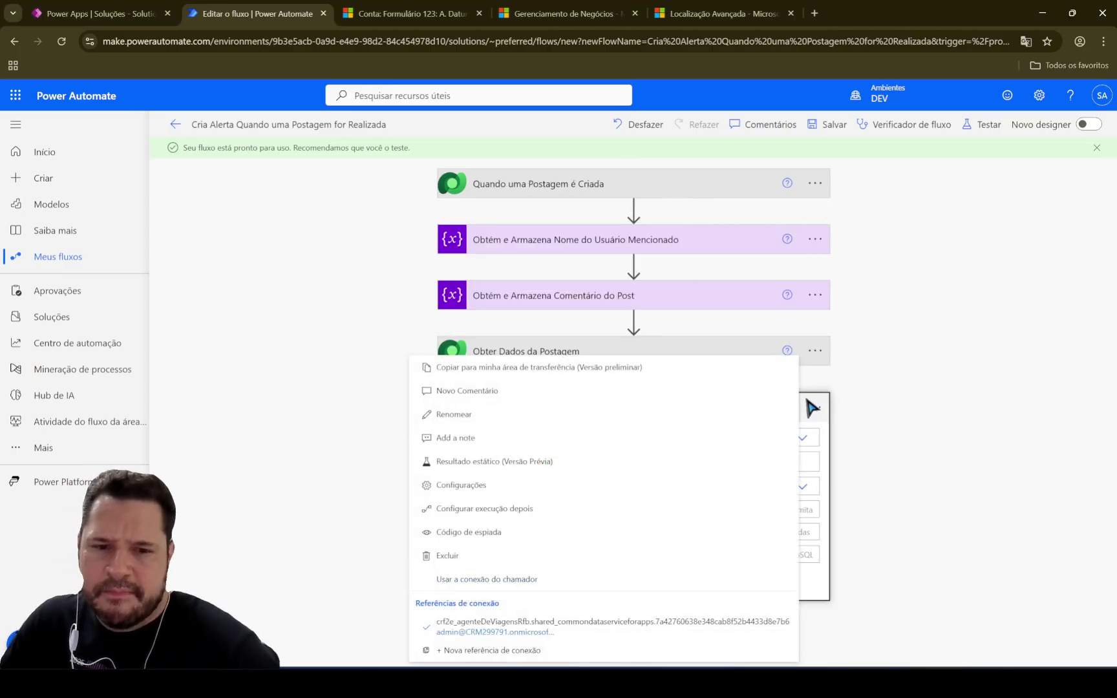
left_click(518, 418)
type("Ob")
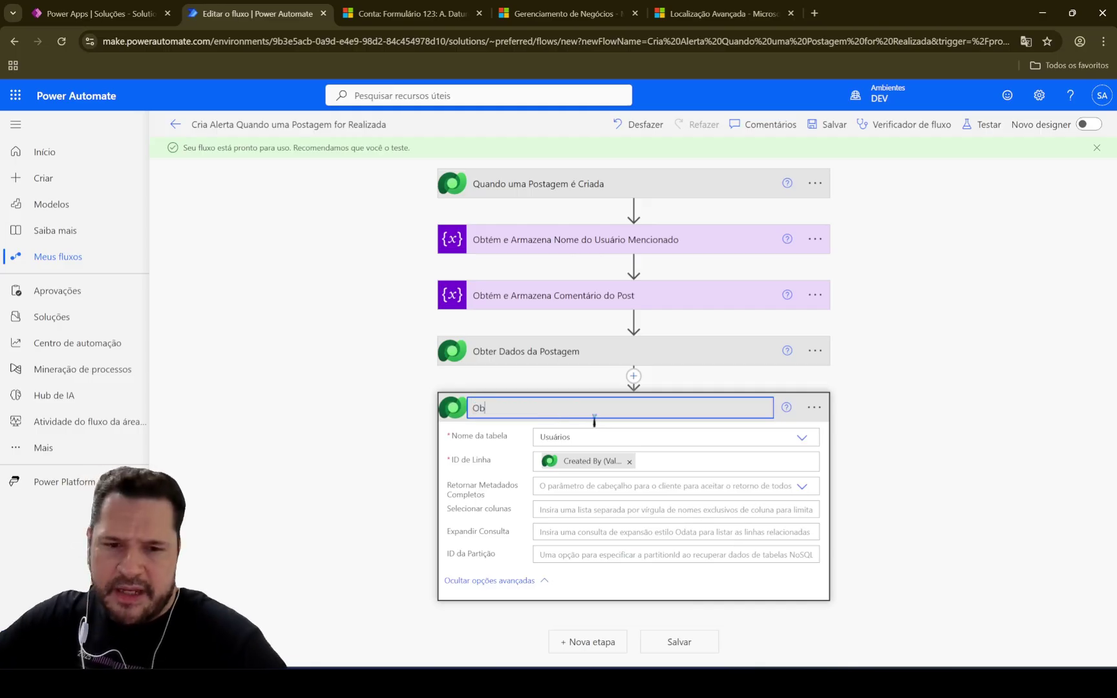
type("ter Dados Usuário Que Fez a Postagem")
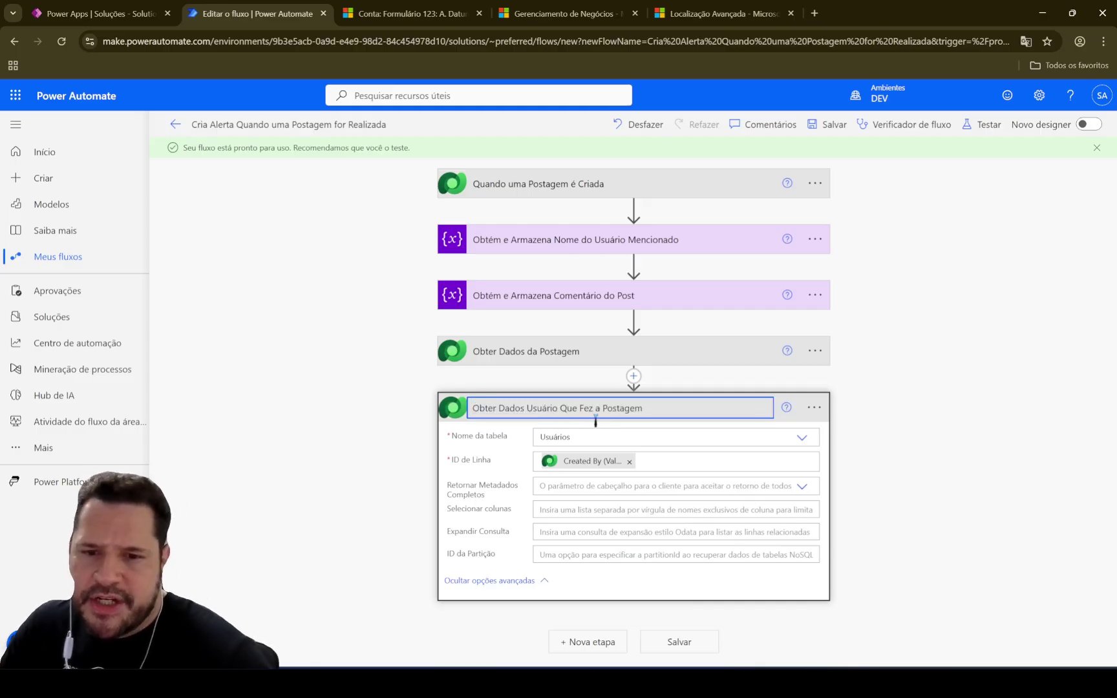
left_click(908, 387)
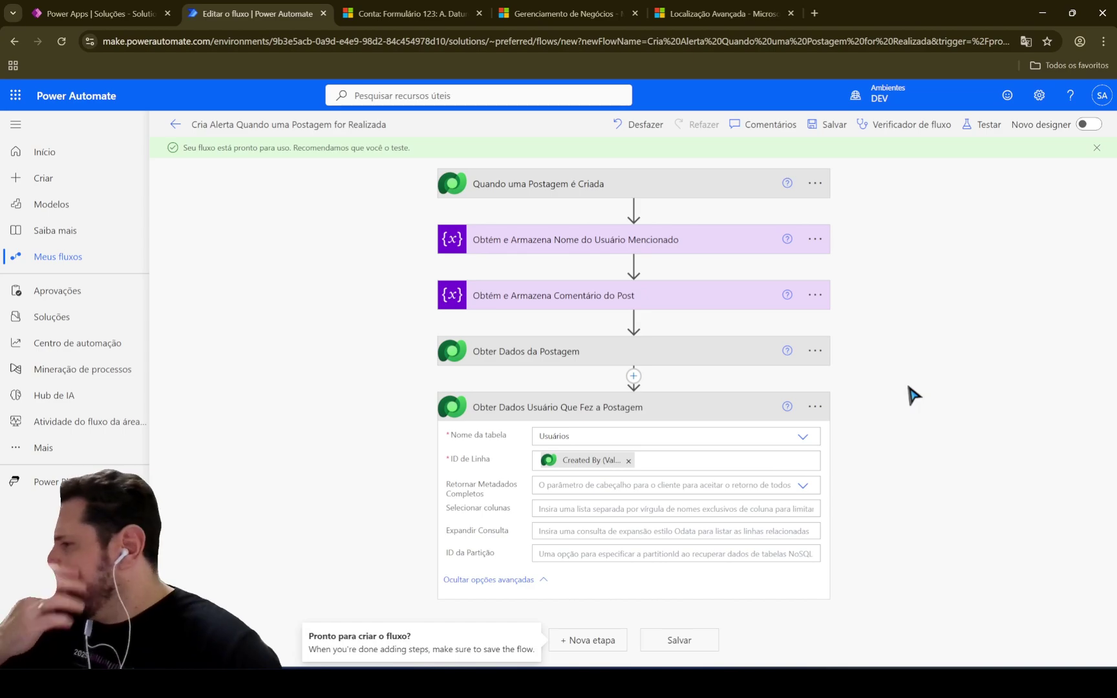
left_click(651, 415)
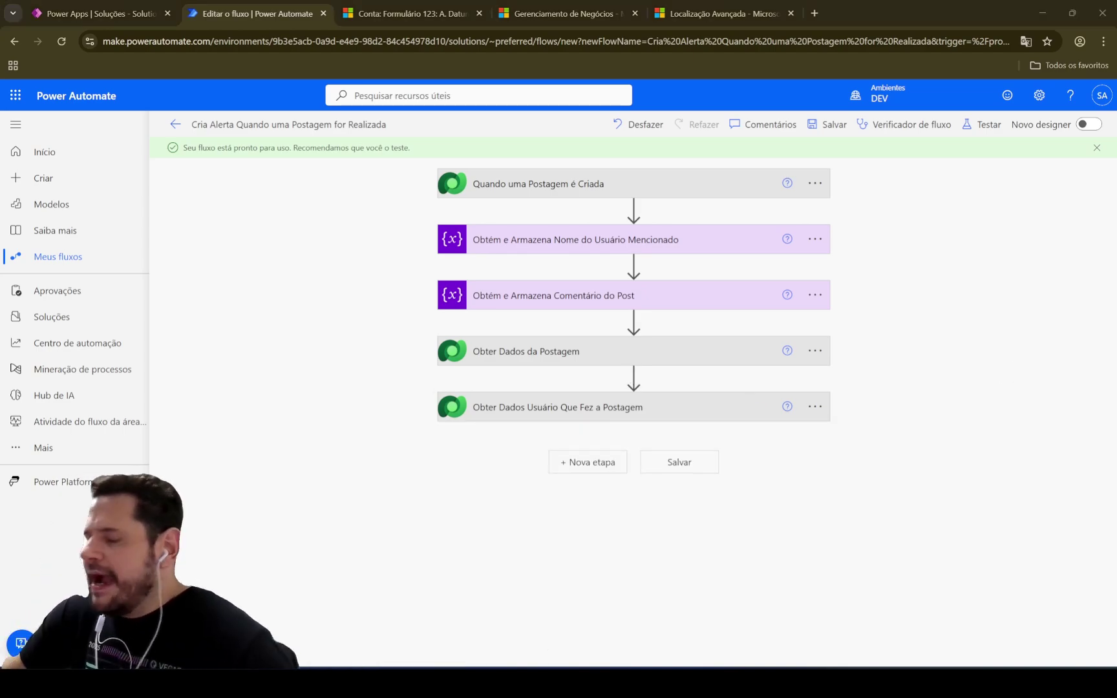
Add a Dataverse "Listar linhas" action below "Obter Dados Usuário Que Fez a Postagem" and set its table to Usuários
left_click(591, 464)
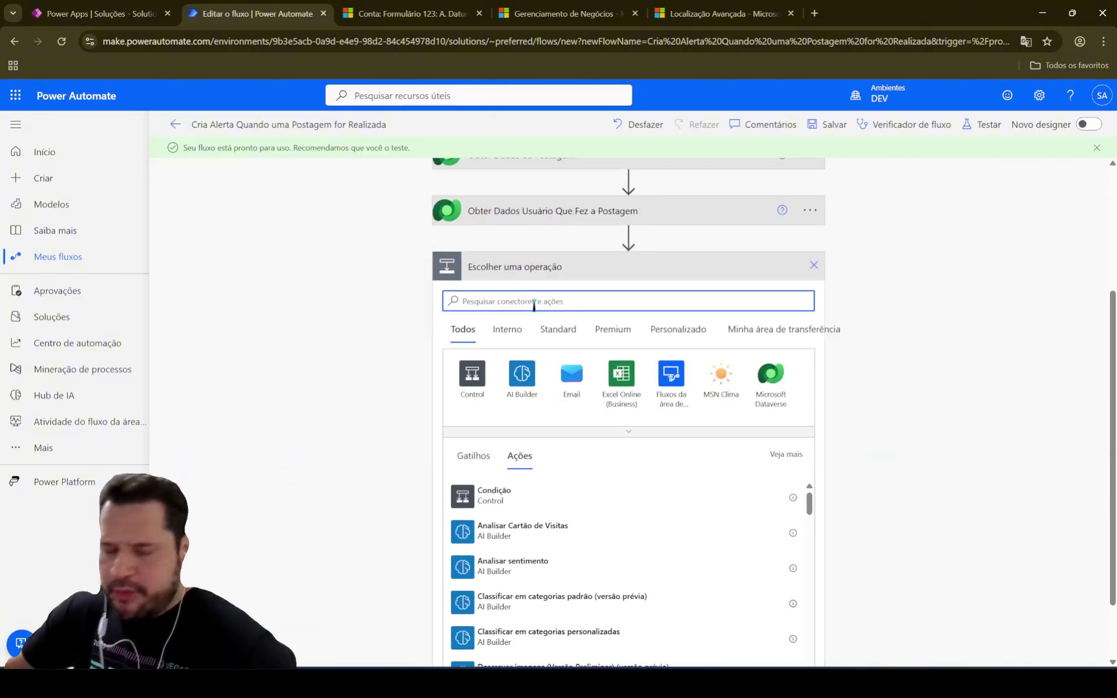
type("listar linhas")
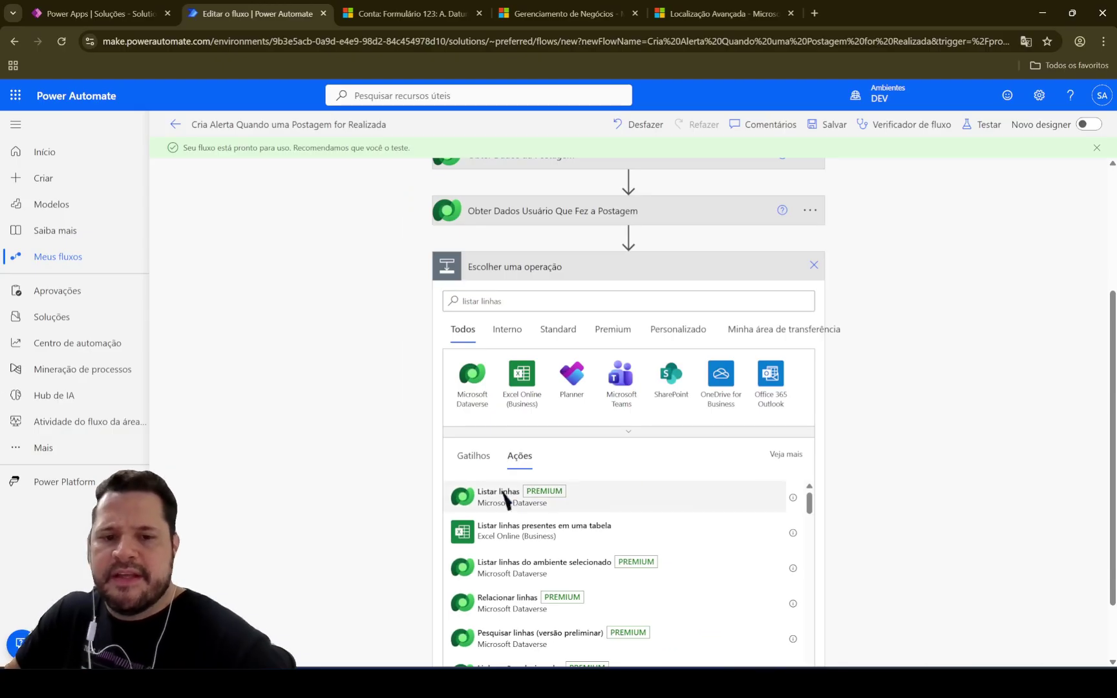
left_click(551, 503)
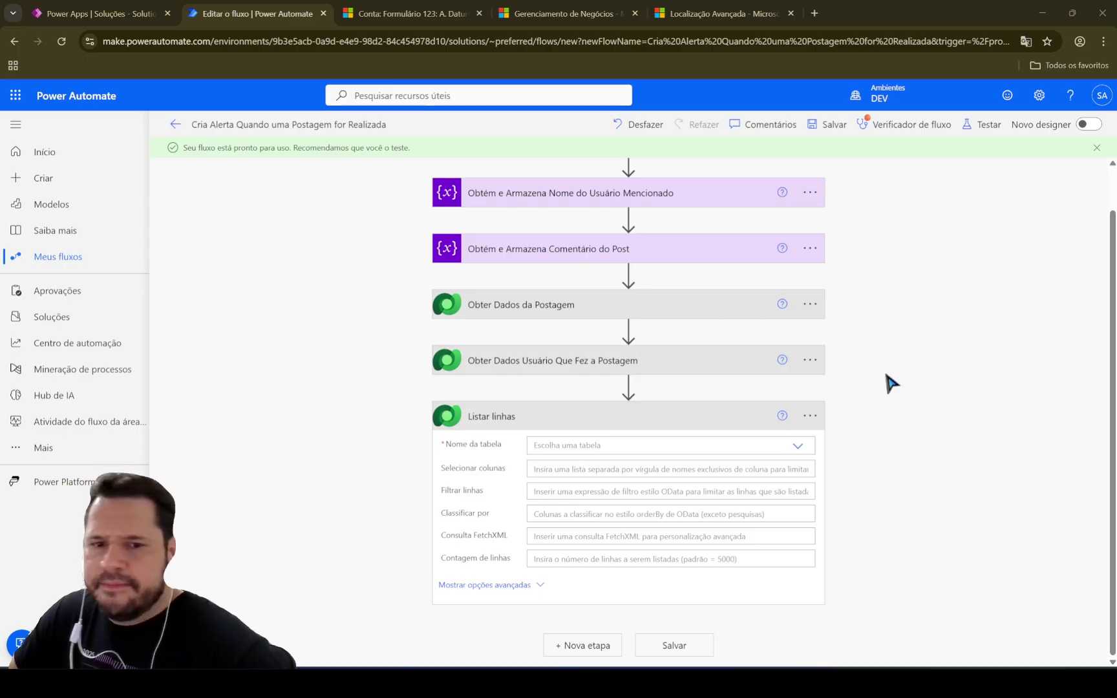
left_click(620, 445)
type("usuários")
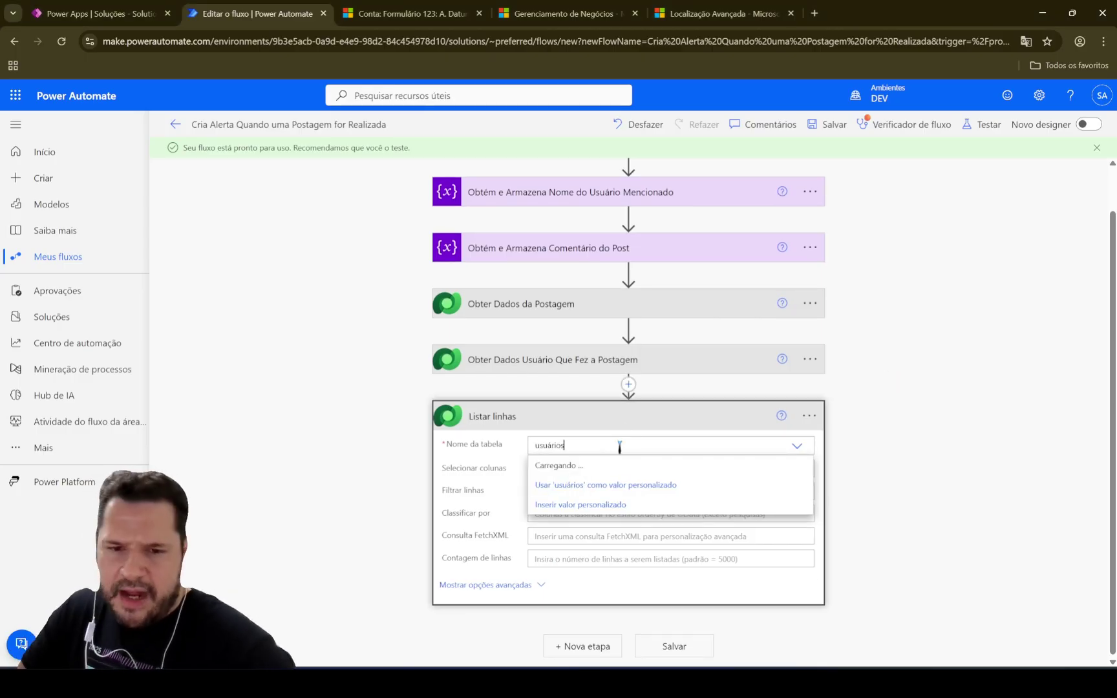
left_click(566, 519)
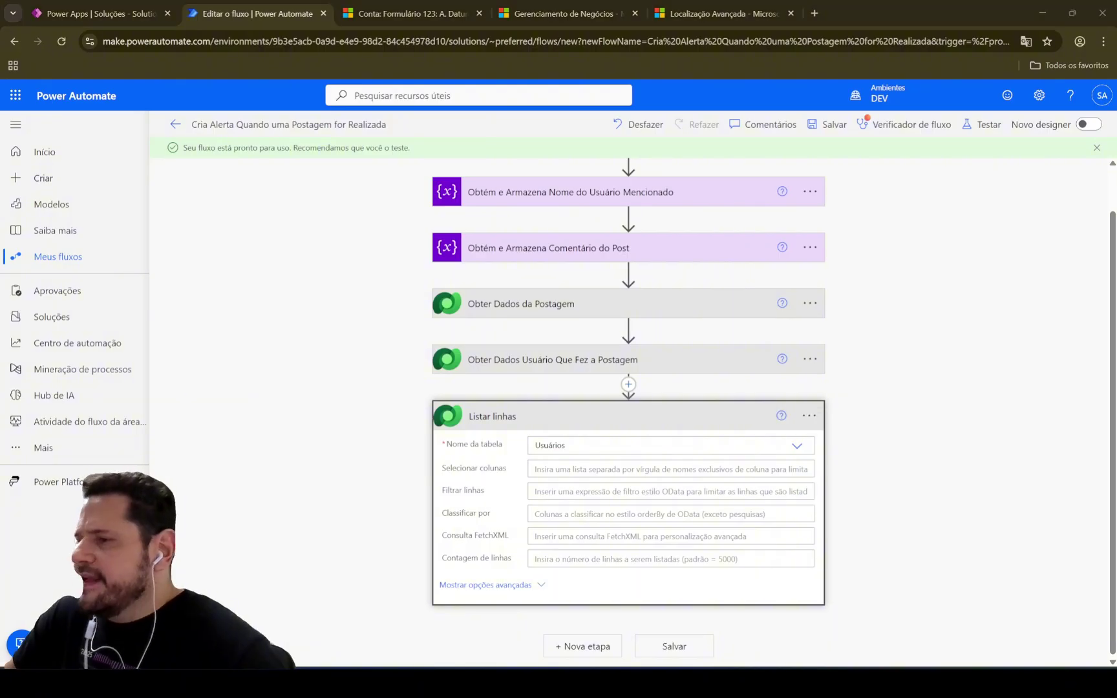
Set the "Listar linhas" row filter to fullname eq 'varNomeUsuario', inserting the varNomeUsuario variable as dynamic content between the single quotes
scroll(743, 464, "up", 1)
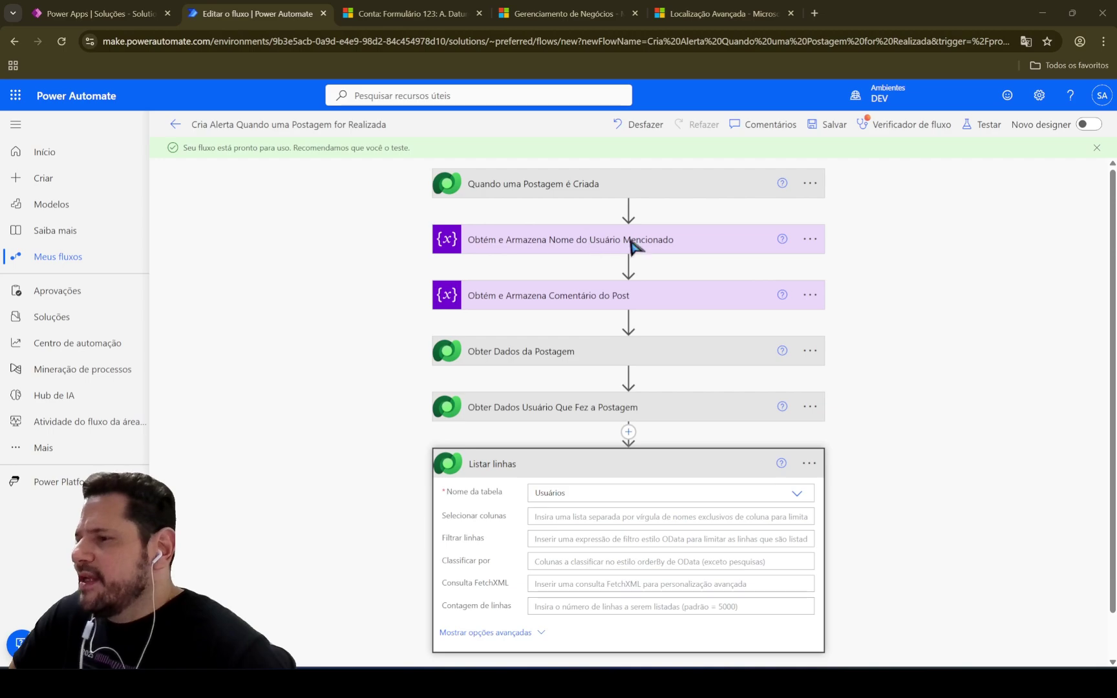
scroll(592, 484, "down", 1)
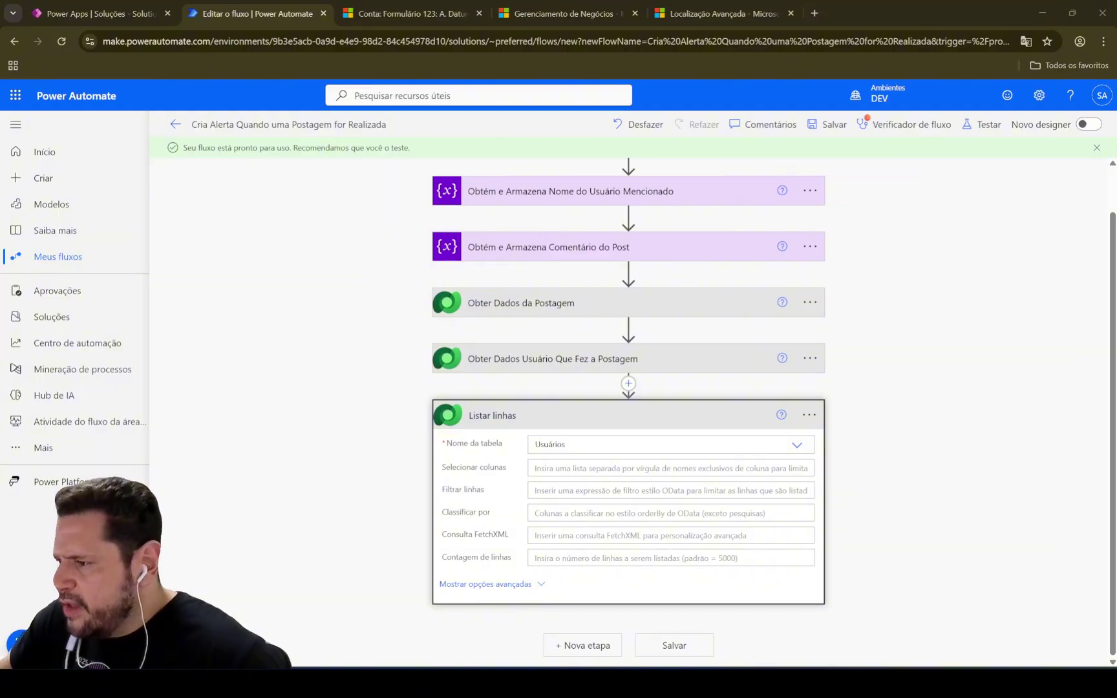
left_click(542, 498)
type("fullname eq")
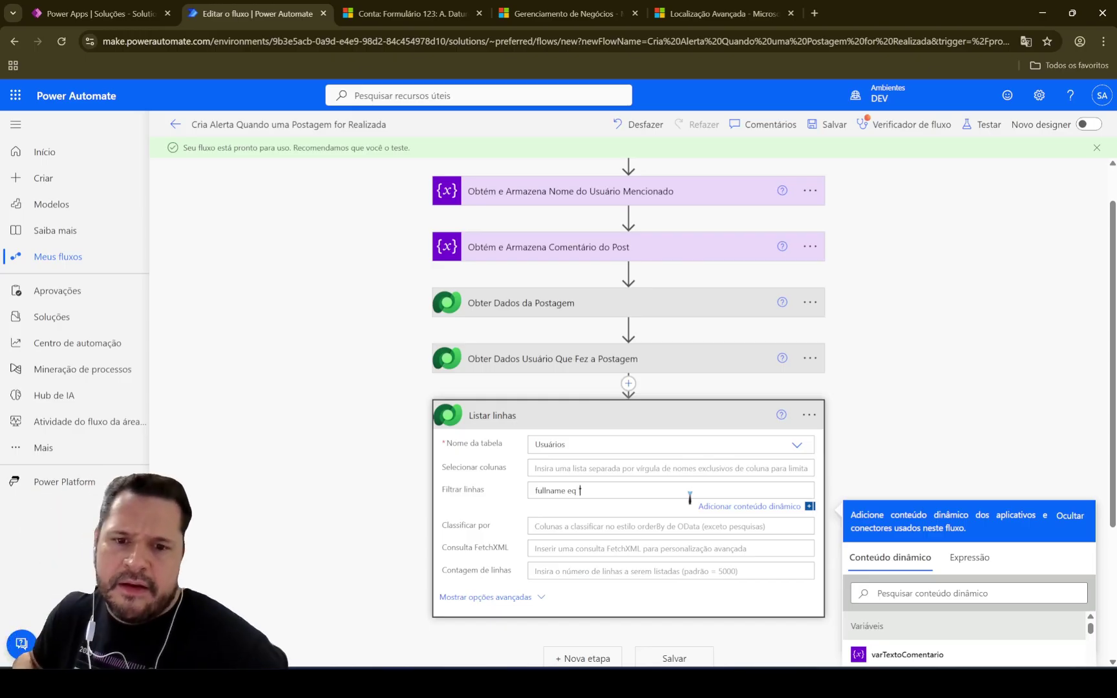
scroll(929, 536, "down", 2)
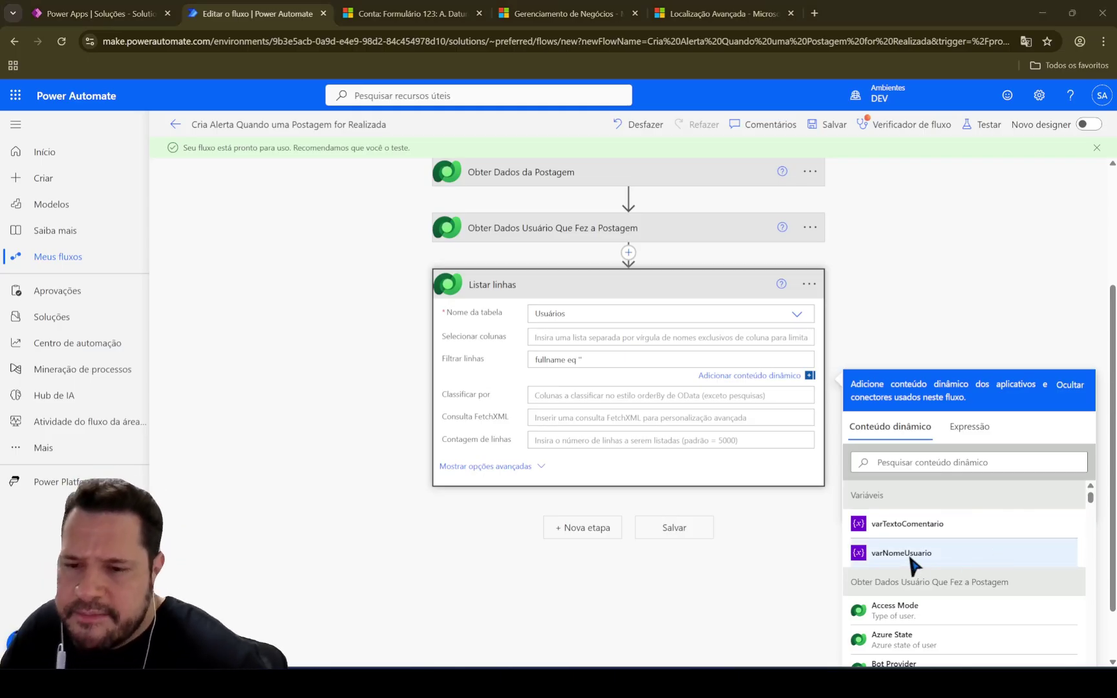
left_click(580, 360)
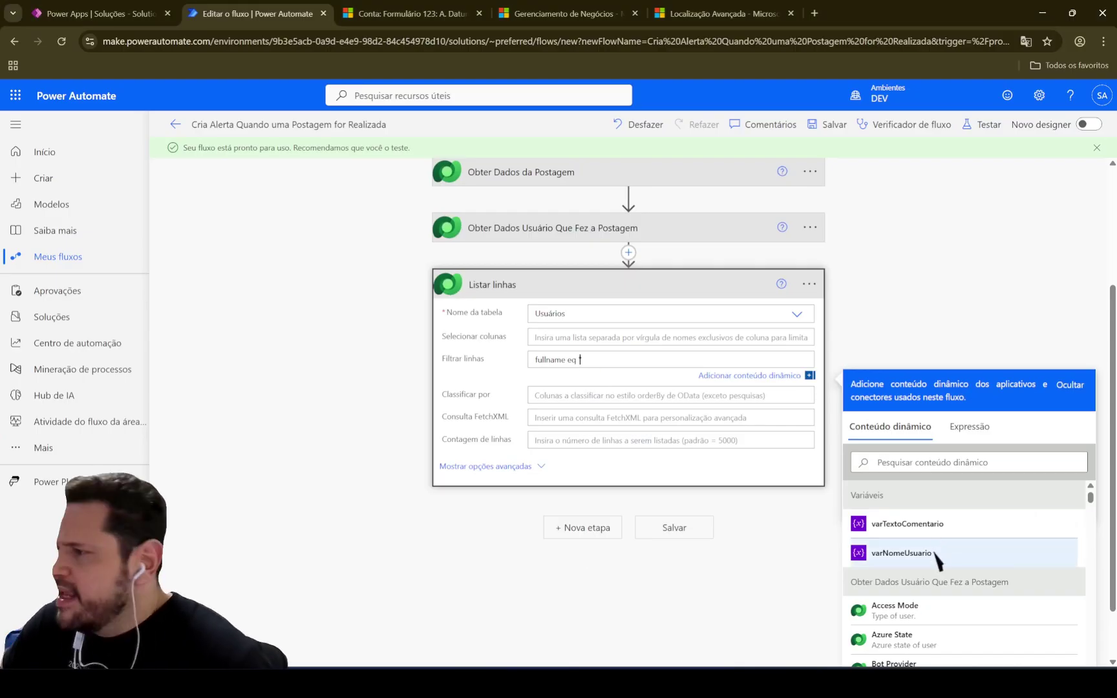
left_click(931, 556)
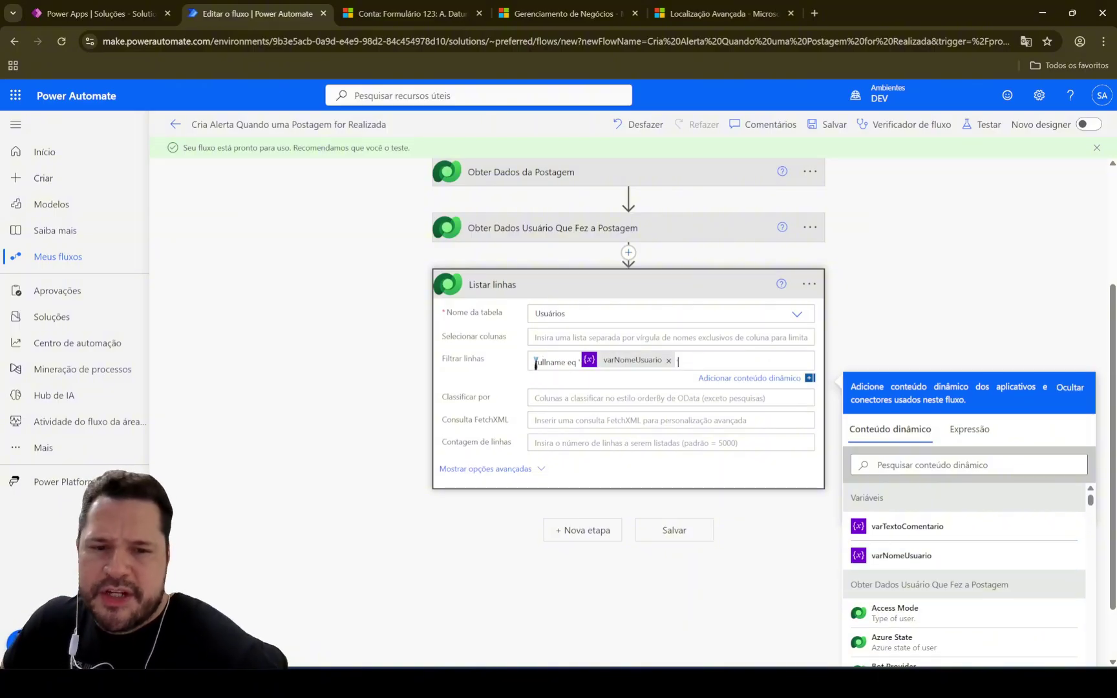
Check how the mentioned user's name appears in the post texts of the Localização Avançada results, and return to the flow editor
left_click_drag(535, 362, 561, 362)
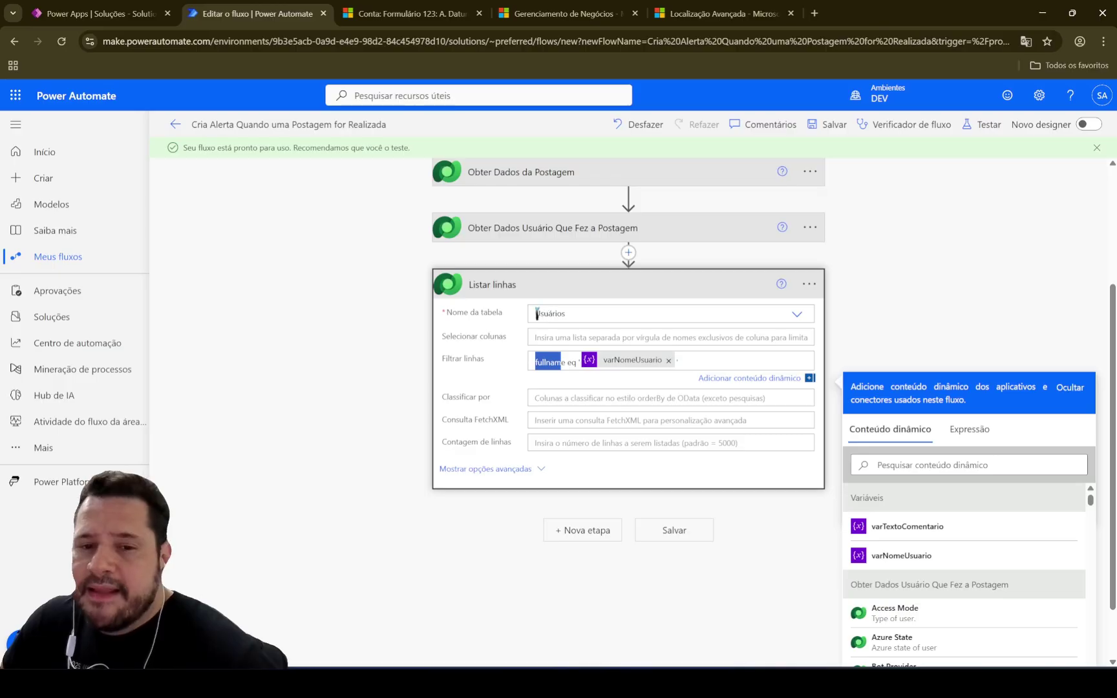
left_click(569, 363)
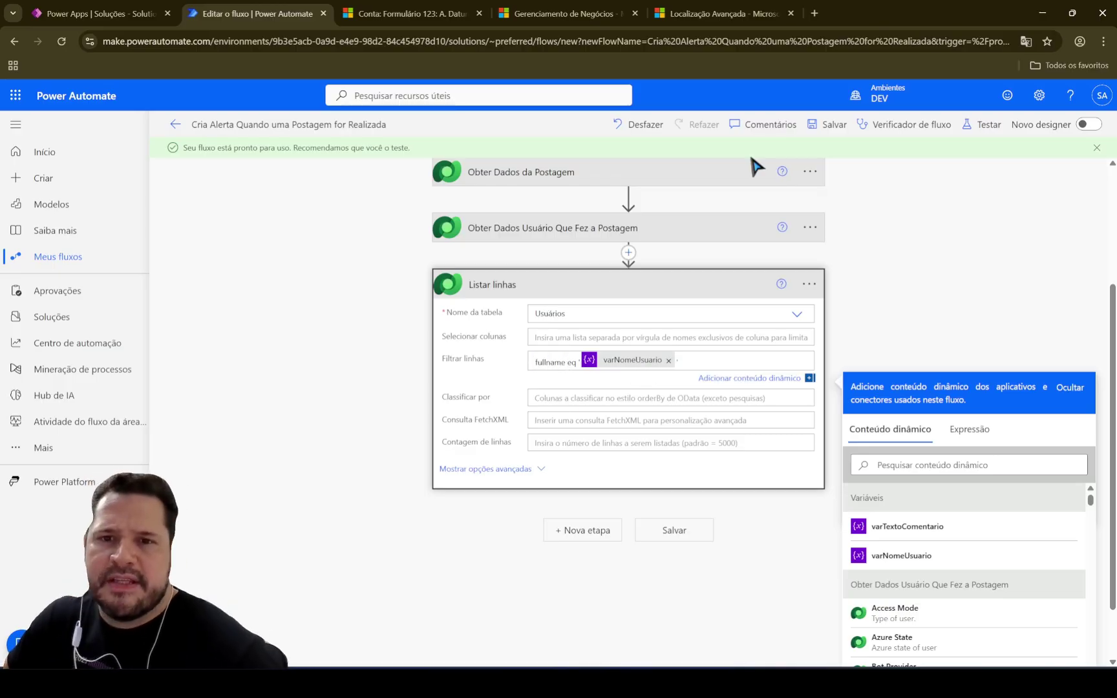
left_click(721, 13)
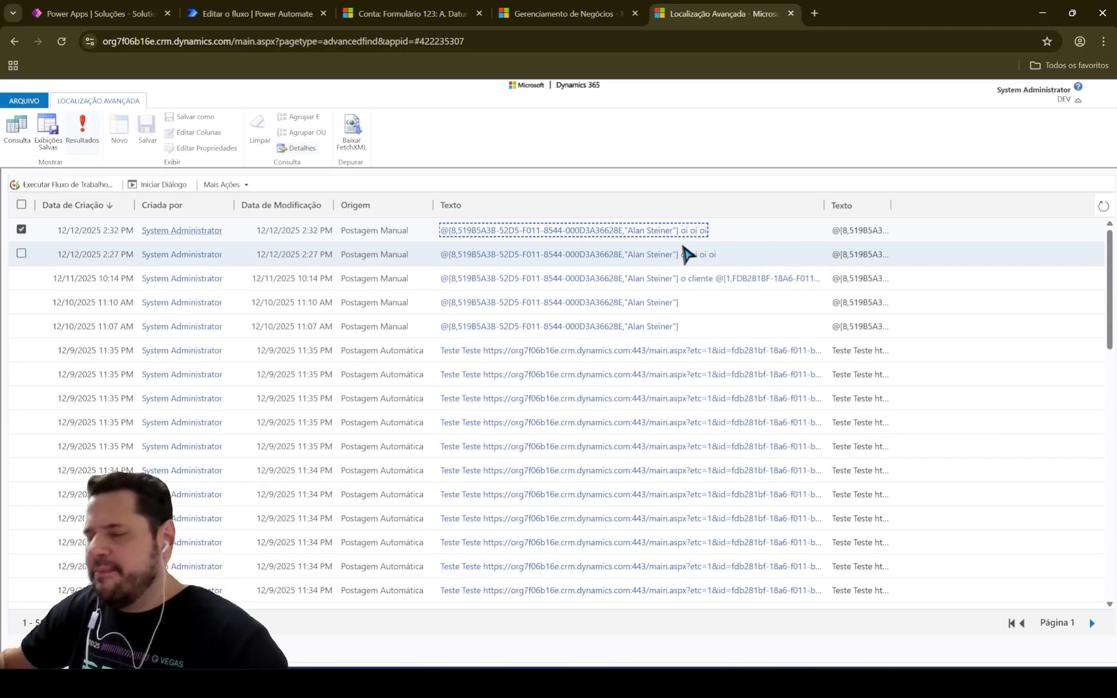
left_click(262, 21)
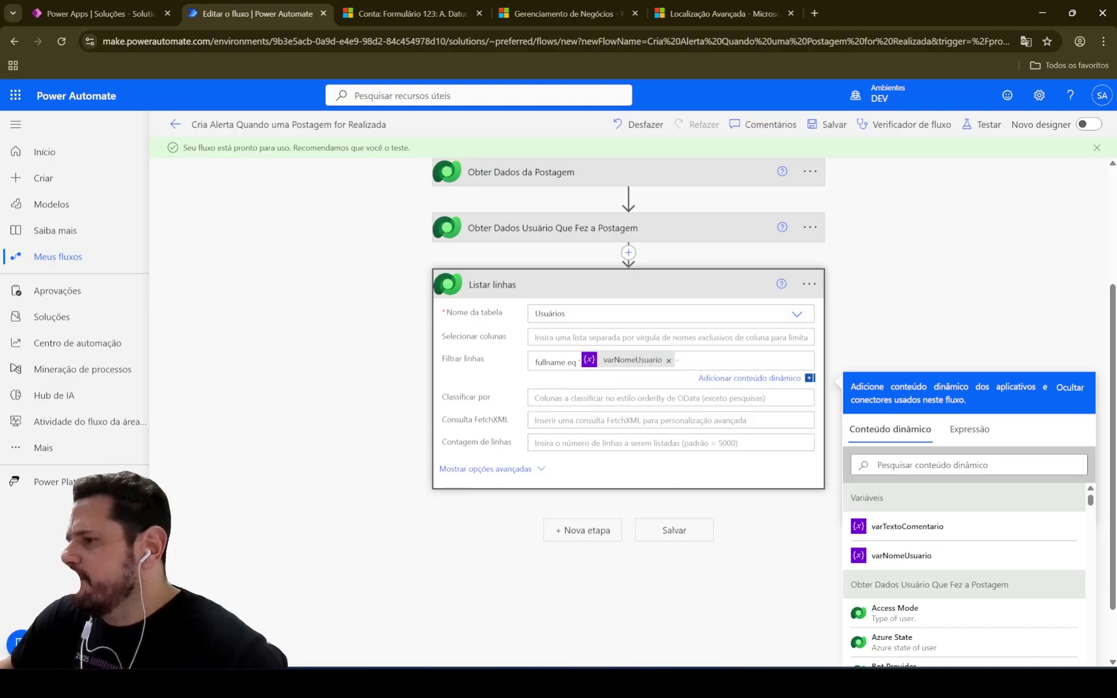
key("super+d")
key("super+d")
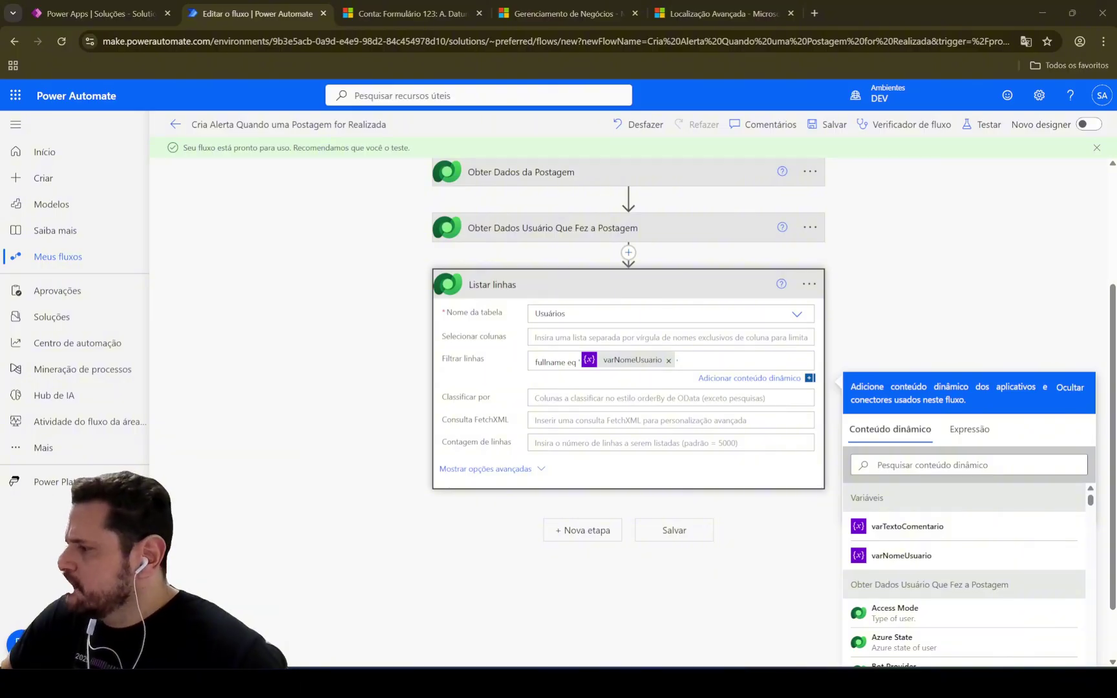
Rename the "Listar linhas" action to "Obter Dados Usuário Mencionado na Postagem" and collapse its card
left_click(811, 284)
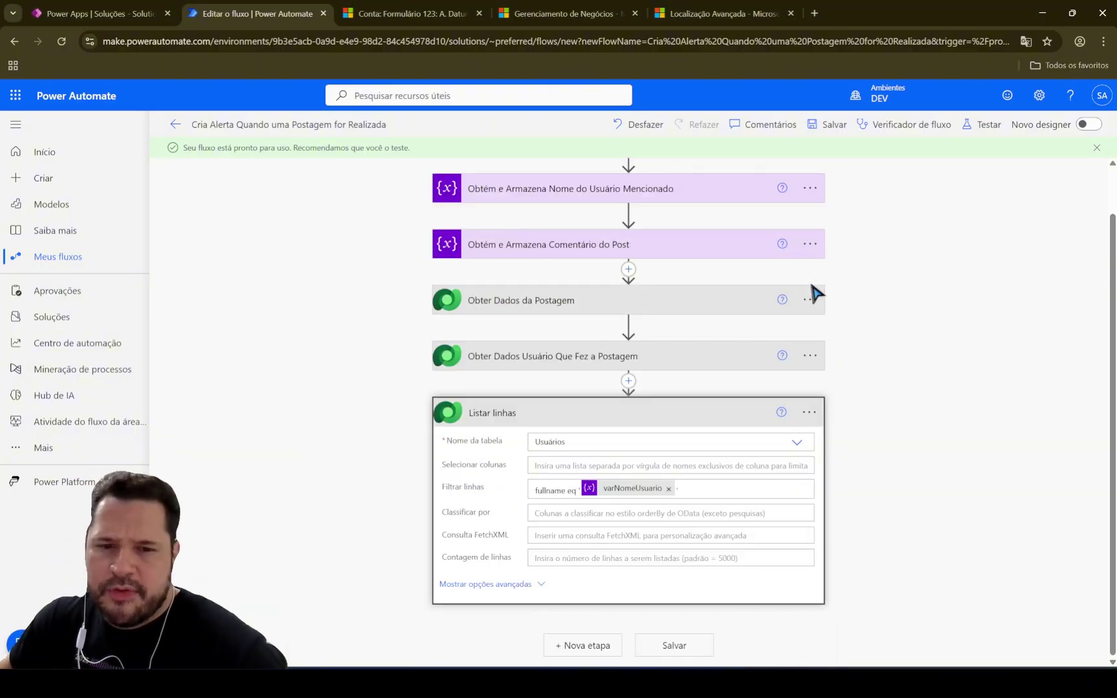
left_click(810, 414)
left_click(537, 415)
type("Obt")
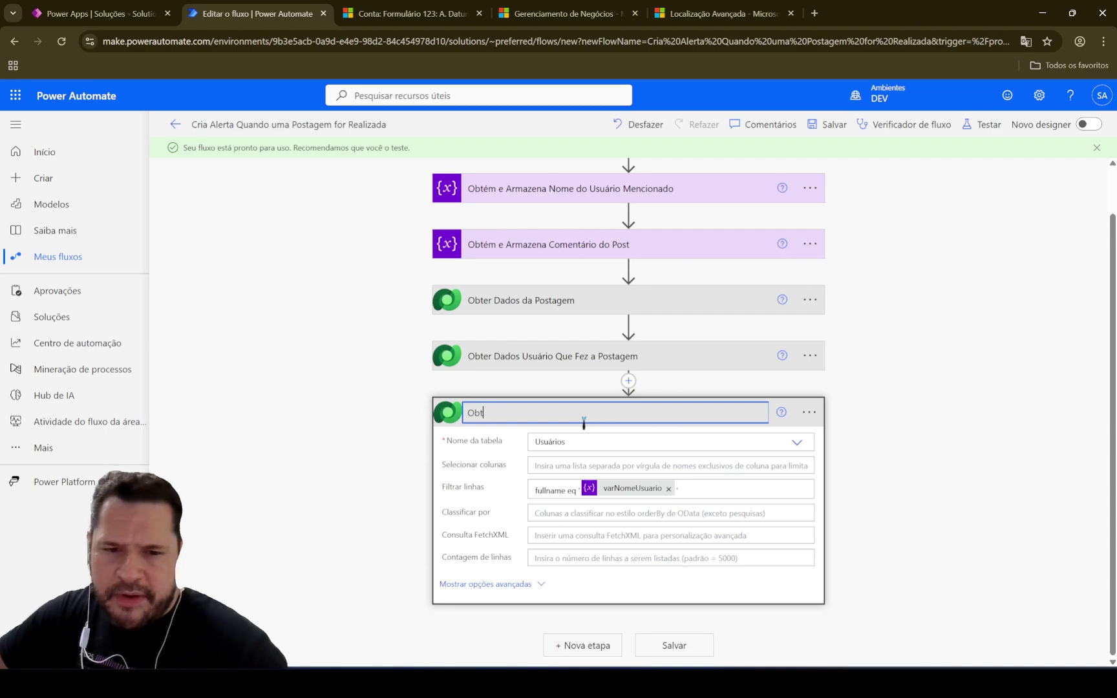
type("er Dados Usuário Mencionado ")
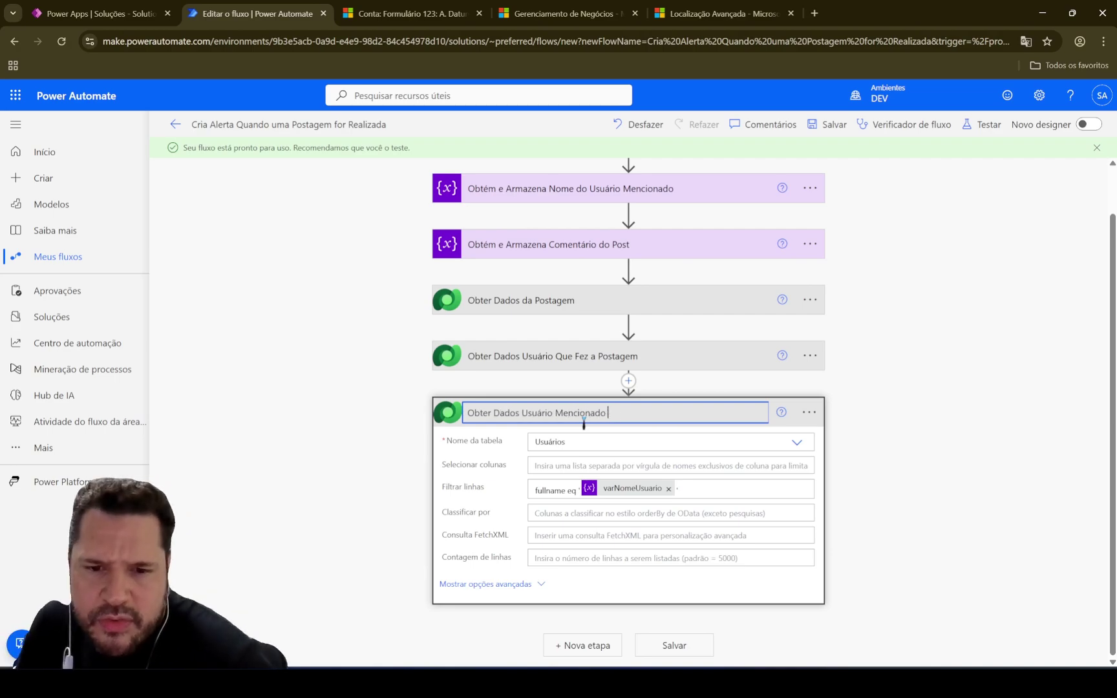
type("na Postagem")
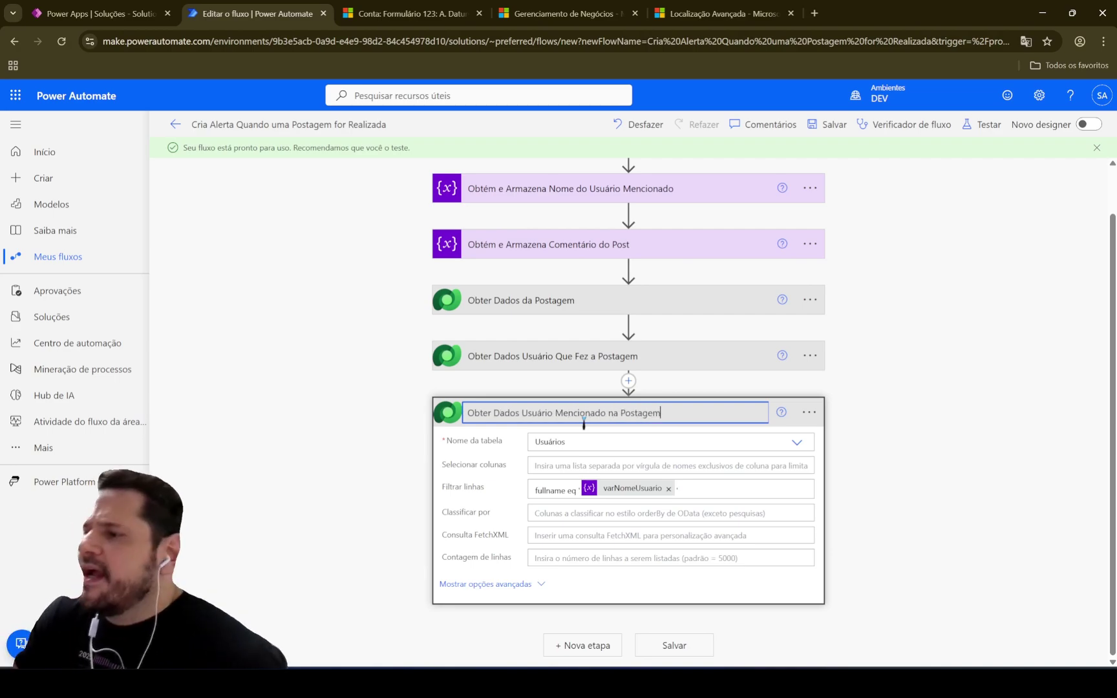
left_click(943, 370)
left_click(697, 420)
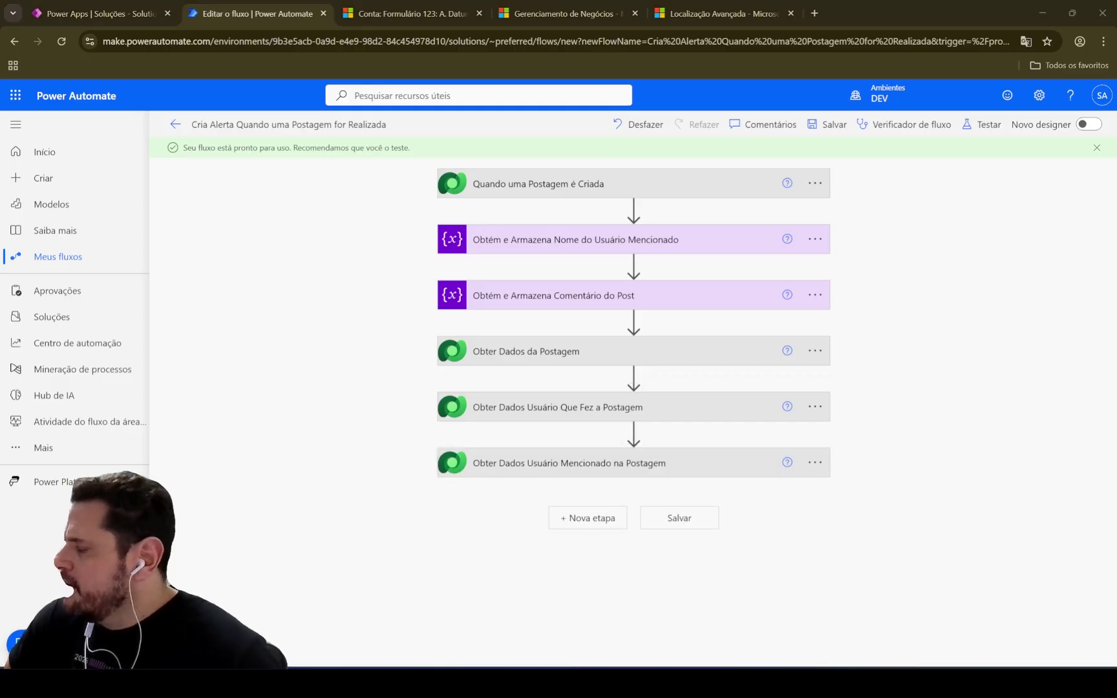
Add a Dataverse "Adicionar uma nova linha" action below "Obter Dados Usuário Mencionado na Postagem"
left_click(591, 520)
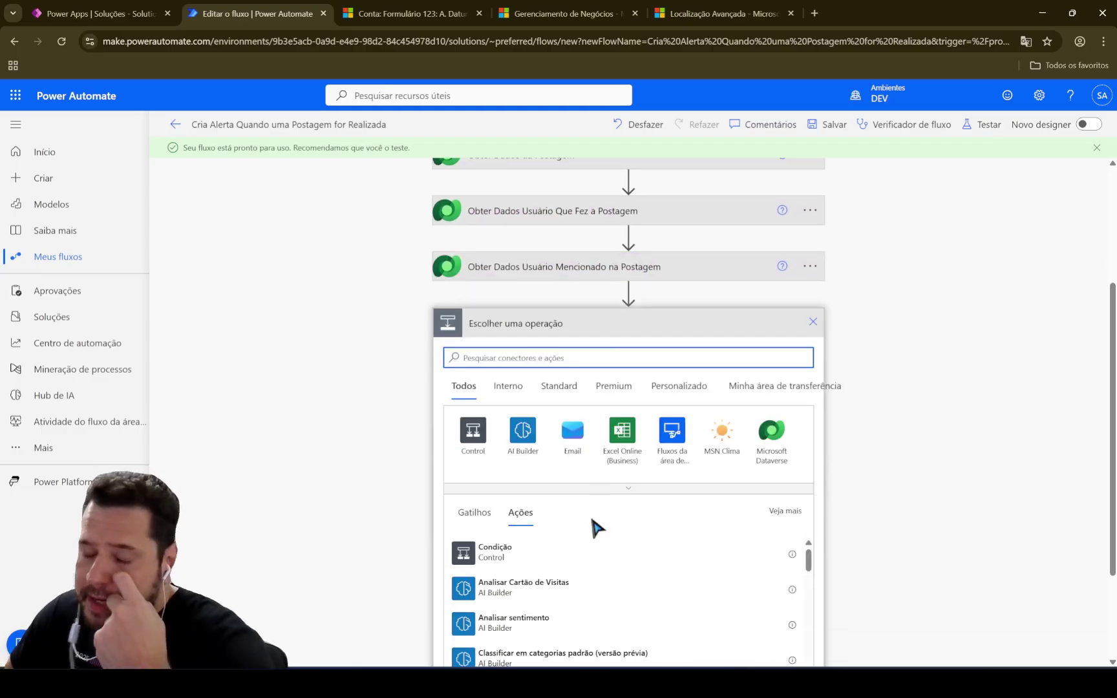
left_click(524, 358)
type("adicionar")
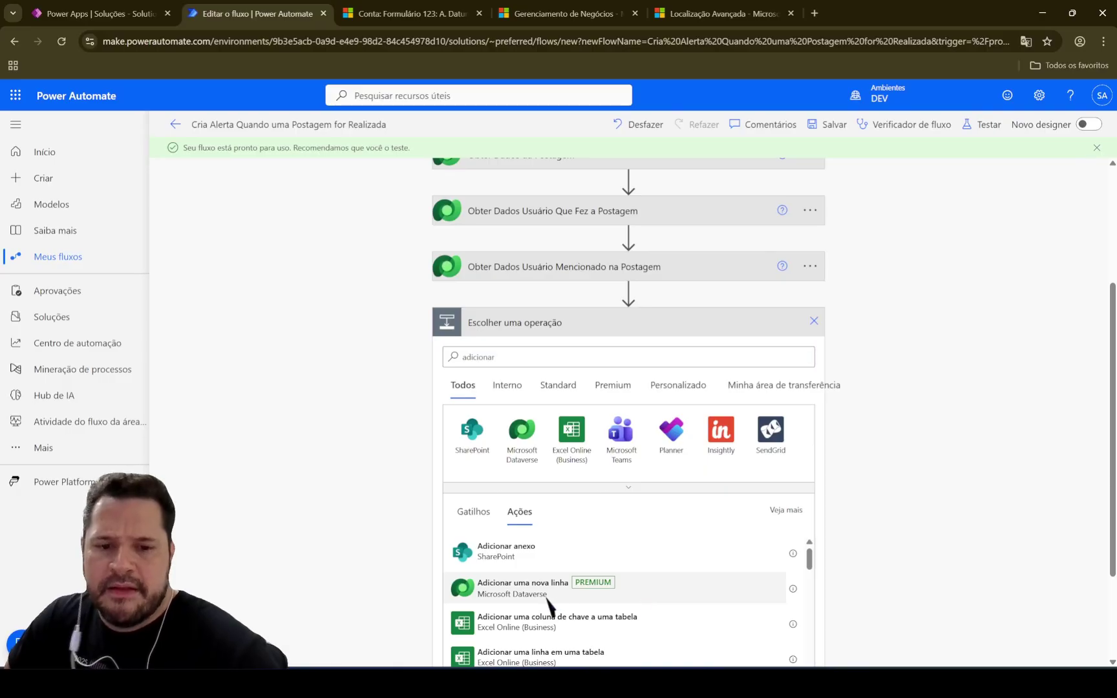
left_click(537, 586)
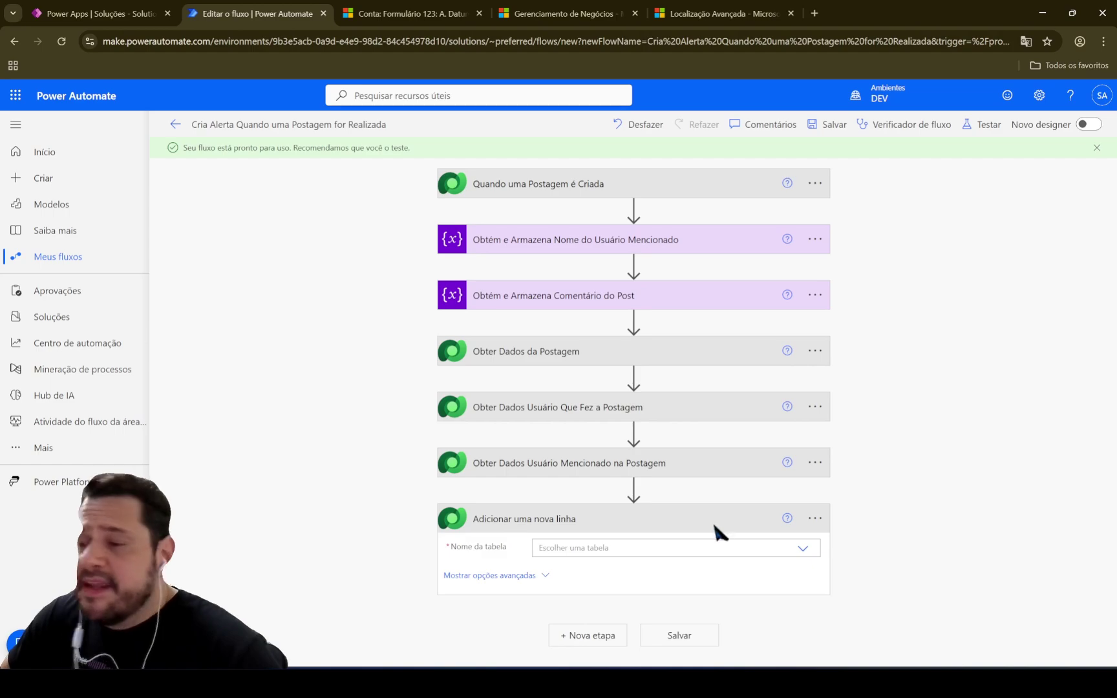
Try to find the new row action's table by searching for "notificações" and "notificação"
left_click(620, 548)
type("notificações")
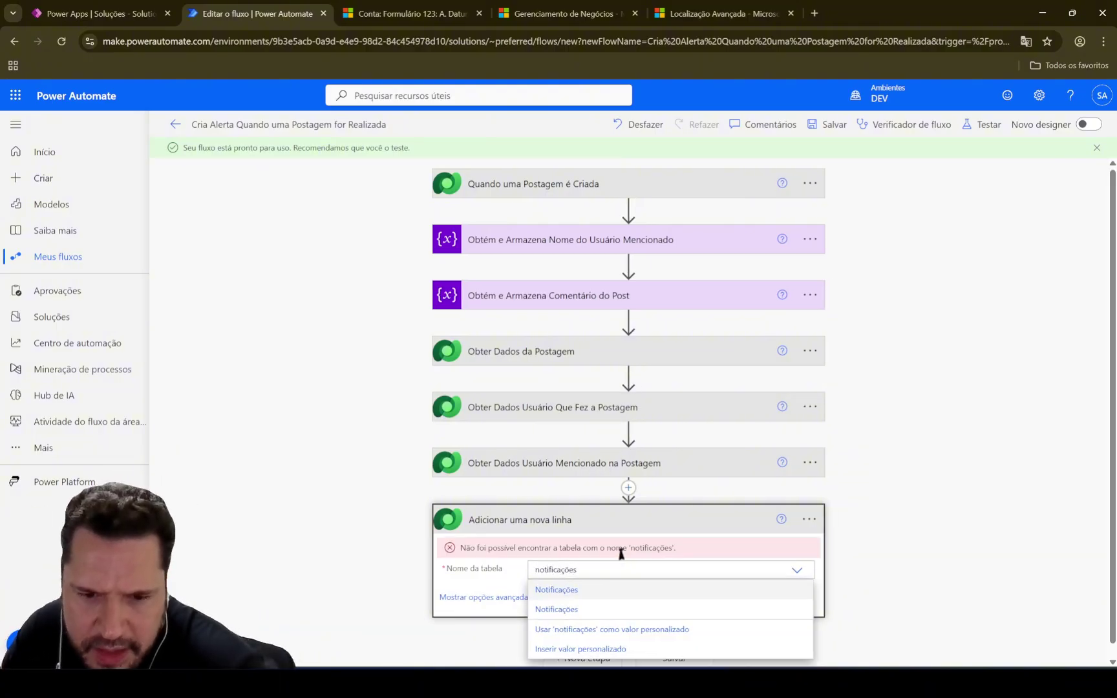
key("BackSpace")
key("BackSpace")
key("BackSpace")
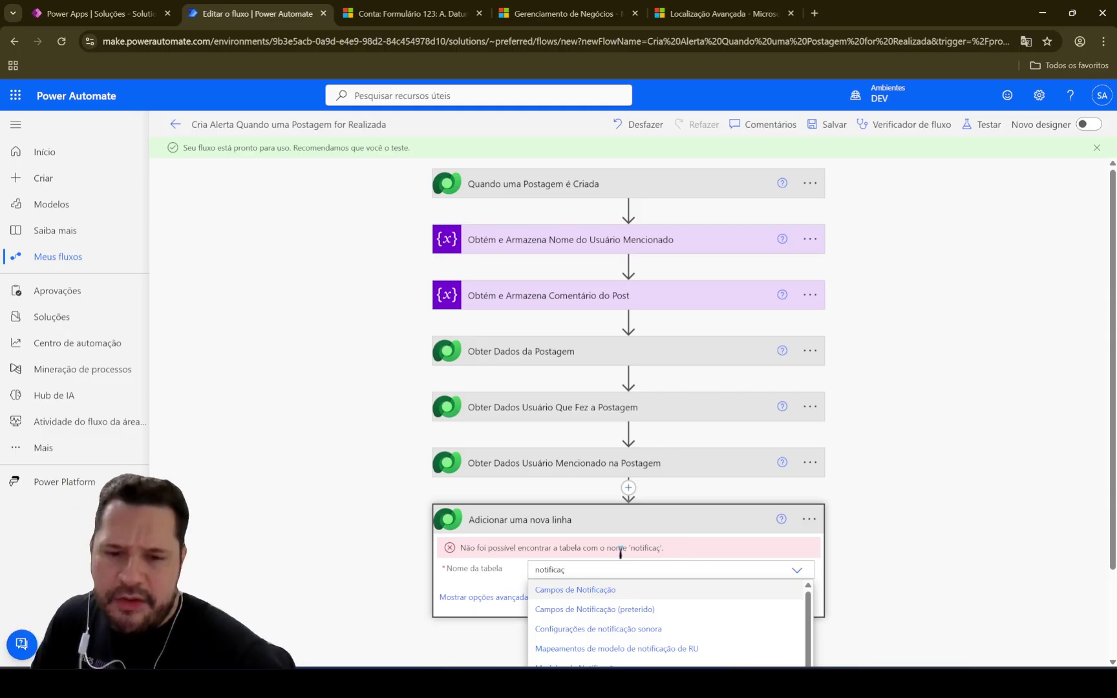
type("ão")
scroll(801, 481, "down", 2)
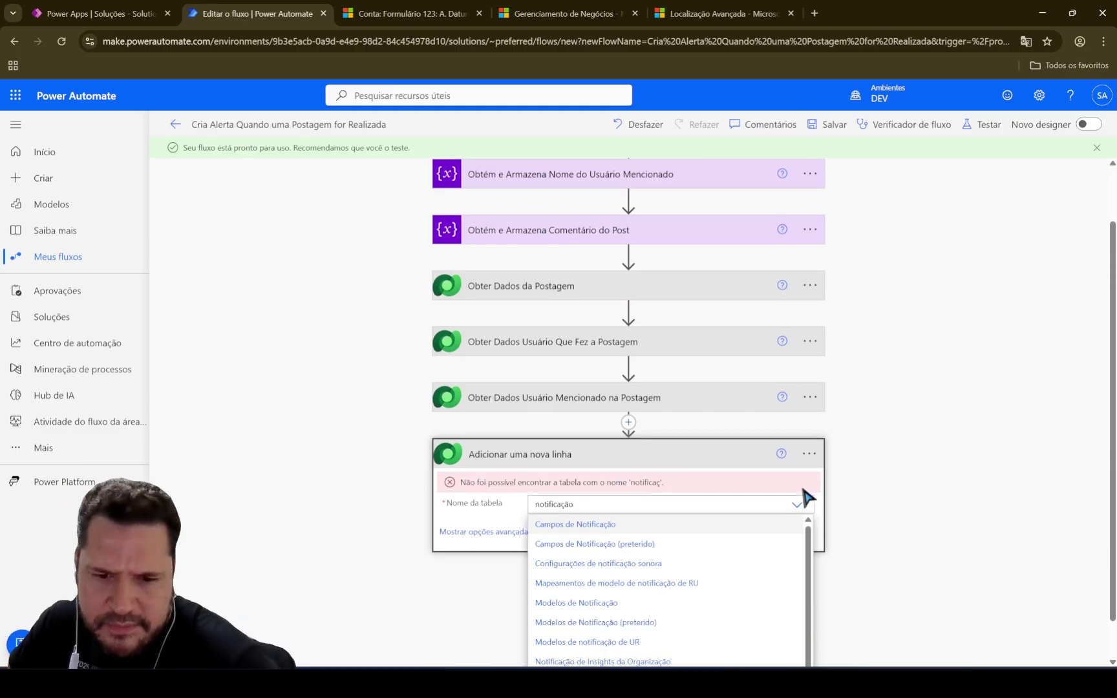
key("BackSpace")
key("BackSpace")
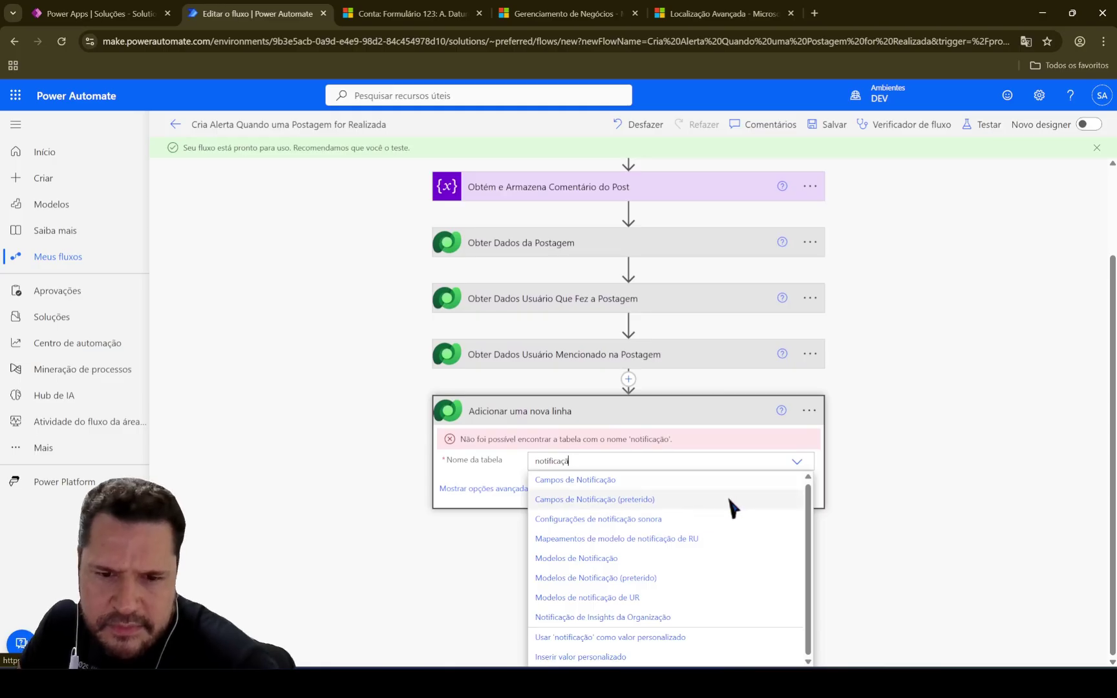
Set the new row action's table to Notificações by searching for "notificaçõ", and show its advanced options
key("BackSpace")
key("BackSpace")
key("BackSpace")
key("BackSpace")
key("BackSpace")
key("BackSpace")
key("BackSpace")
key("BackSpace")
key("BackSpace")
type("no")
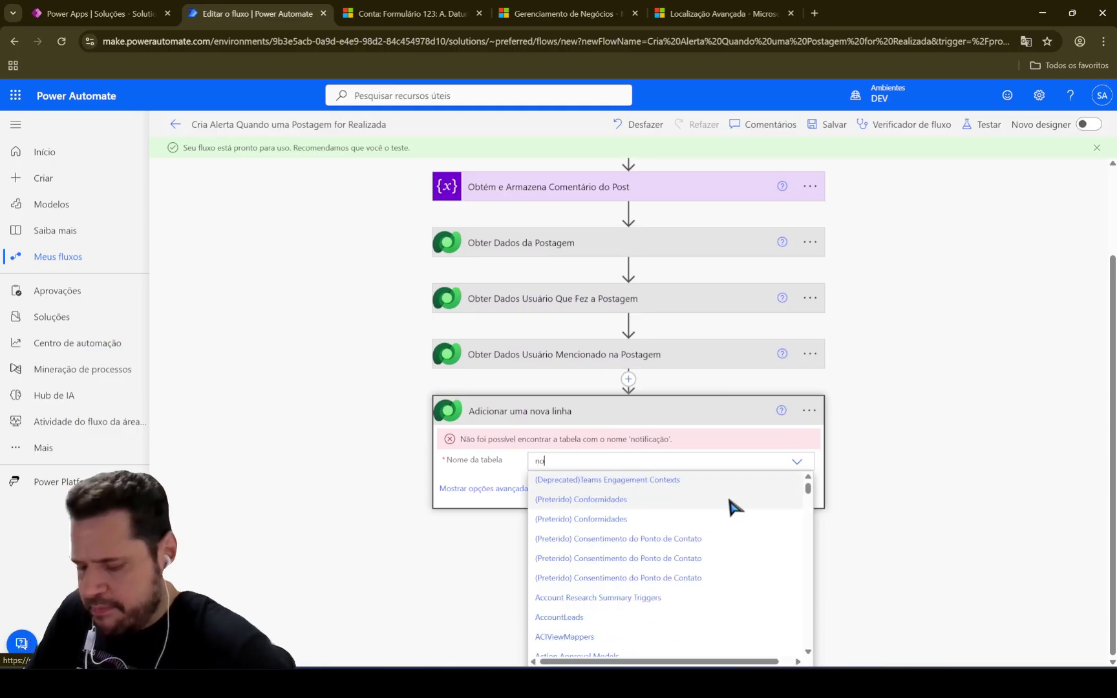
type("tificaçõ")
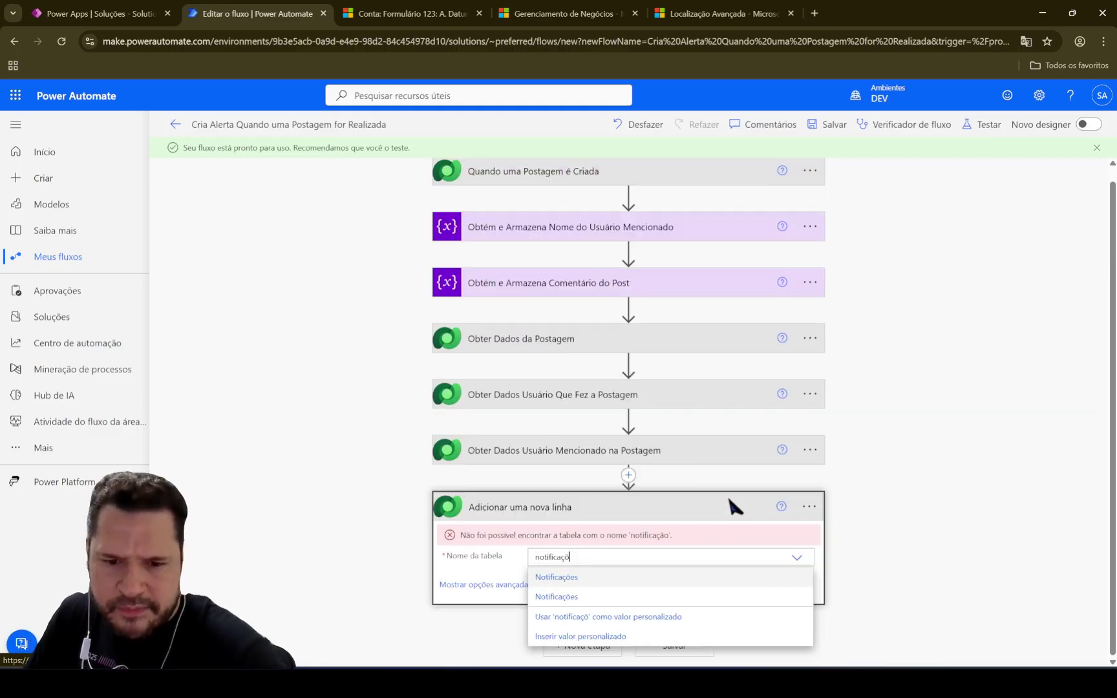
left_click(589, 577)
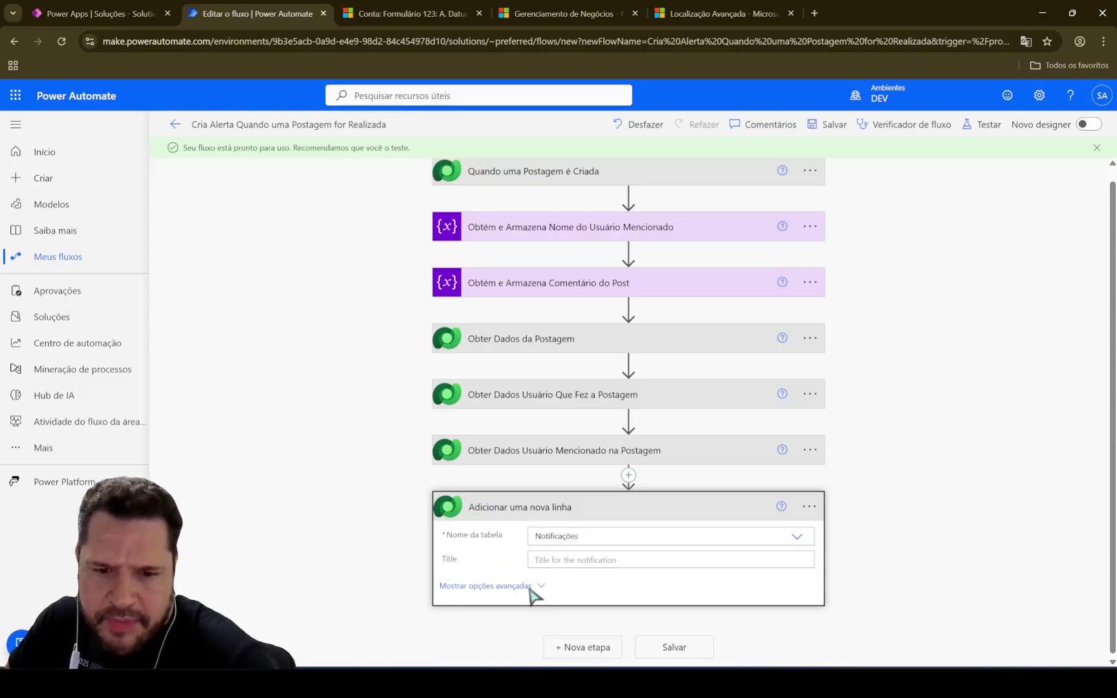
scroll(941, 445, "down", 4)
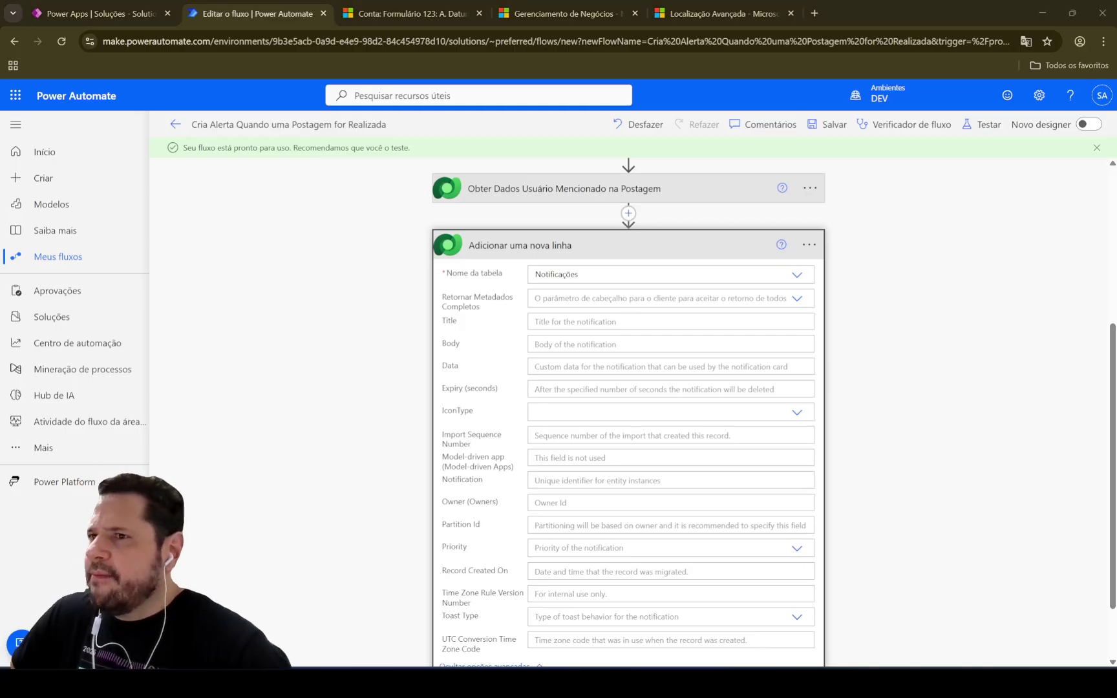
Switch to the Dynamics 365 Gestão Comercial app, view the user's Notificações list, and return to the flow editor
left_click_drag(1116, 178, 724, 151)
left_click(865, 153)
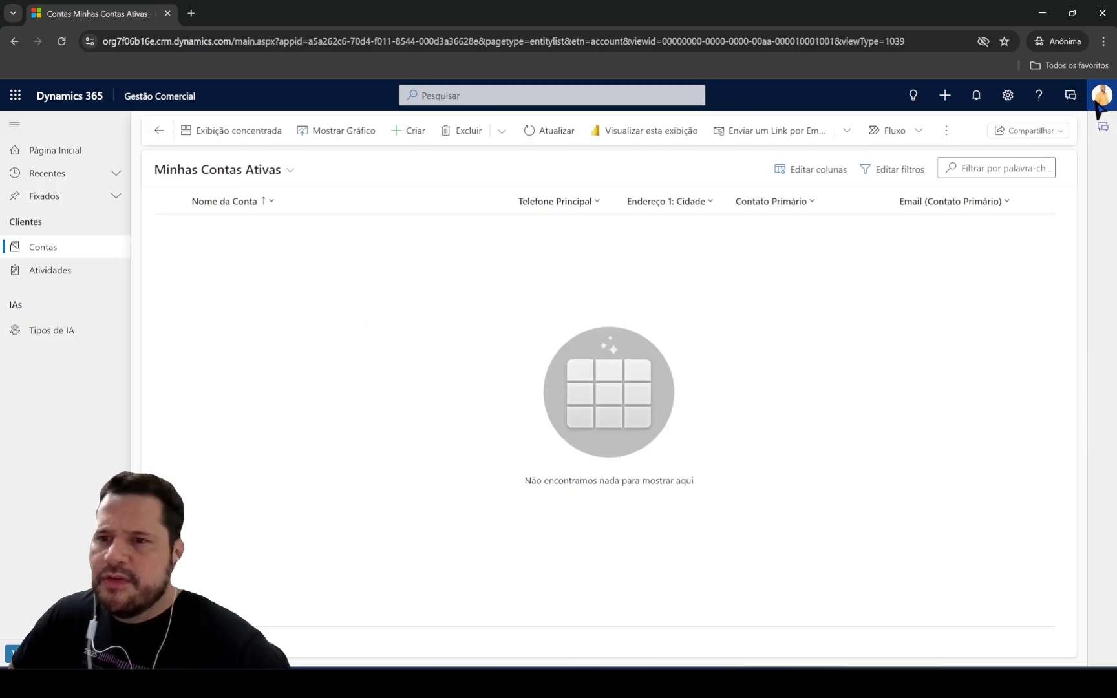
left_click(977, 95)
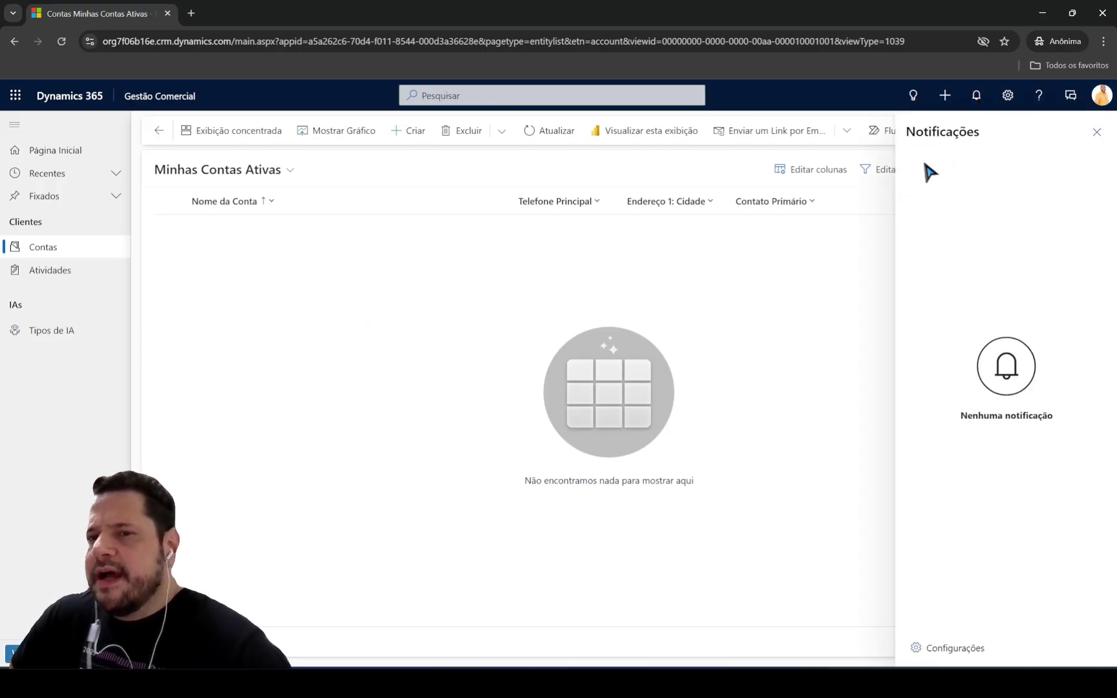
left_click(1097, 132)
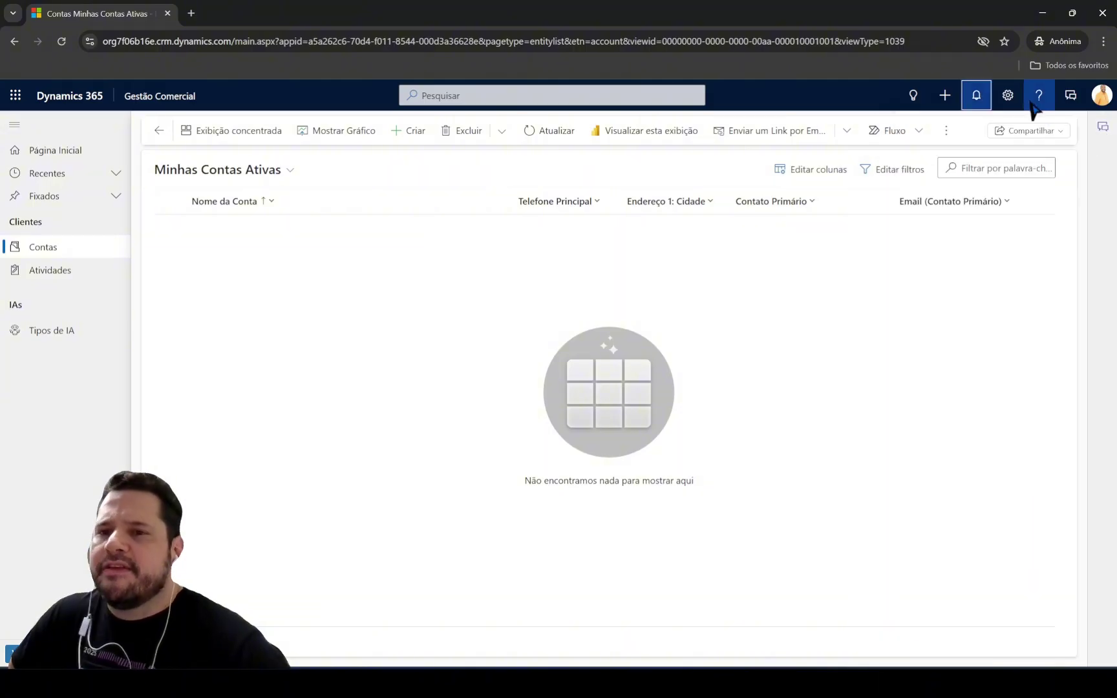
left_click(1042, 15)
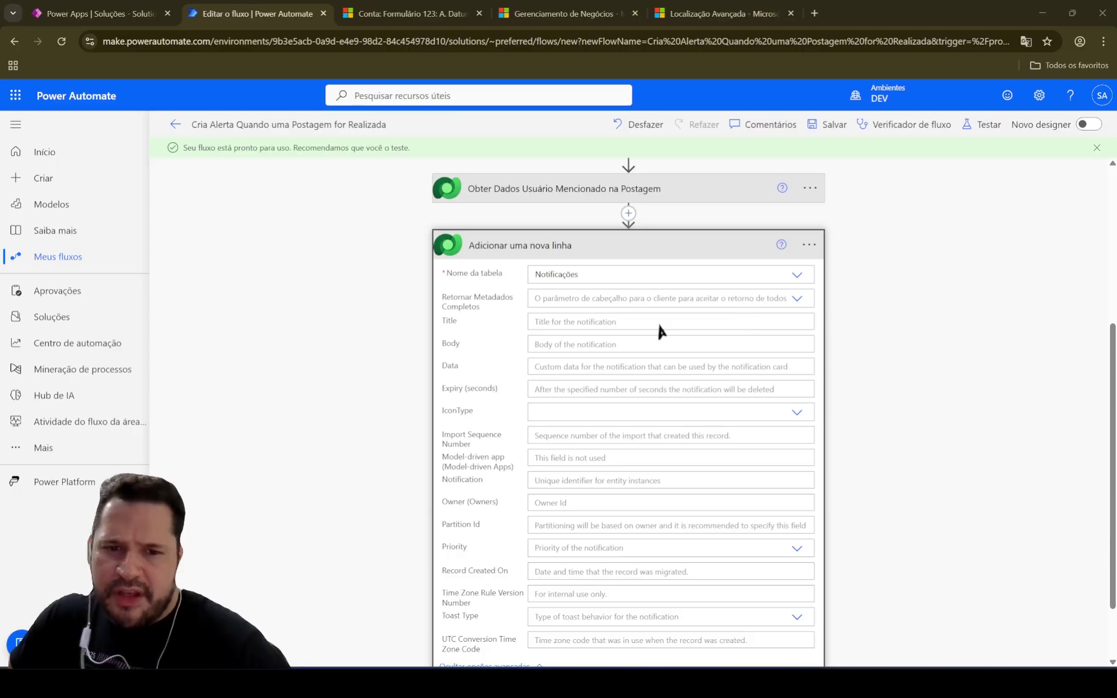
Set the notification's Title to "Você foi mencionado em um post." followed by a smiling face emoji
left_click(566, 323)
type("Você foi mencionado em um post.")
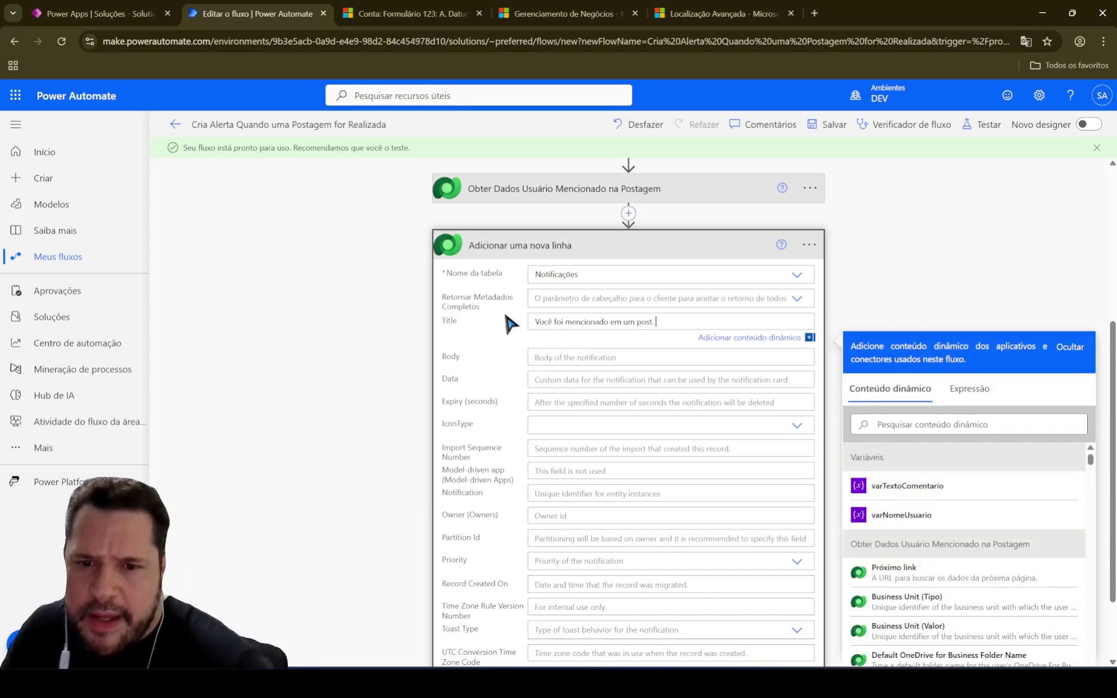
left_click(693, 320)
type("🥰")
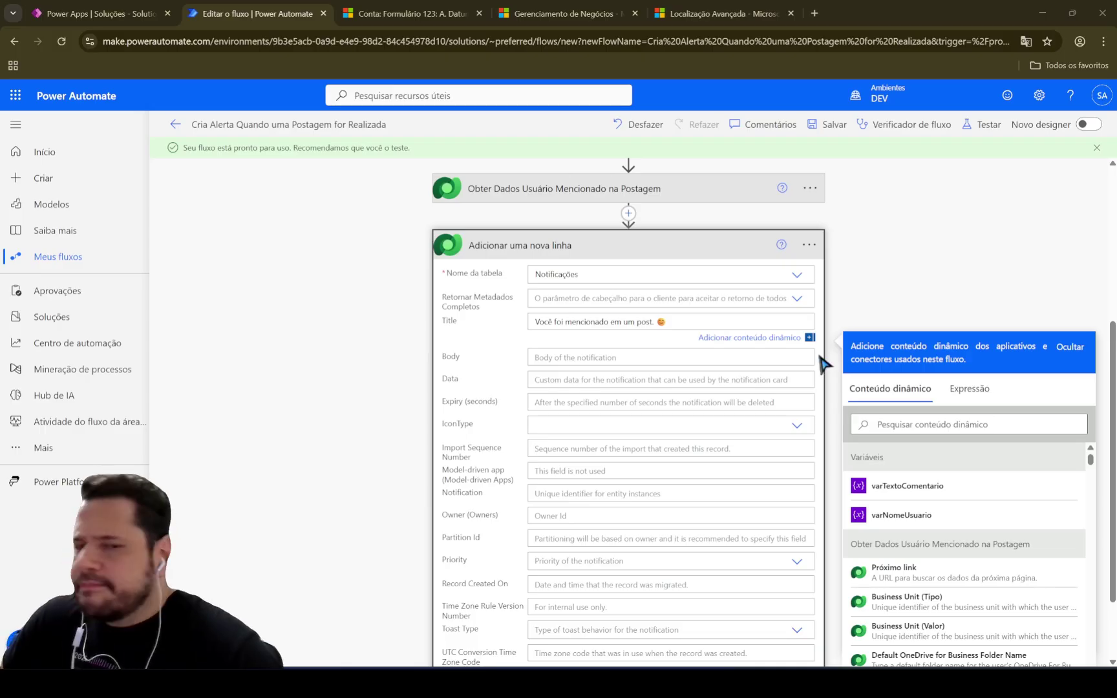
Start the notification's Body with a standing person emoji and the bold Markdown label "Quem te marcou:", enclosed in double asterisks
left_click(575, 359)
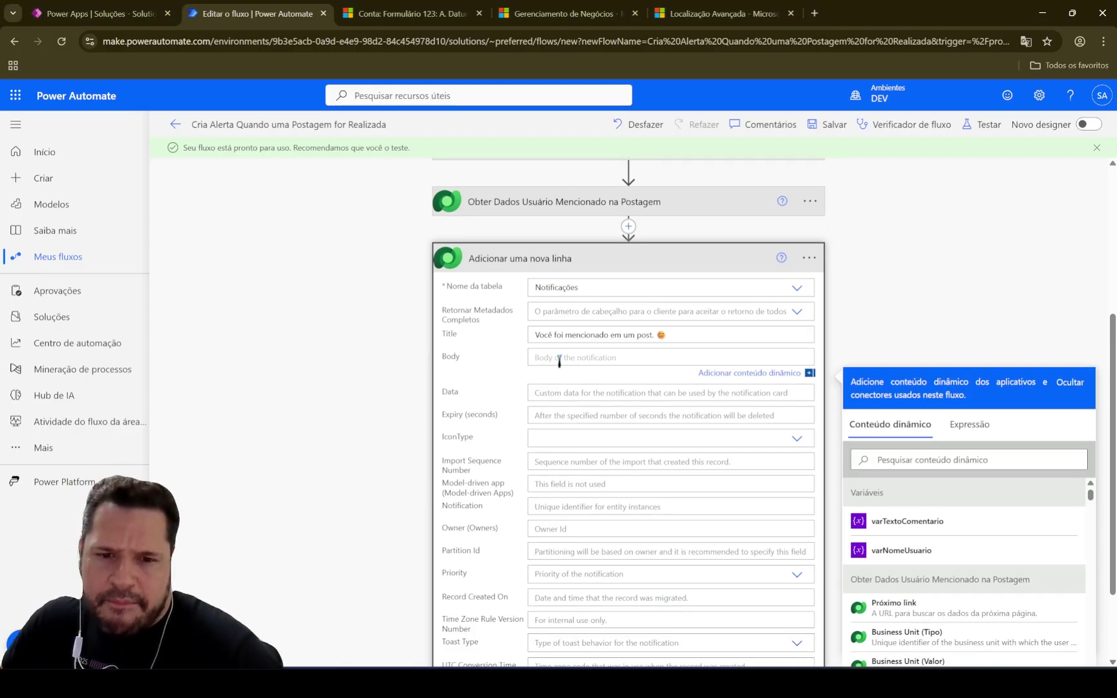
type("** 📍 Quem te marcou:**")
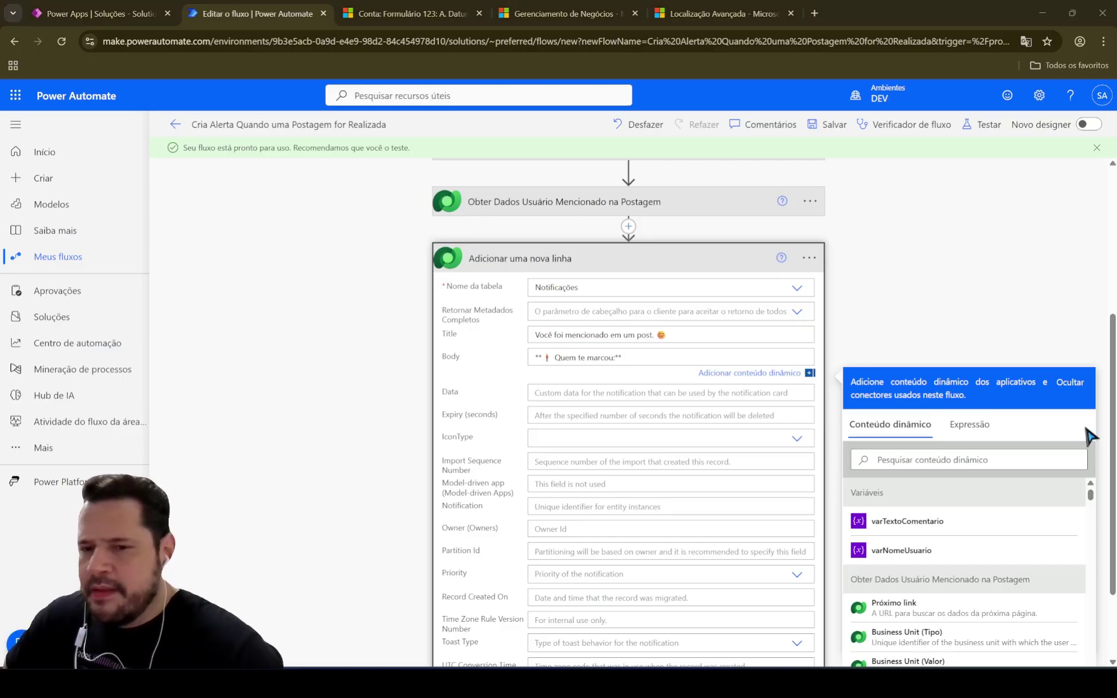
left_click(659, 359)
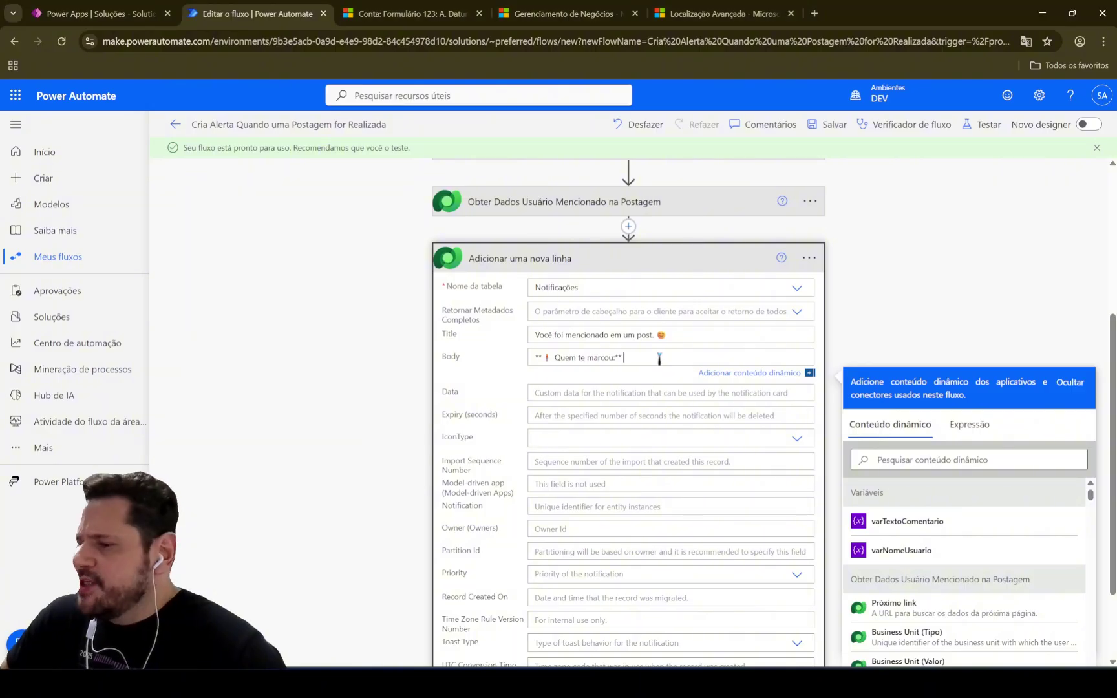
Look through the dynamic content filtered by "n" for the user's name field under "Obter Dados Usuário Que Fez a Postagem"
scroll(922, 454, "down", 1)
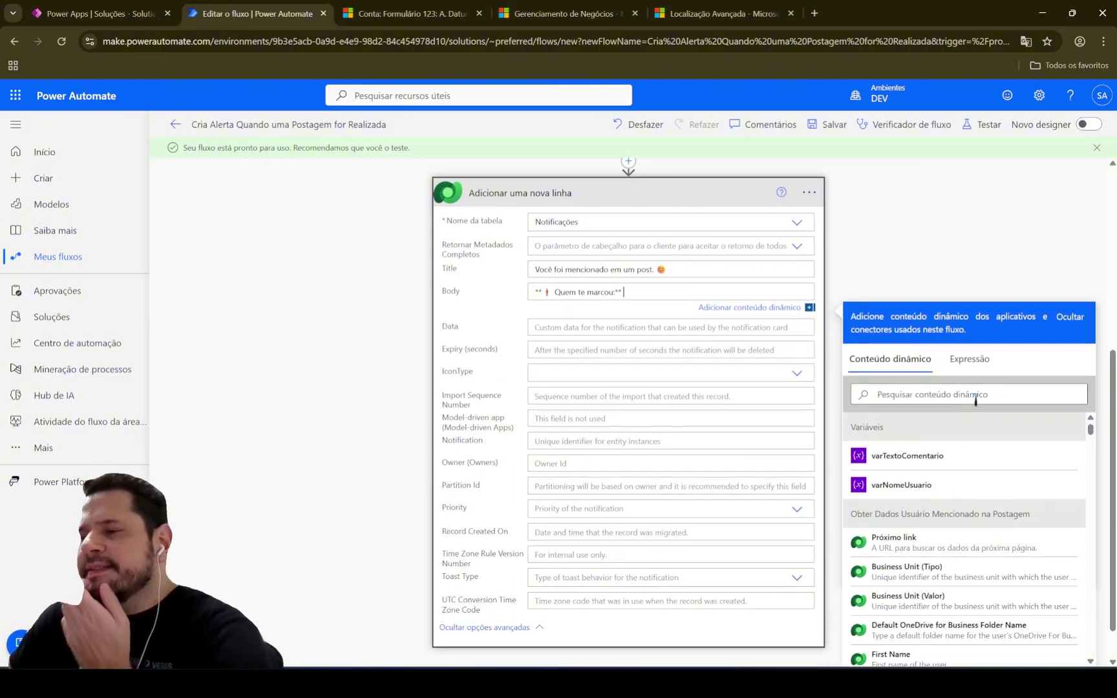
scroll(963, 388, "down", 1)
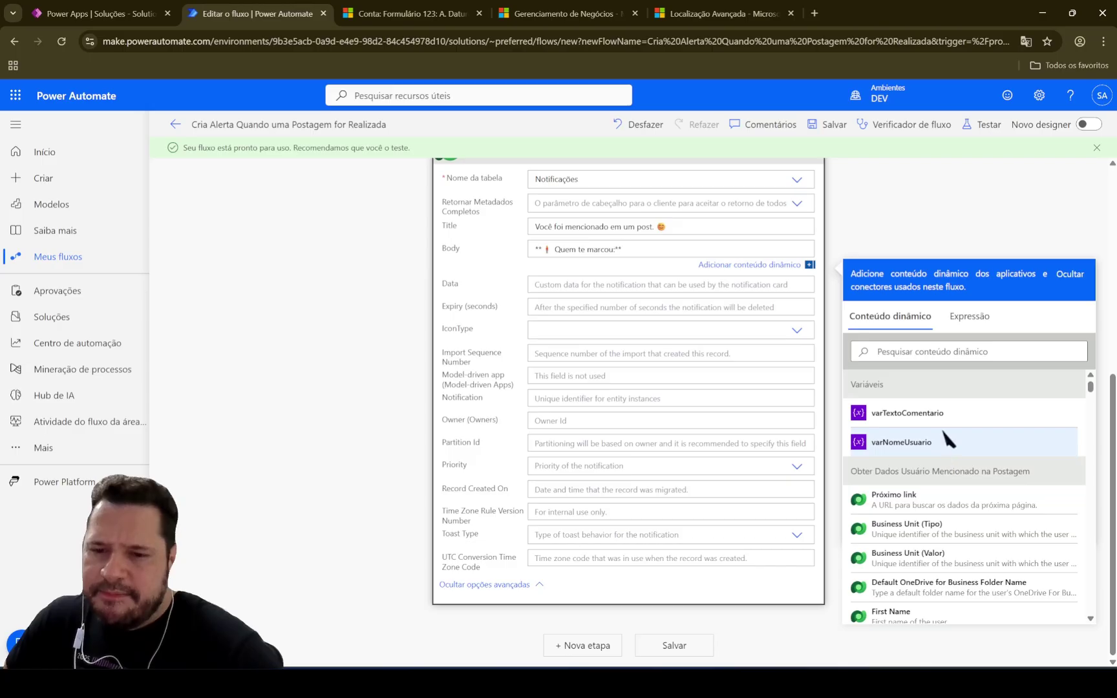
left_click(916, 351)
type("nome")
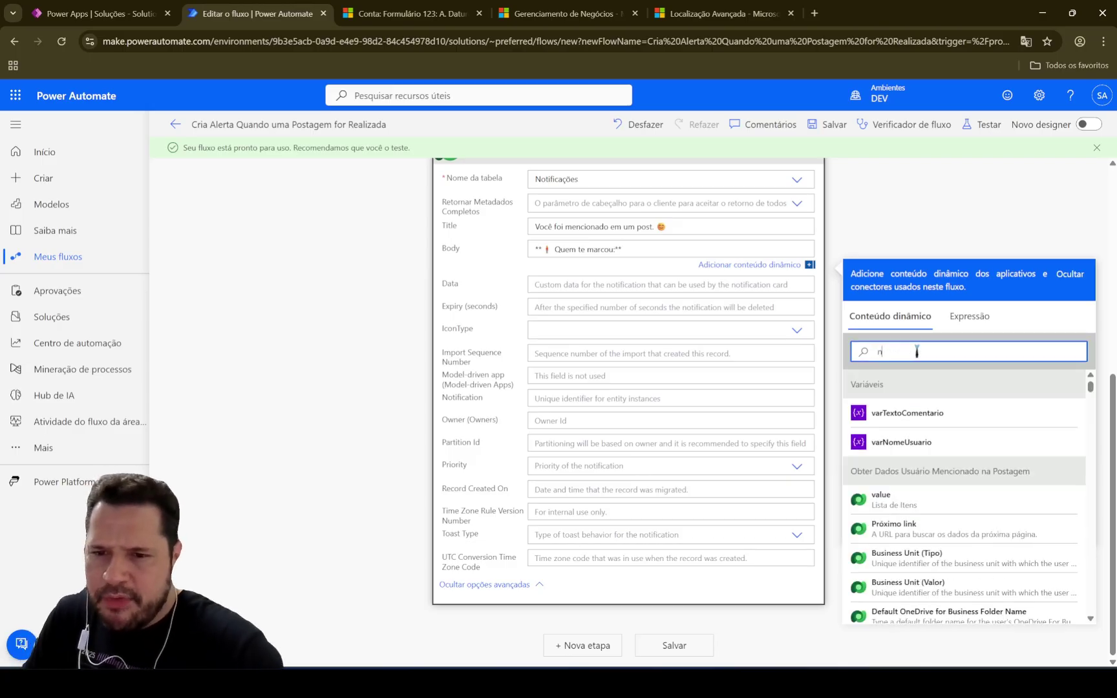
key("BackSpace")
key("BackSpace")
key("BackSpace")
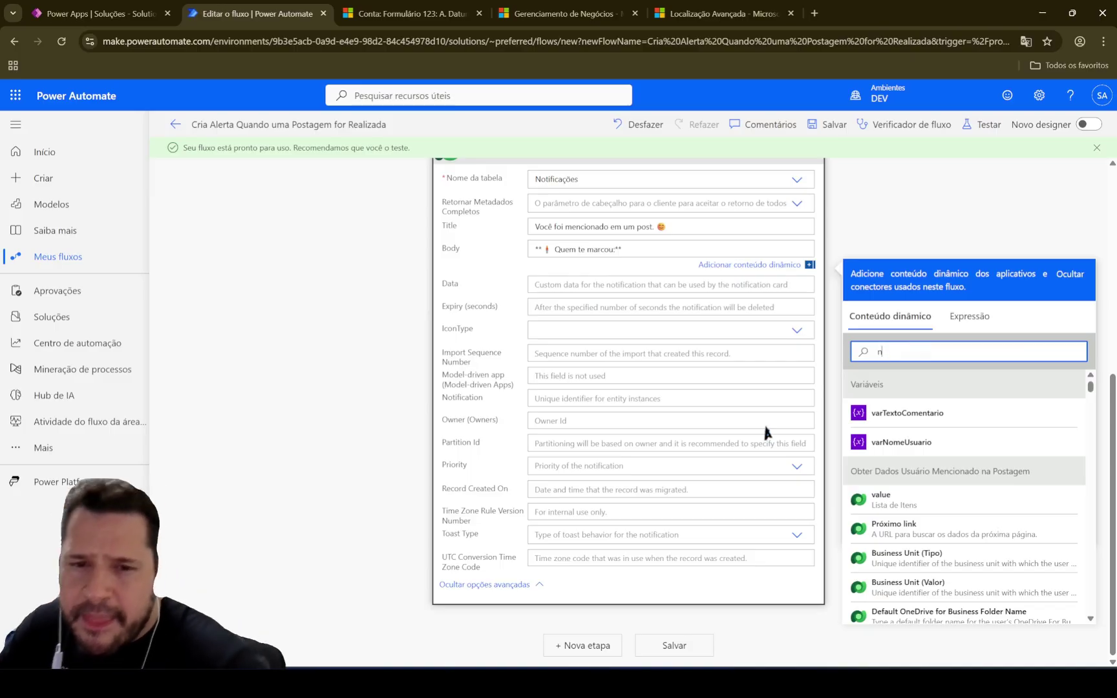
scroll(616, 304, "up", 5)
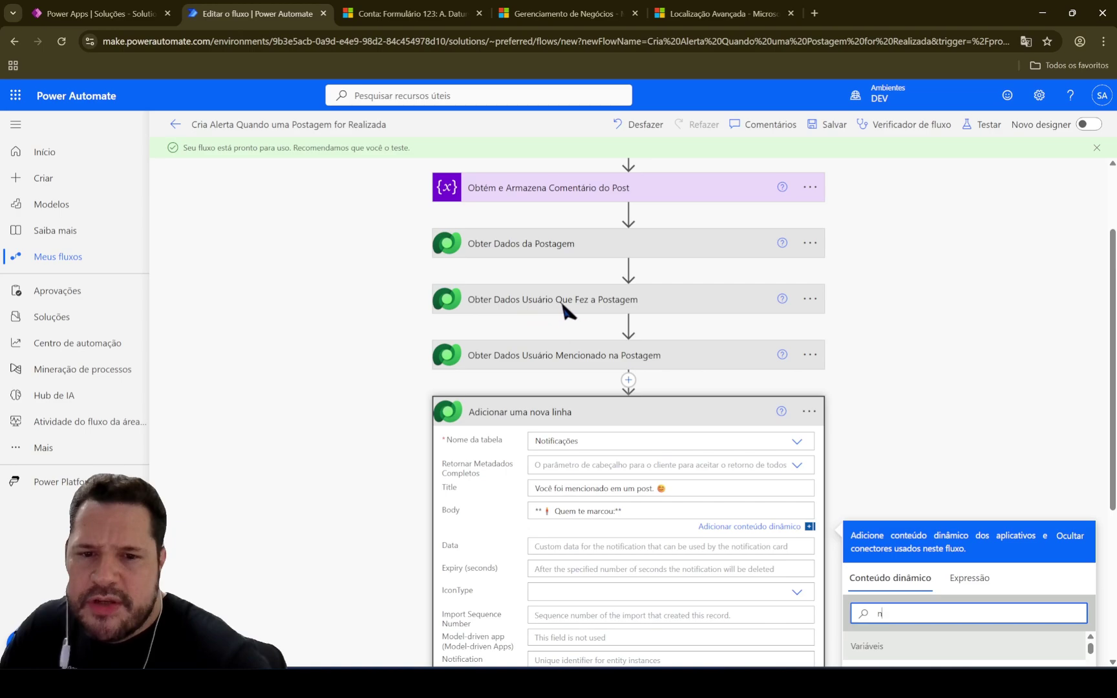
scroll(1035, 387, "down", 5)
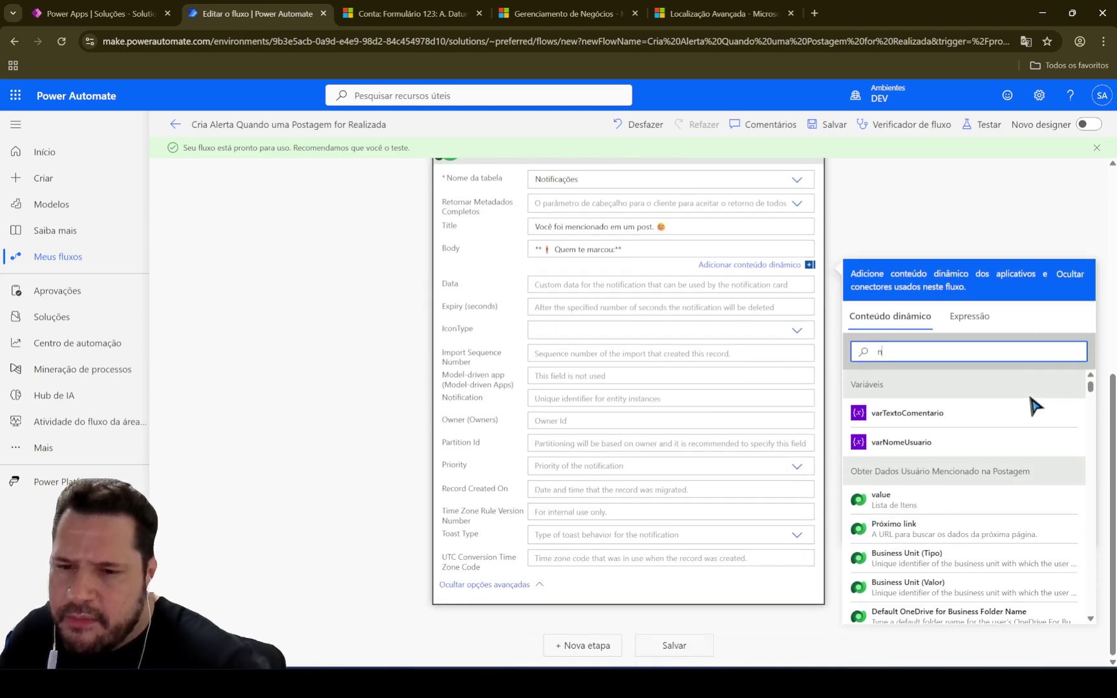
scroll(957, 443, "down", 1)
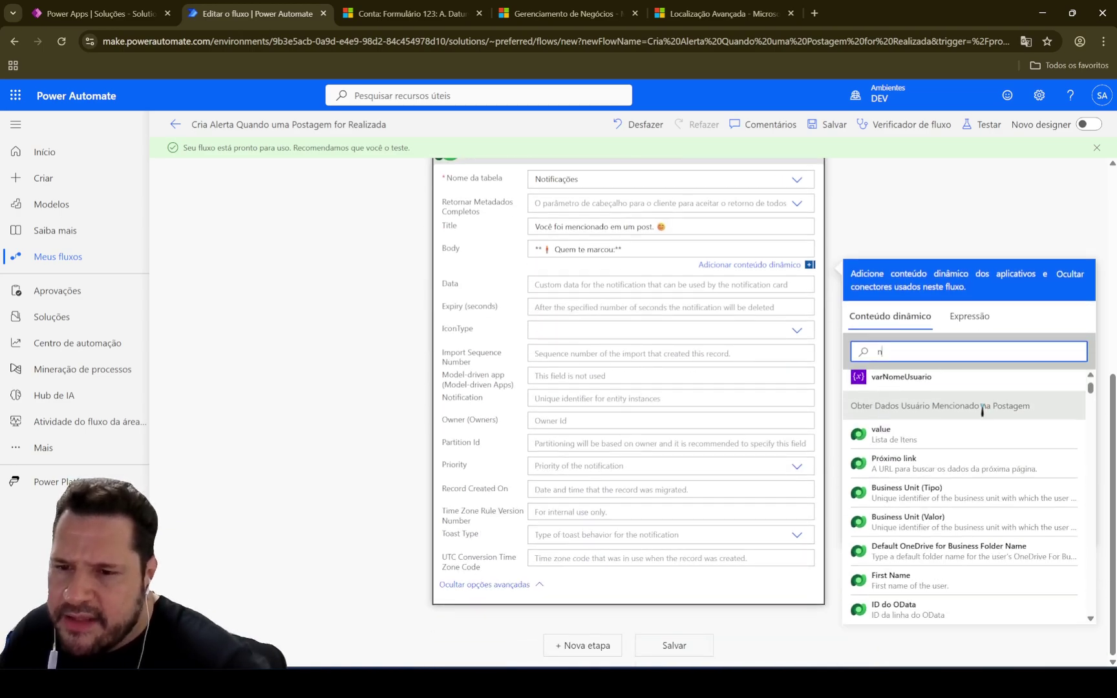
scroll(1027, 411, "down", 15)
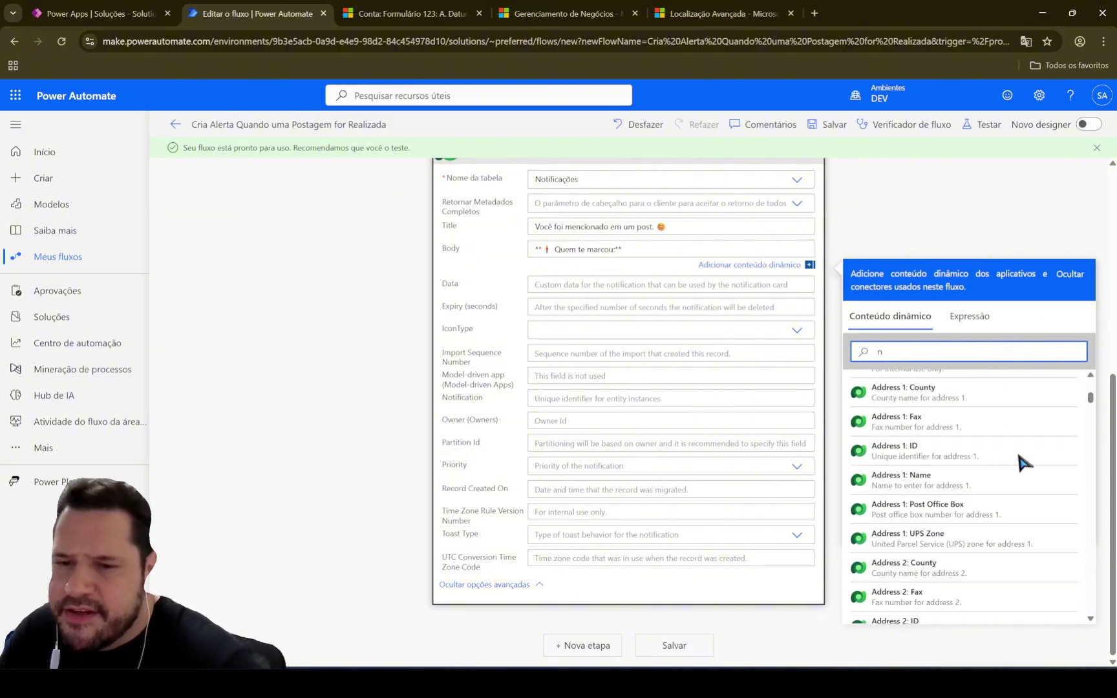
scroll(1027, 464, "up", 5)
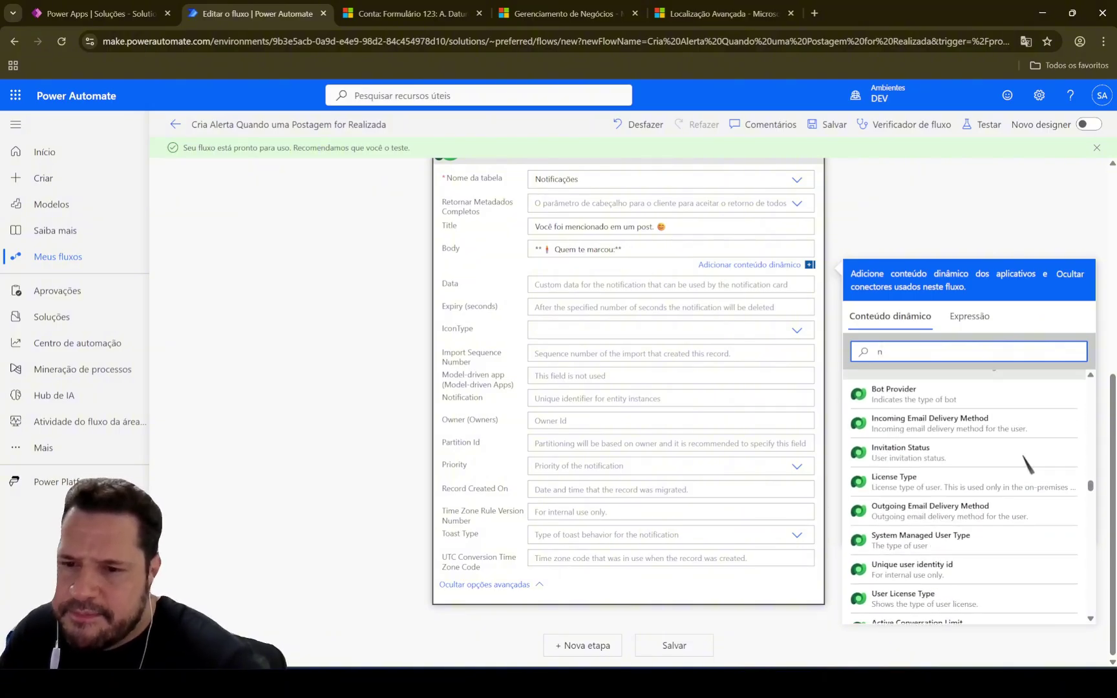
scroll(1022, 449, "down", 1)
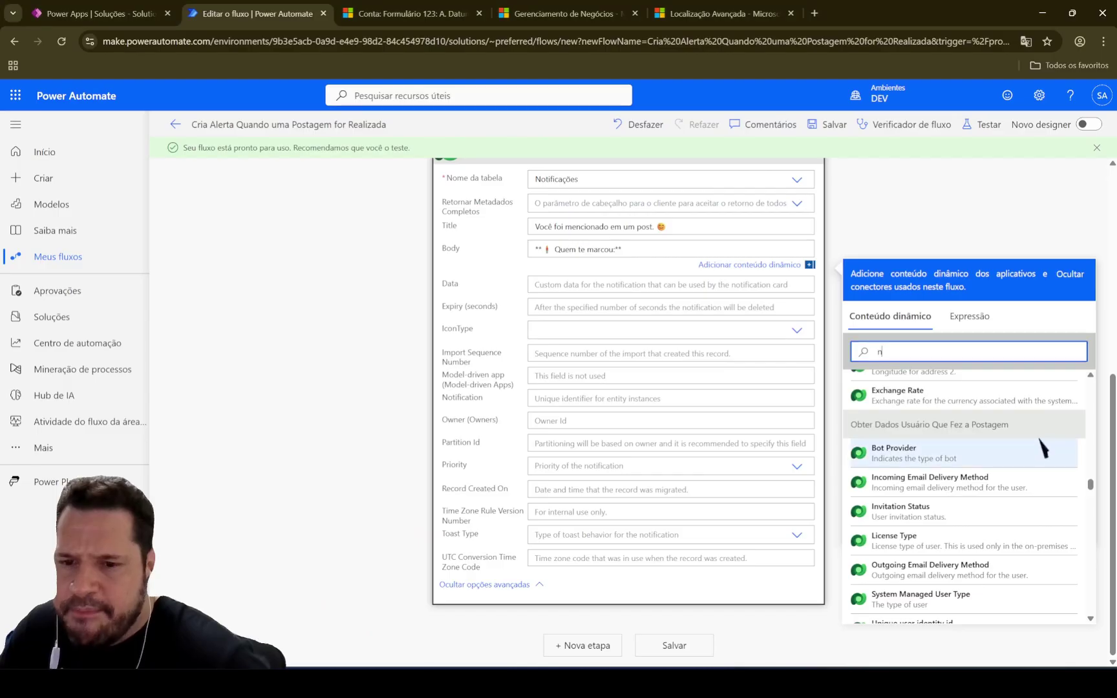
scroll(1011, 475, "down", 10)
scroll(1017, 458, "down", 3)
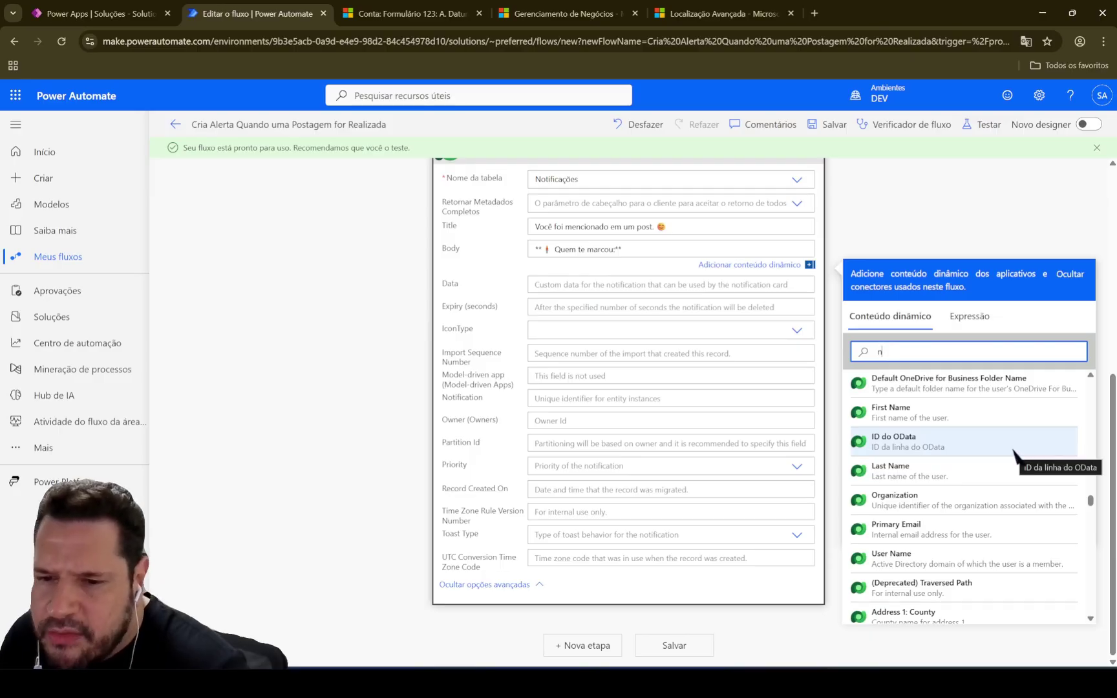
scroll(1015, 452, "down", 3)
scroll(1015, 452, "up", 1)
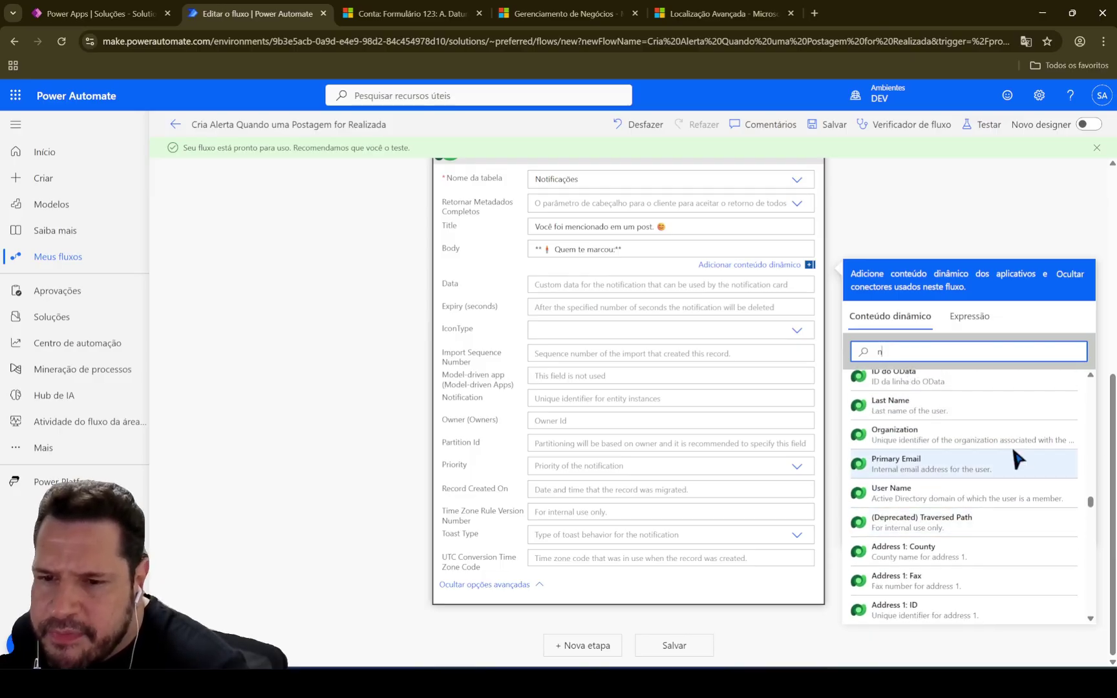
scroll(989, 492, "down", 6)
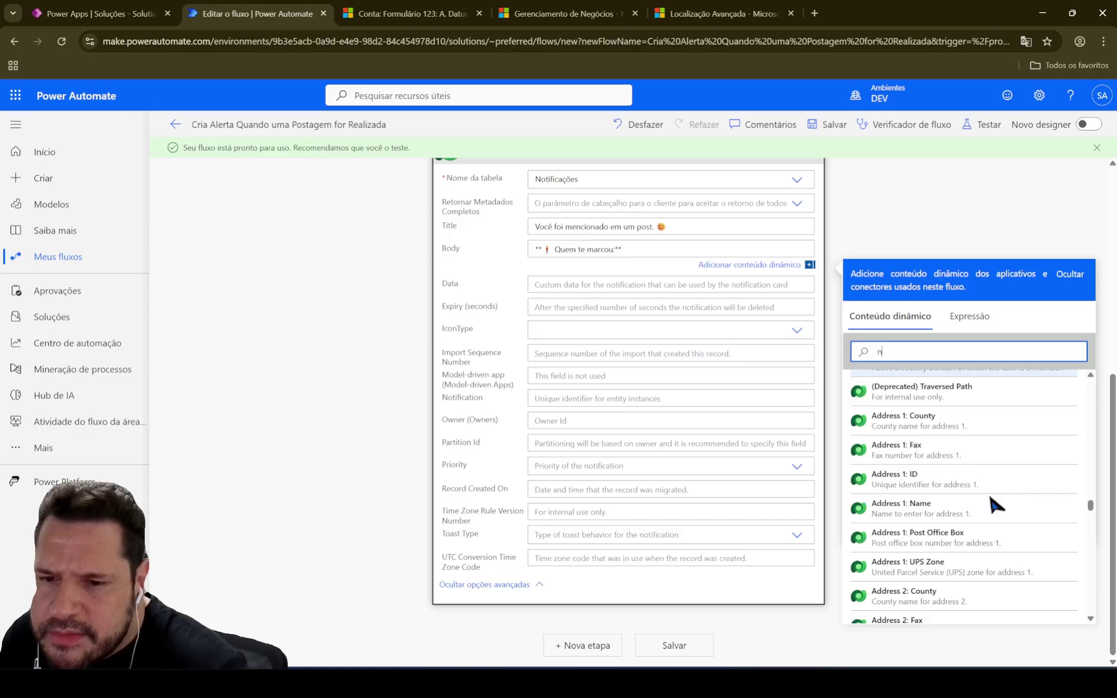
scroll(1093, 530, "down", 6)
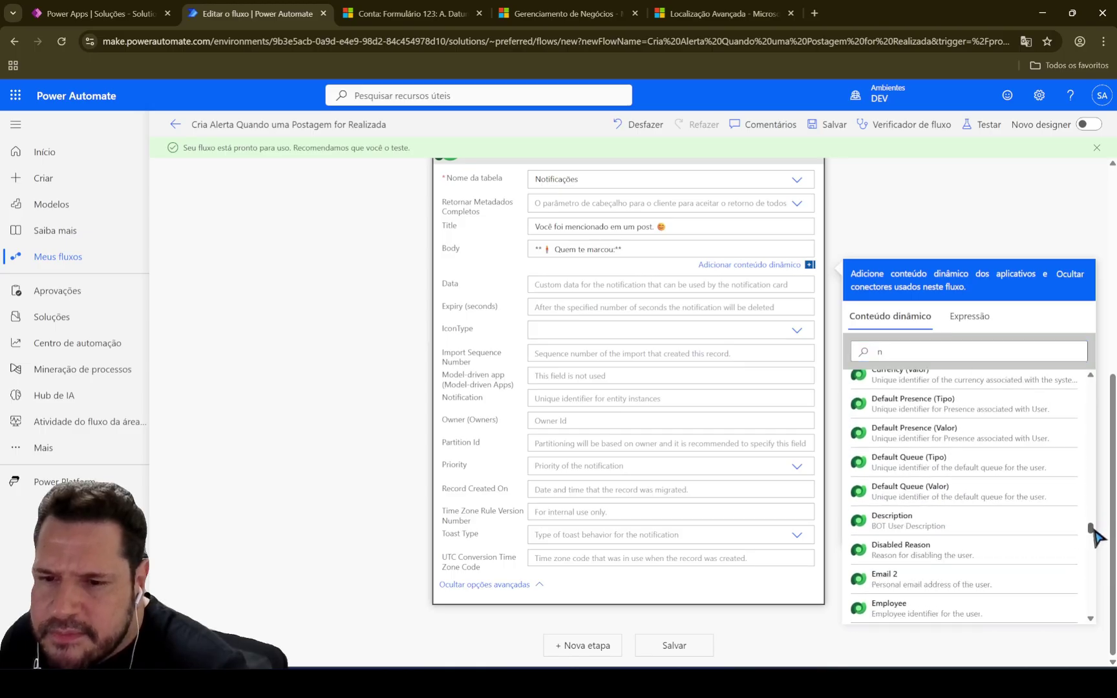
scroll(1097, 532, "up", 5)
Find "full" in the dynamic content and insert Full Name from "Obter Dados Usuário Que Fez a Postagem" after "Quem te marcou:" in the Body
left_click(916, 350)
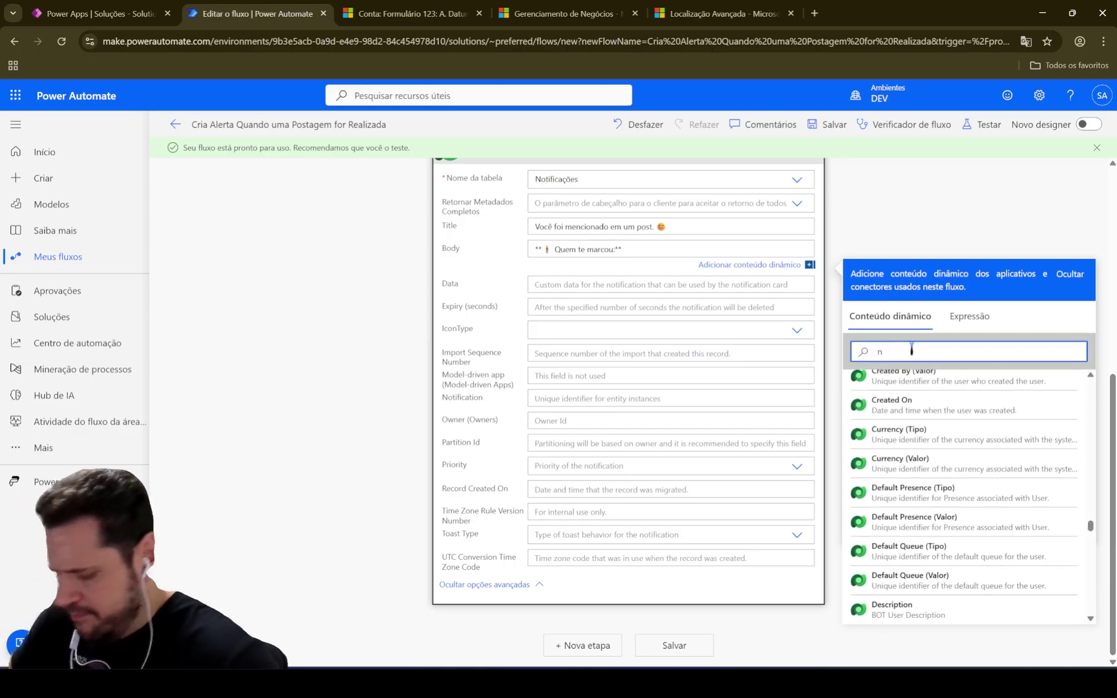
key("BackSpace")
type("full")
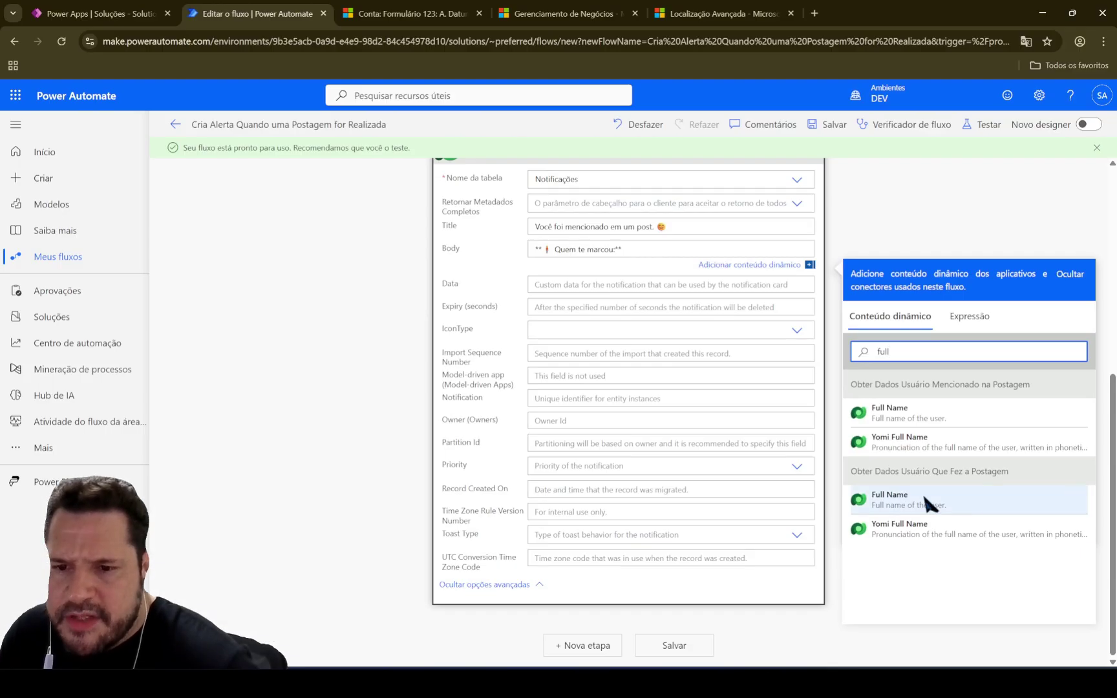
left_click(686, 512)
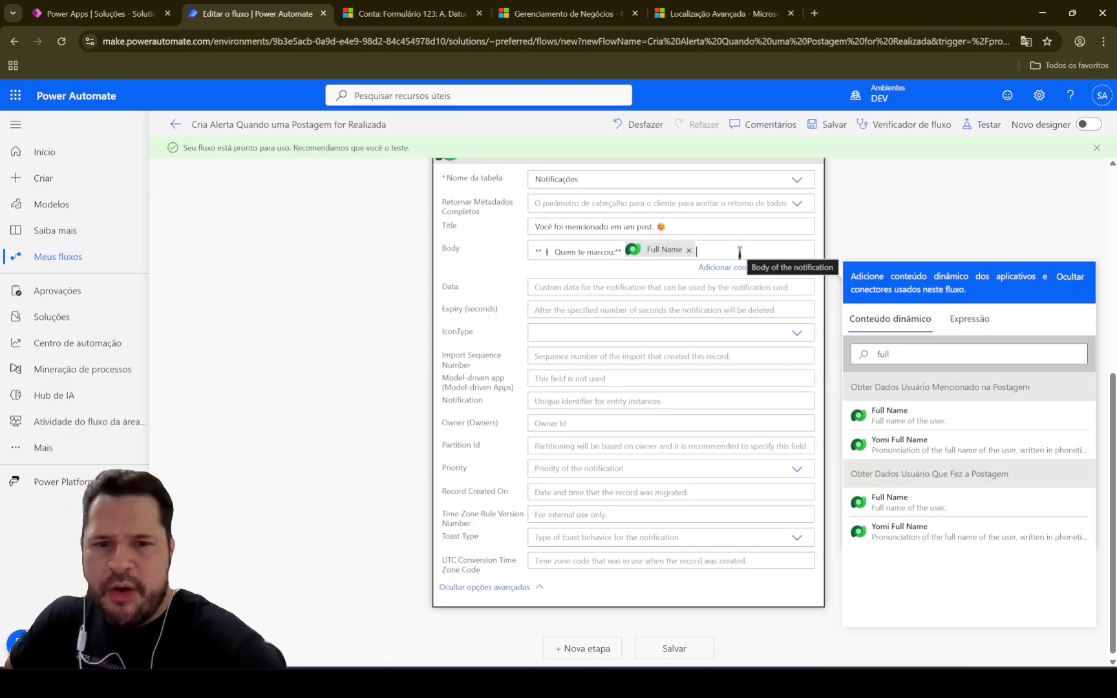
Add the line "**💬 Mensagem:**" to the notification's Body below the "Quem te marcou:" line
key("Return")
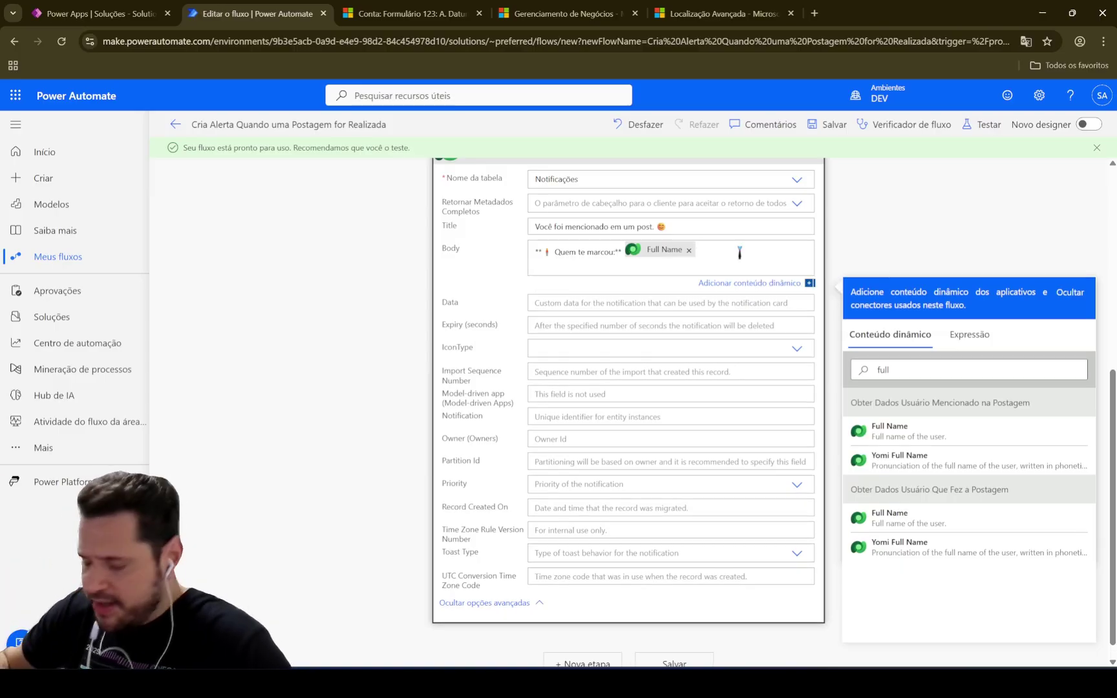
key("Return")
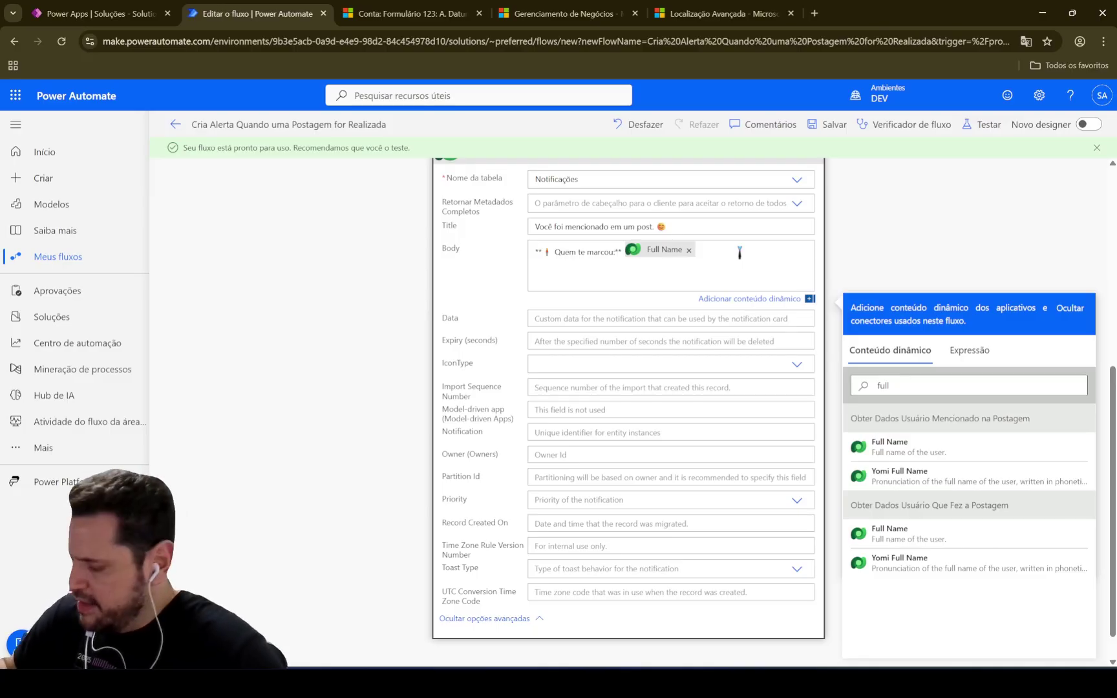
key("BackSpace")
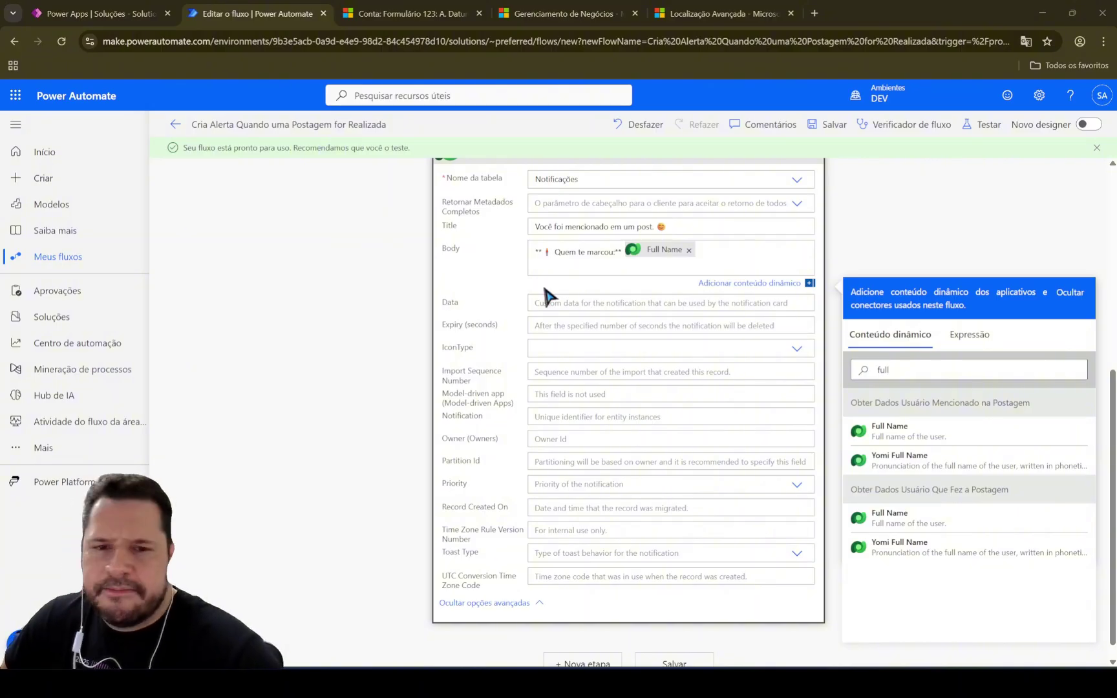
left_click(567, 269)
type("** 💬 Mensagem:**")
key("ctrl+z")
key("Return")
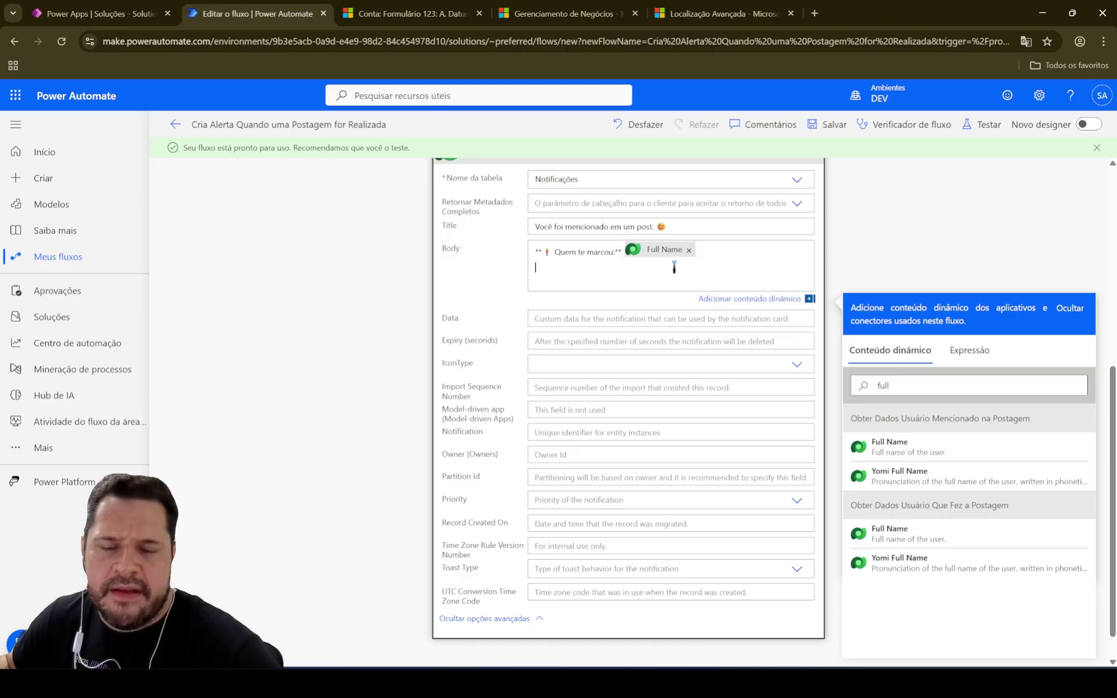
type("**💬 Mensagem:**")
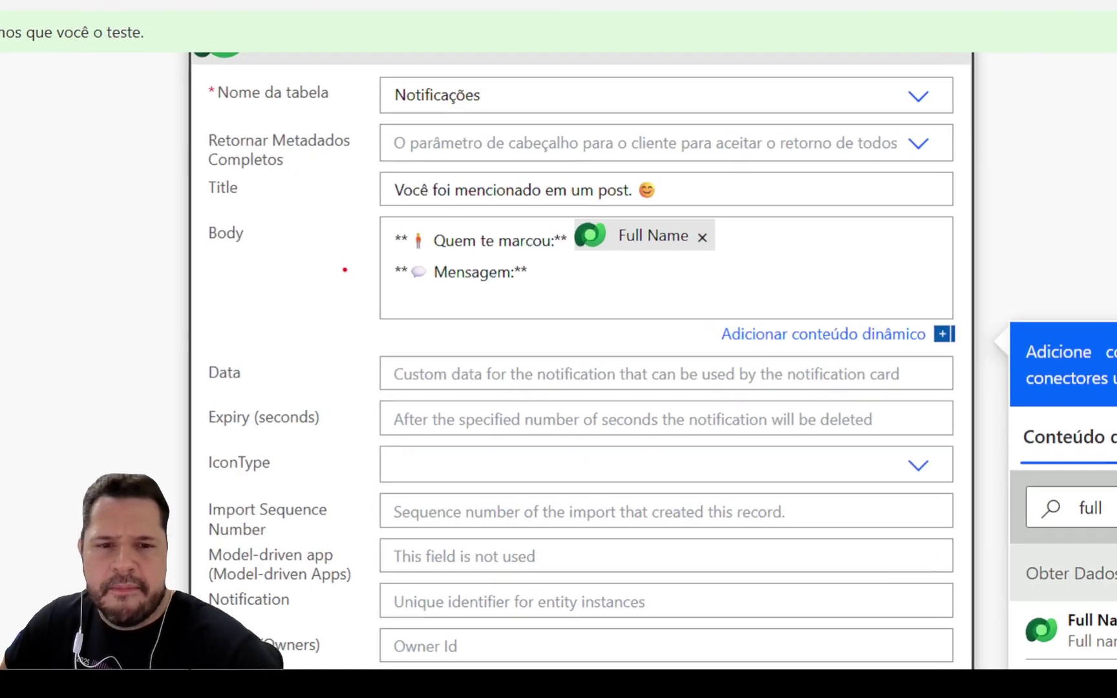
Insert the varTextoComentario variable after "Mensagem:" in the notification's Body, clearing the "full" filter from the dynamic content search
left_click_drag(392, 261, 411, 293)
left_click_drag(509, 259, 535, 288)
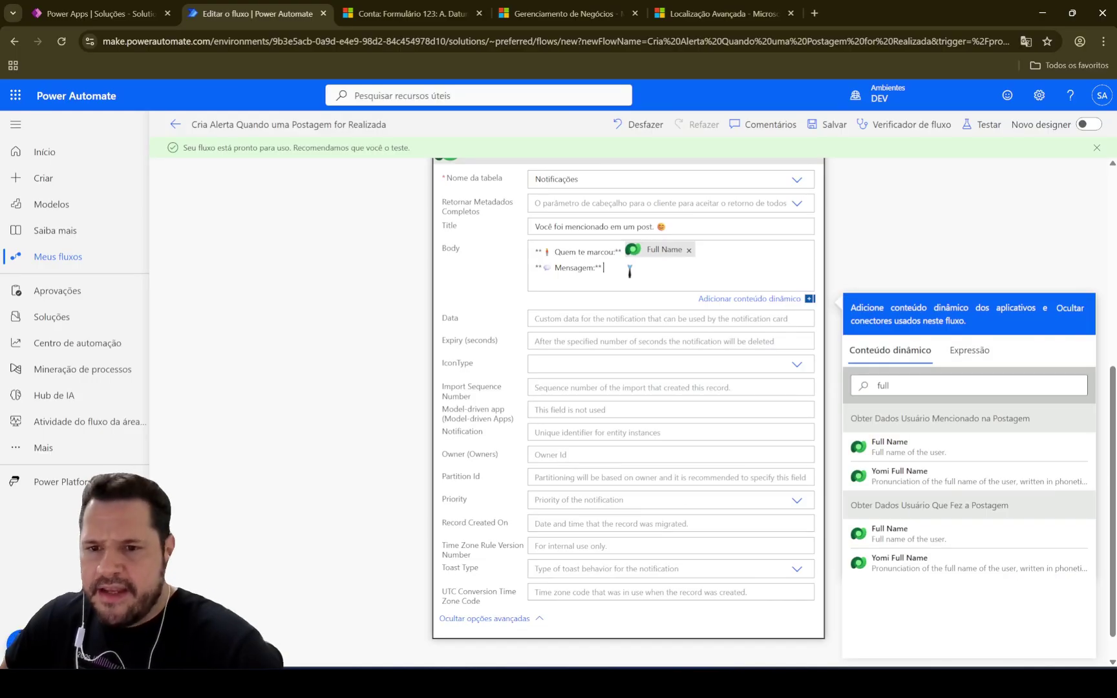
left_click(918, 386)
key("BackSpace")
key("BackSpace")
key("BackSpace")
key("BackSpace")
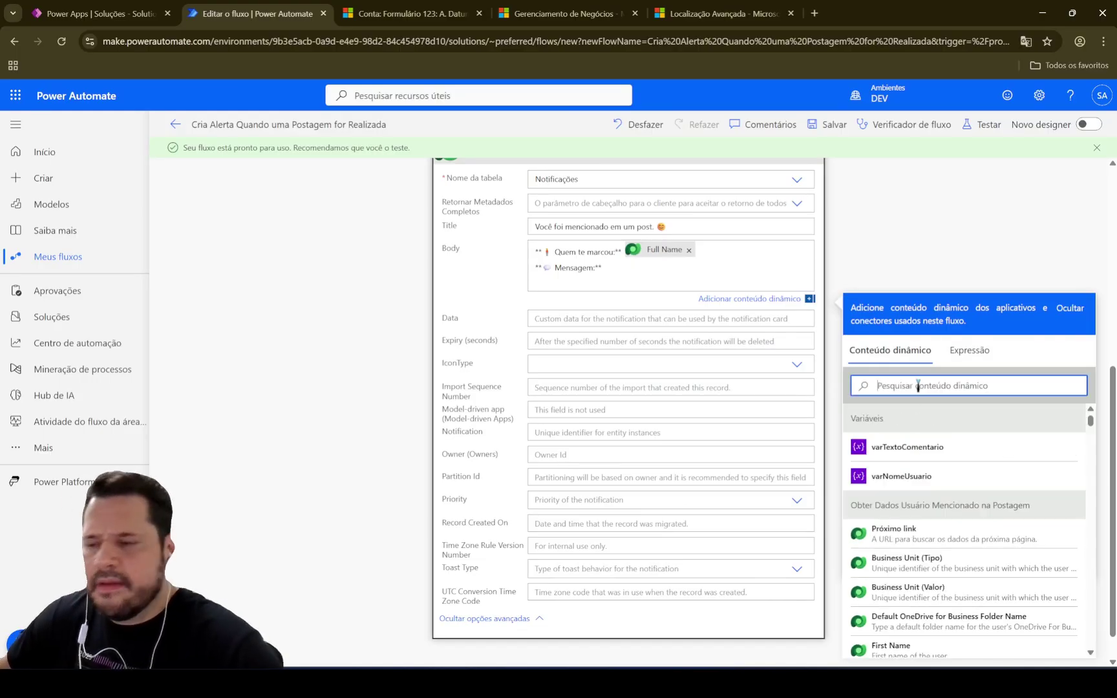
key("alt+Tab")
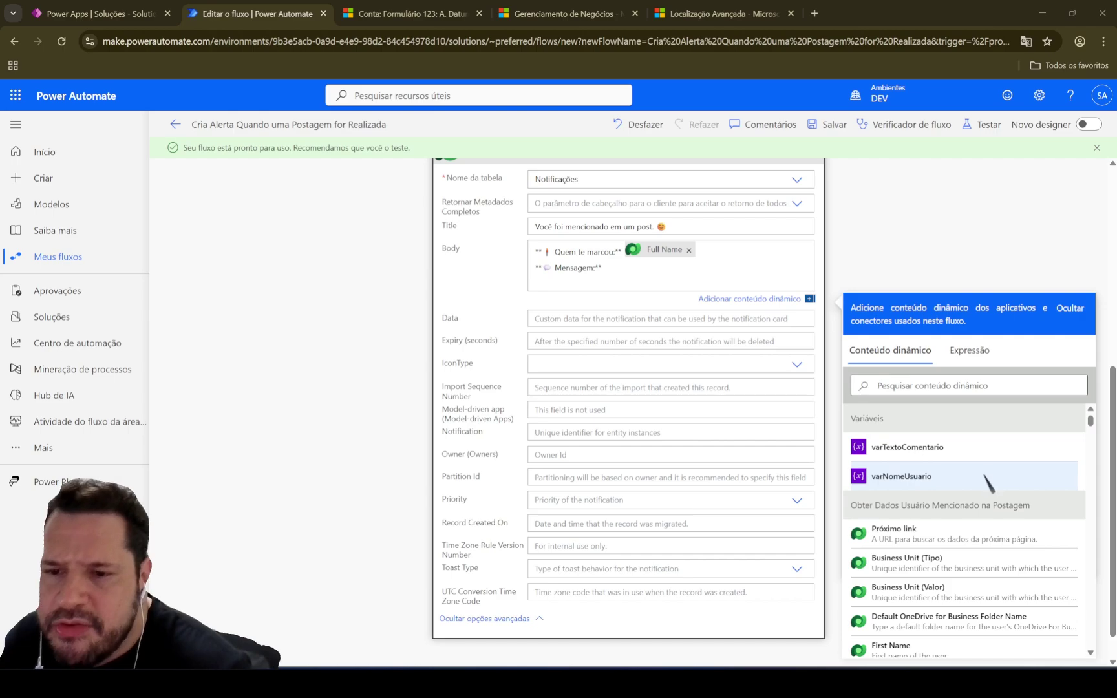
left_click(943, 454)
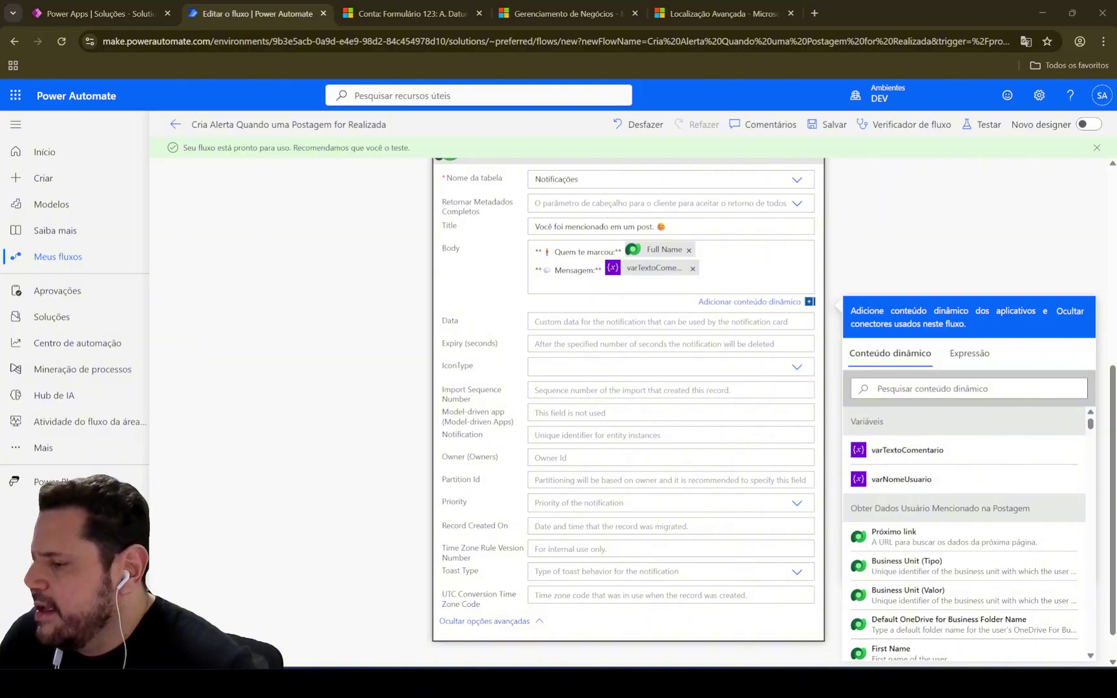
Separate the "Quem te marcou:" and "Mensagem:" lines in the Body with a blank line, leaving no empty line at the end
left_click(716, 248)
key("Return")
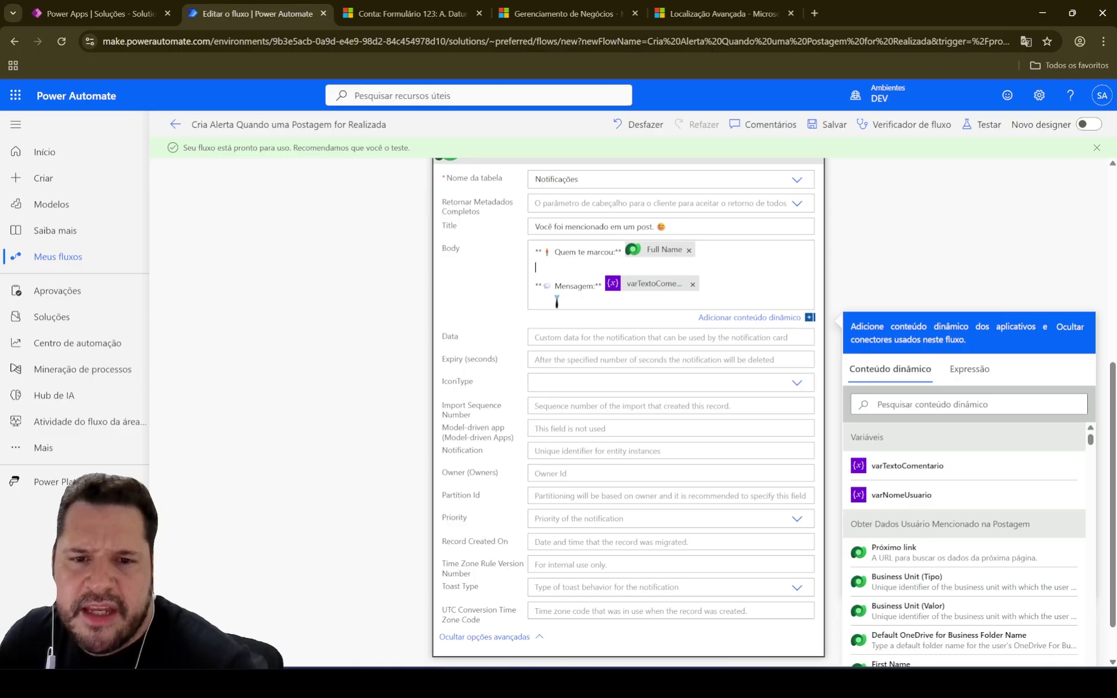
left_click(544, 306)
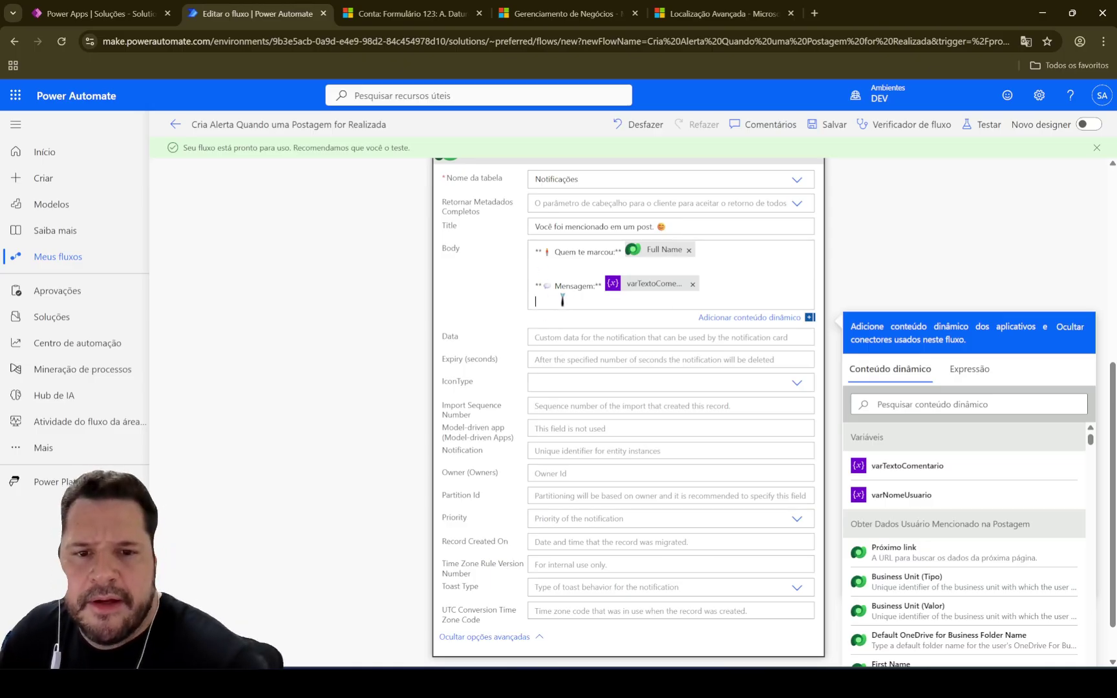
key("BackSpace")
left_click(577, 269)
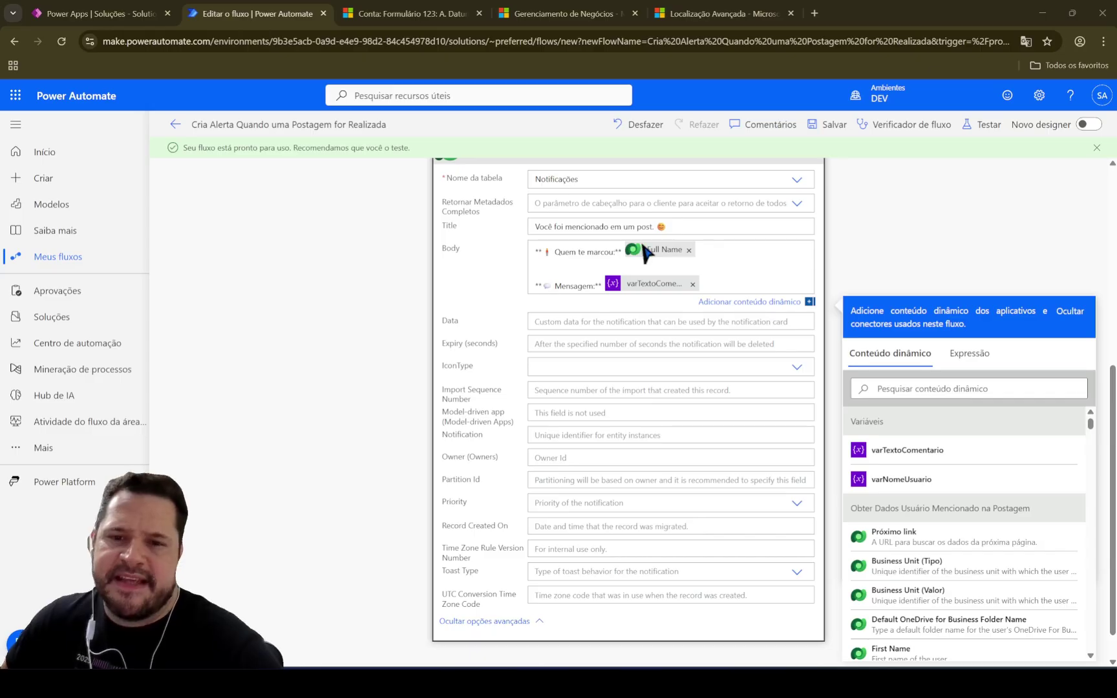
left_click(556, 273)
key("Return")
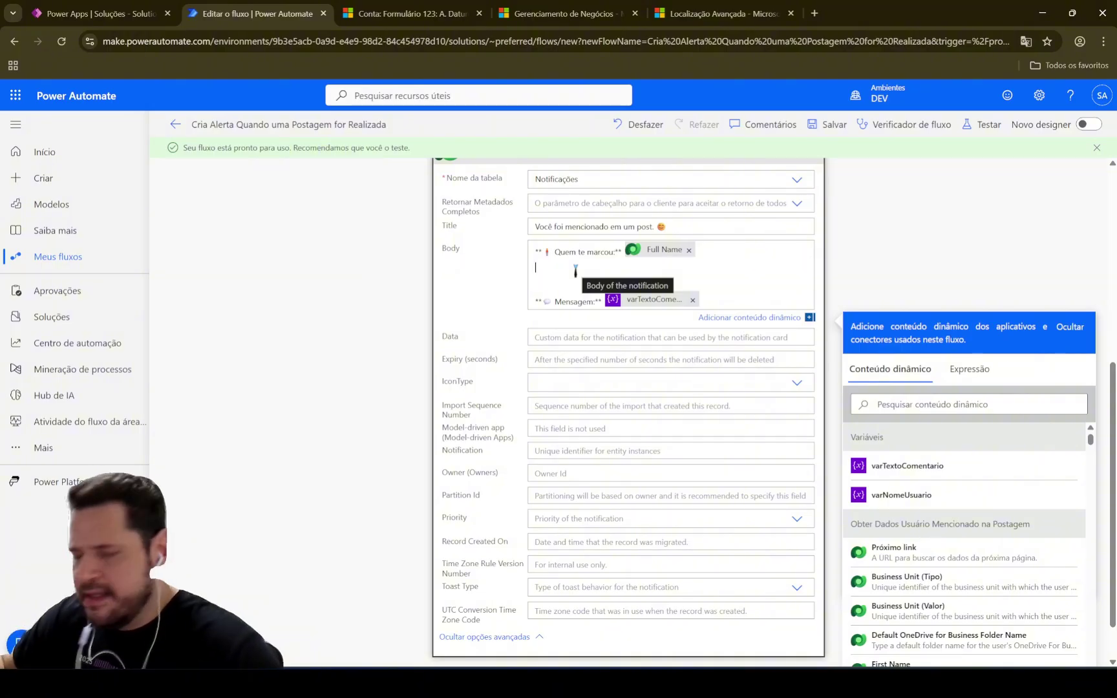
key("Delete")
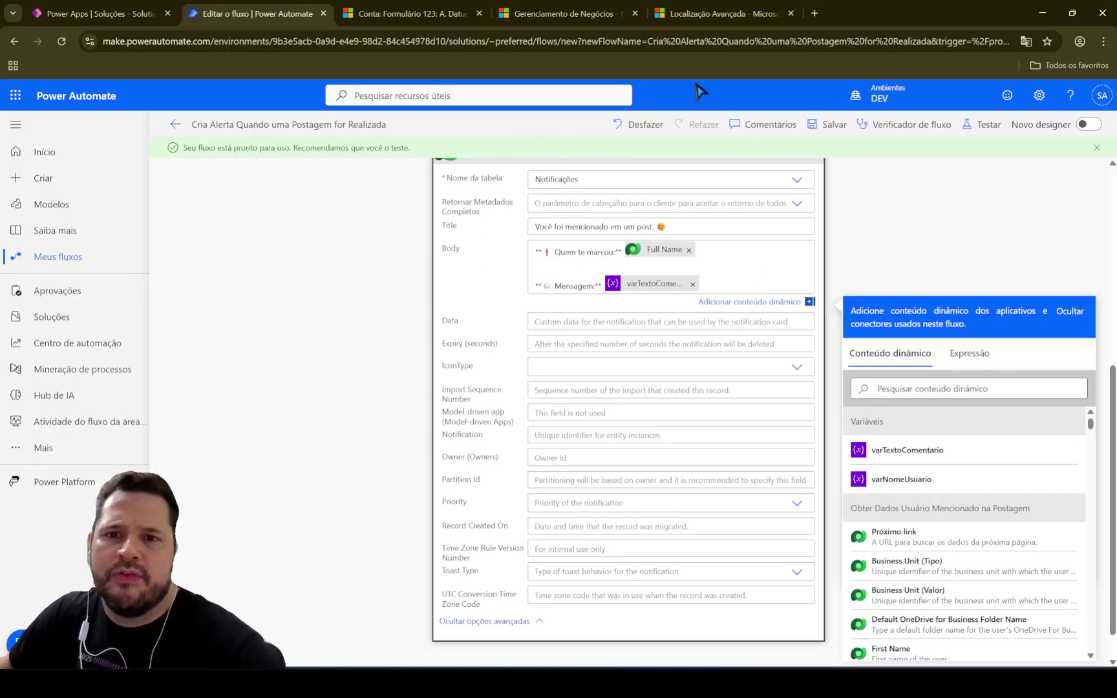
Examine the newest post's text in Localização Avançada, the account's timeline and the mentioned user's Dynamics 365 notifications, and return to the flow
left_click(704, 14)
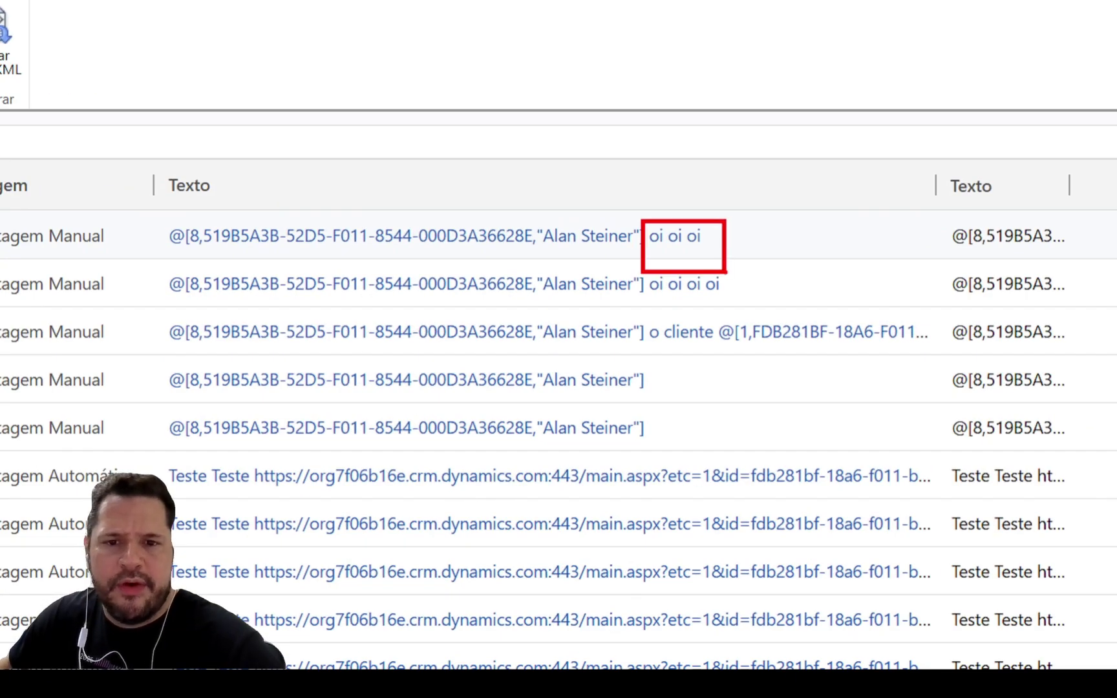
left_click(716, 237)
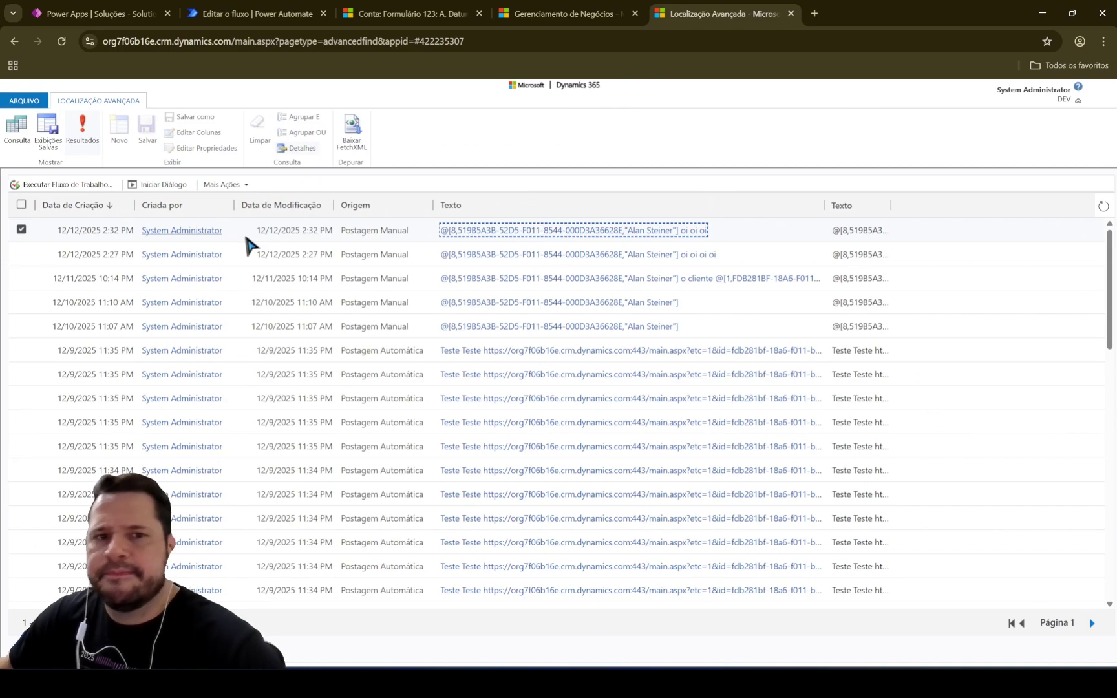
left_click(254, 14)
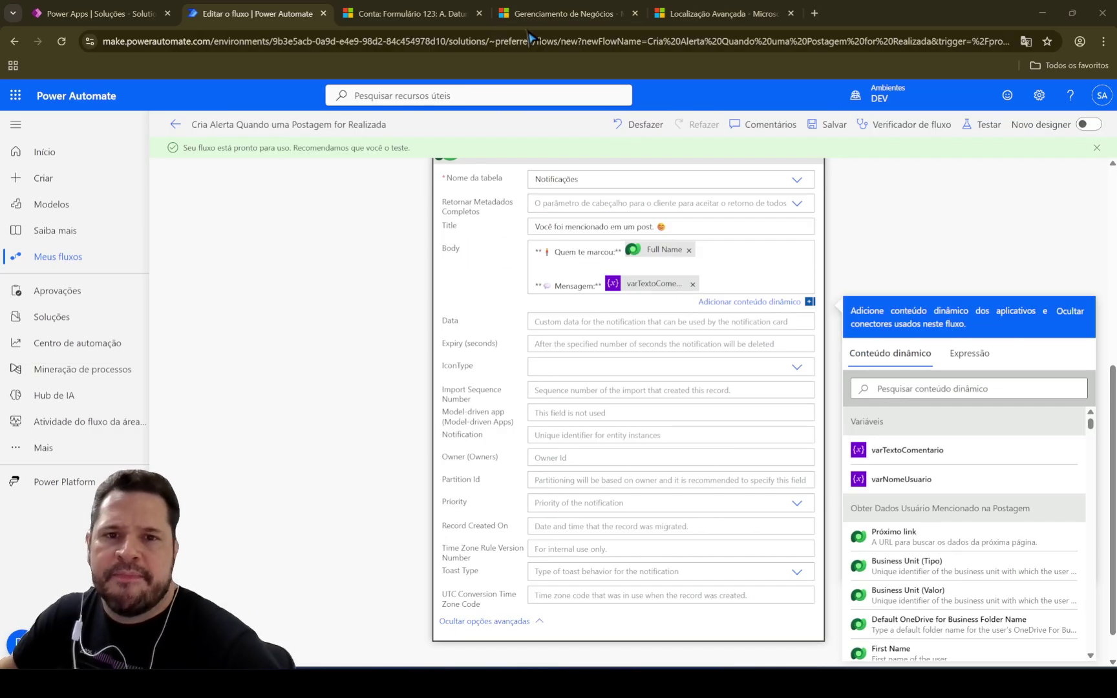
left_click(407, 13)
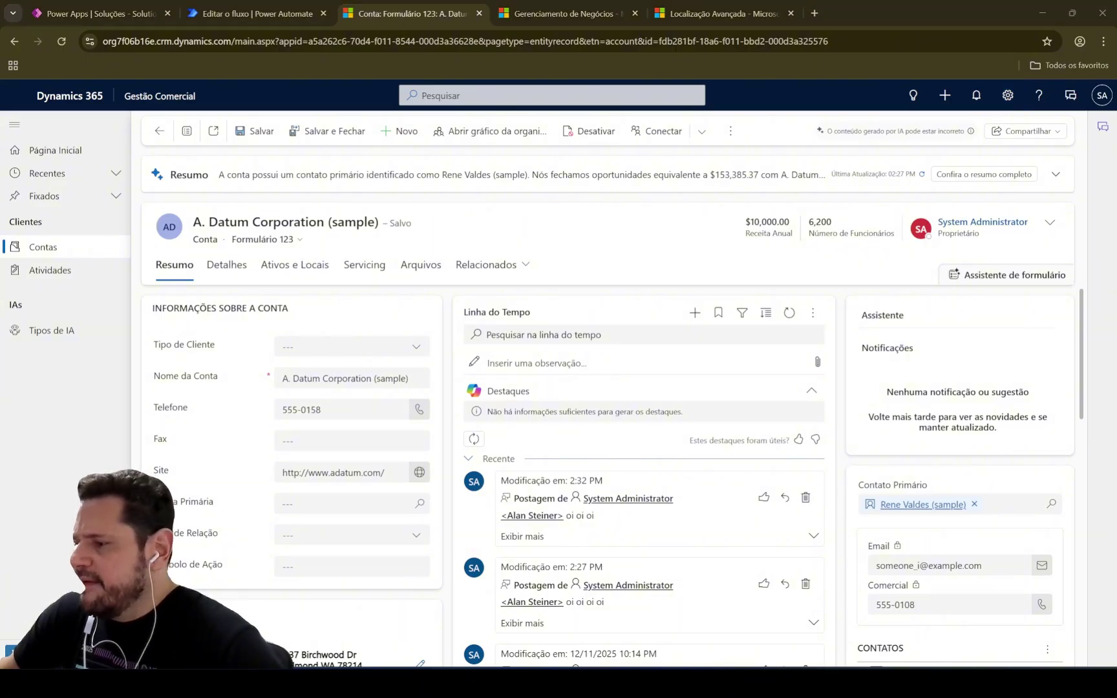
key("alt+Tab")
left_click(976, 98)
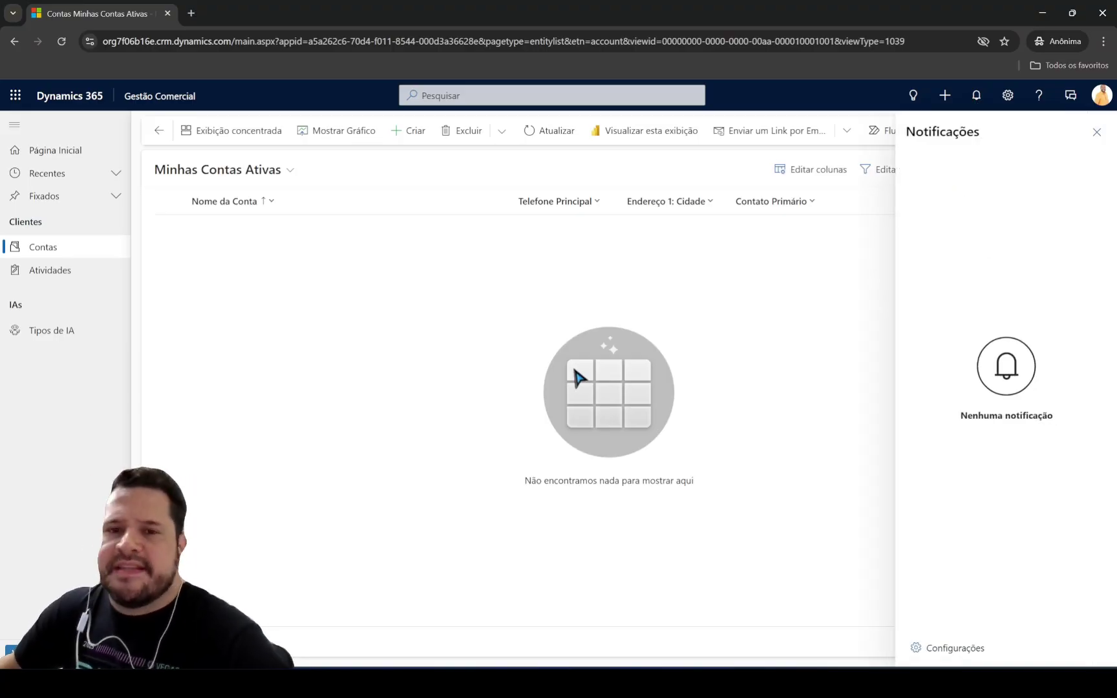
left_click(1042, 14)
left_click(304, 14)
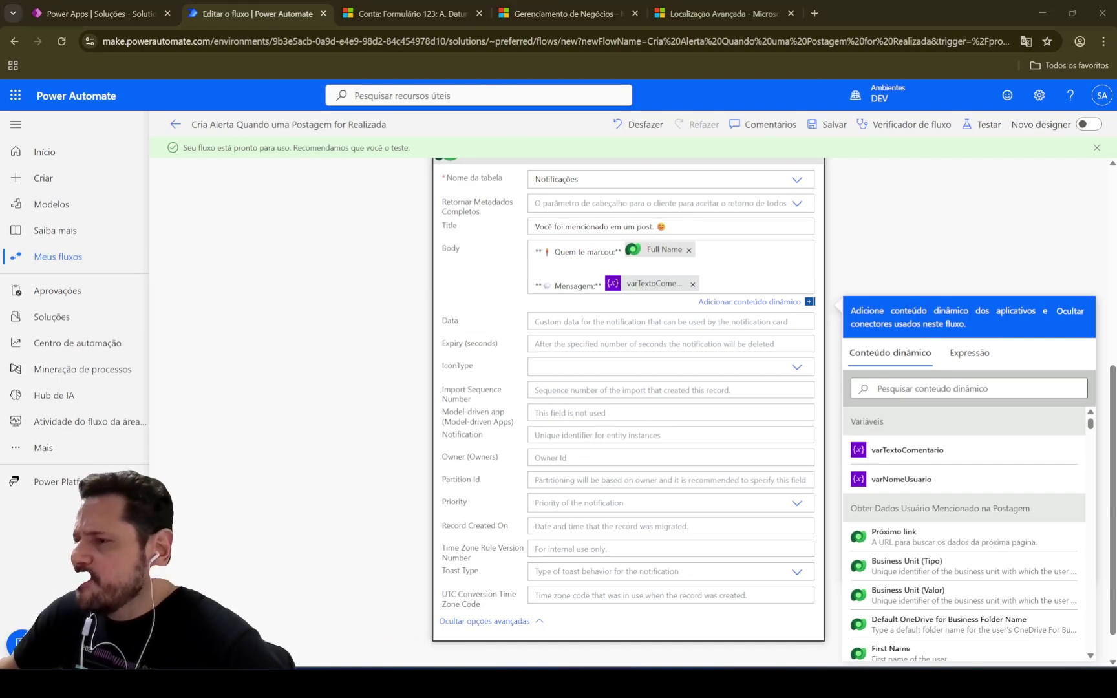
Copy the whole "actions" JSON from the Notepad++ file "novo 7" and paste it into the notification's Data field in the flow
left_click_drag(1116, 163, 835, 139)
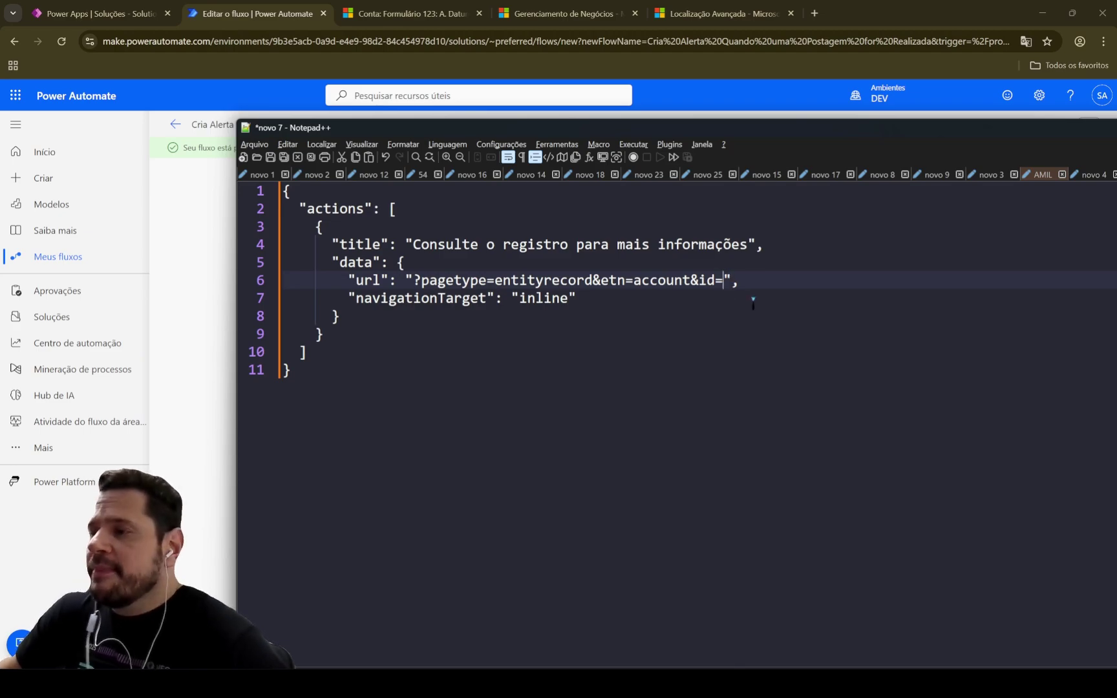
left_click(455, 364)
key("ctrl+a")
key("ctrl+c")
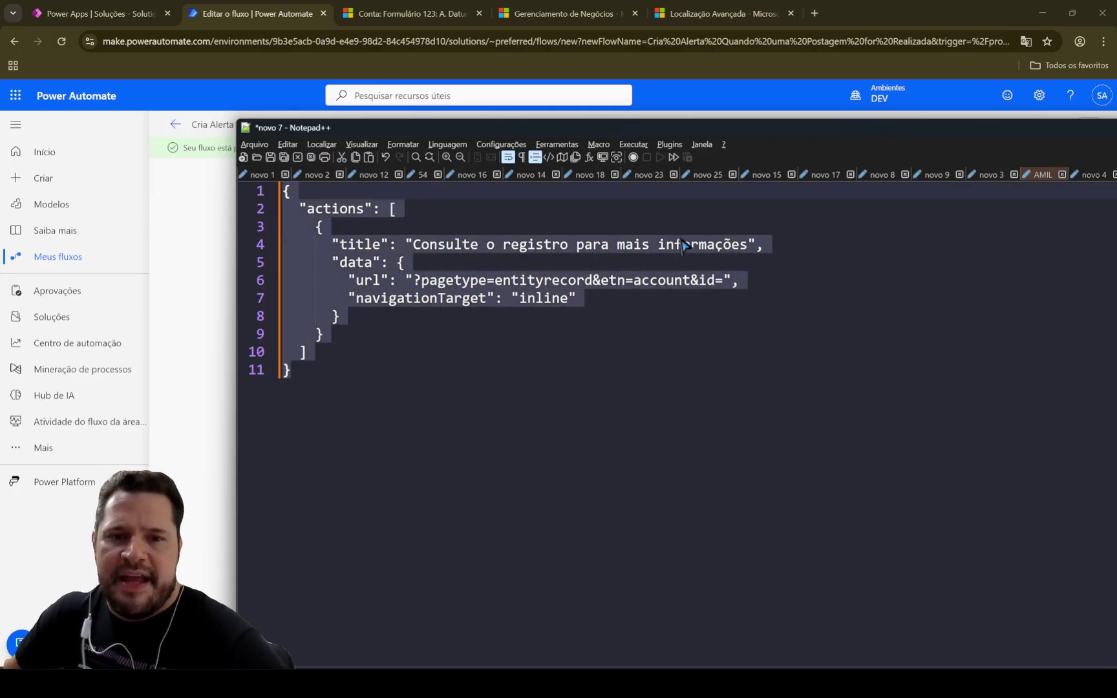
key("alt+Tab")
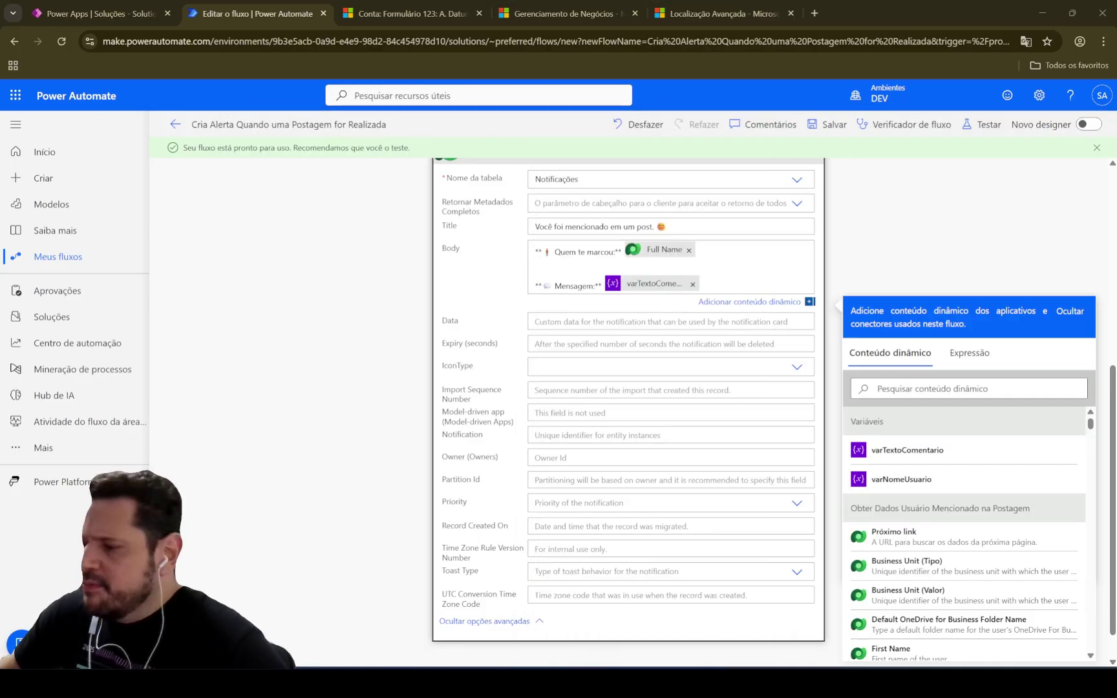
left_click(548, 322)
key("ctrl+v")
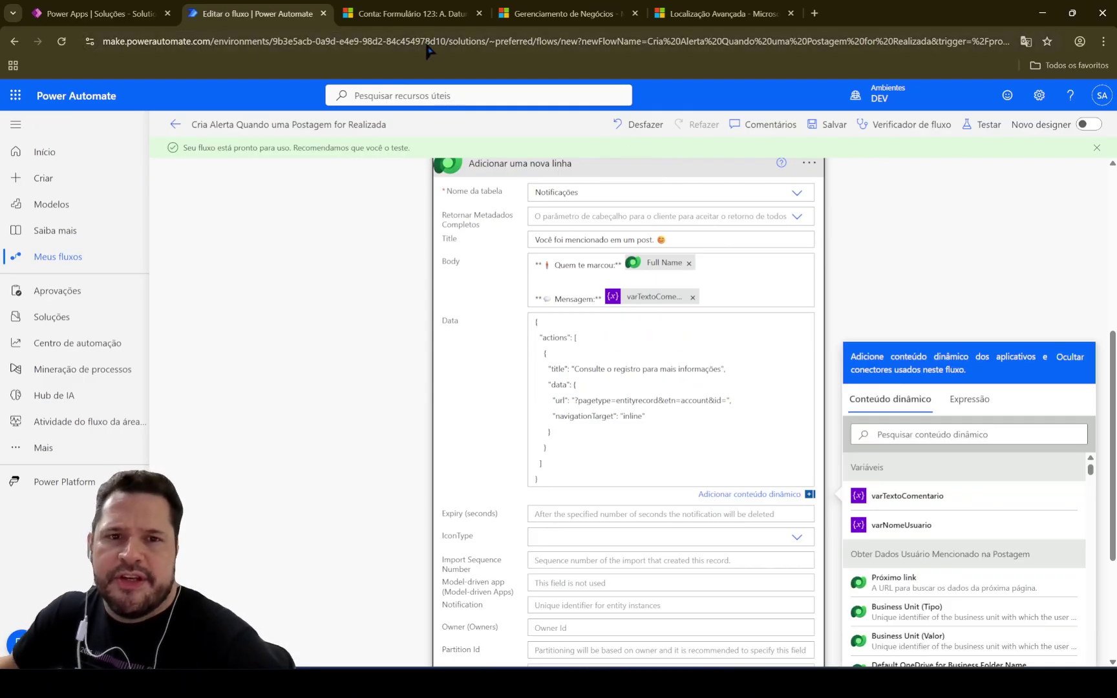
Compare the pagetype, etn and id parts of the account record's web address with the title and url lines in the Data JSON
left_click(406, 13)
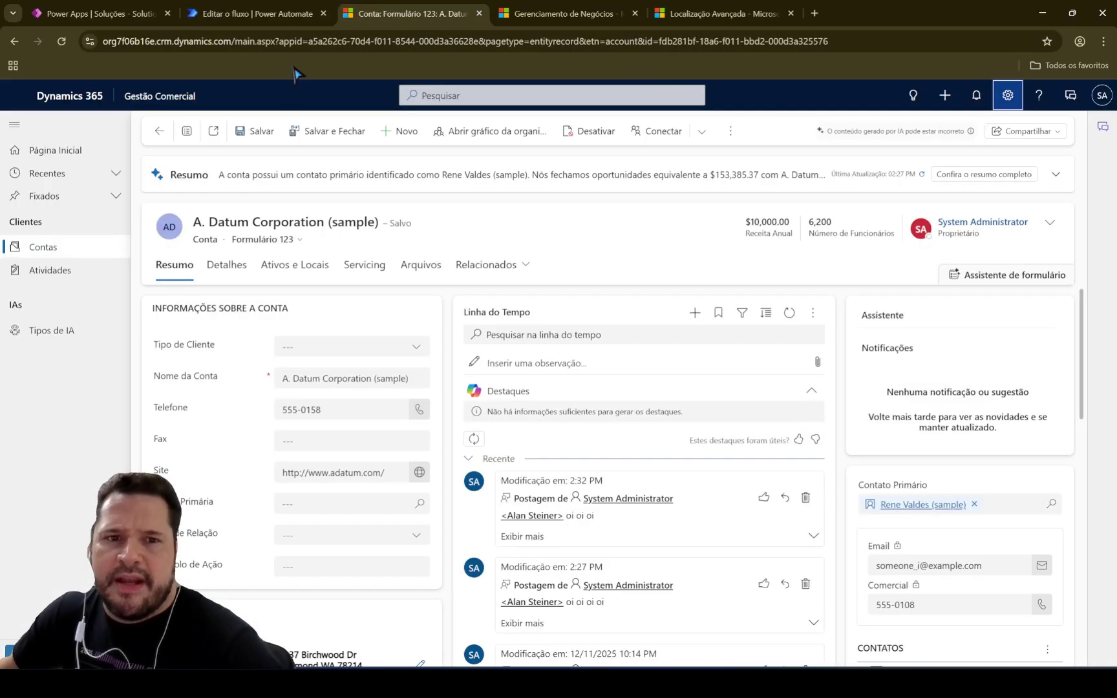
left_click(686, 42)
left_click(684, 42)
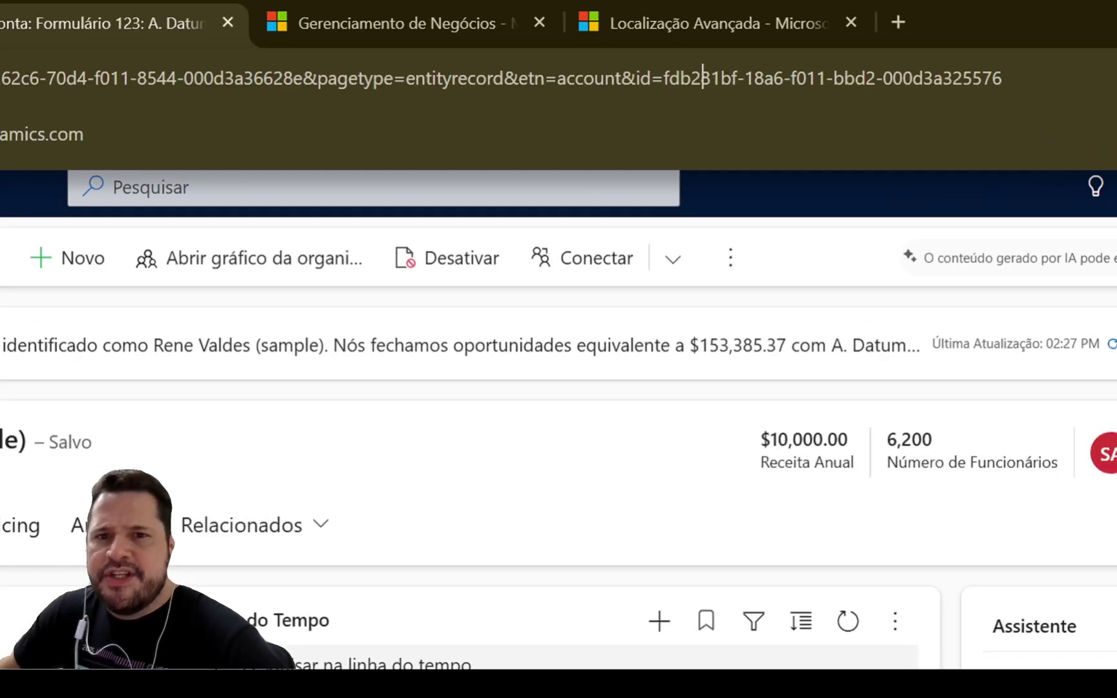
mouse_move(666, 60)
left_mouse_down()
mouse_move(922, 105)
mouse_move(1023, 99)
mouse_move(1014, 99)
left_mouse_up()
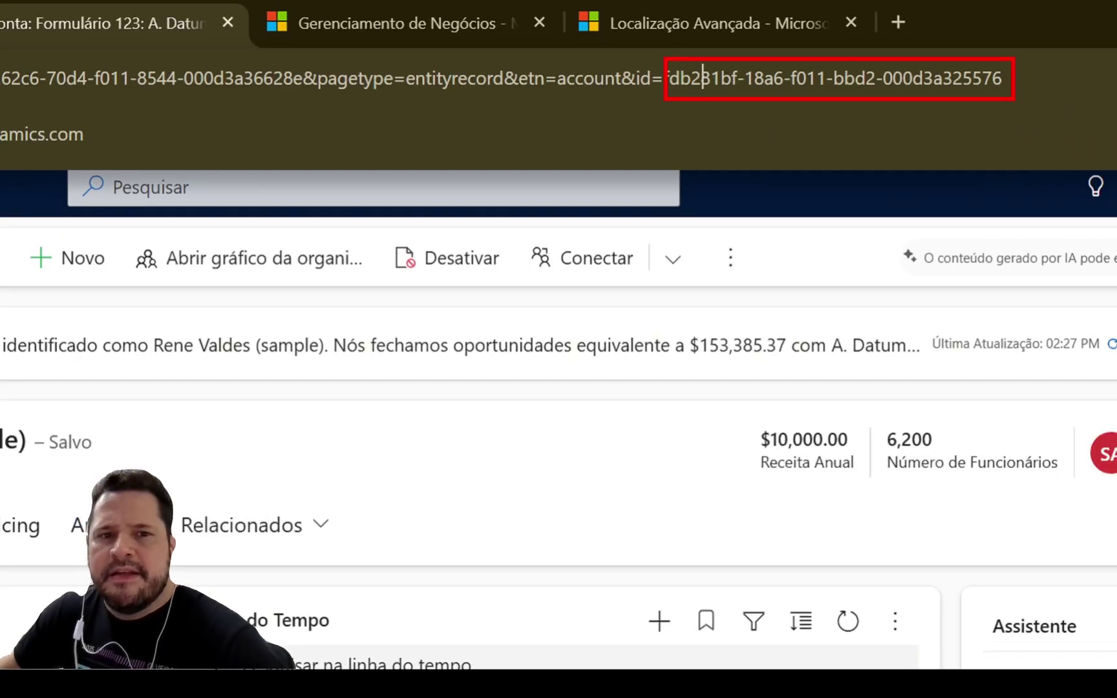
left_click_drag(316, 55, 670, 99)
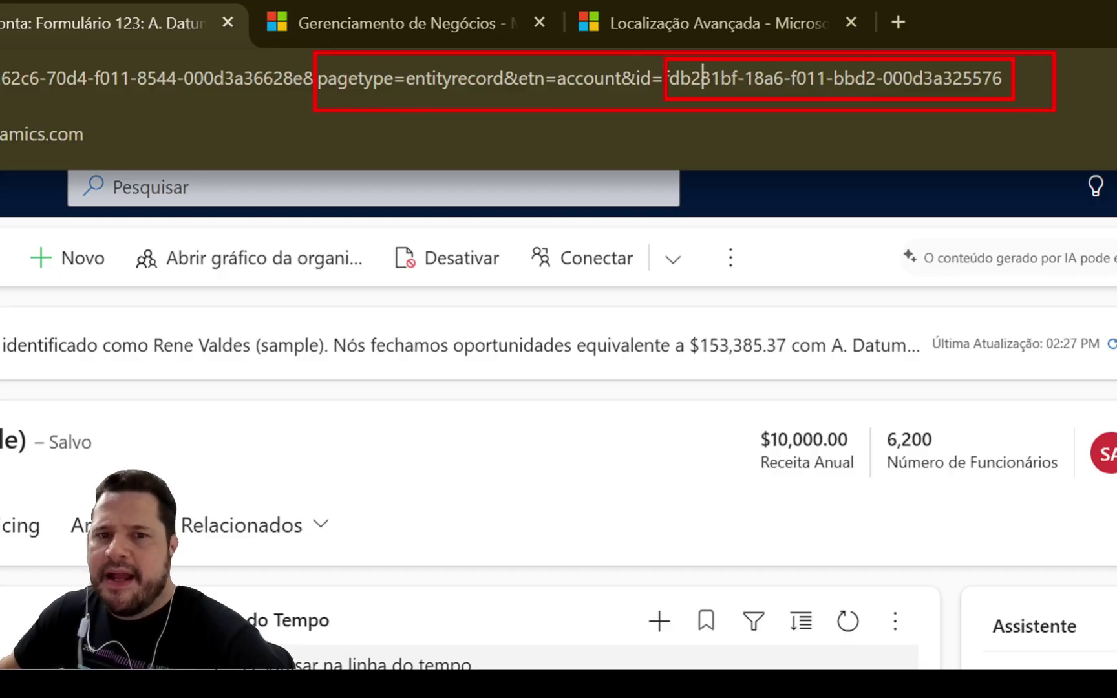
left_click(249, 13)
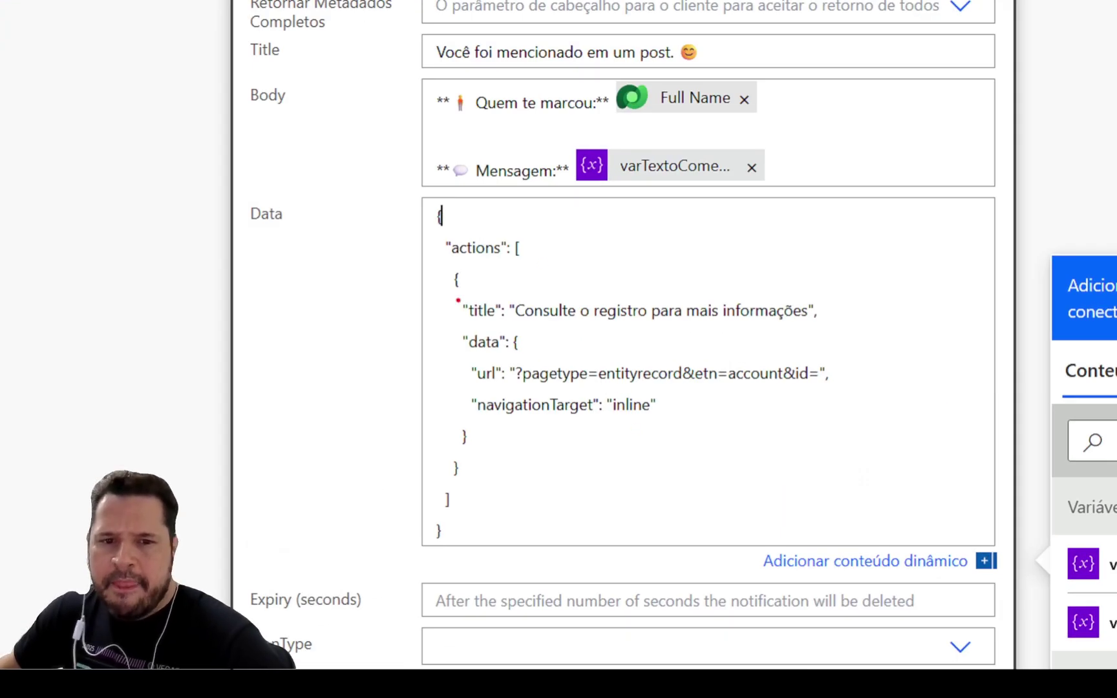
mouse_move(448, 295)
left_mouse_down()
mouse_move(541, 325)
mouse_move(830, 324)
left_mouse_up()
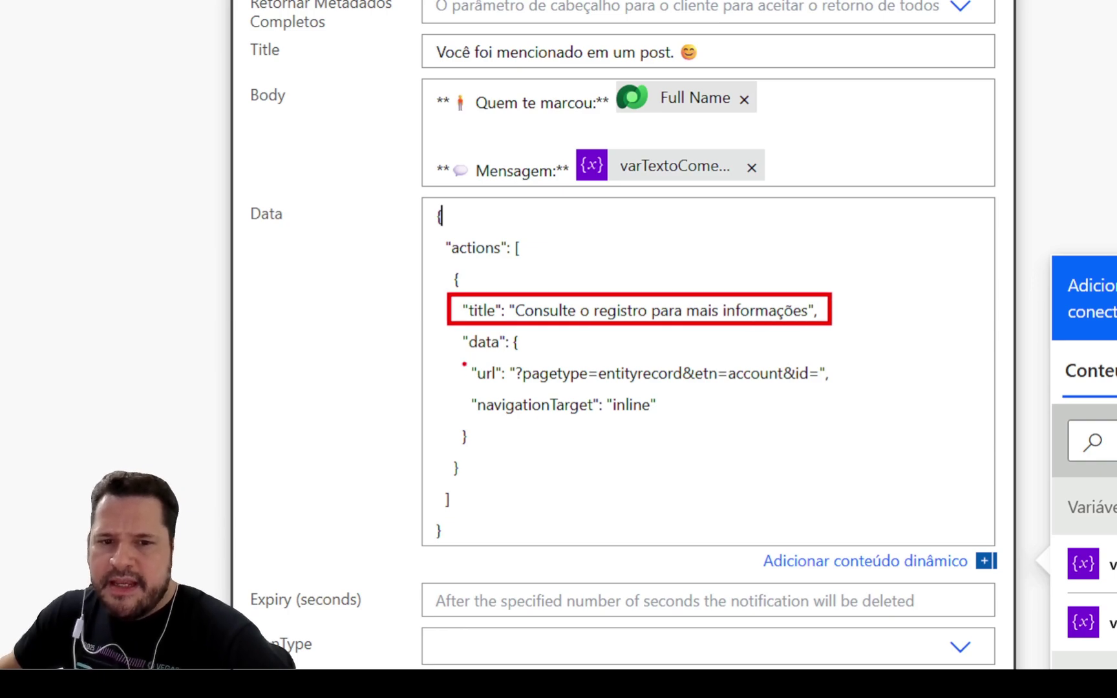
mouse_move(507, 362)
left_mouse_down()
mouse_move(656, 382)
mouse_move(862, 381)
left_mouse_up()
key("Escape")
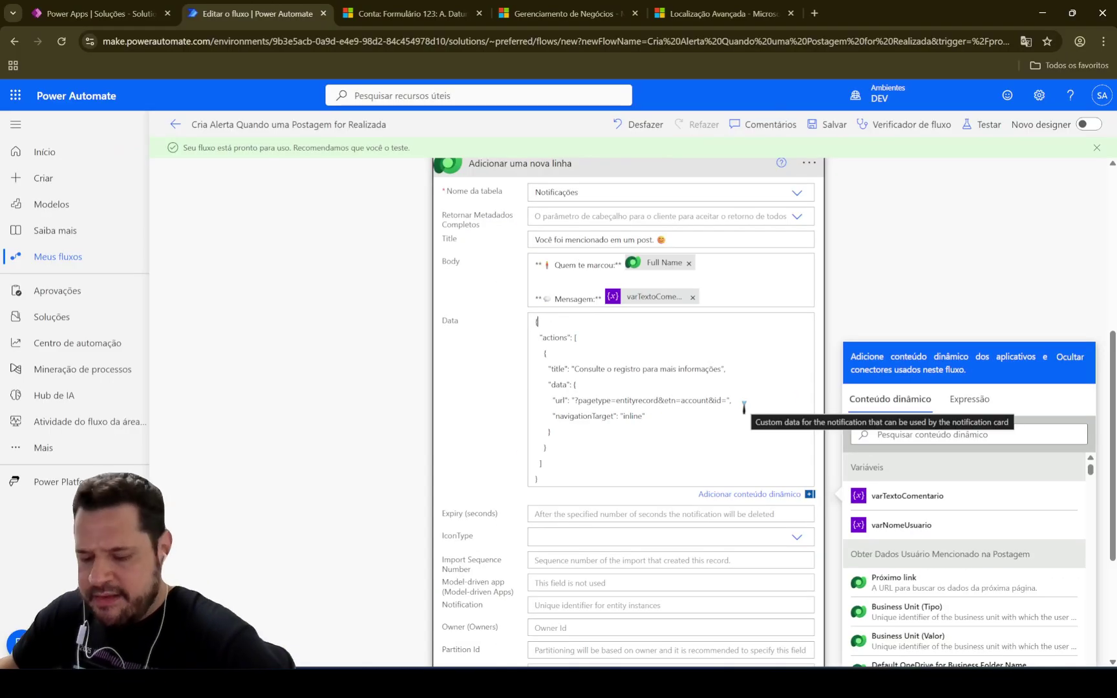
Find "regardingobjectid" and insert Regarding object owning Business Unit (Valor) from "Obter Dados da Postagem" after "id=" in the Data JSON's url
left_click(746, 401)
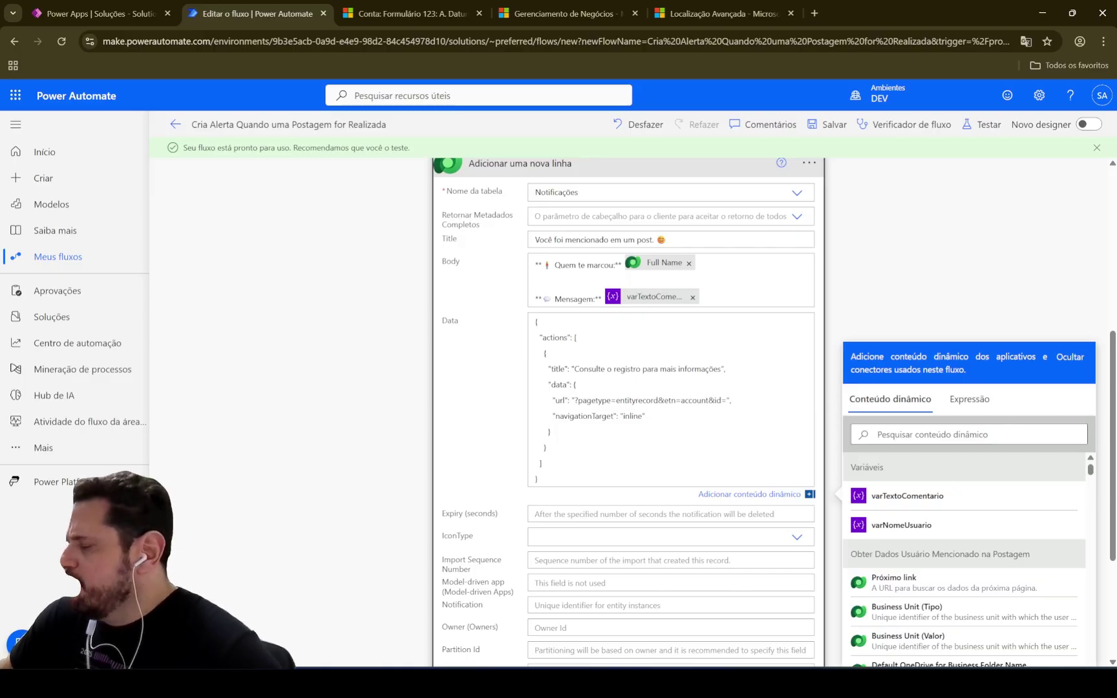
left_click(914, 443)
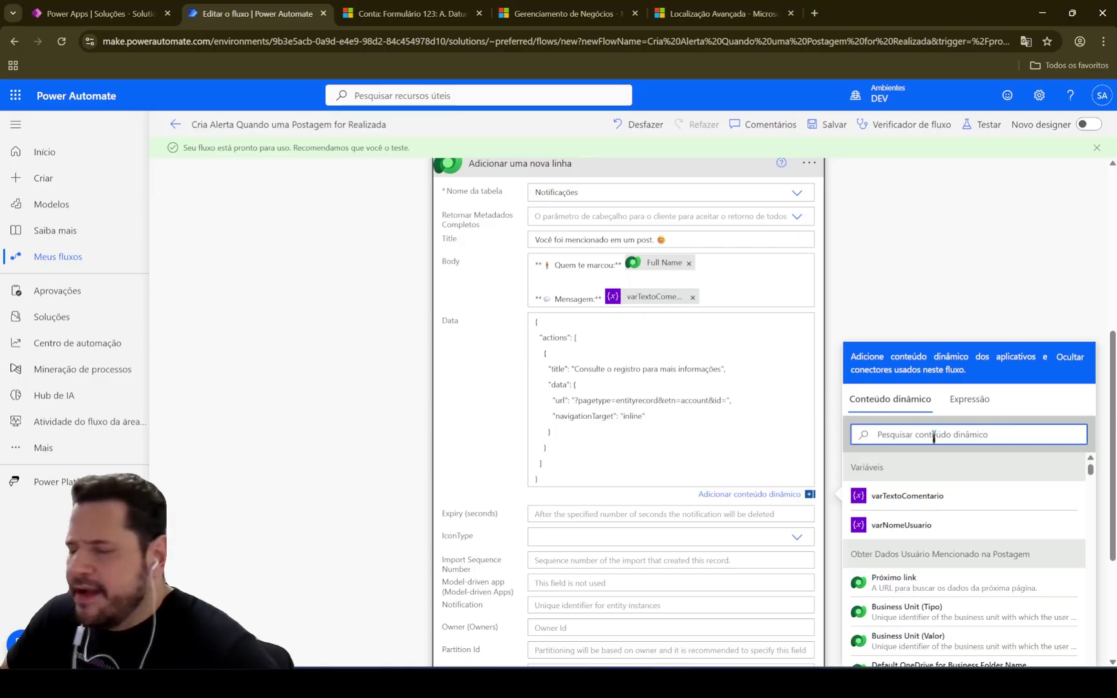
type("regardingobjectid")
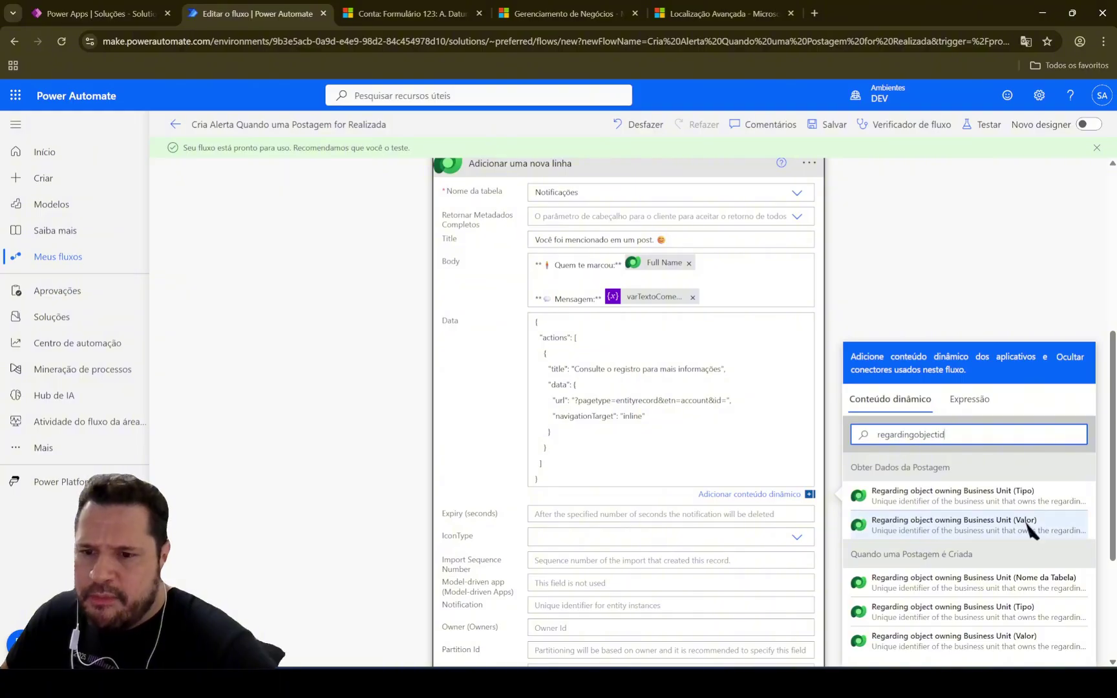
left_click(1032, 529)
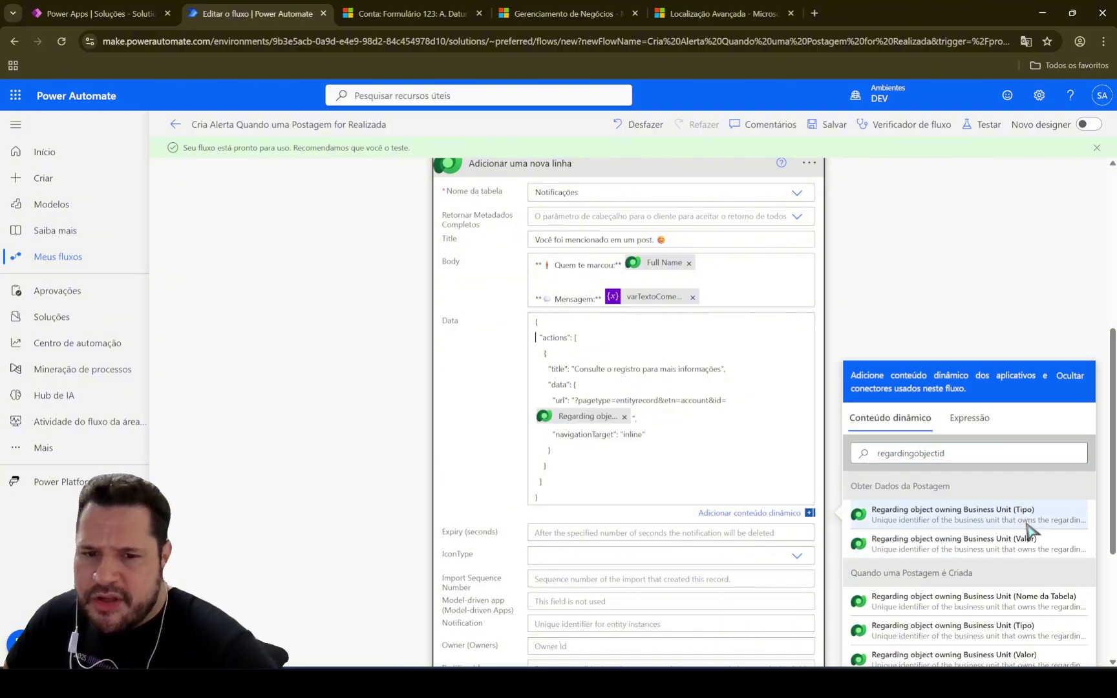
Set the Owner (Owners) field of the new Notificações row to "systemusers()"
scroll(744, 491, "up", 5)
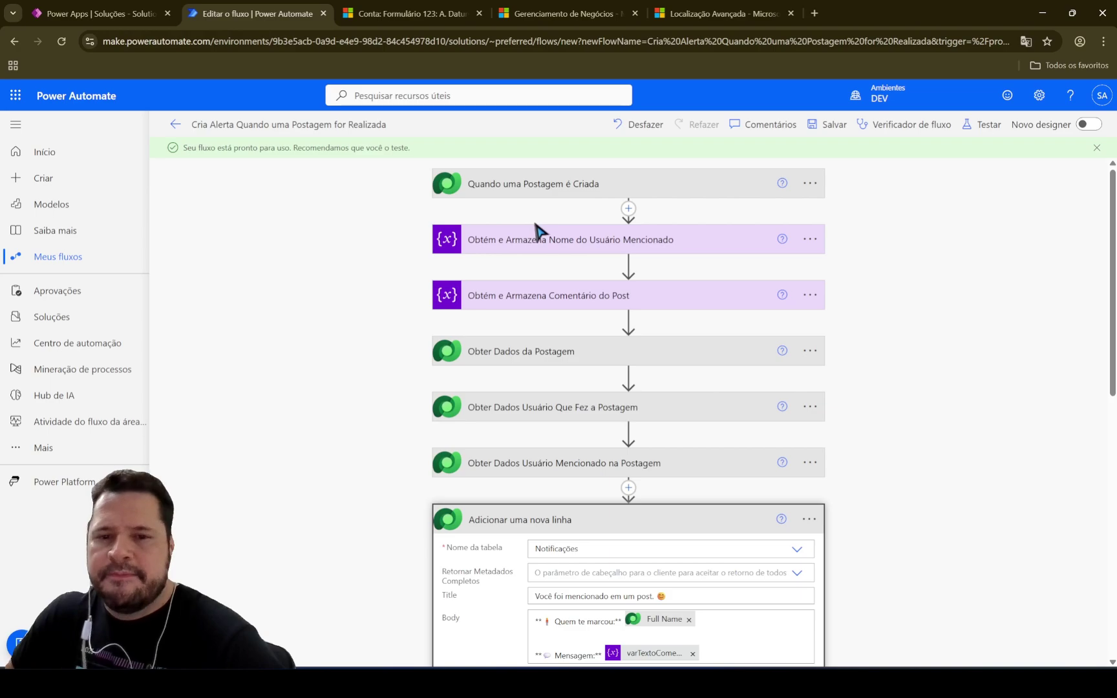
scroll(584, 311, "down", 5)
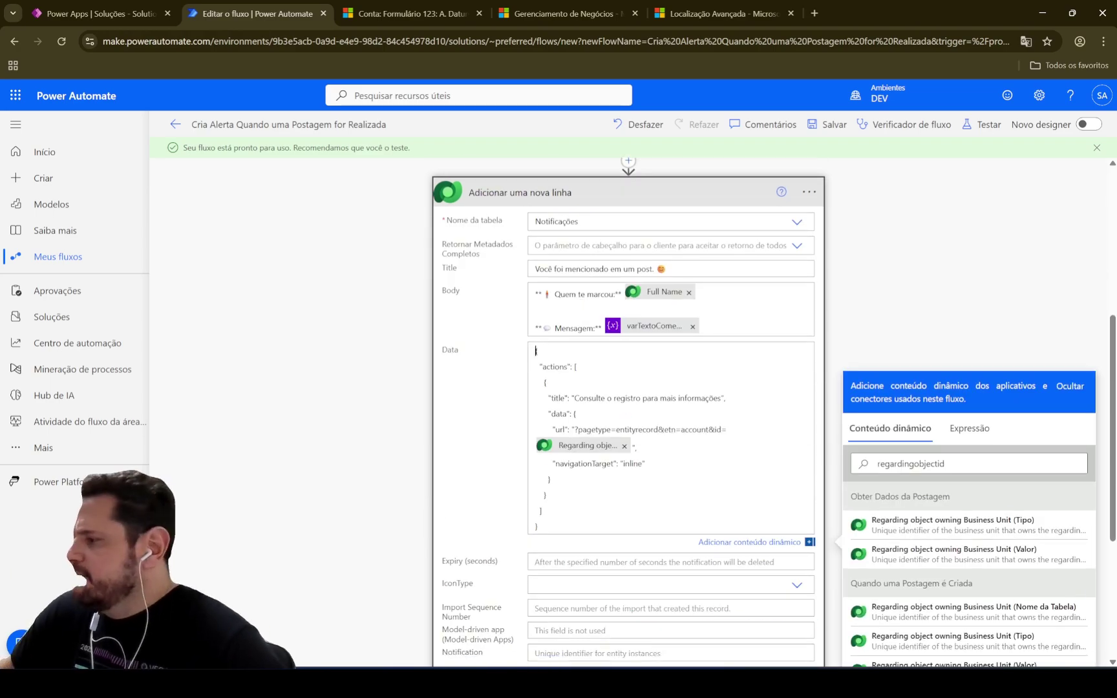
scroll(616, 330, "down", 4)
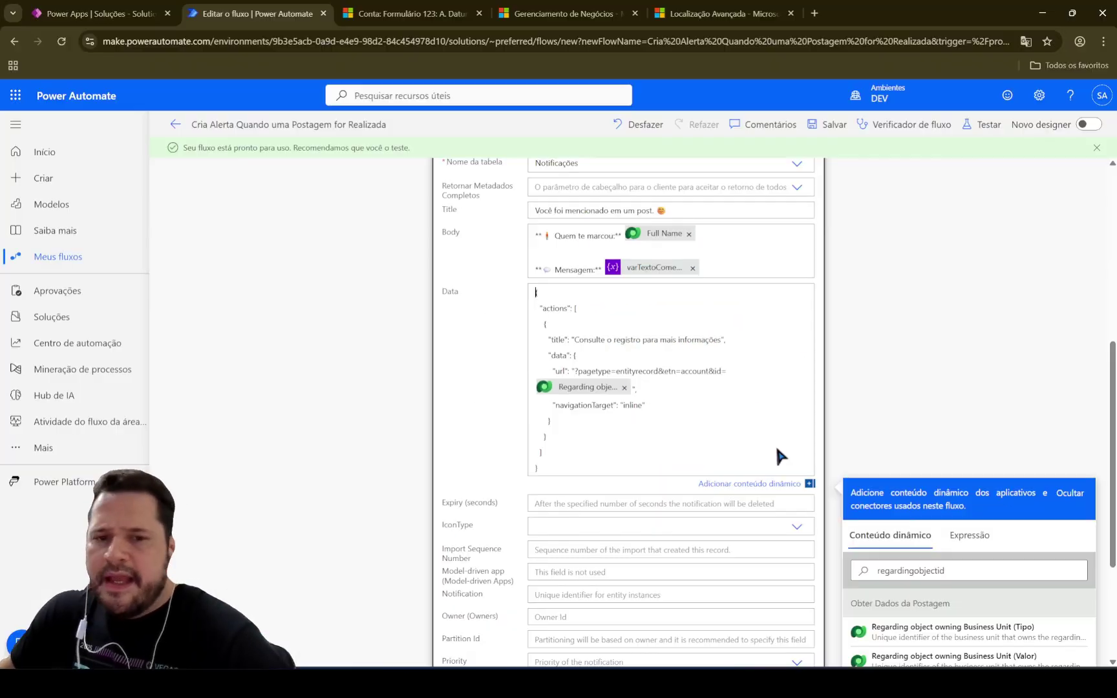
scroll(653, 388, "down", 4)
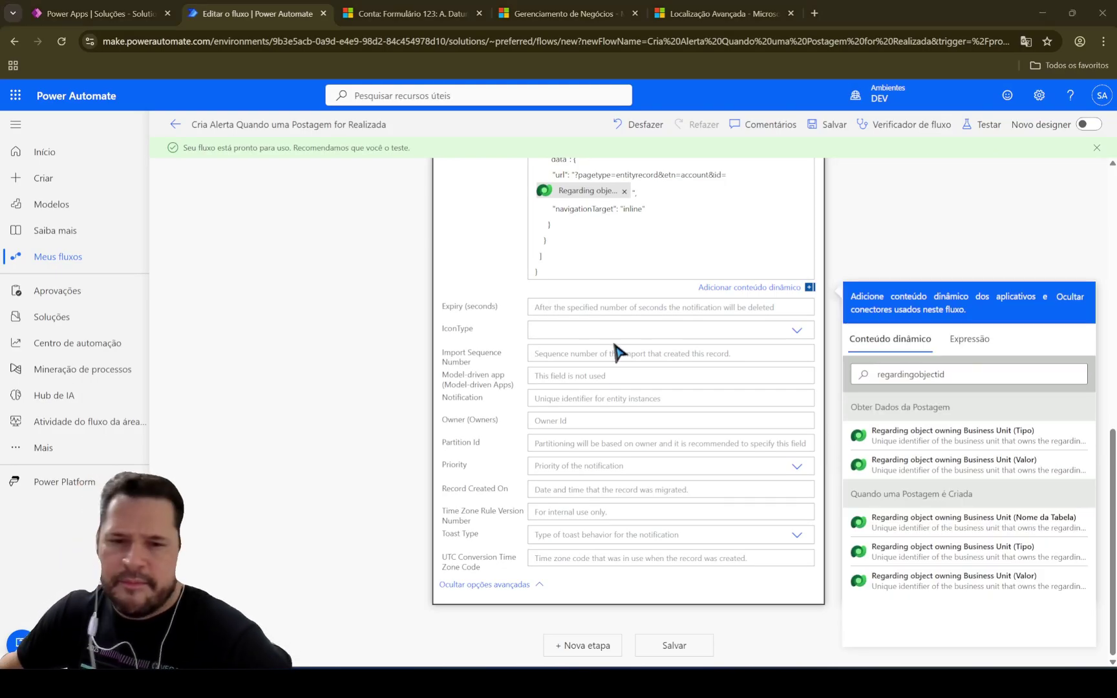
left_click(564, 421)
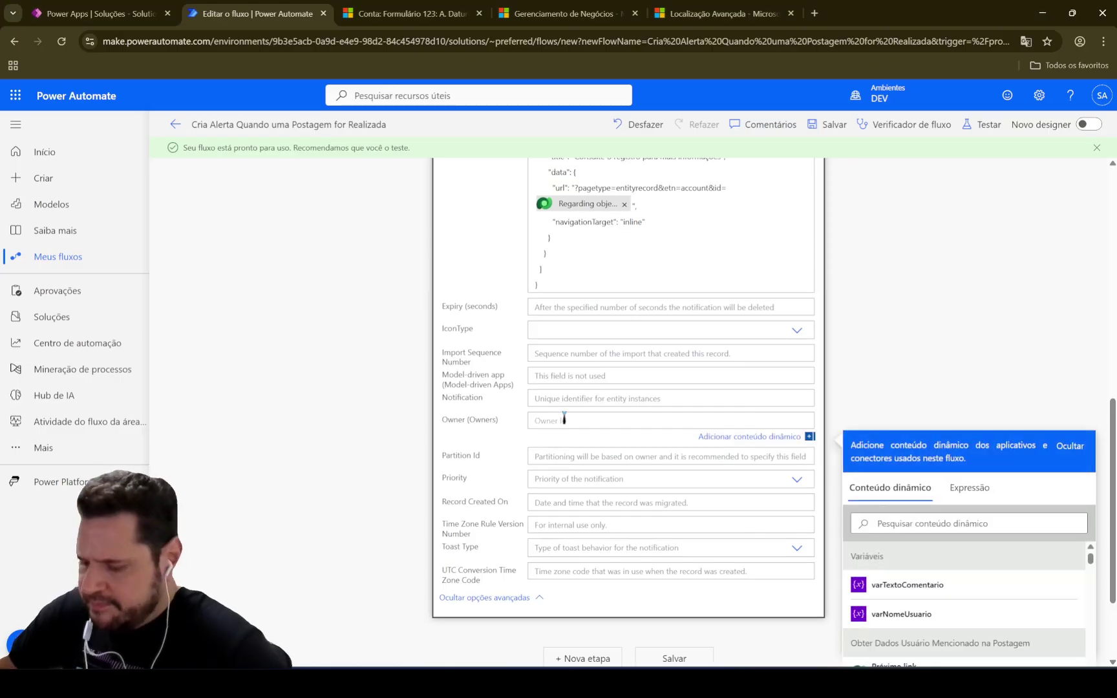
type("systemusers(")
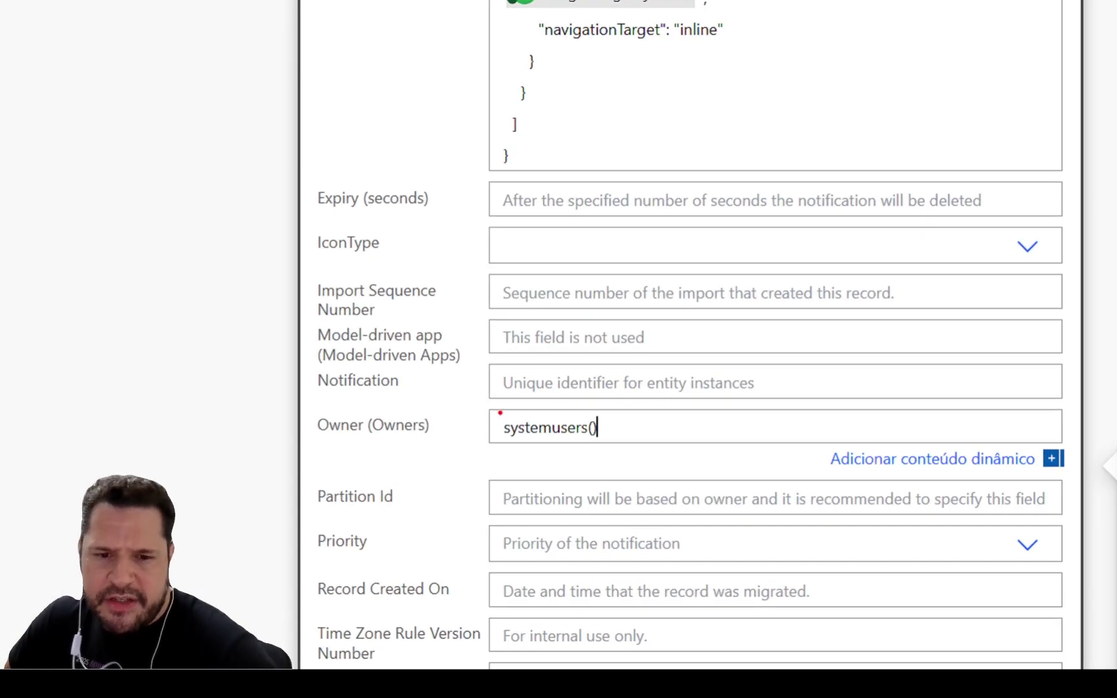
left_click_drag(500, 413, 591, 465)
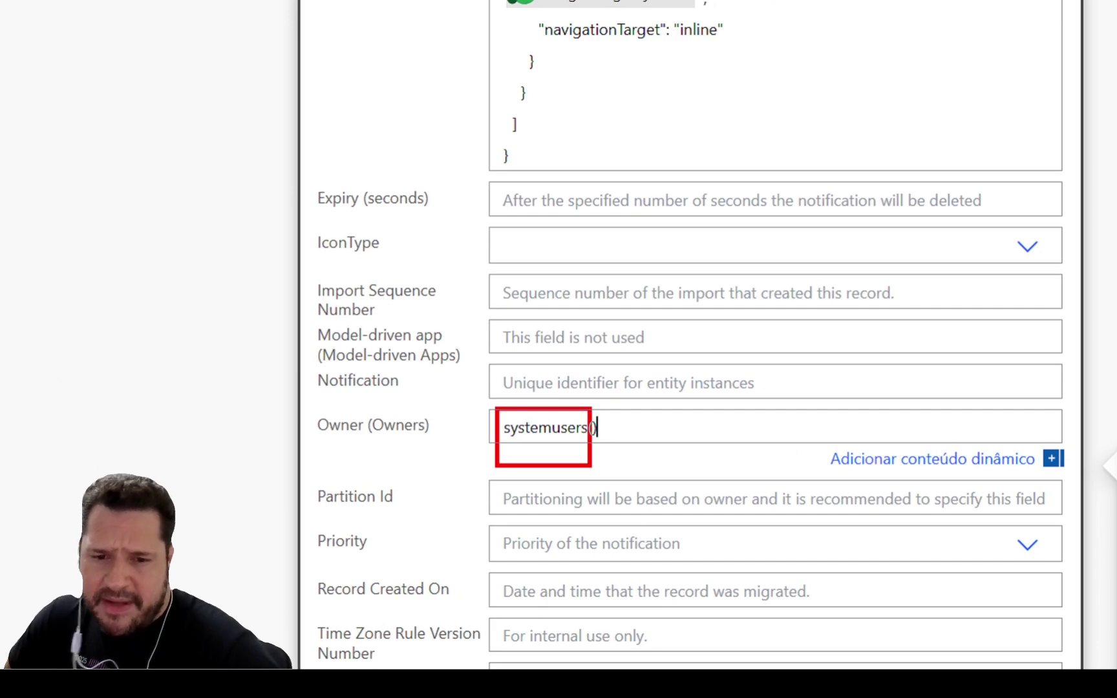
left_click_drag(575, 408, 589, 455)
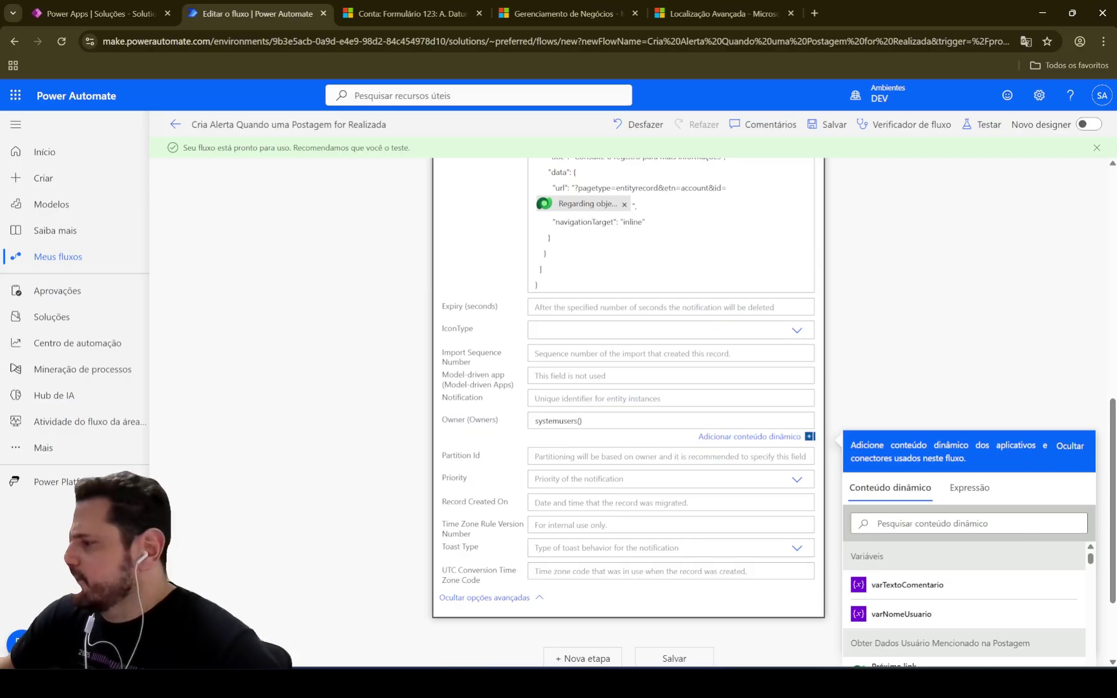
Search the dynamic content for "systemuserid" to use inside the Owner parentheses, then clear the search
left_click(608, 425)
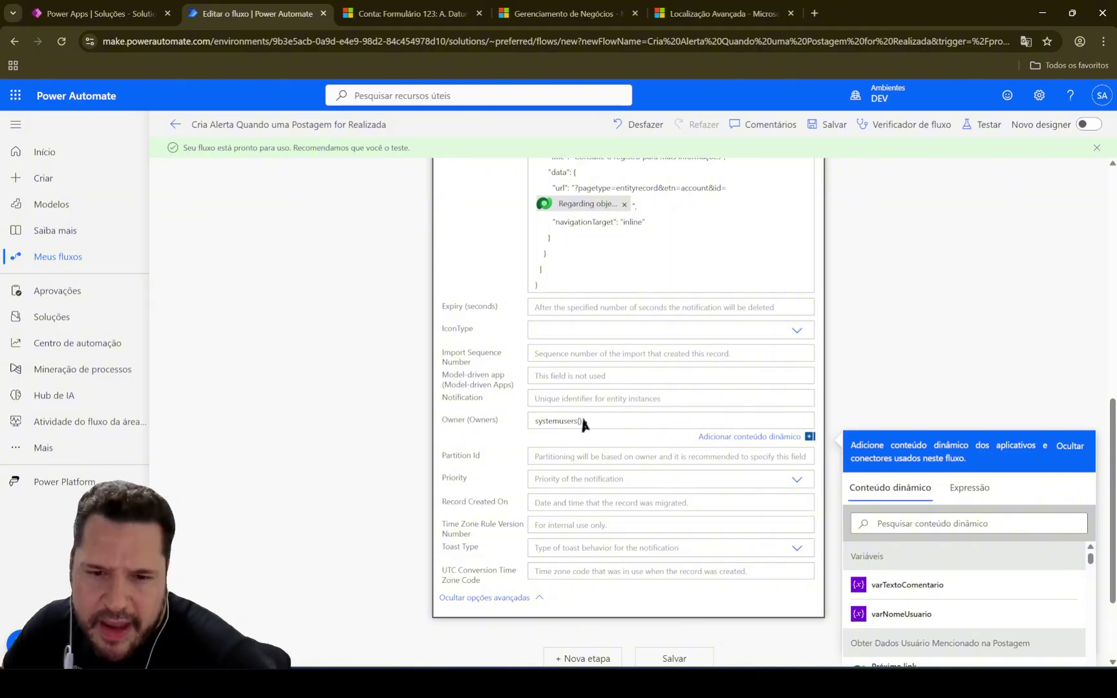
left_click(918, 524)
type("systemuserid")
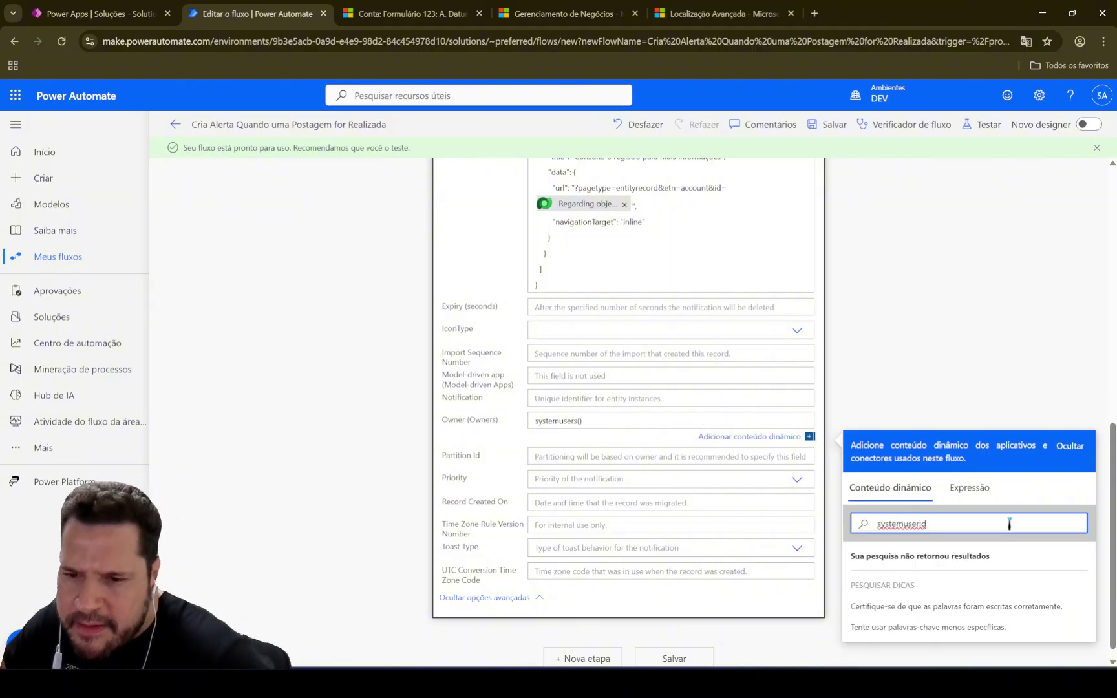
key("BackSpace")
key("BackSpace")
key("BackSpace")
key("BackSpace")
key("BackSpace")
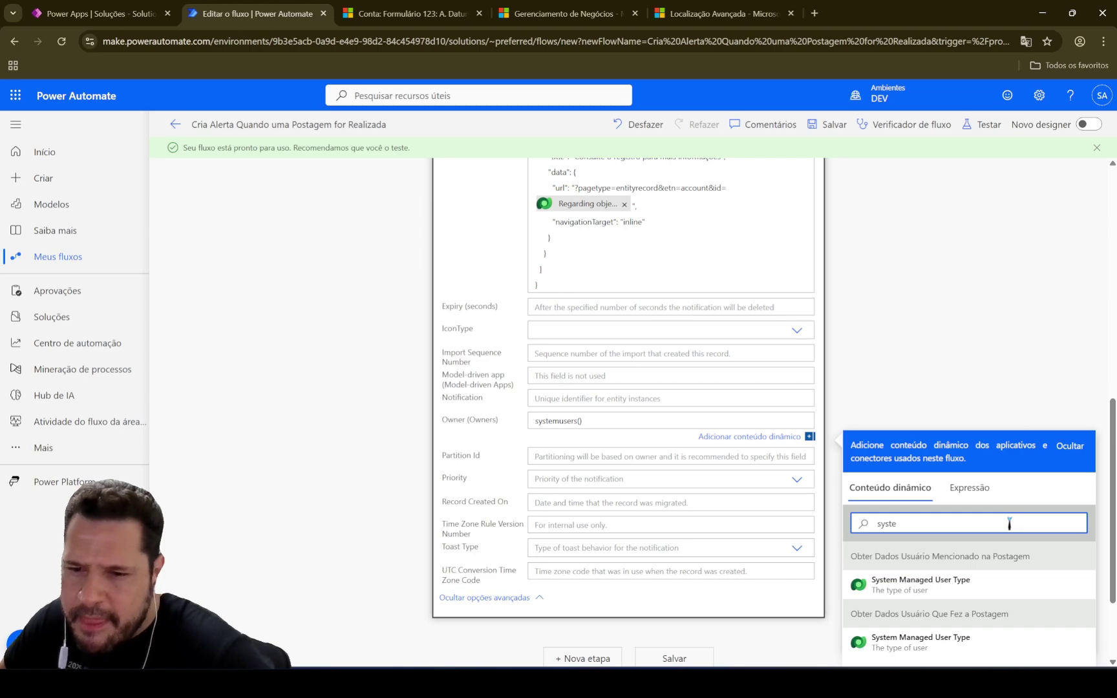
key("BackSpace")
key("BackSpace")
key("BackSpace")
key("BackSpace")
key("BackSpace")
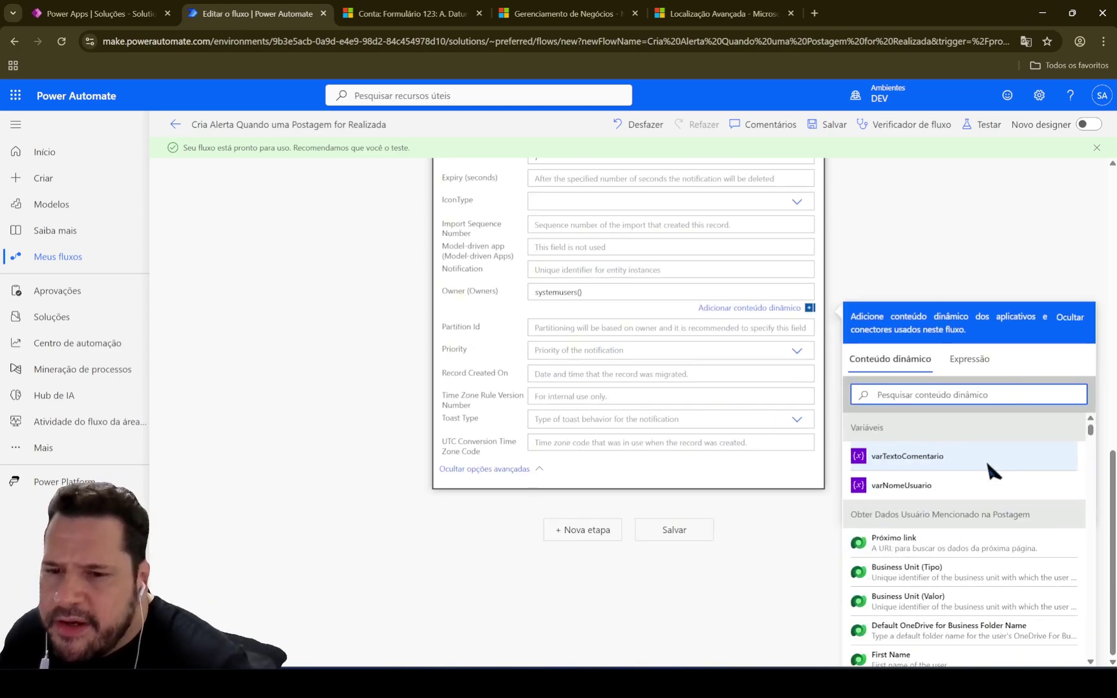
Look through the fields of "Obter Dados Usuário Mencionado na Postagem" for the user's identifier and search the dynamic content for "usu"
scroll(986, 462, "down", 1)
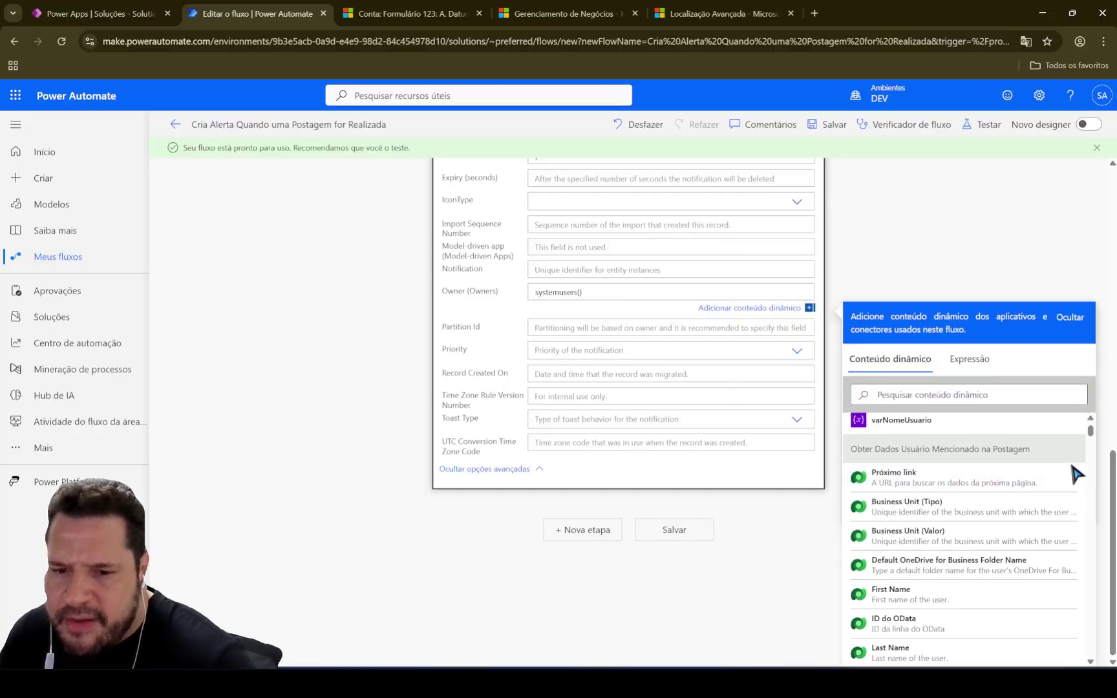
scroll(985, 512, "down", 1)
scroll(1018, 483, "down", 5)
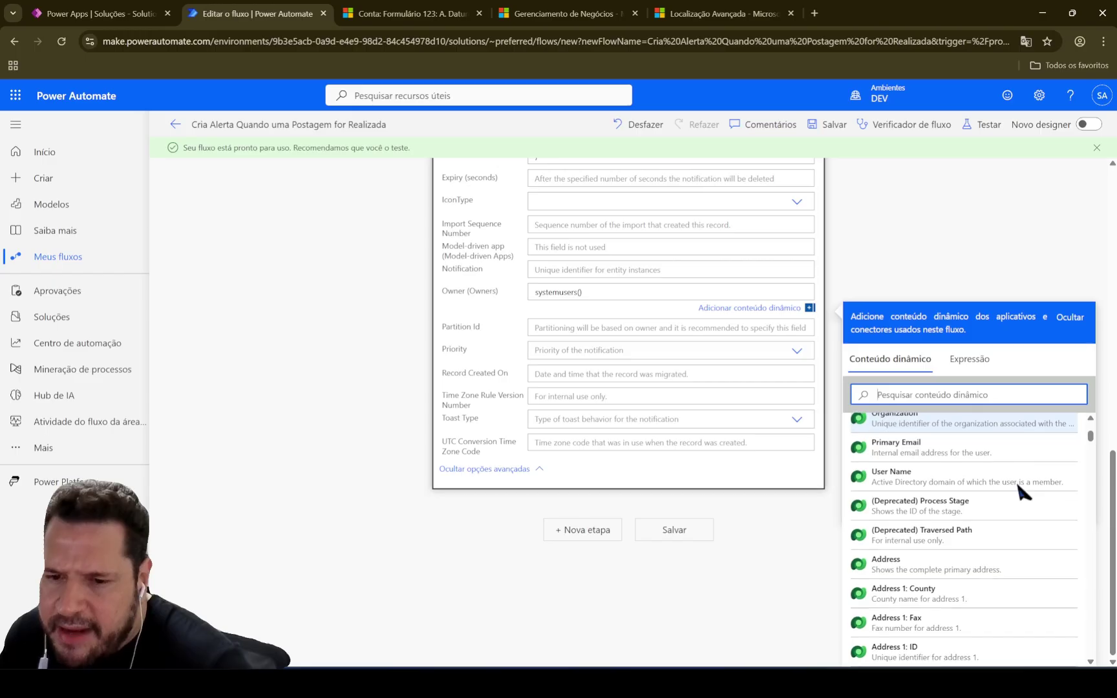
scroll(1017, 485, "down", 8)
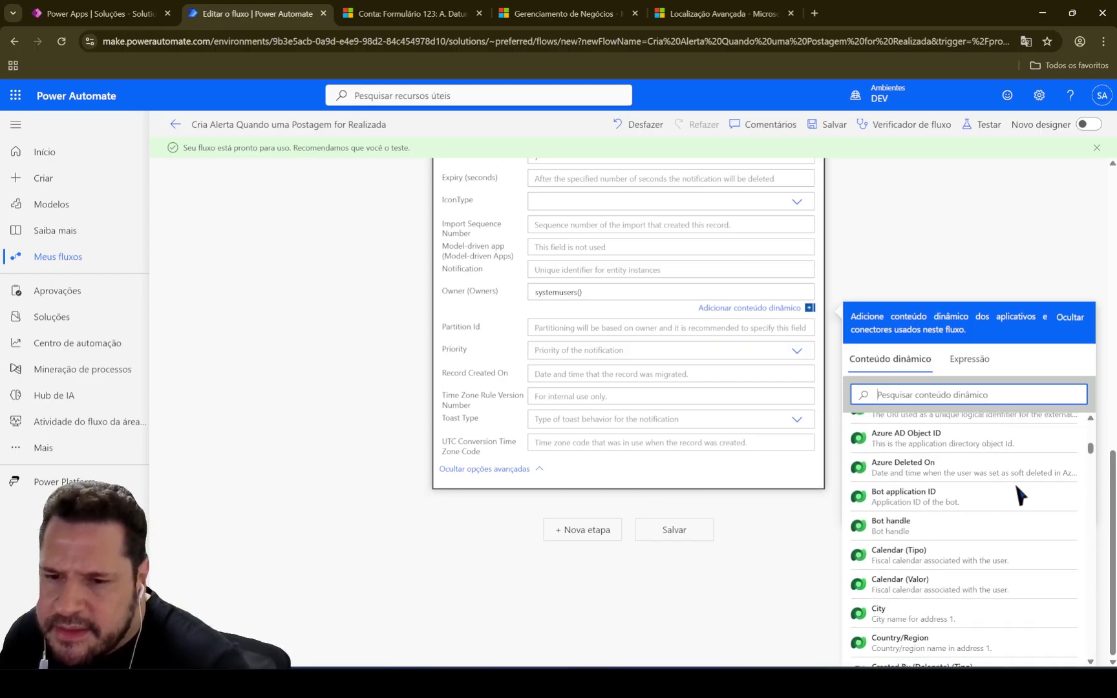
scroll(1022, 493, "down", 7)
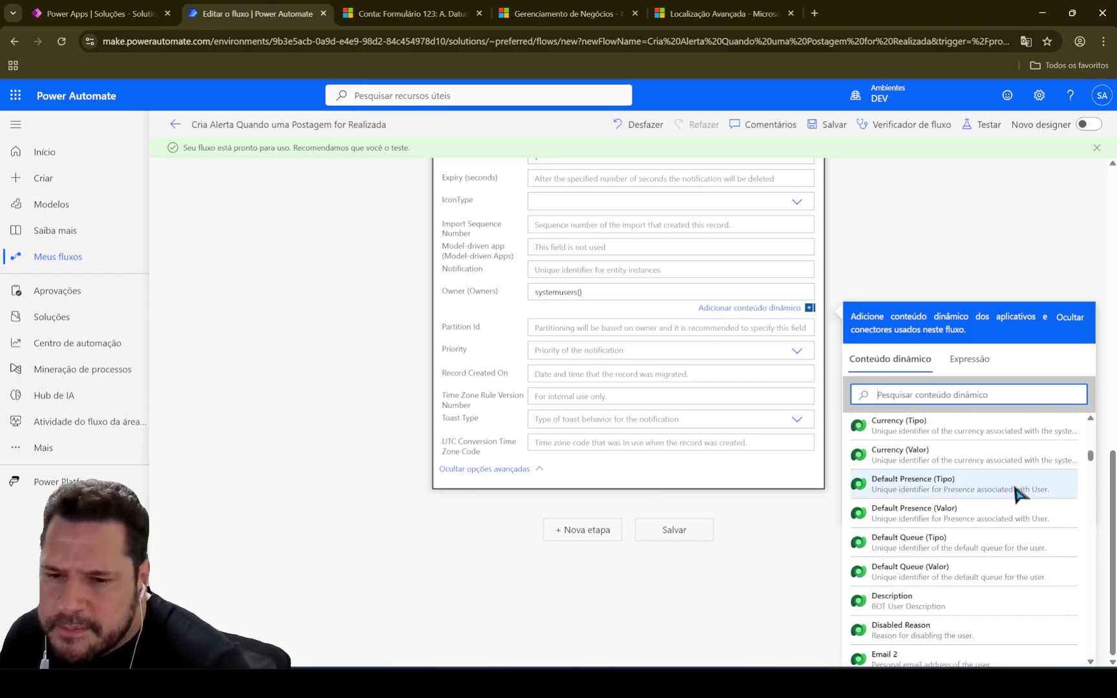
scroll(1019, 495, "down", 8)
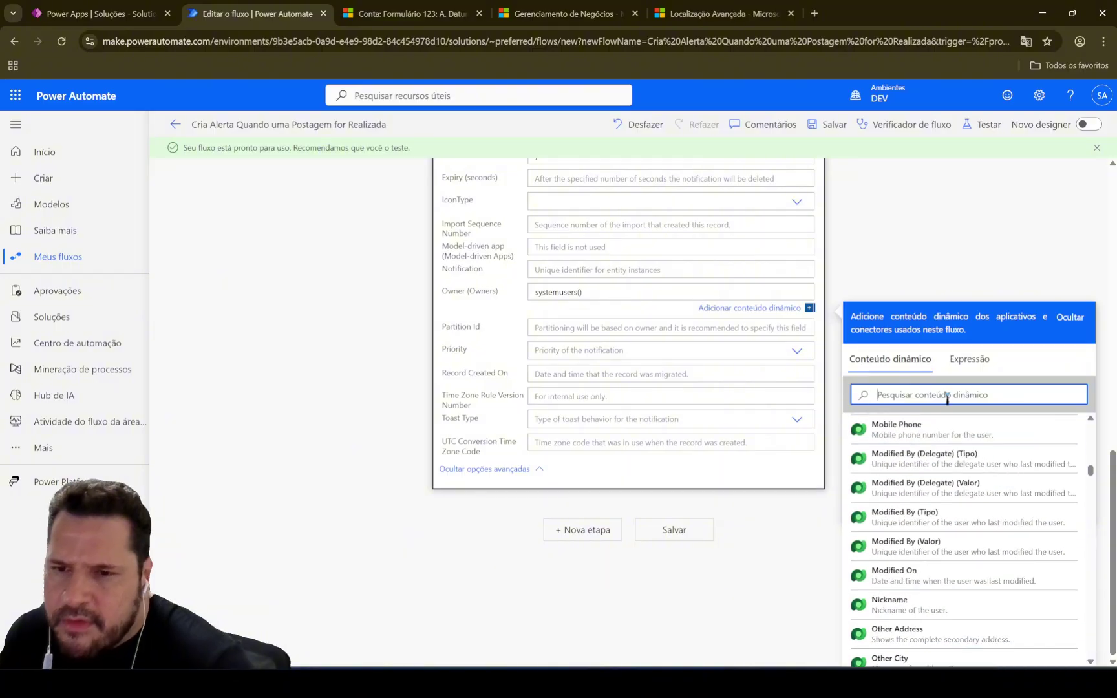
type("usu")
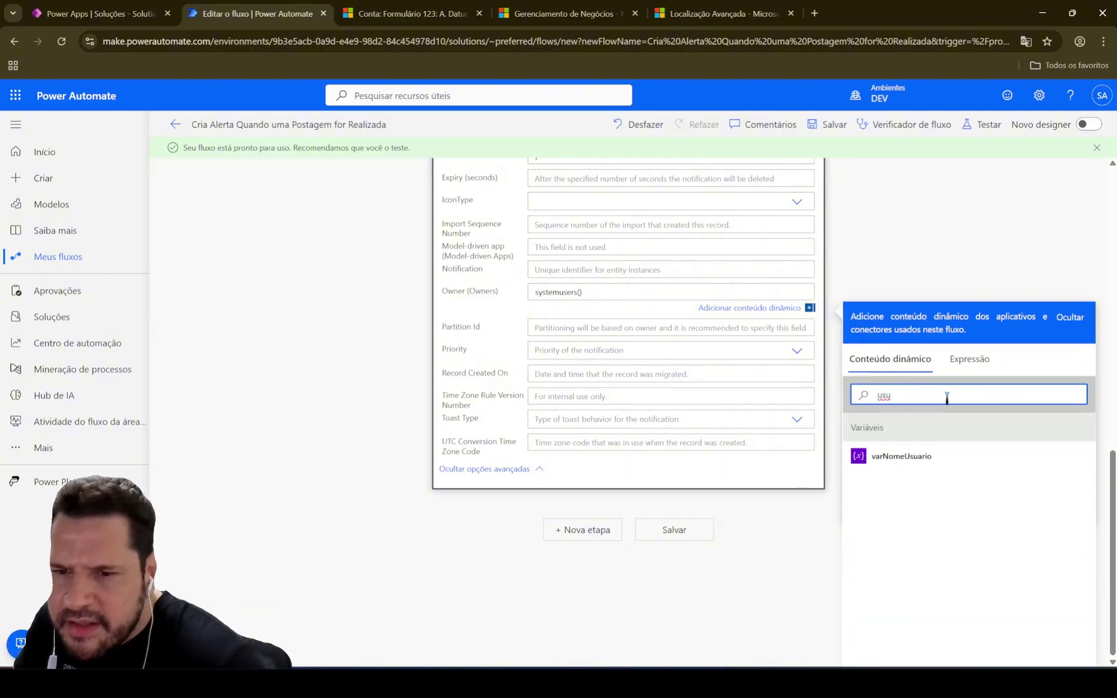
key("BackSpace")
key("BackSpace")
key("BackSpace")
type("usu")
key("BackSpace")
key("BackSpace")
key("BackSpace")
Find "id" in the dynamic content and insert User from "Obter Dados Usuário Mencionado na Postagem" between the Owner parentheses
type("id")
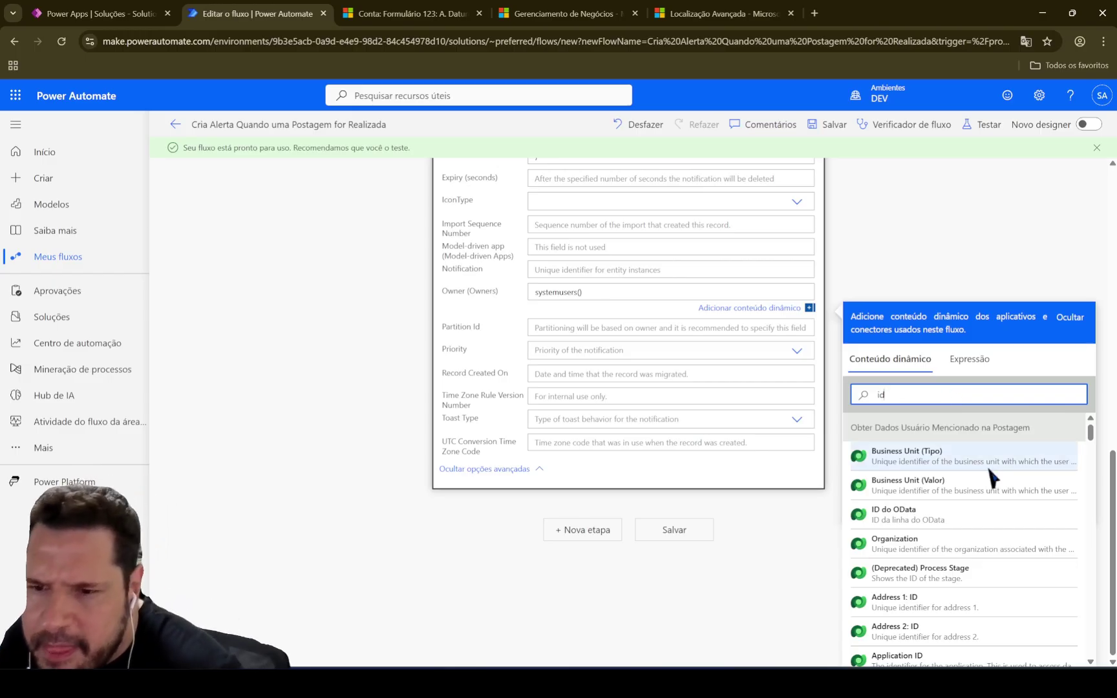
scroll(1028, 452, "down", 3)
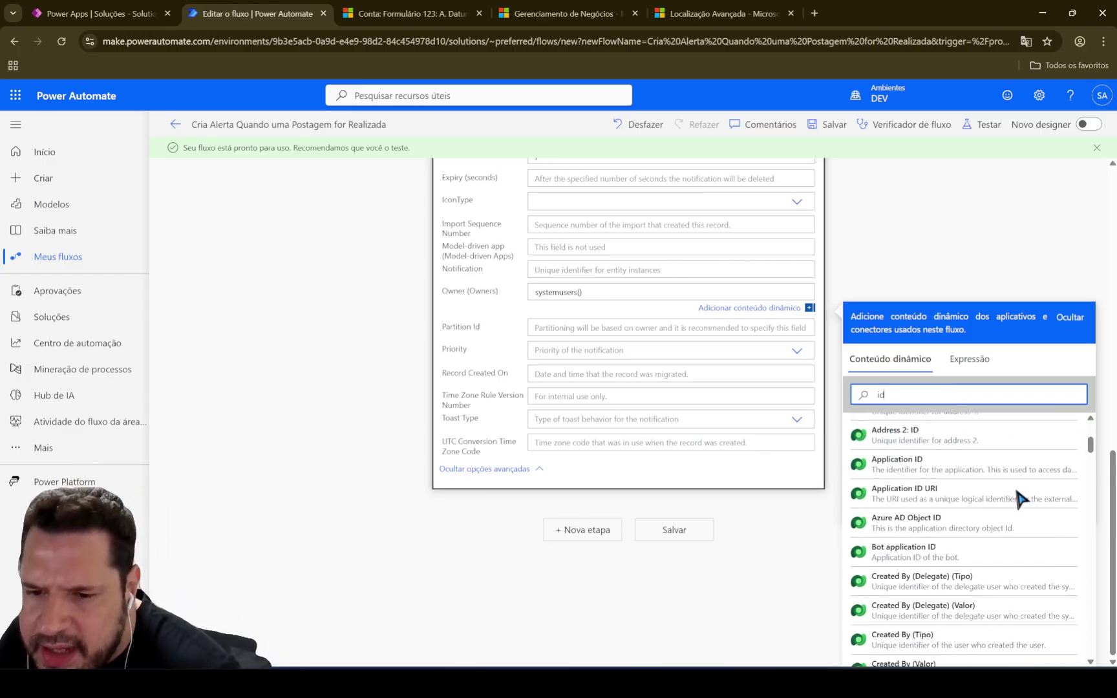
scroll(1019, 498, "down", 5)
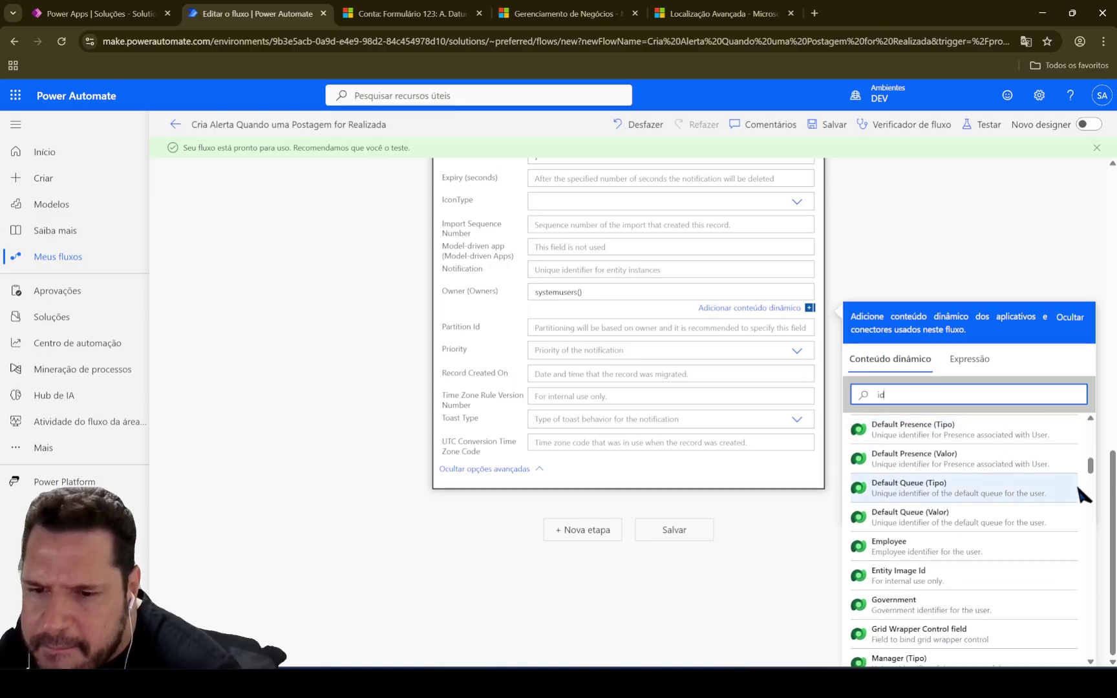
left_click_drag(1092, 465, 1096, 598)
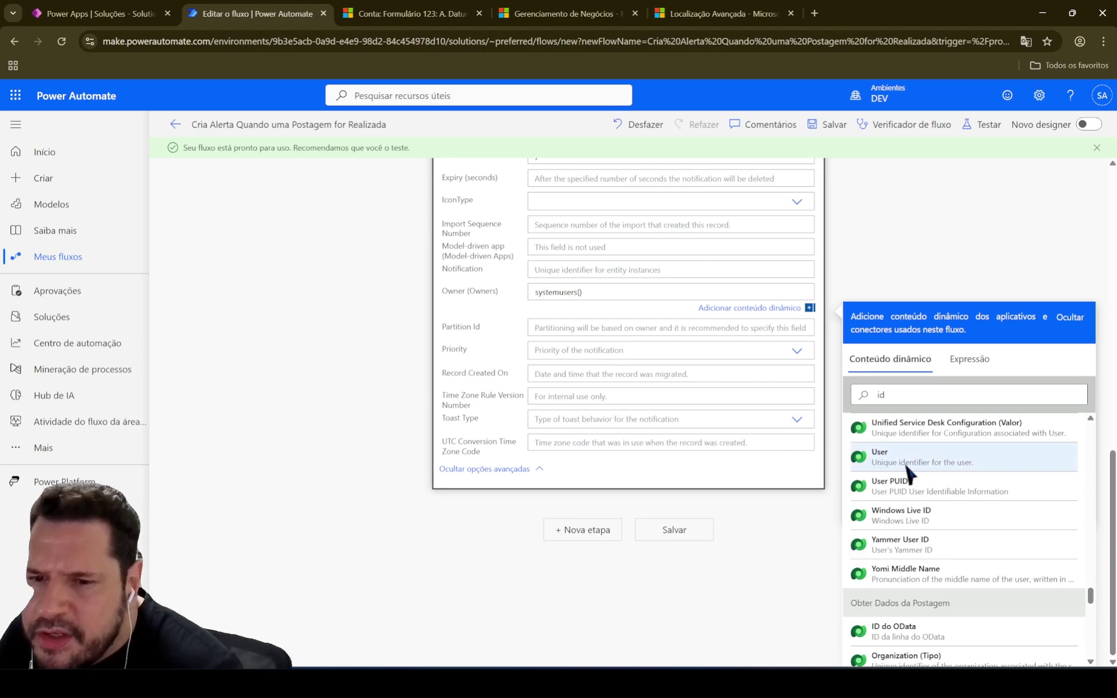
left_click_drag(1093, 598, 1097, 436)
left_click(976, 487)
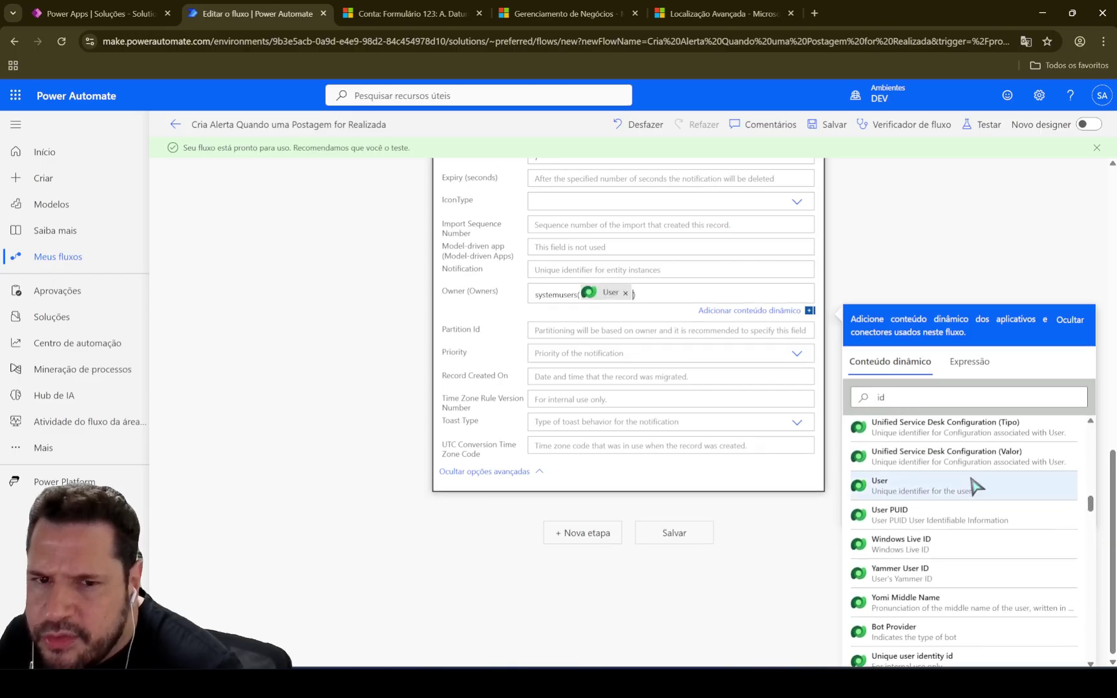
Set the notification's IconType to Menção
left_click(605, 511)
scroll(754, 416, "down", 7)
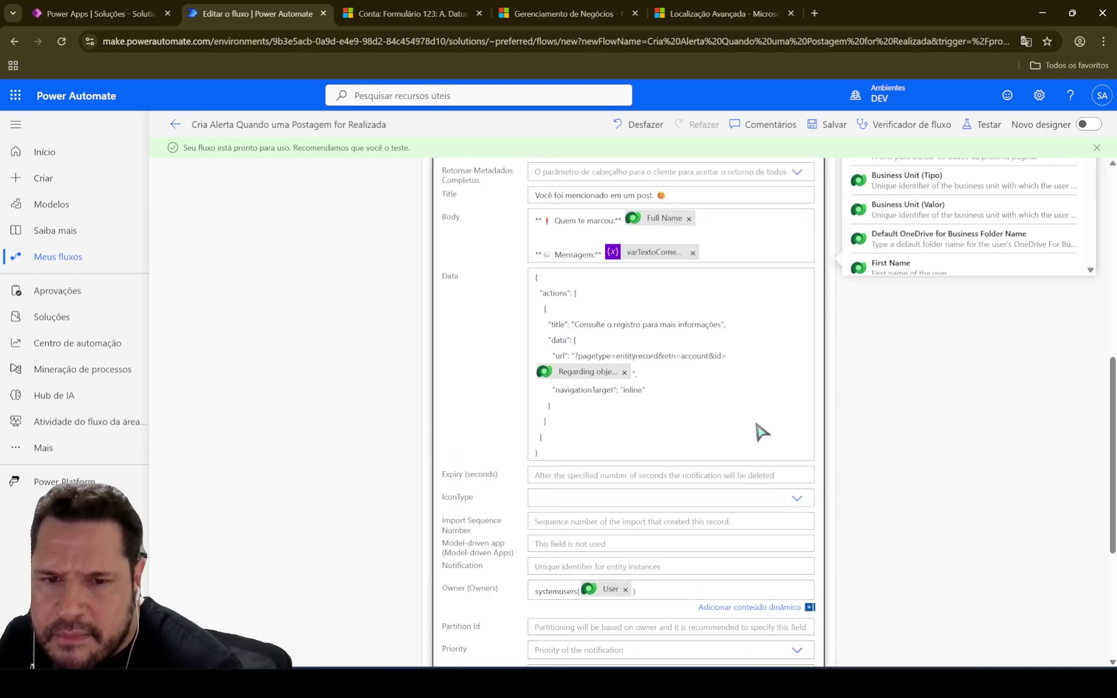
scroll(755, 426, "down", 2)
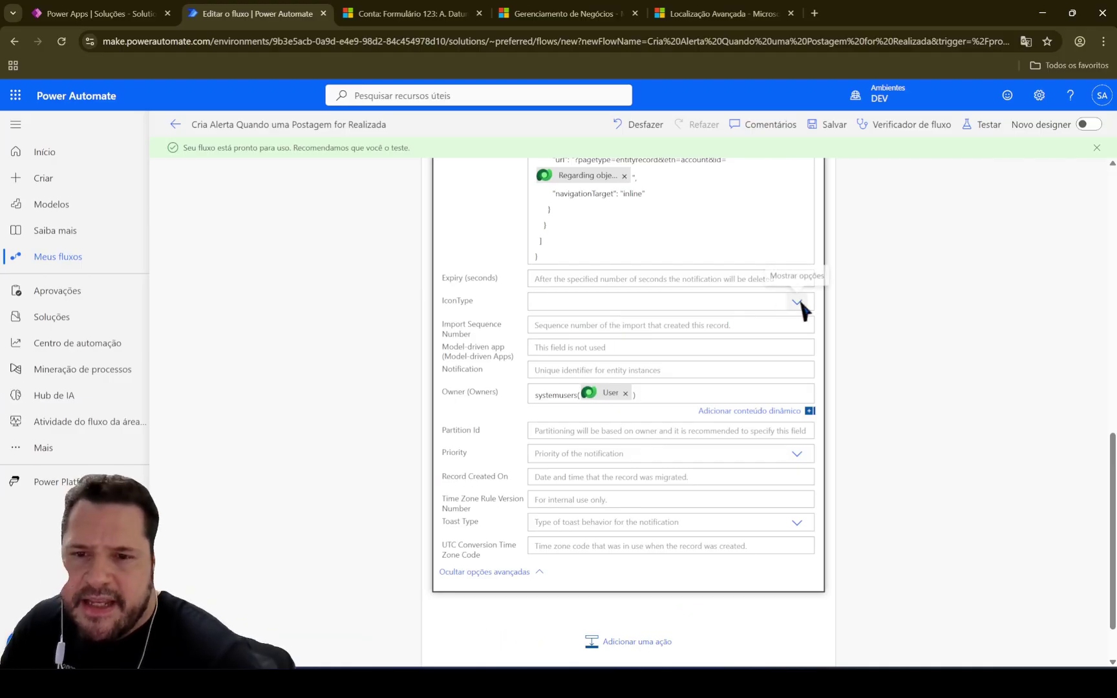
left_click(797, 302)
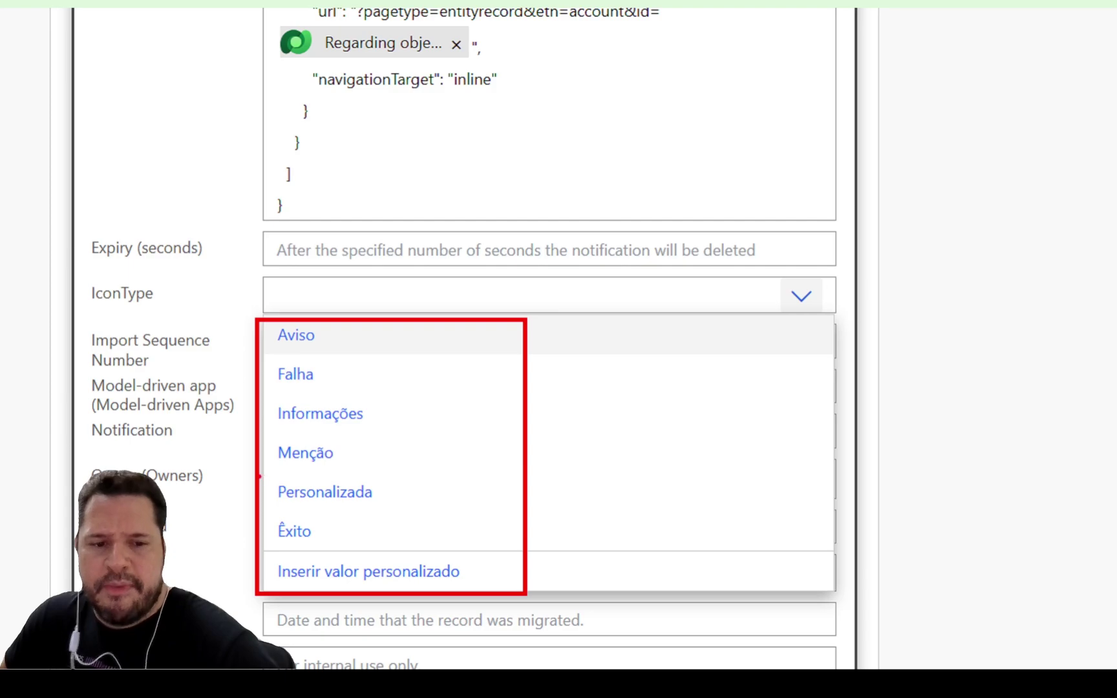
mouse_move(257, 473)
left_mouse_down()
mouse_move(382, 509)
mouse_move(517, 513)
left_mouse_up()
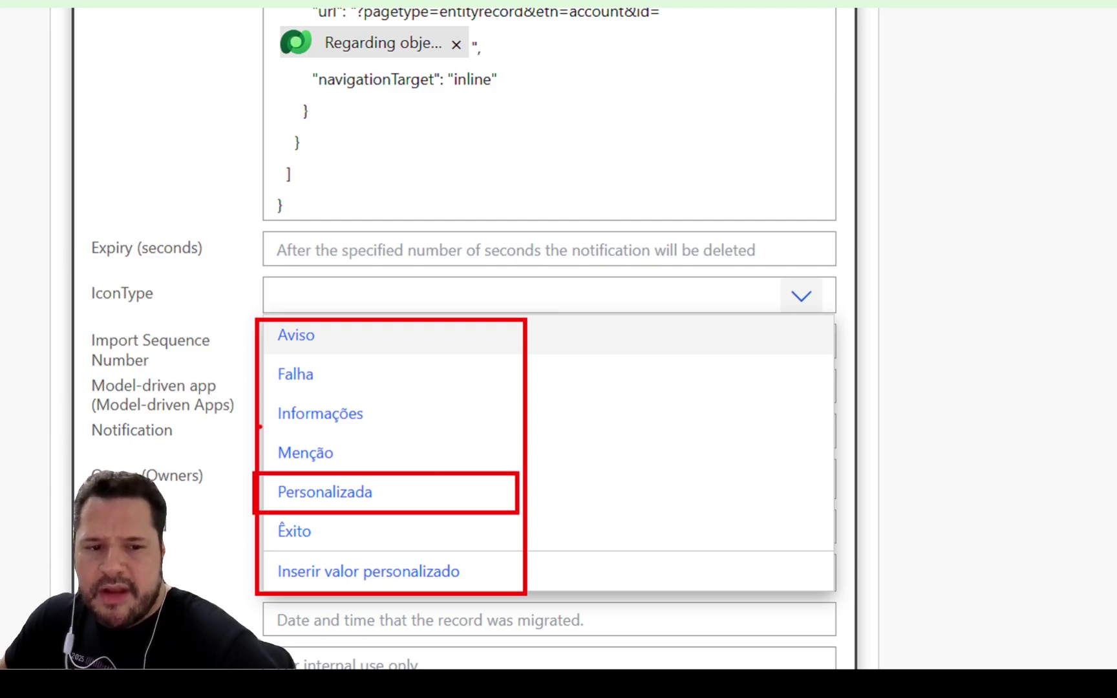
left_click_drag(259, 427, 375, 471)
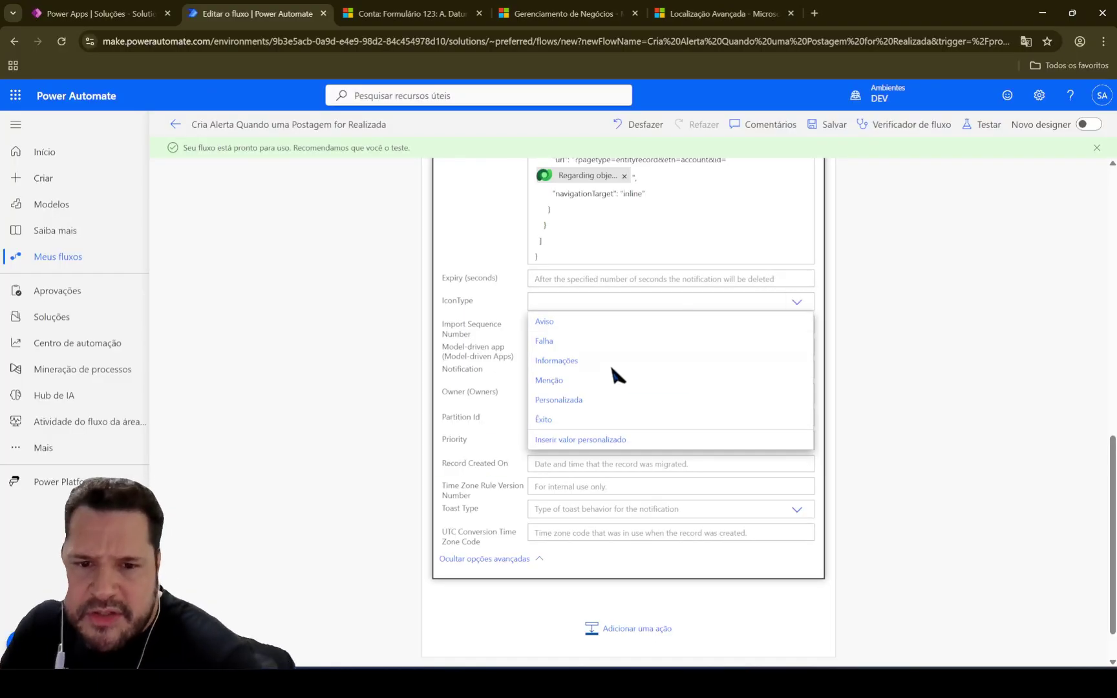
left_click(305, 453)
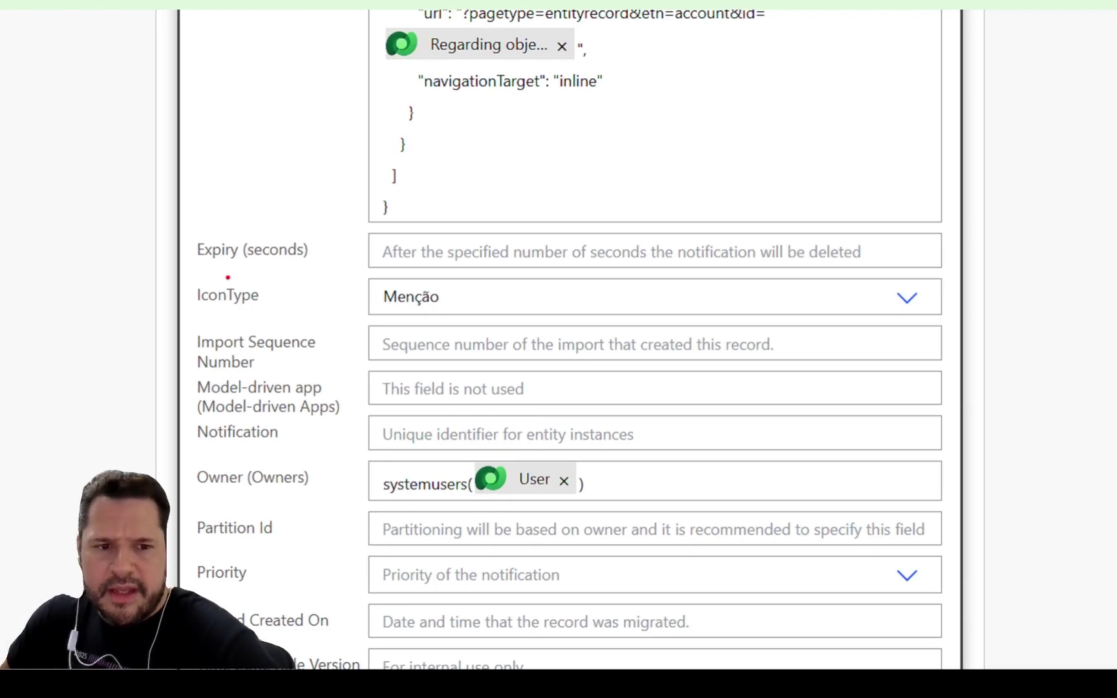
left_click_drag(430, 289, 825, 316)
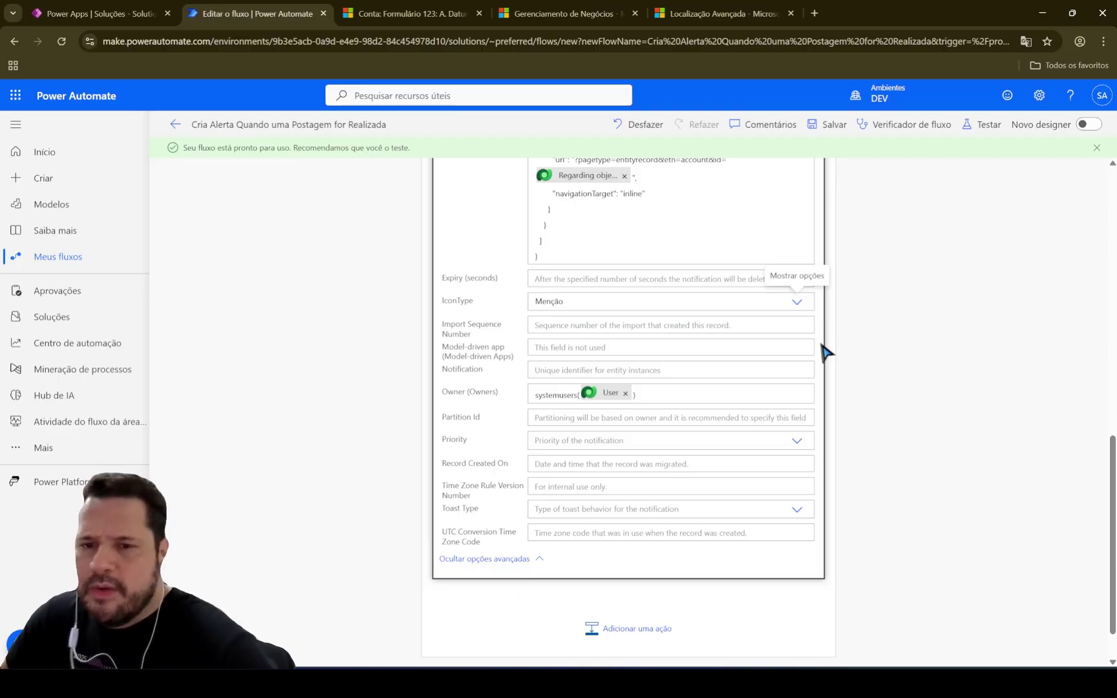
Rename the "Adicionar uma nova linha" action as "Criar Um Alerta para o Usuário Mencionado na Postagem"
scroll(976, 405, "up", 5)
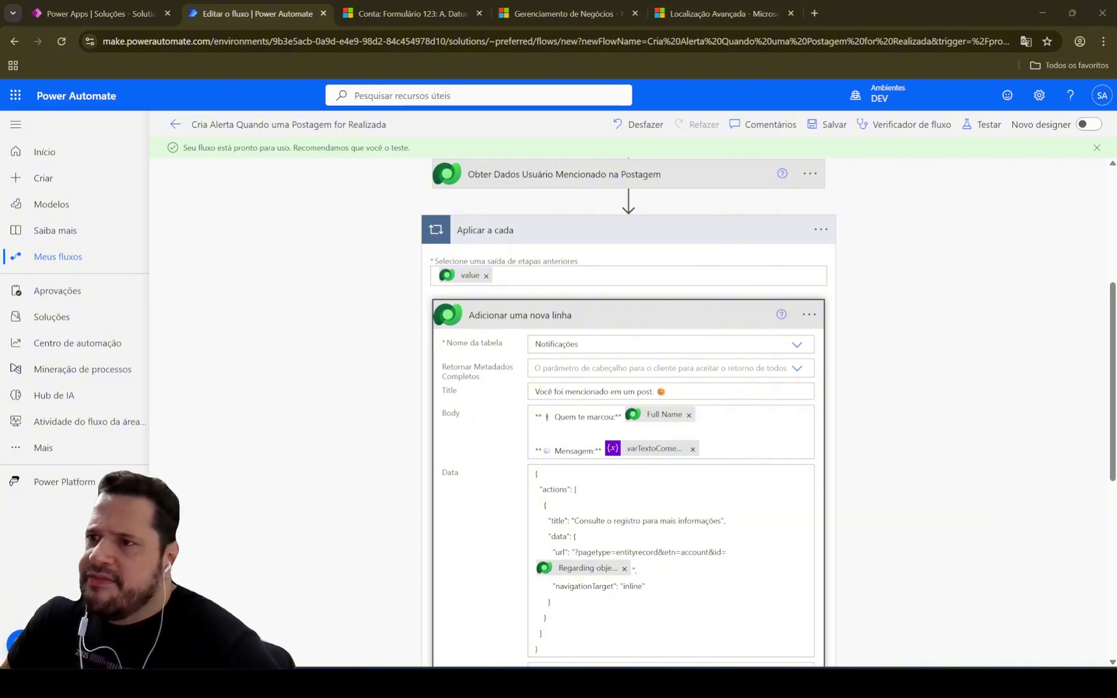
left_click(809, 314)
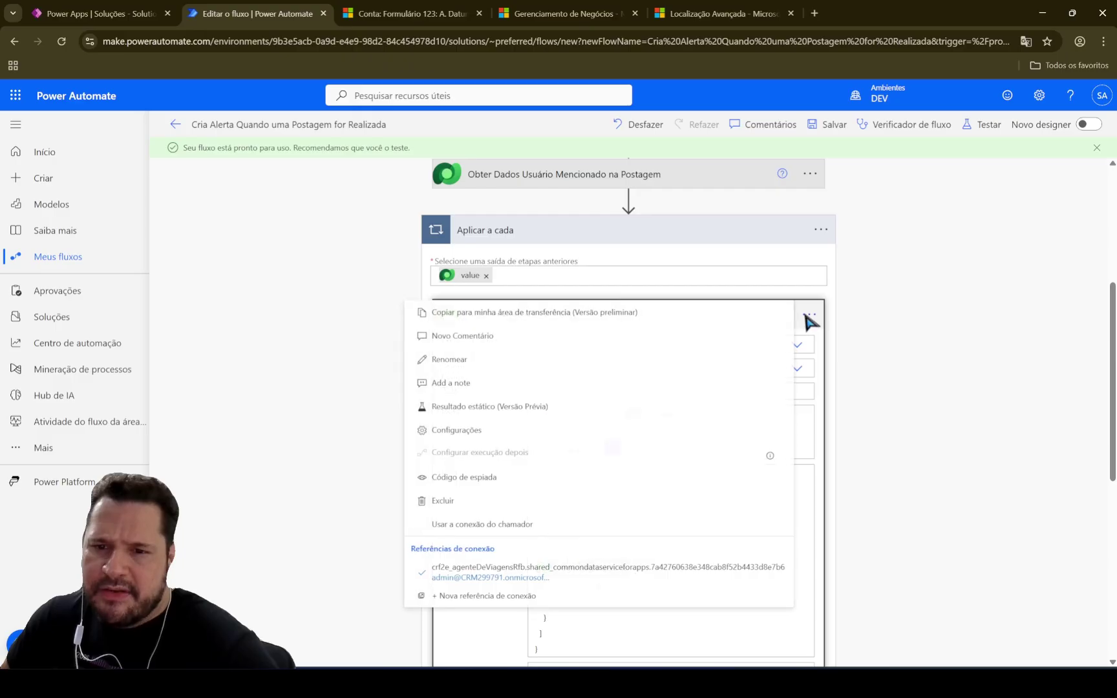
left_click(479, 360)
type("Criar Um")
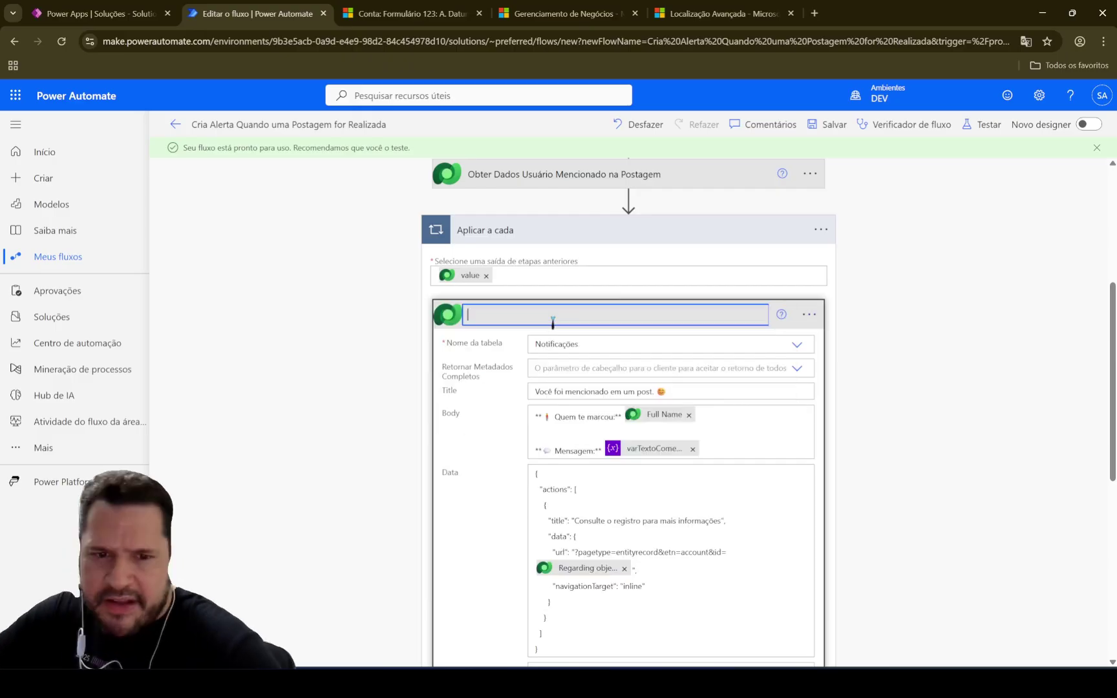
type(" Alerta para o Usuári")
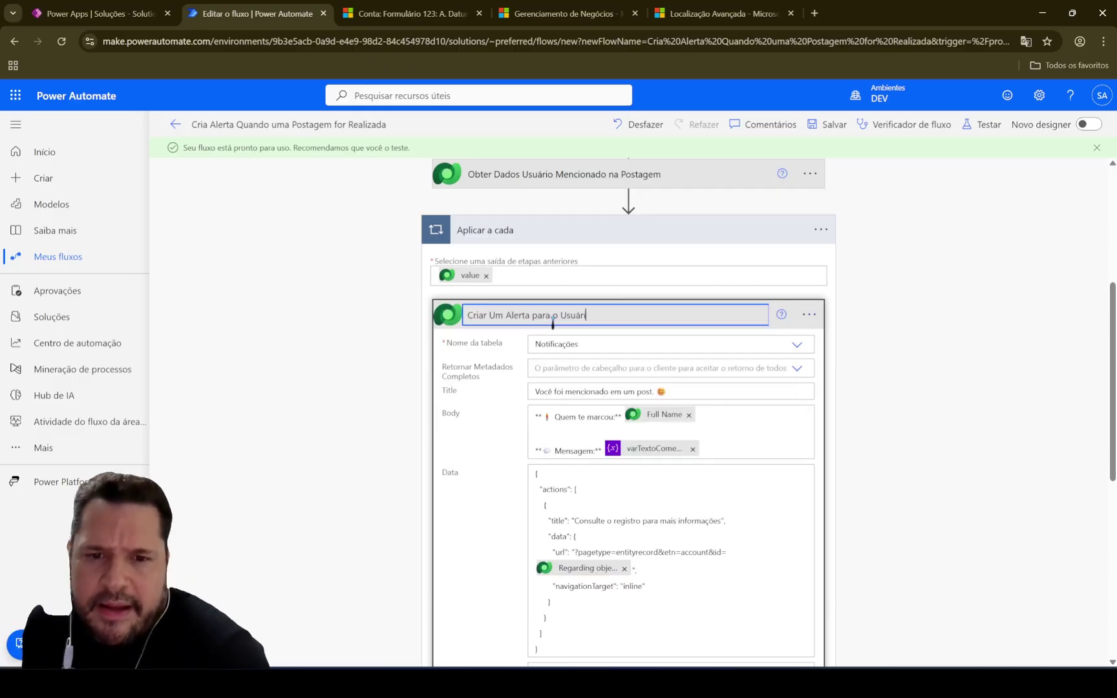
type("o Mencionado na Postagem")
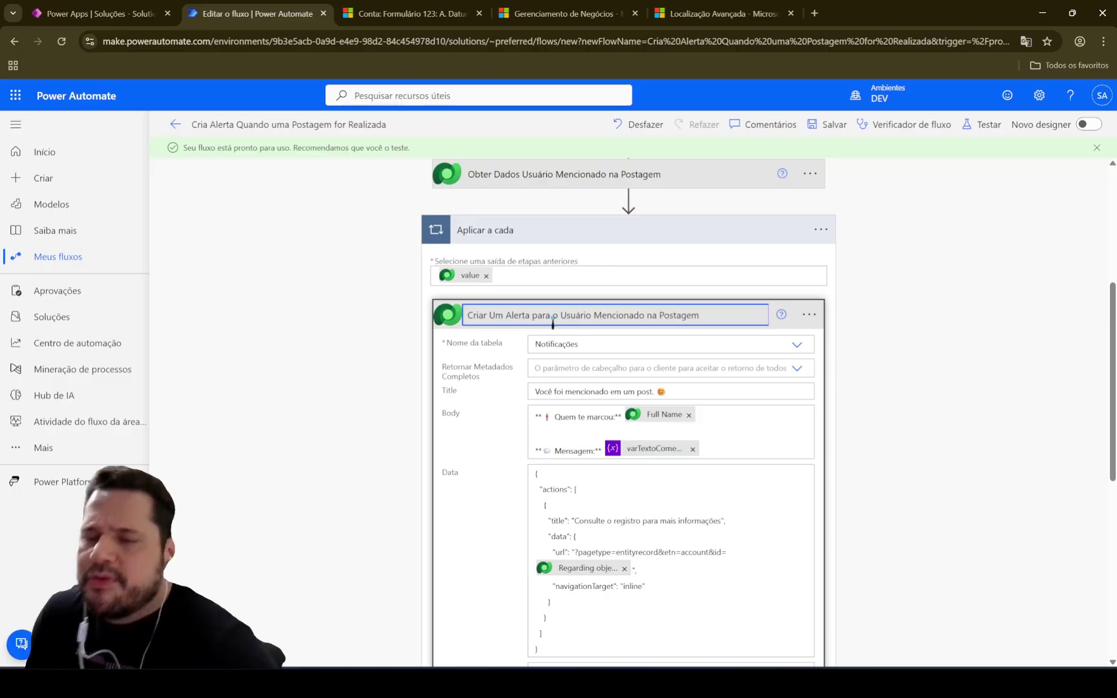
Save the flow with the renamed notification action and return to the flow's details page
left_click(886, 343)
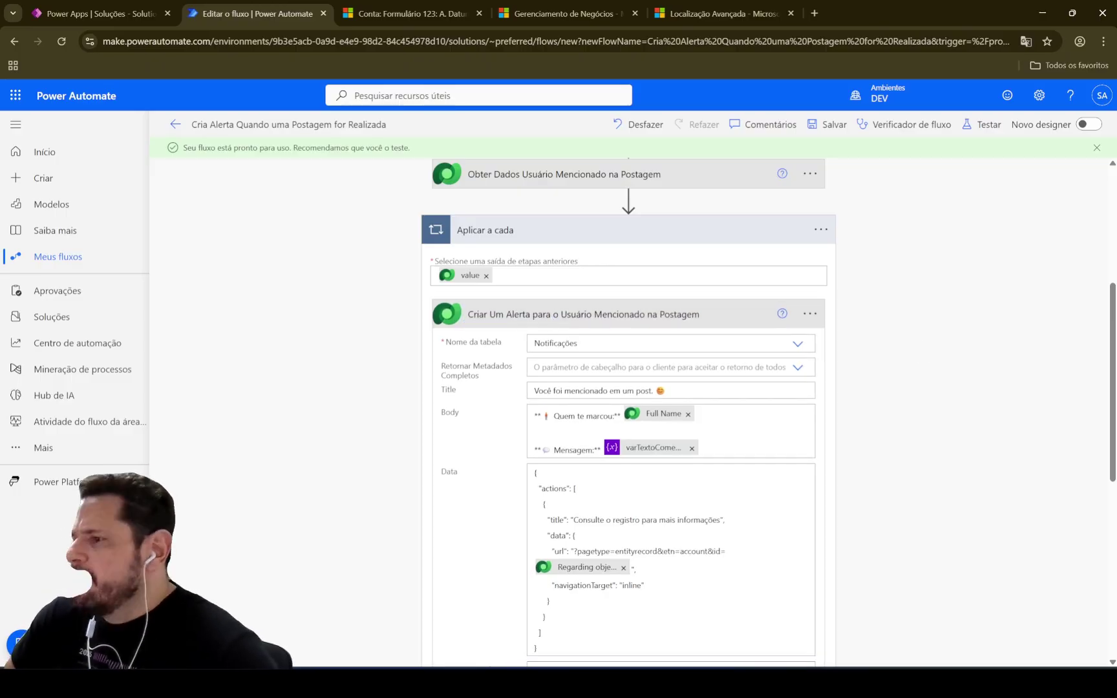
scroll(774, 365, "down", 5)
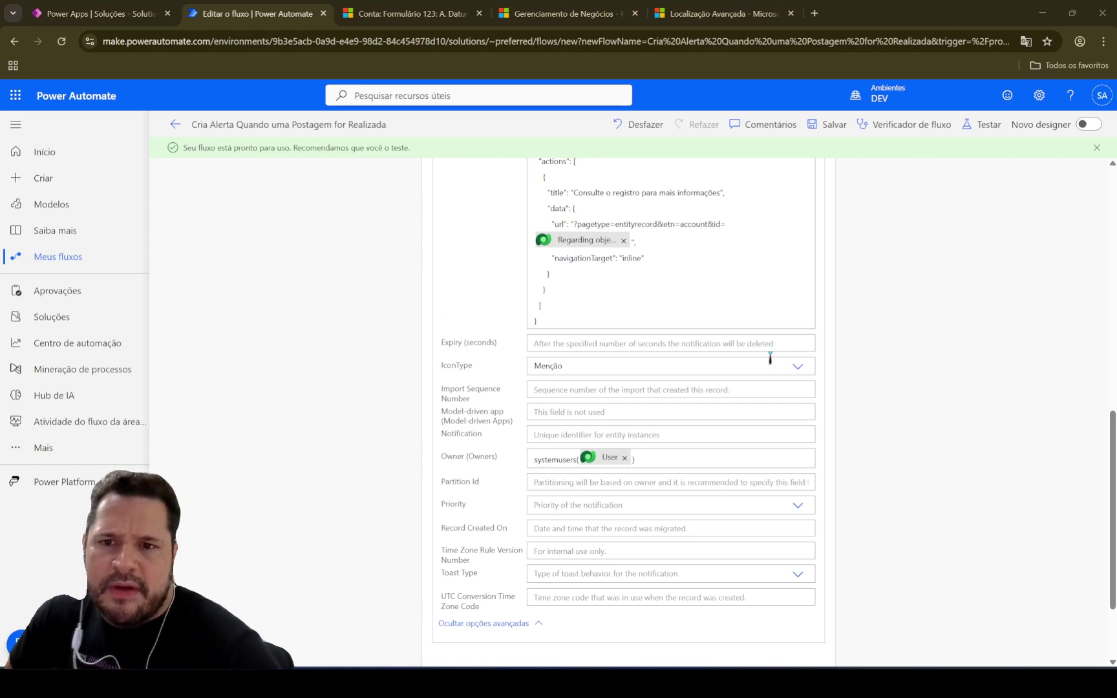
left_click(835, 123)
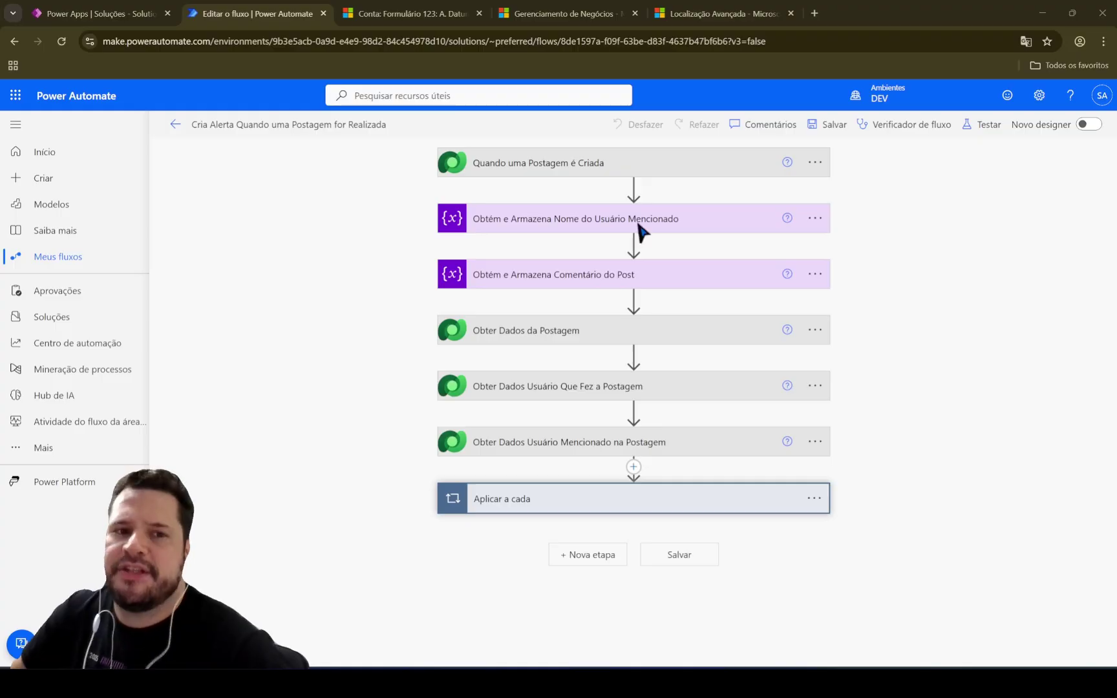
left_click(171, 125)
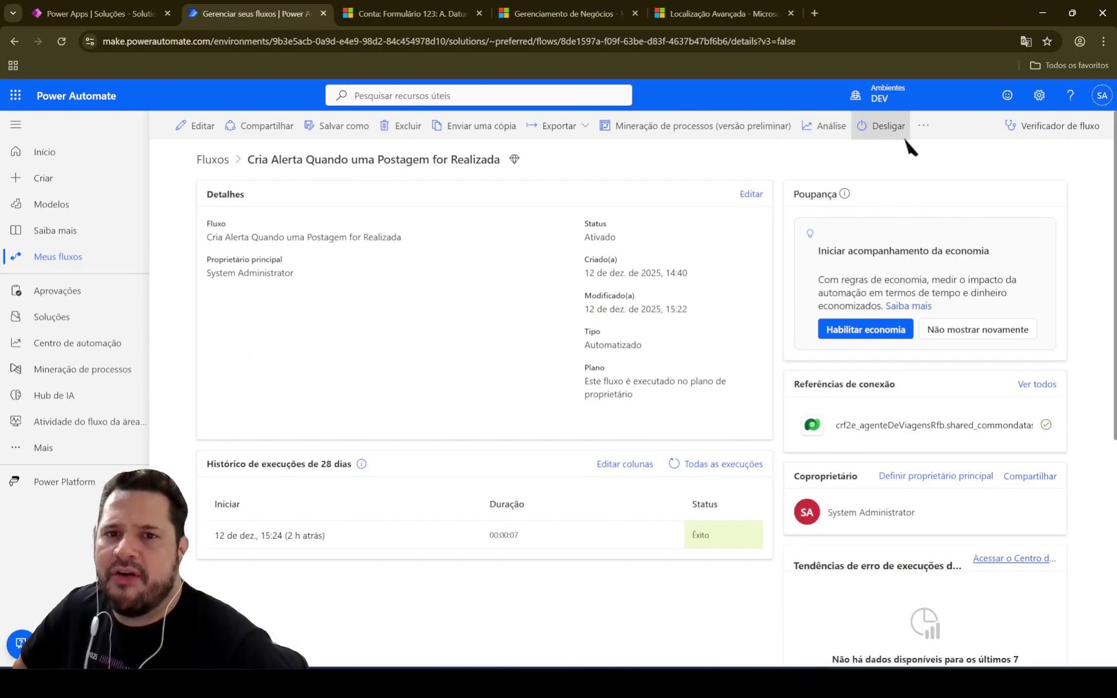
On the A. Datum Corporation (sample) account, start a timeline post with "Fala" and mention the user found through the advanced lookup
left_click(417, 19)
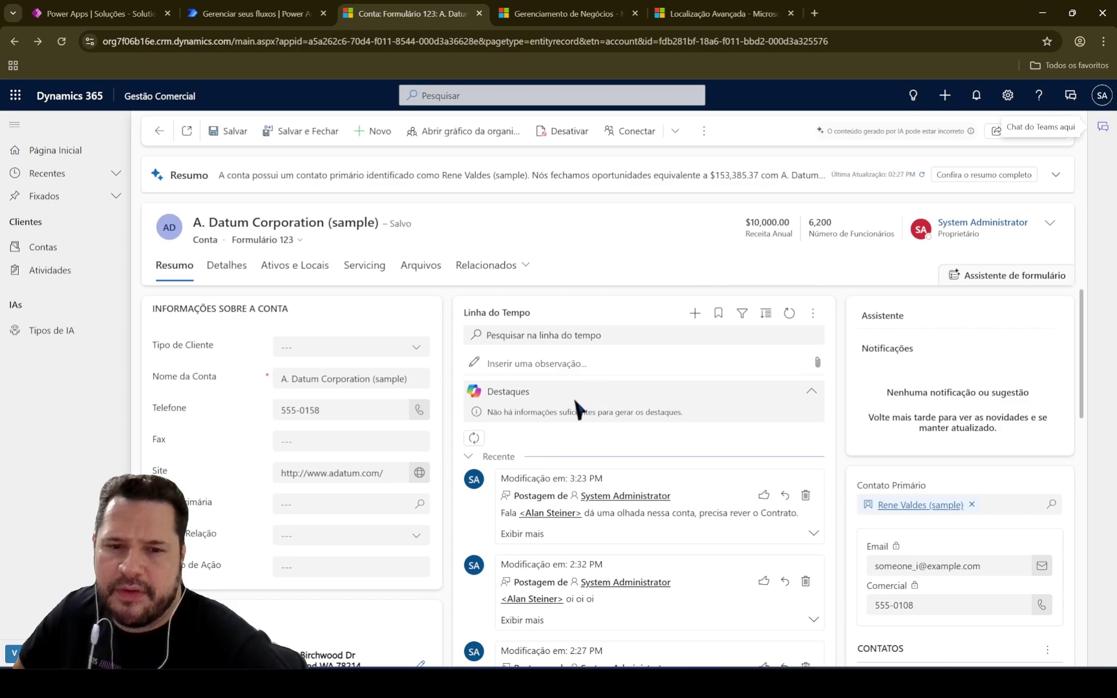
left_click(695, 314)
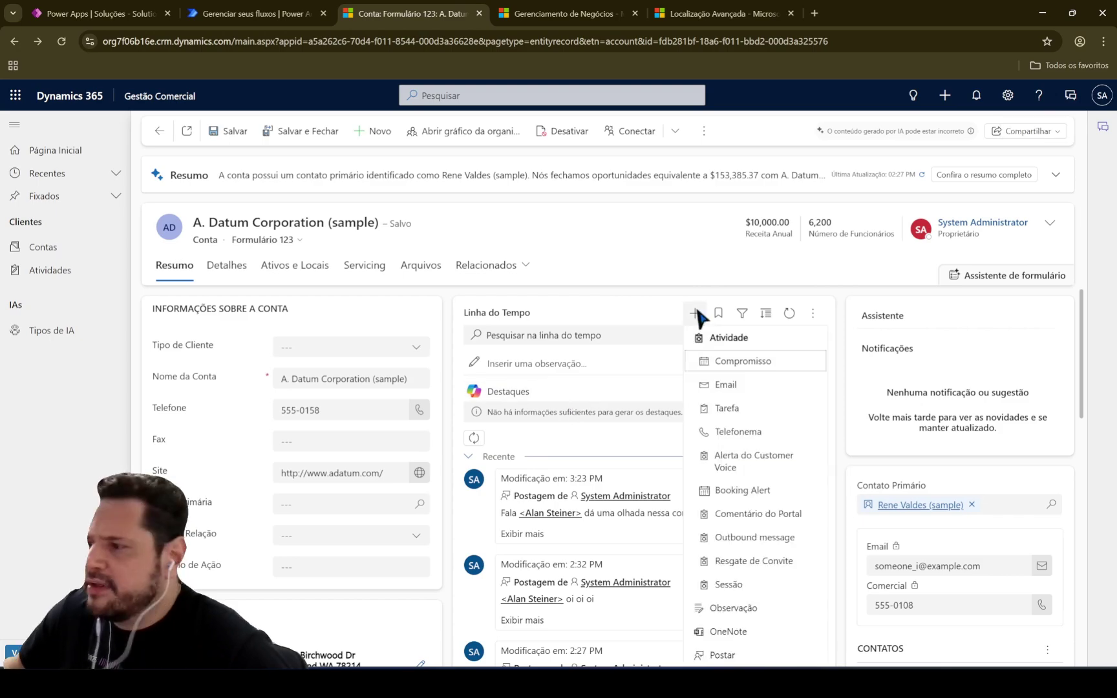
left_click(738, 651)
type("F")
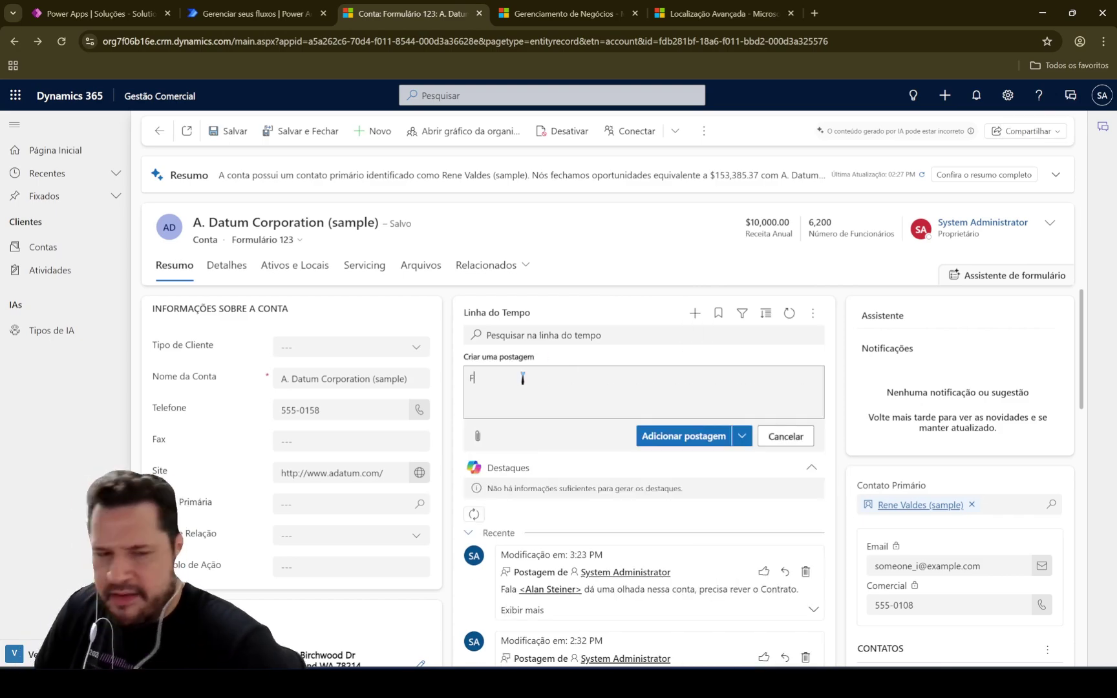
type("ala @")
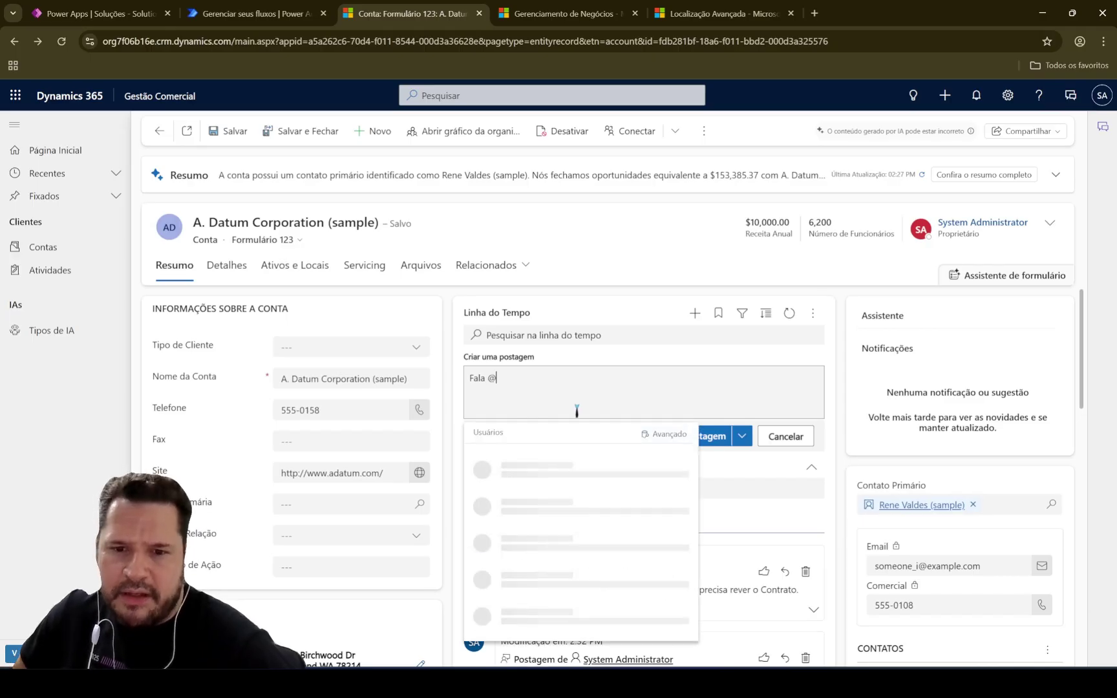
left_click(664, 433)
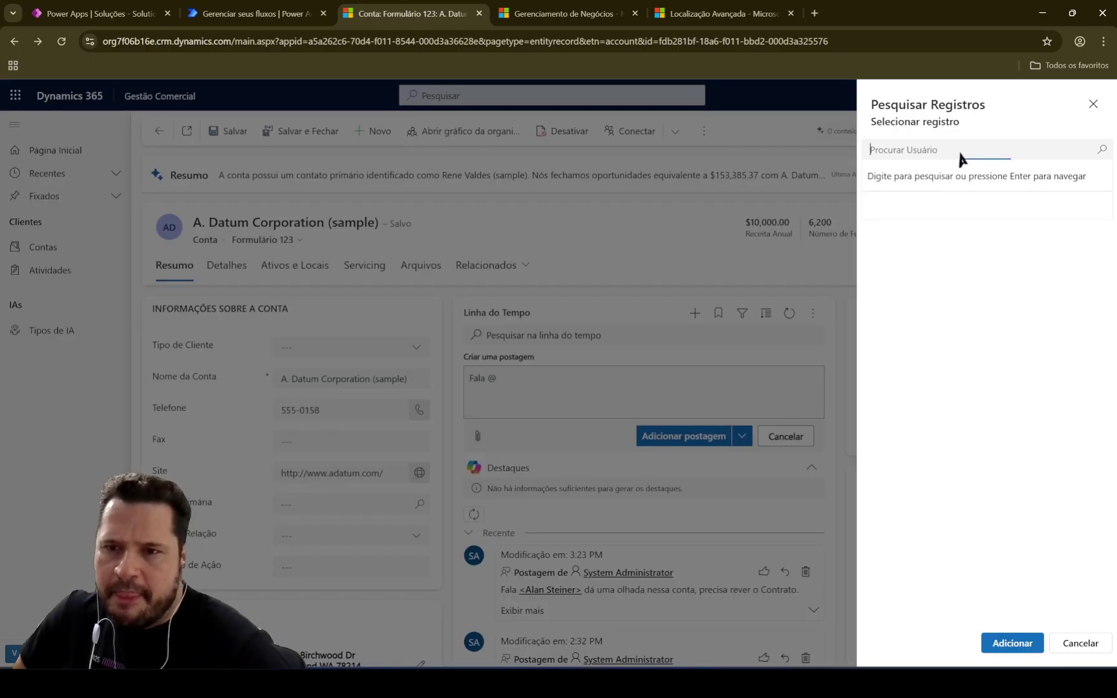
type("alan")
left_click(937, 202)
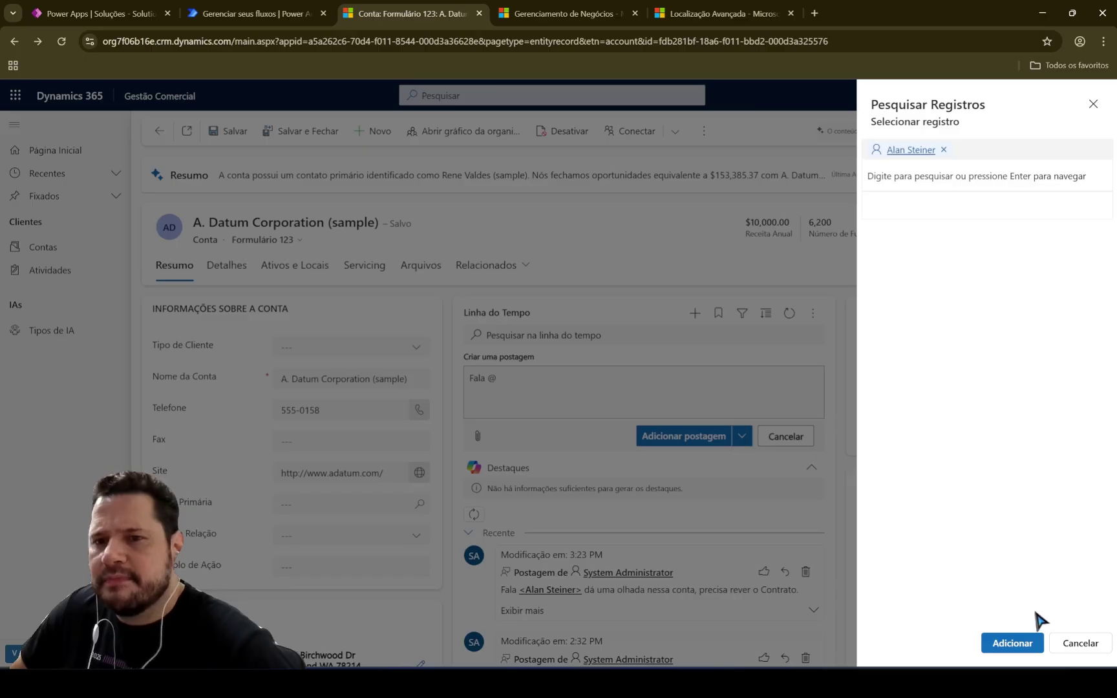
left_click(1012, 643)
Complete the post with ", por favor, veja esta conta, ela precisa de uma renovação de contrato." and publish it
type(", ")
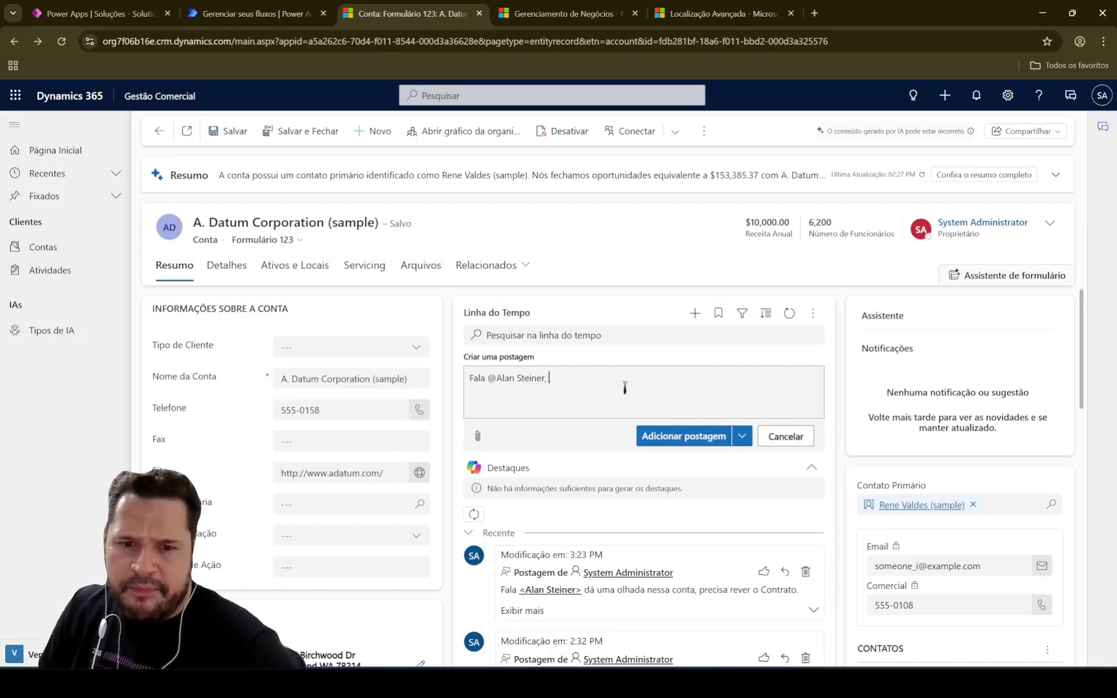
type("por favor, veja esta conta,")
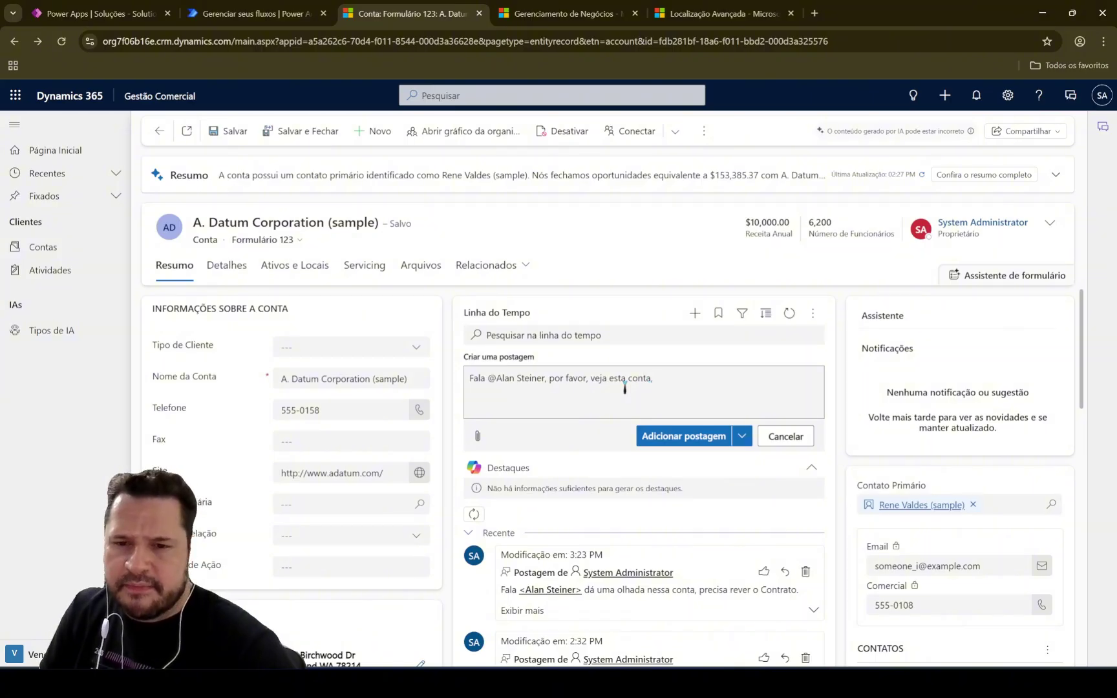
type("precisa de um")
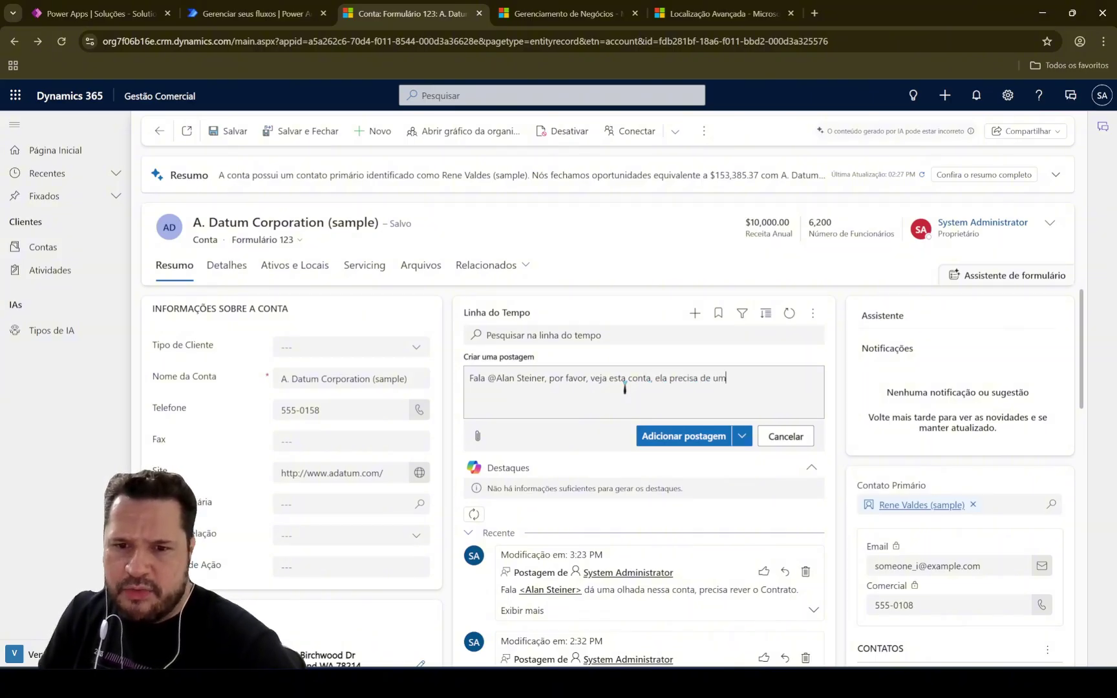
type("a renovação deo")
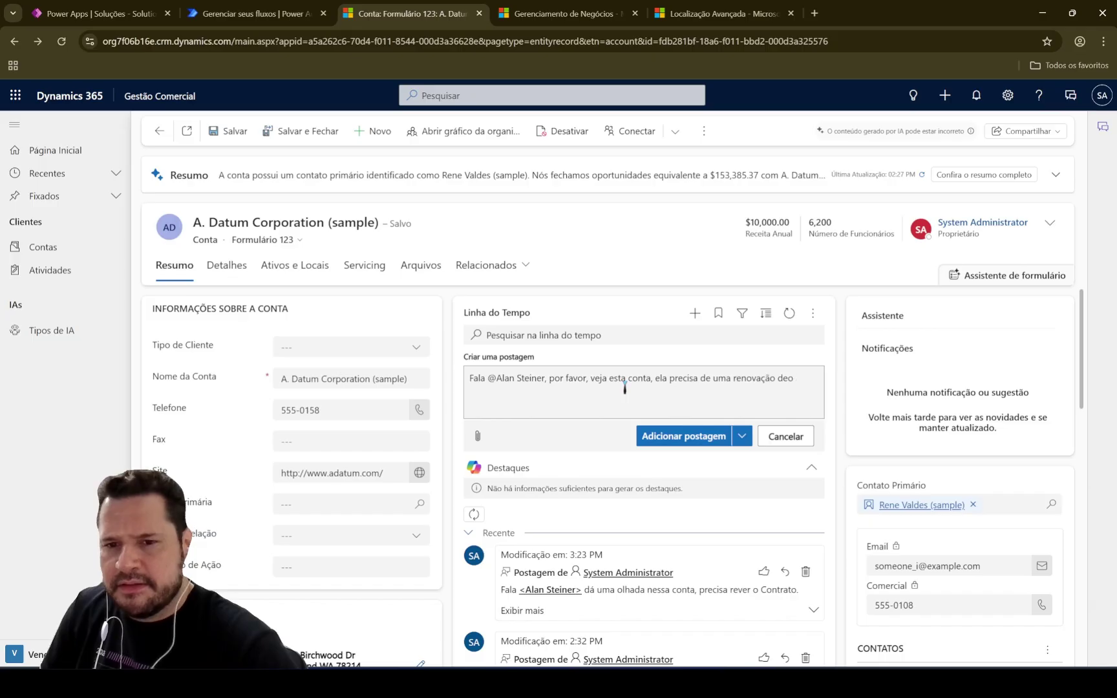
type("contrato.")
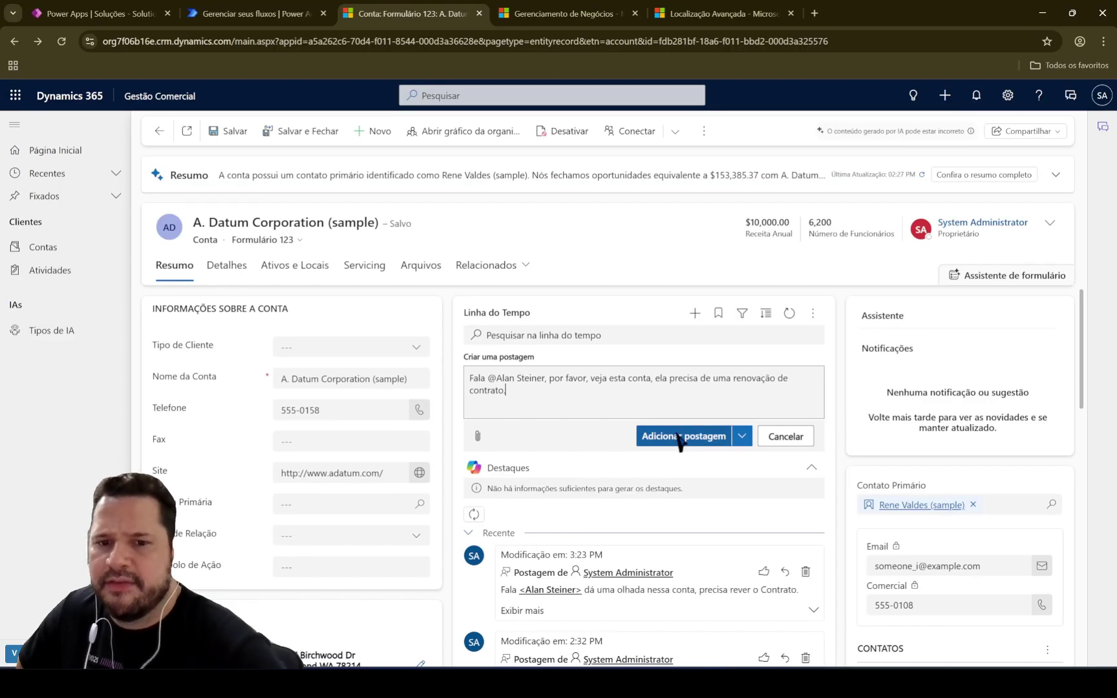
left_click(754, 472)
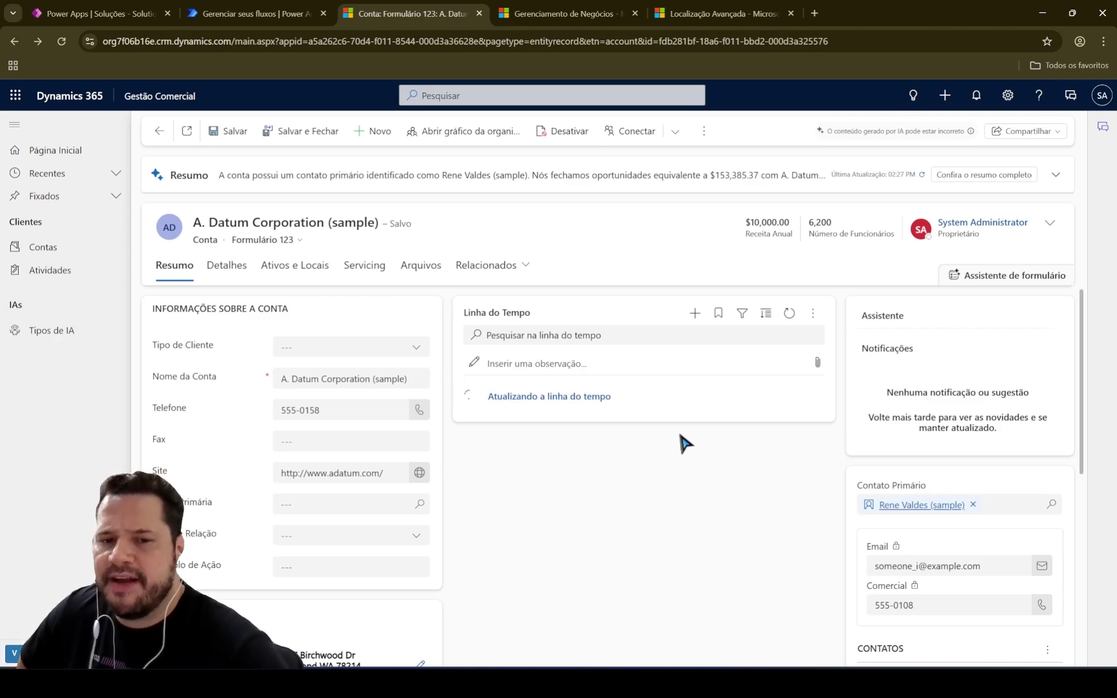
Switch to Power Automate and refresh the flow's 28-day run history
key("ctrl+Page_Up")
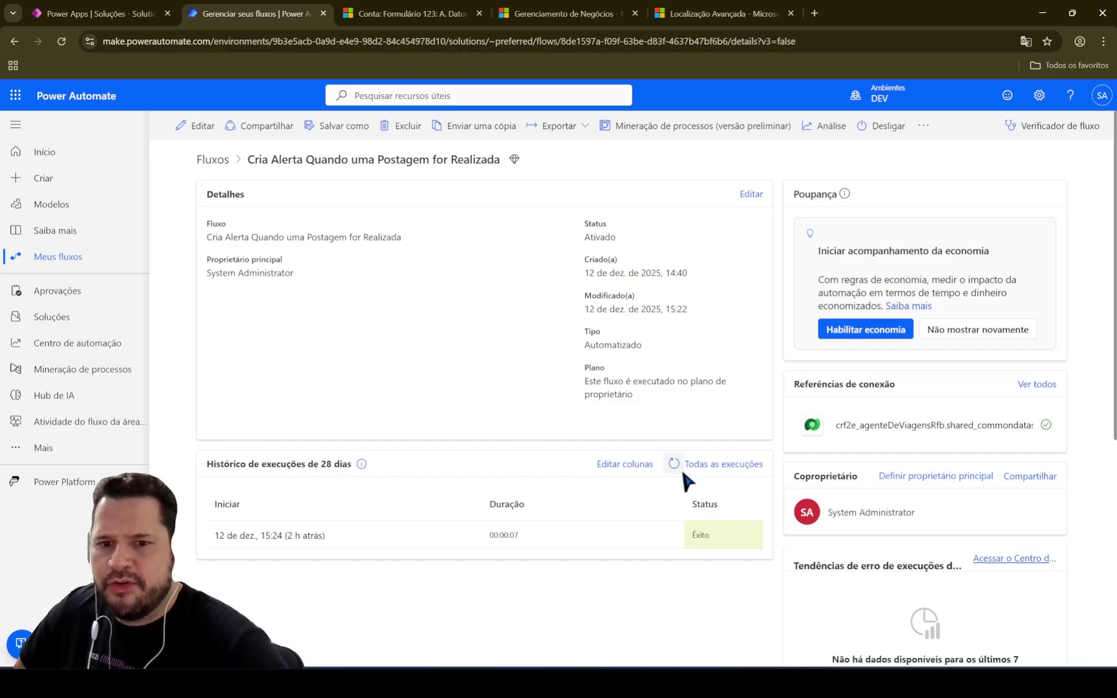
left_click(670, 457)
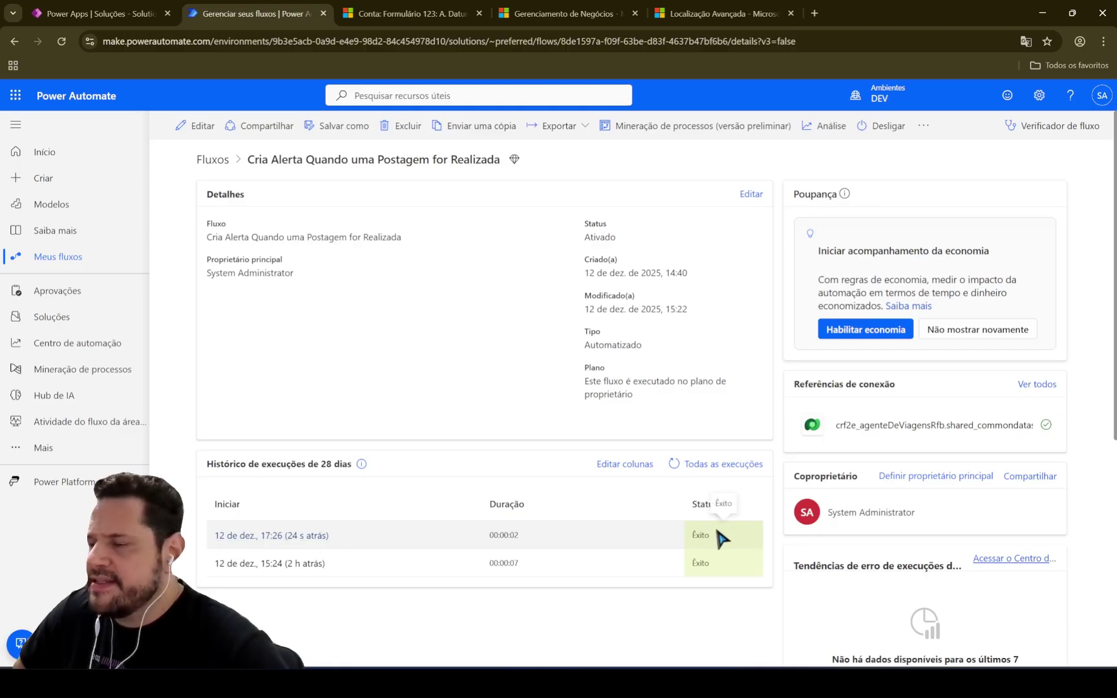
Switch to the mentioned user's Dynamics 365 session, view the mention notification and follow its "Consulte o registro para mais informações" link
left_click(569, 650)
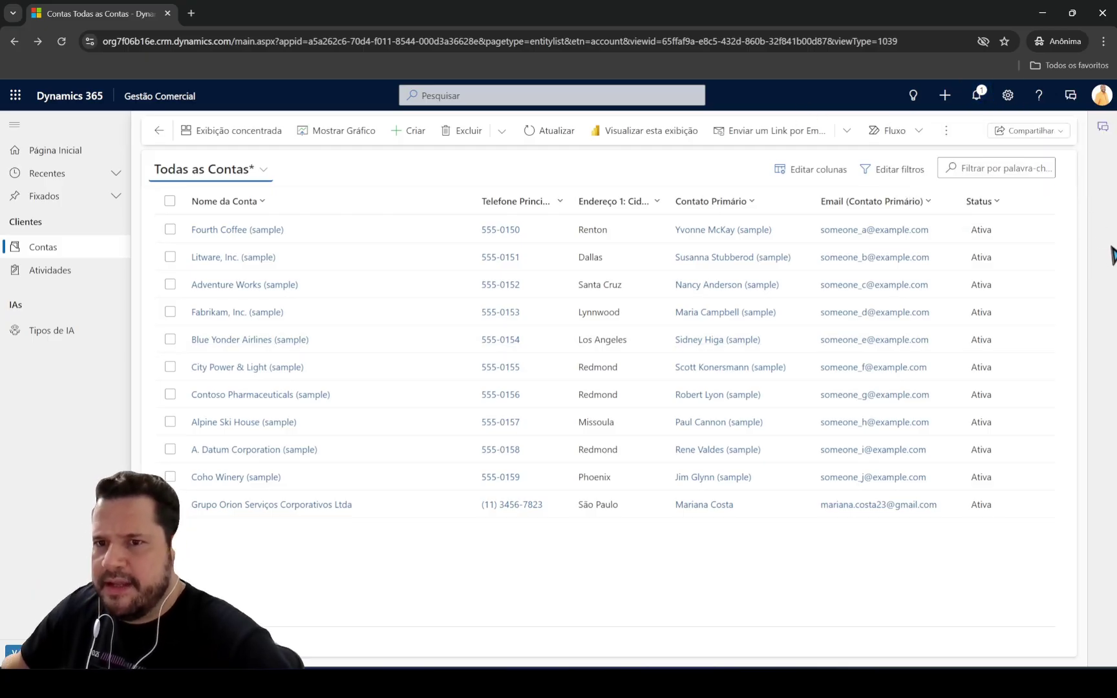
left_click(983, 96)
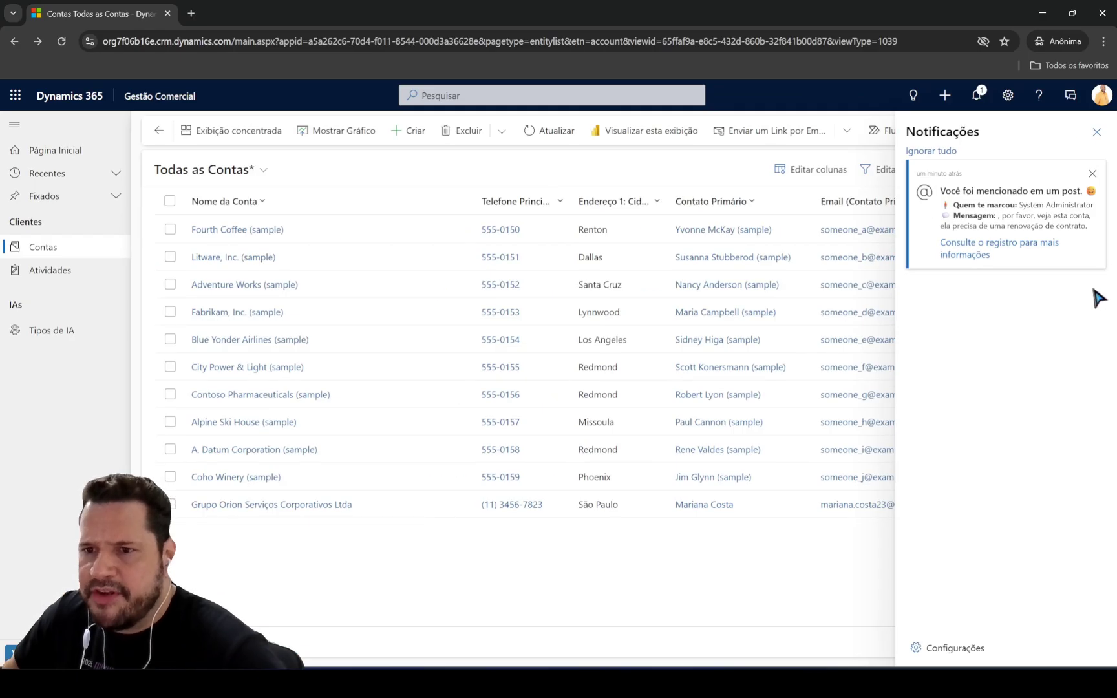
left_click(1067, 325)
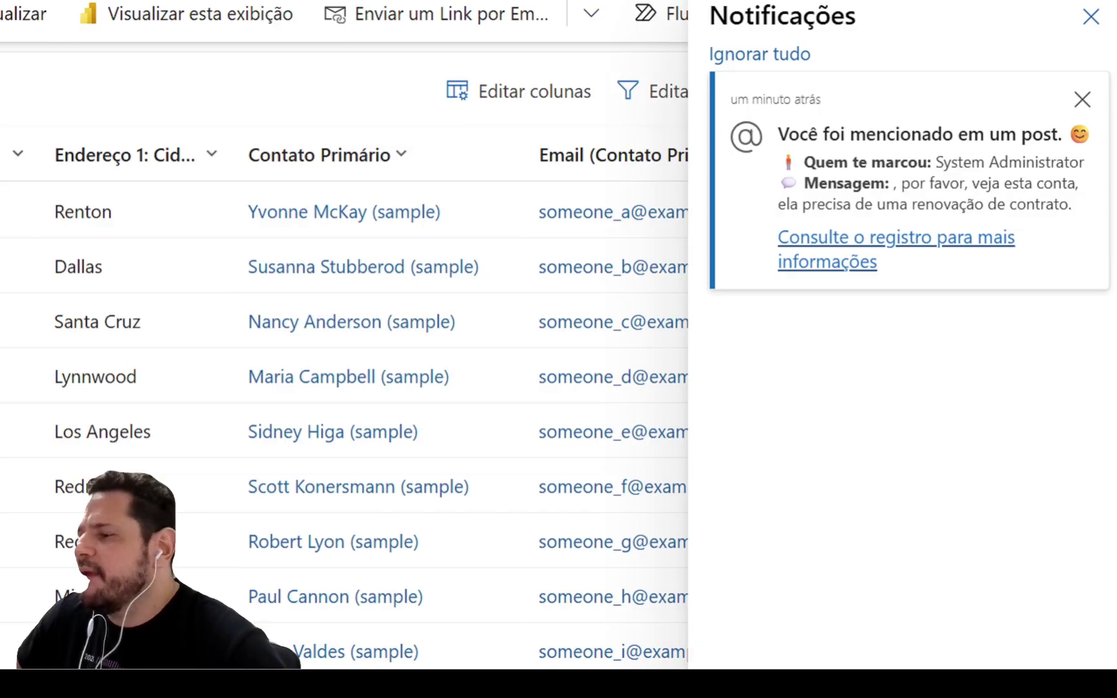
left_click(975, 239)
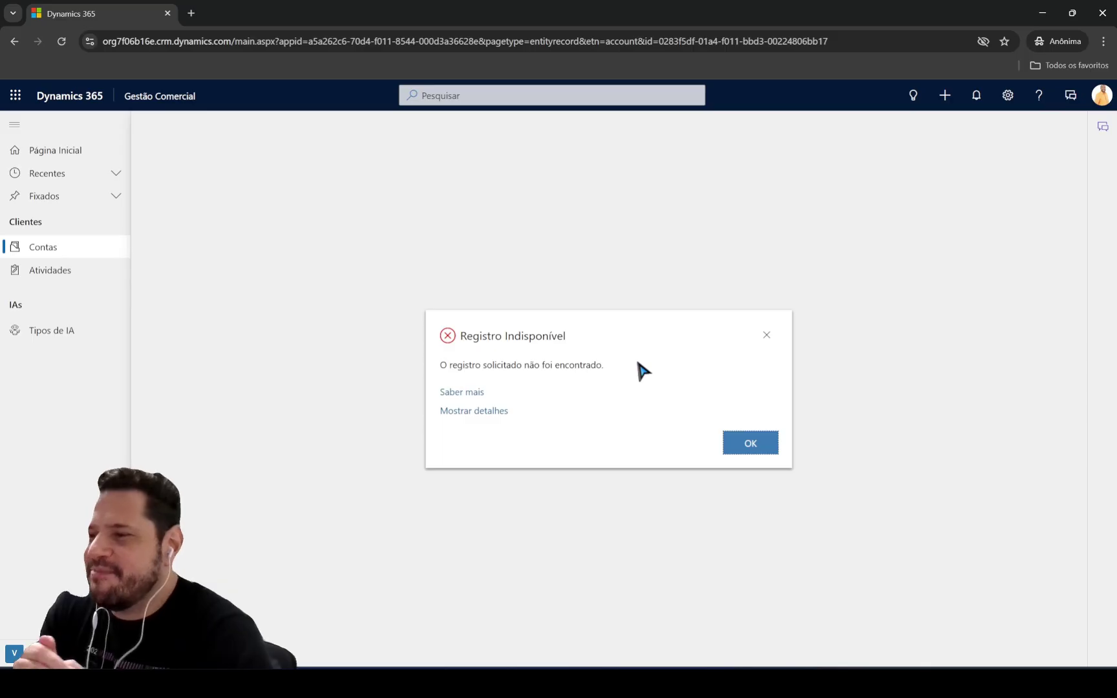
Switch back to Power Automate, reopen the flow for editing and expand "Criar Um Alerta para o Usuário Mencionado na Postagem" within "Aplicar a cada"
mouse_move(574, 684)
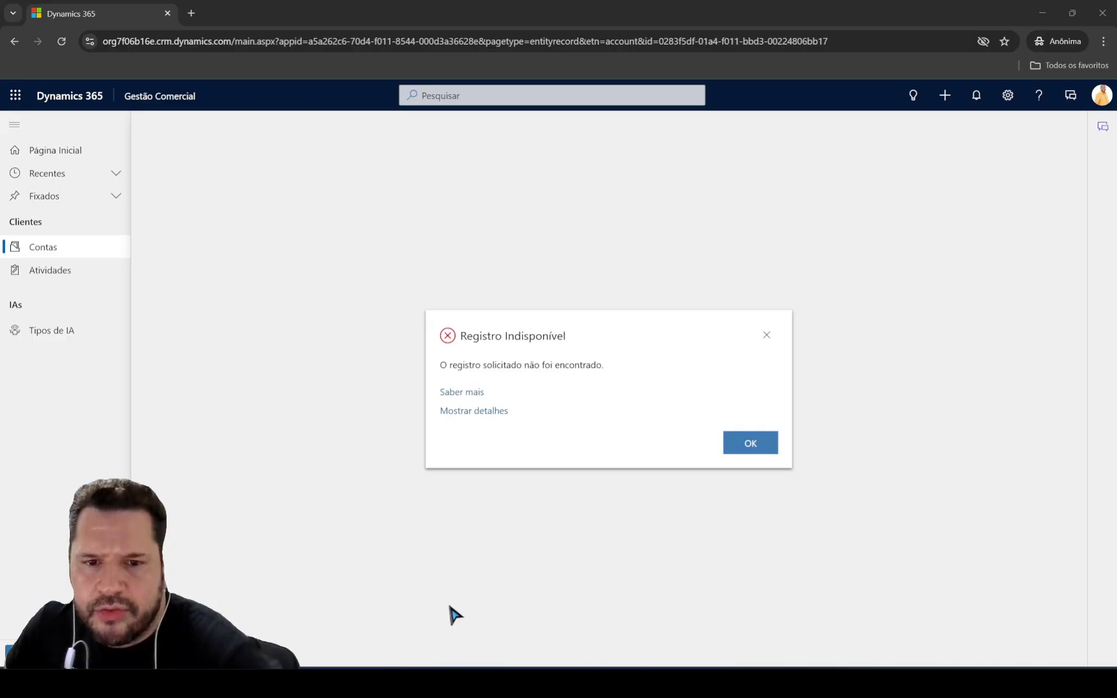
mouse_move(536, 636)
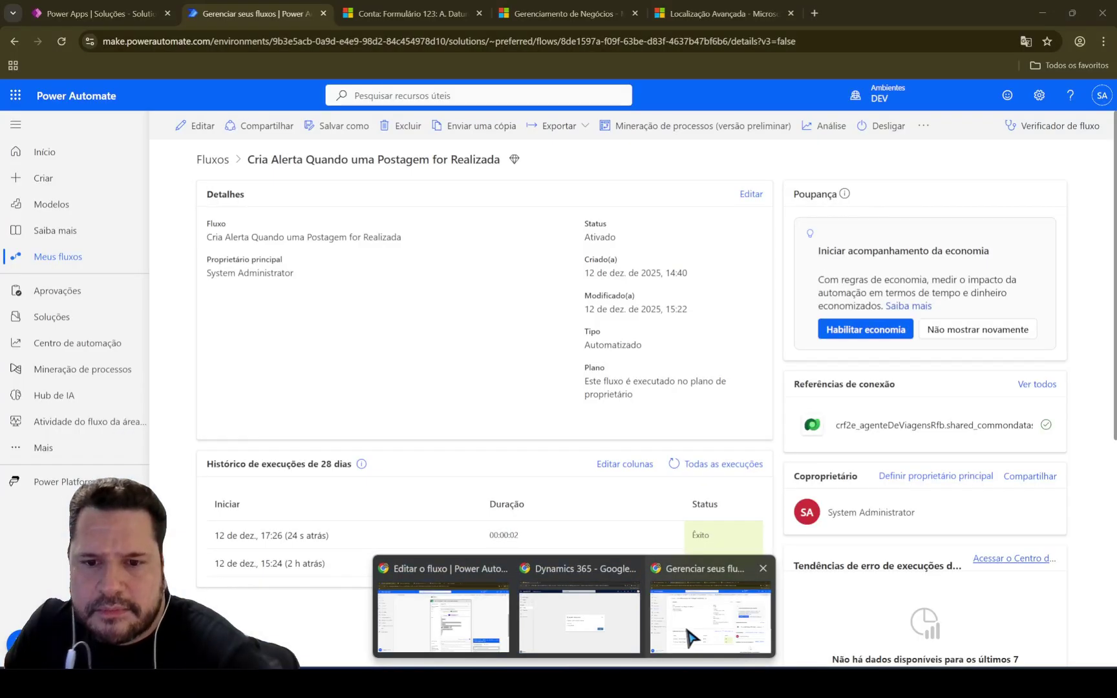
left_click(693, 637)
left_click(212, 135)
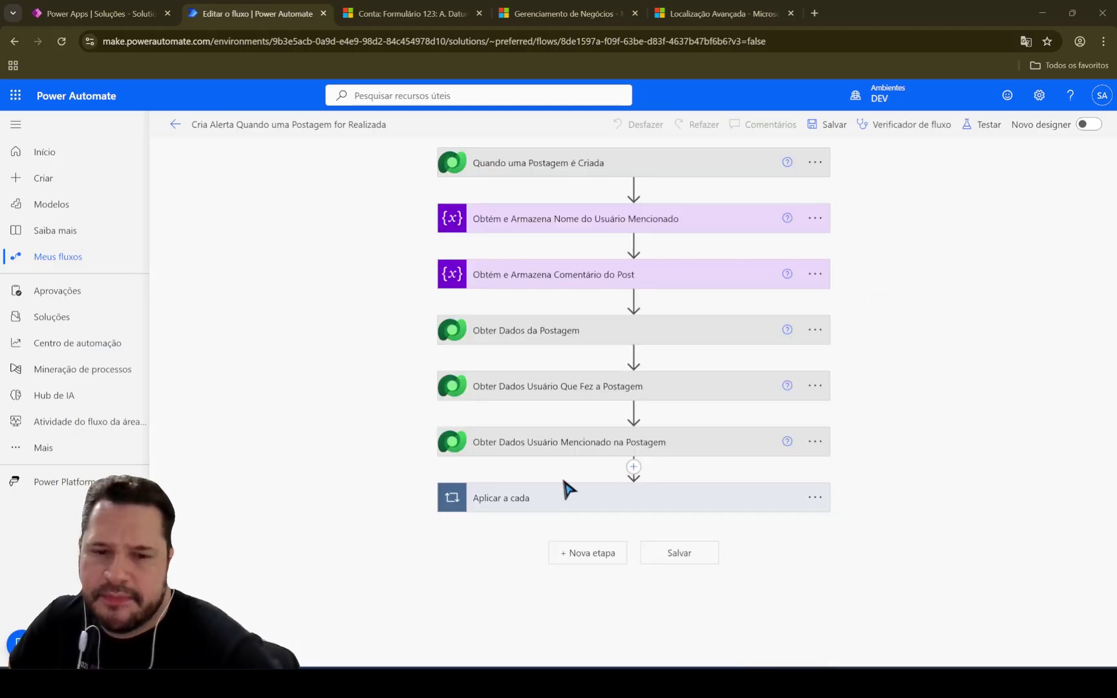
left_click(561, 496)
left_click(573, 512)
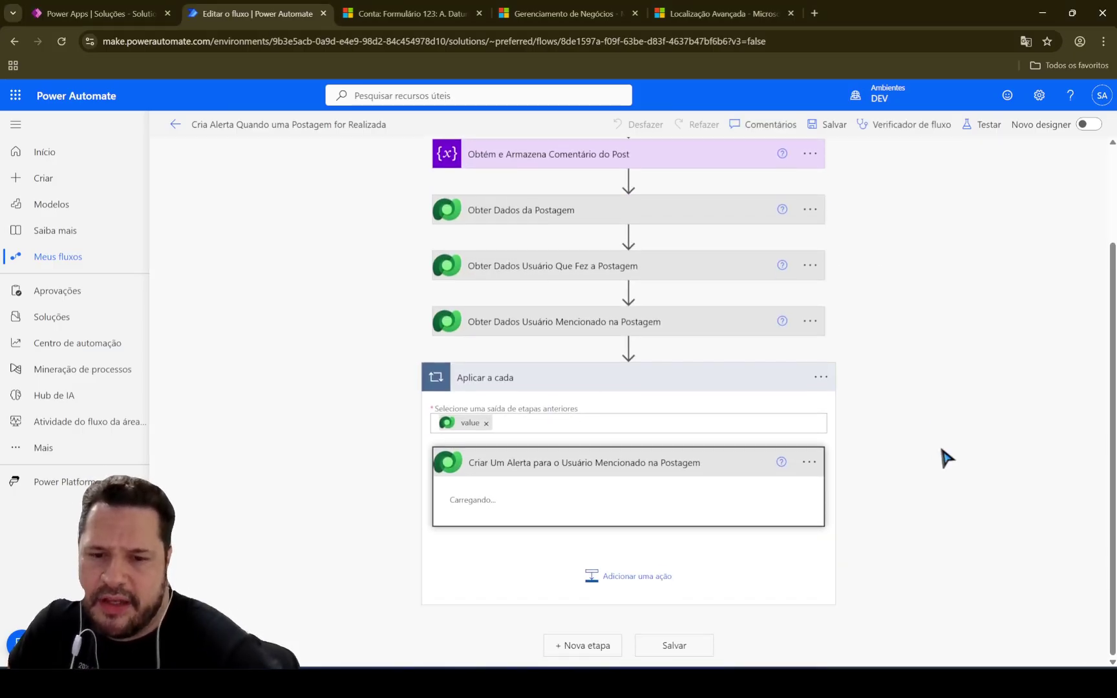
Select the notification's Data JSON and, in Notepad++, compare its URL identifier regardingobjectowningbusinessunit with regardingobjectid
scroll(869, 414, "down", 6)
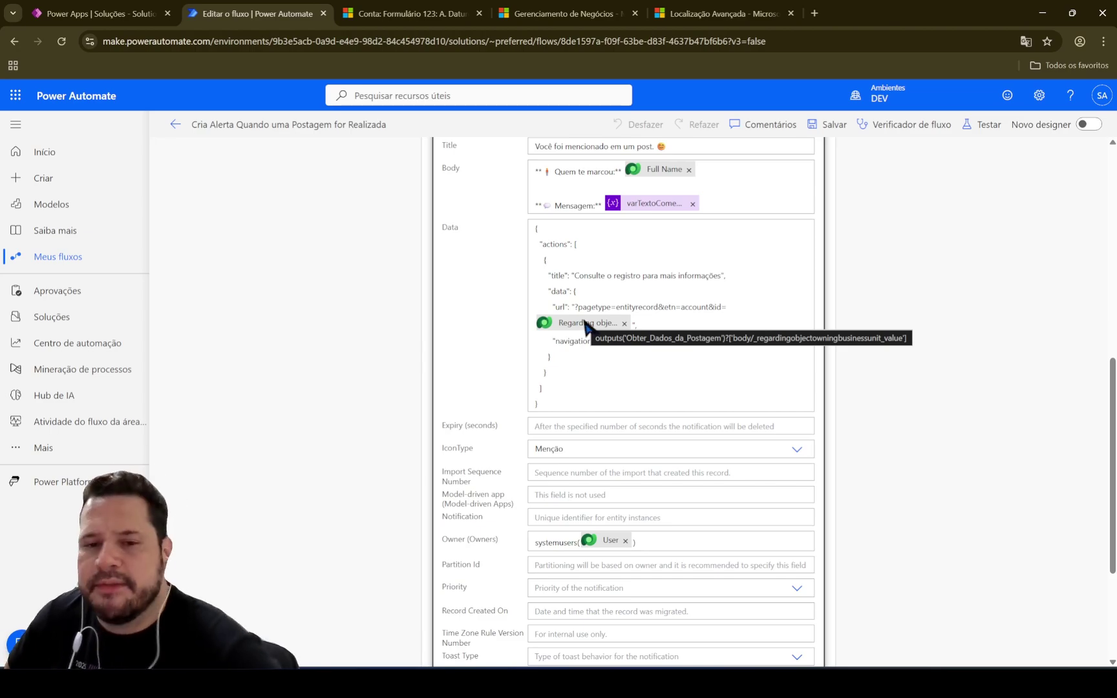
scroll(586, 327, "up", 1)
left_click(537, 455)
left_click_drag(567, 471, 529, 298)
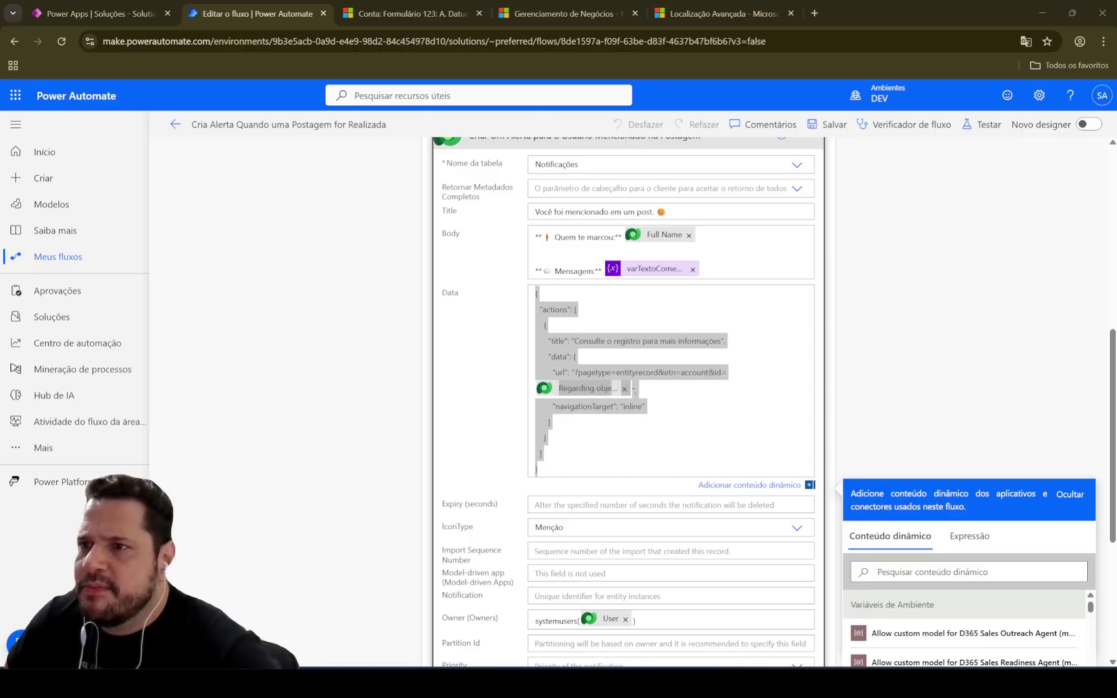
left_click_drag(1116, 129, 576, 88)
left_click(867, 267)
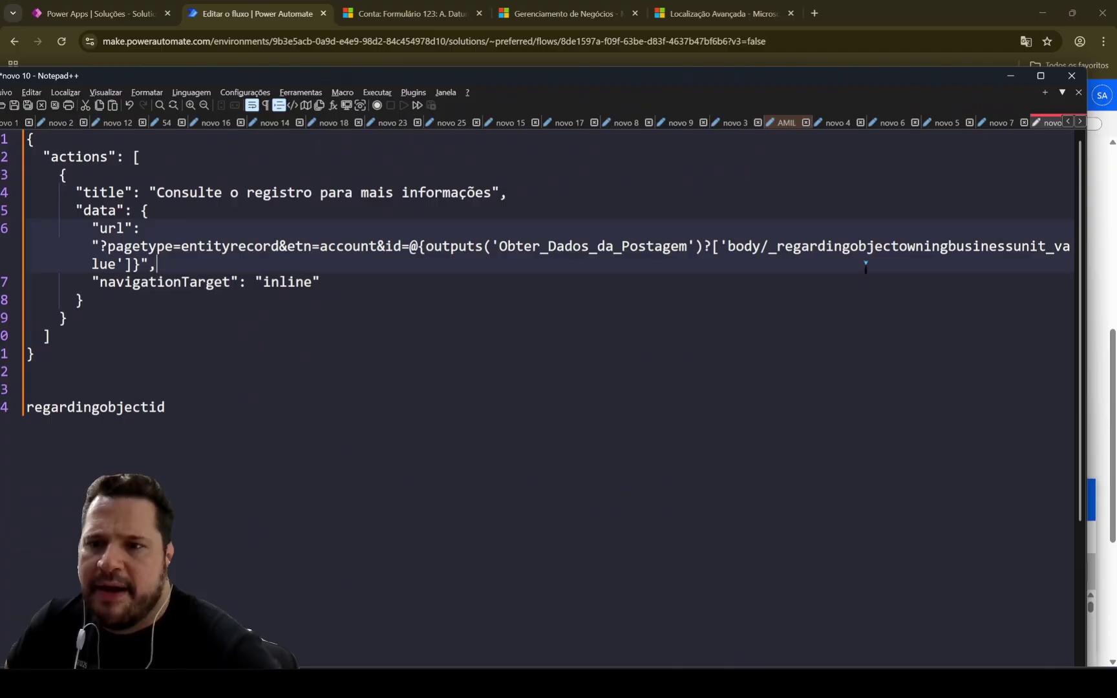
left_click_drag(777, 246, 1045, 246)
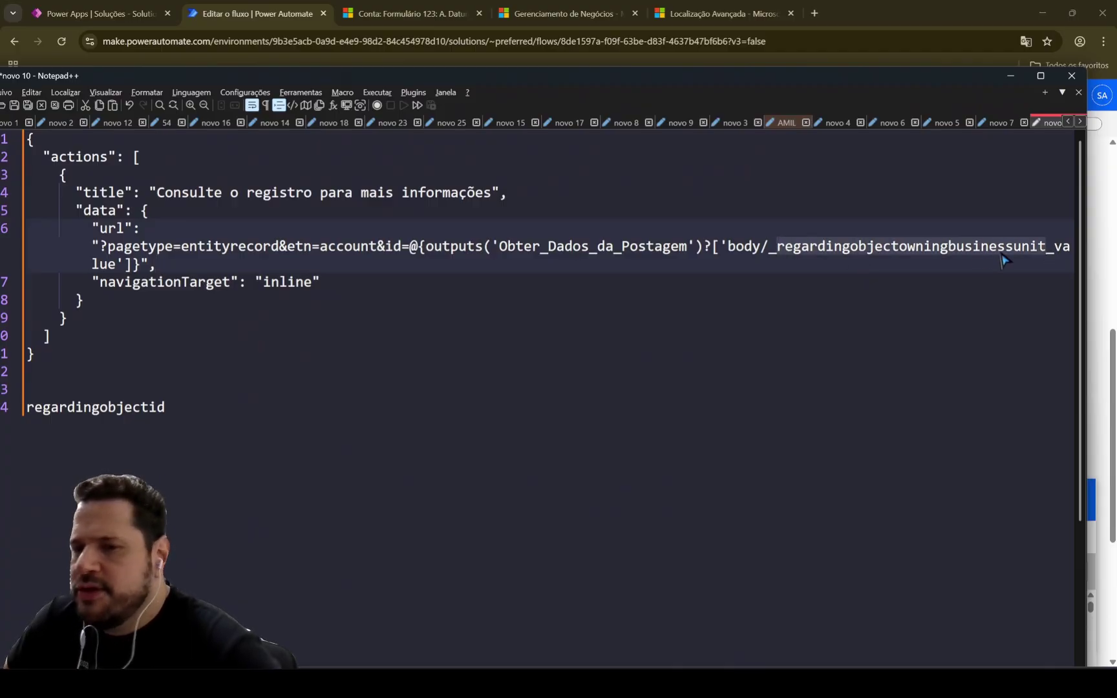
left_click_drag(166, 407, 25, 408)
left_click(210, 426)
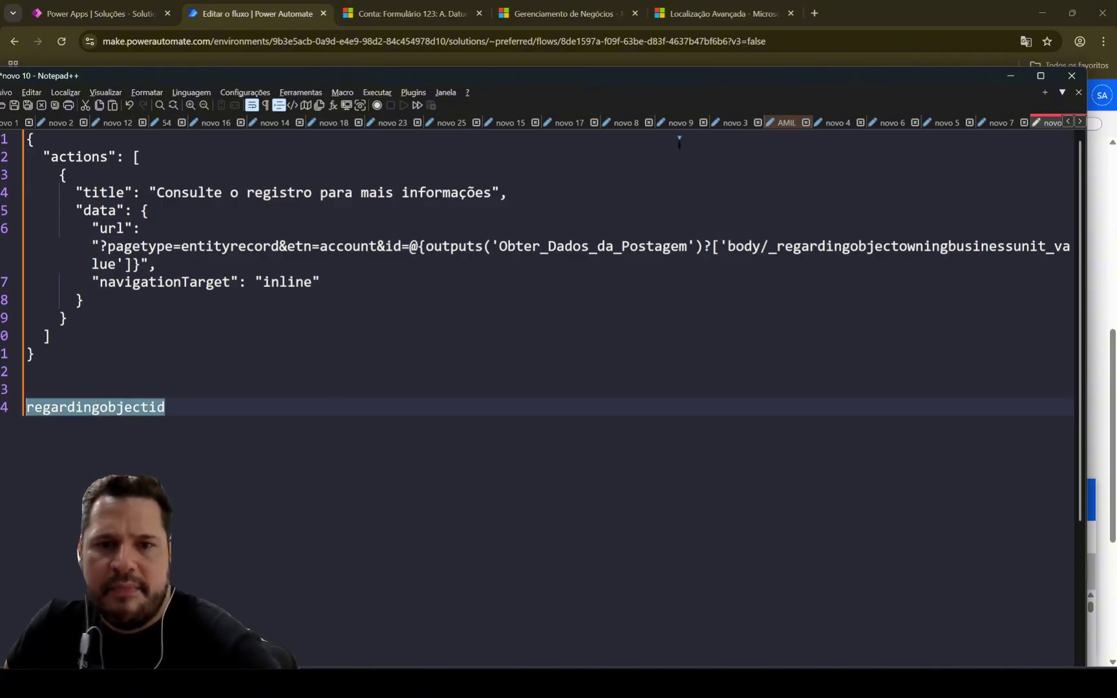
left_click_drag(725, 80, 1116, 92)
Remove the regarding object's owning business unit value from the Data URL and search the dynamic content for regardingobjectid
left_click(634, 389)
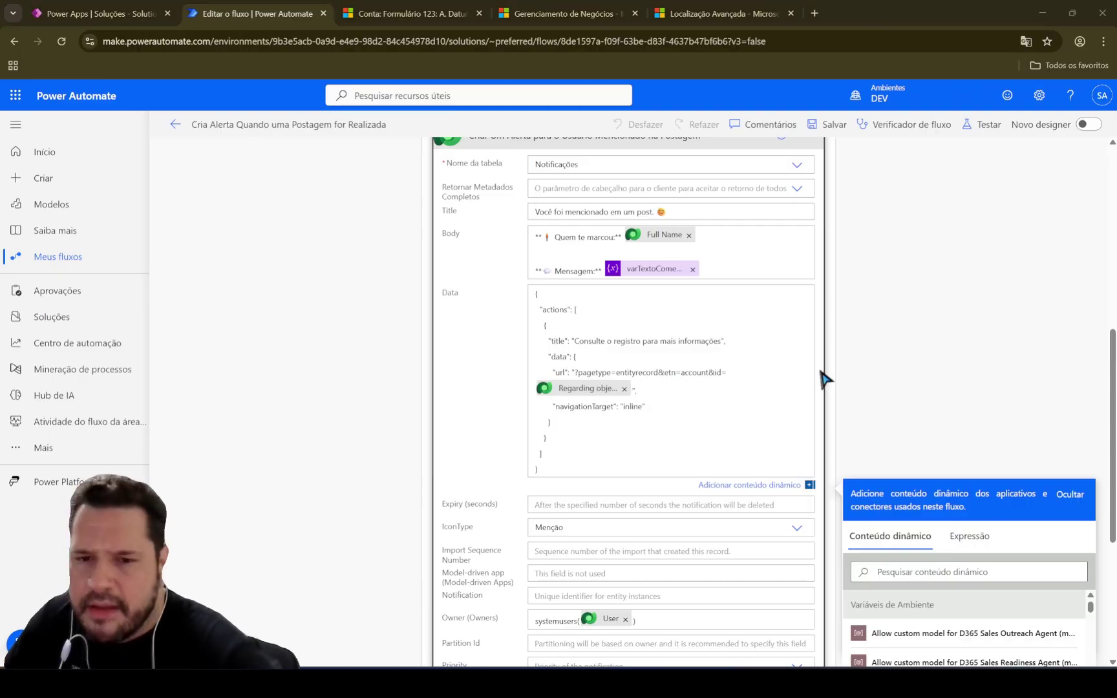
left_click(624, 389)
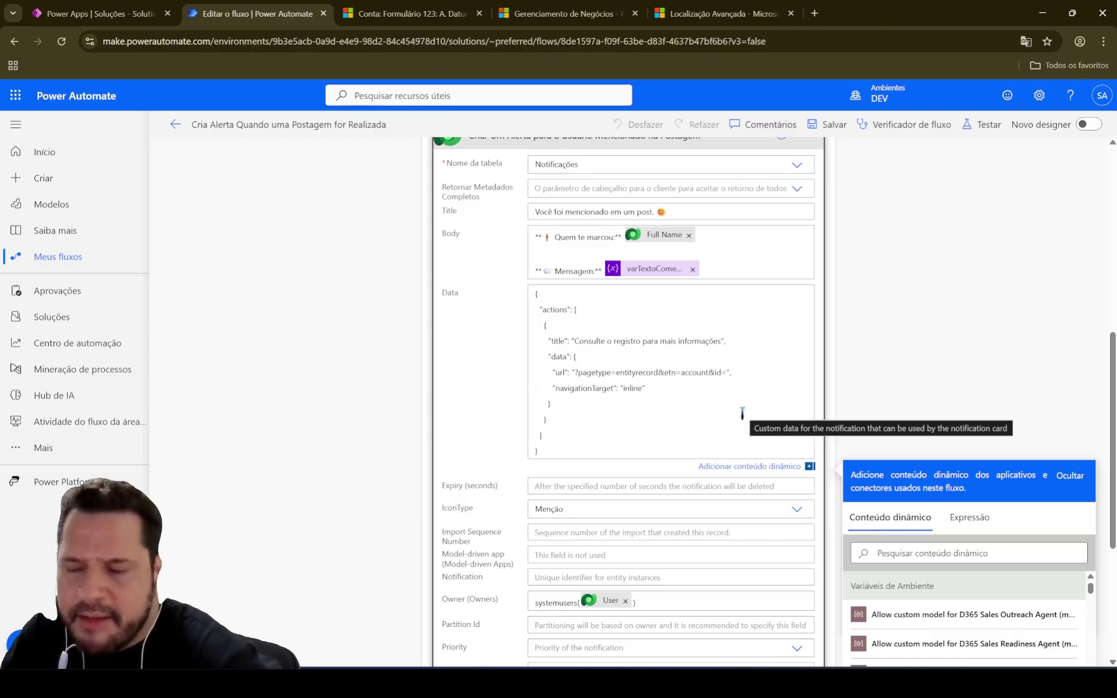
scroll(963, 498, "down", 3)
left_click(918, 359)
type("regardingobjectid")
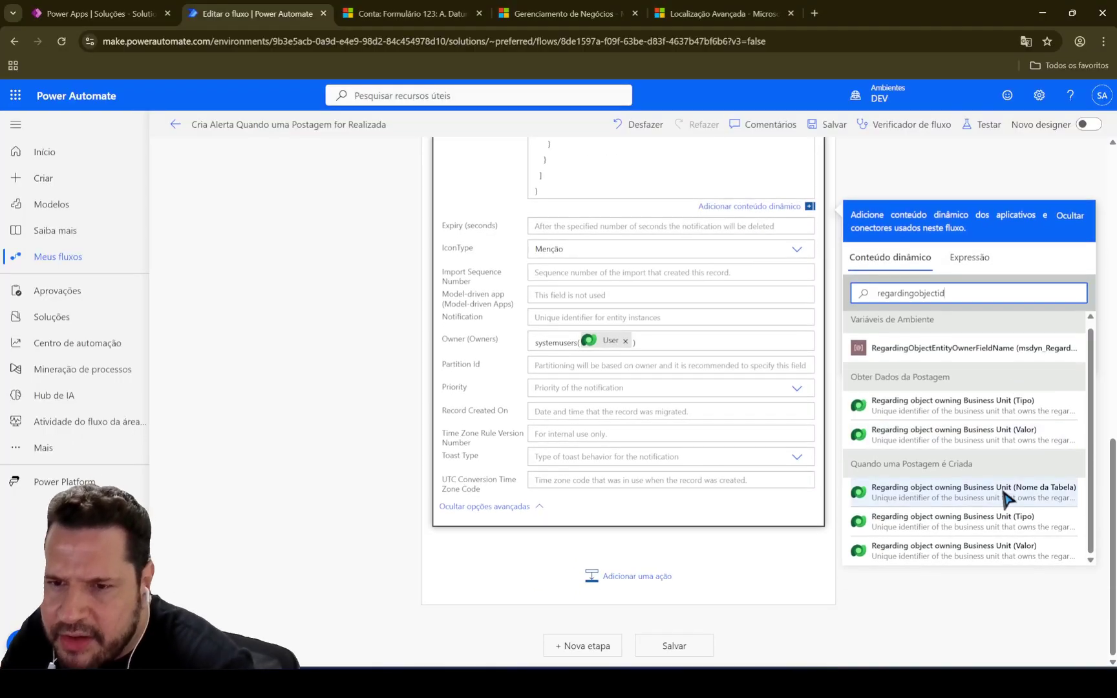
Search the dynamic content for id and examine the identifier fields offered by Obter Dados da Postagem
left_click_drag(944, 295, 855, 296)
type("po")
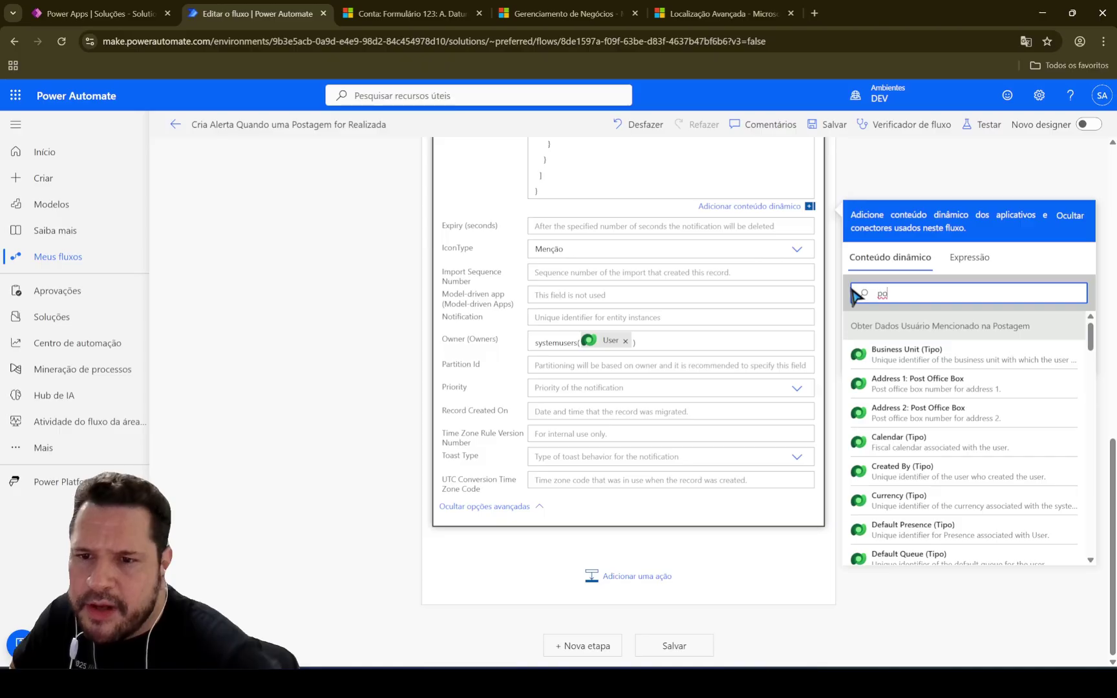
key("BackSpace")
key("BackSpace")
type("id")
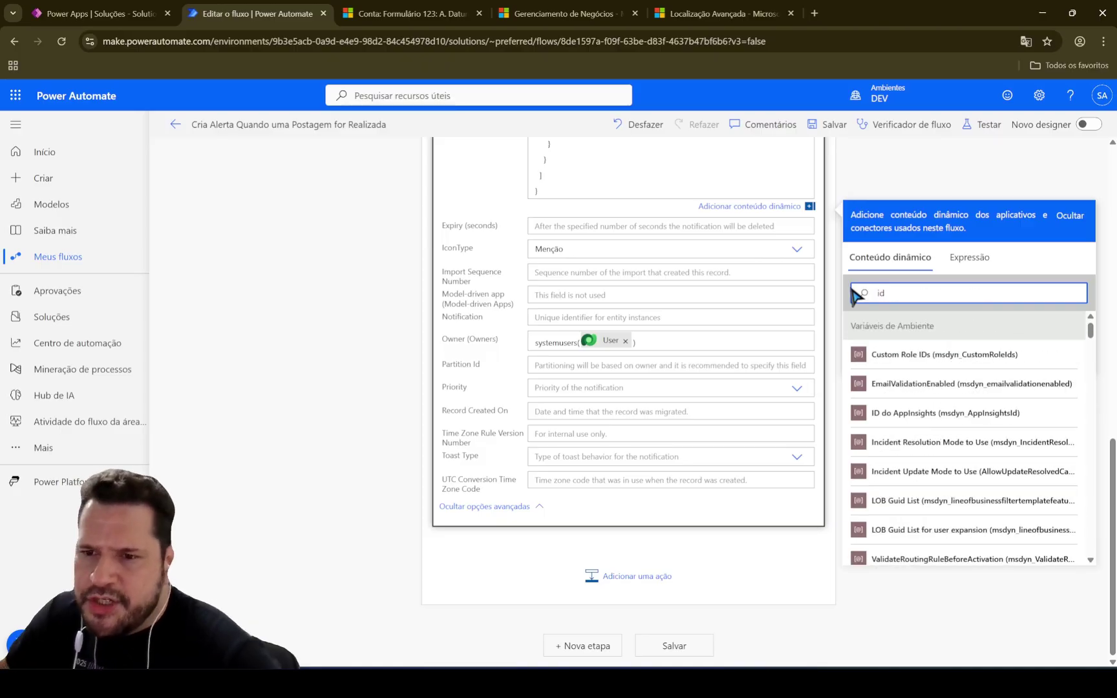
scroll(966, 402, "down", 5)
scroll(966, 402, "up", 3)
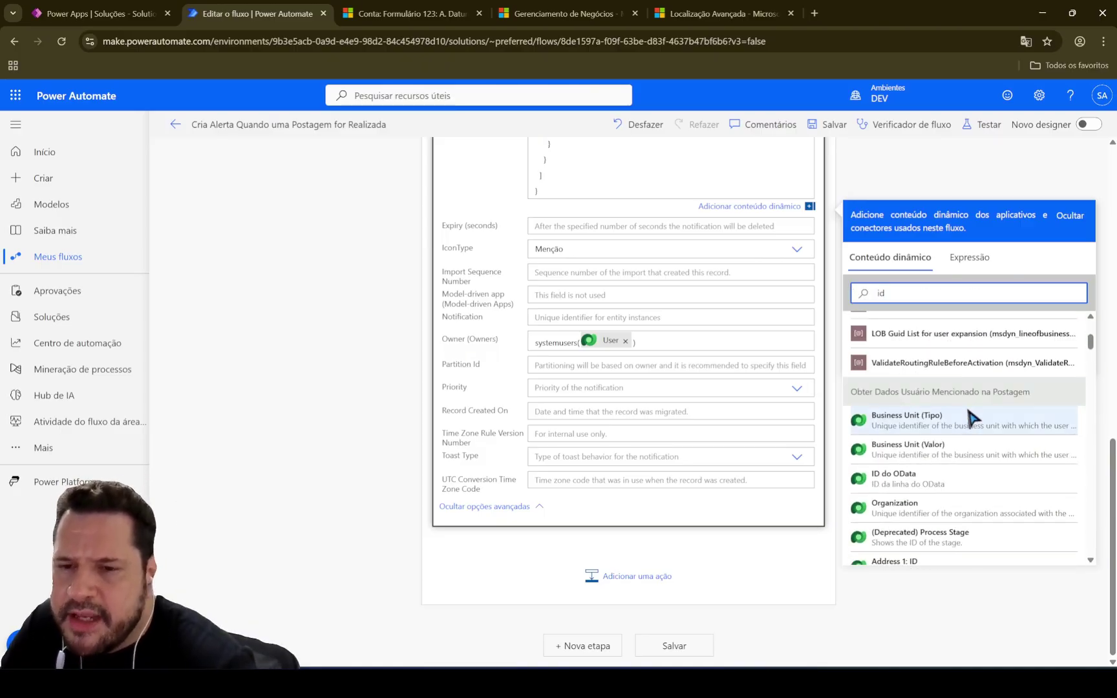
scroll(806, 370, "up", 15)
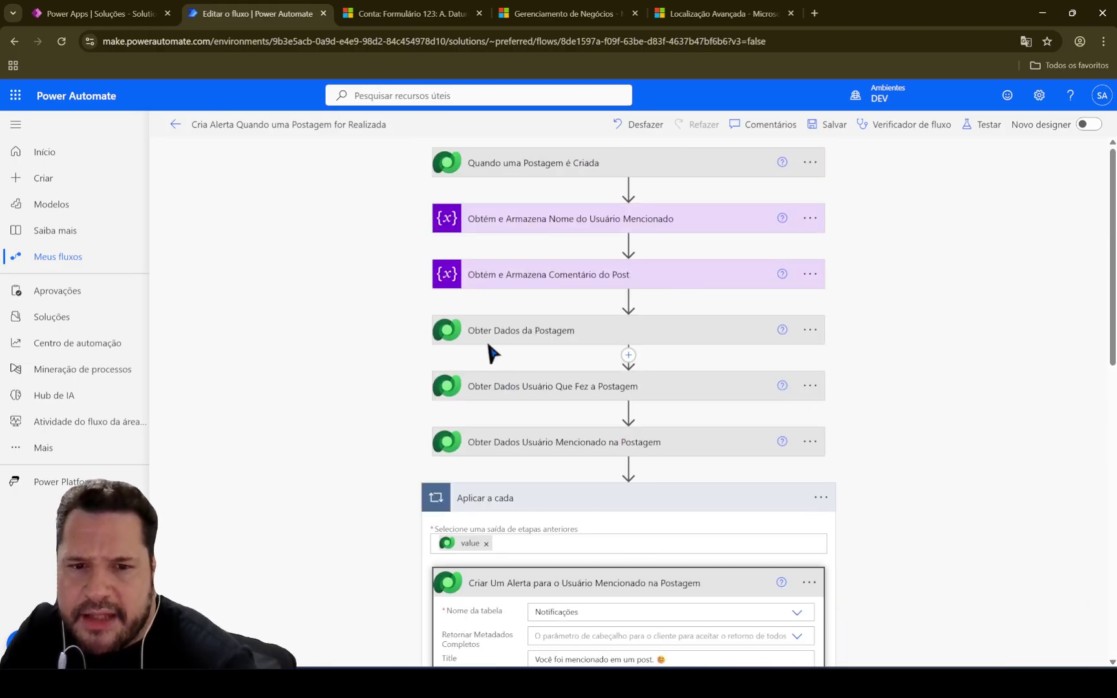
scroll(929, 380, "down", 1)
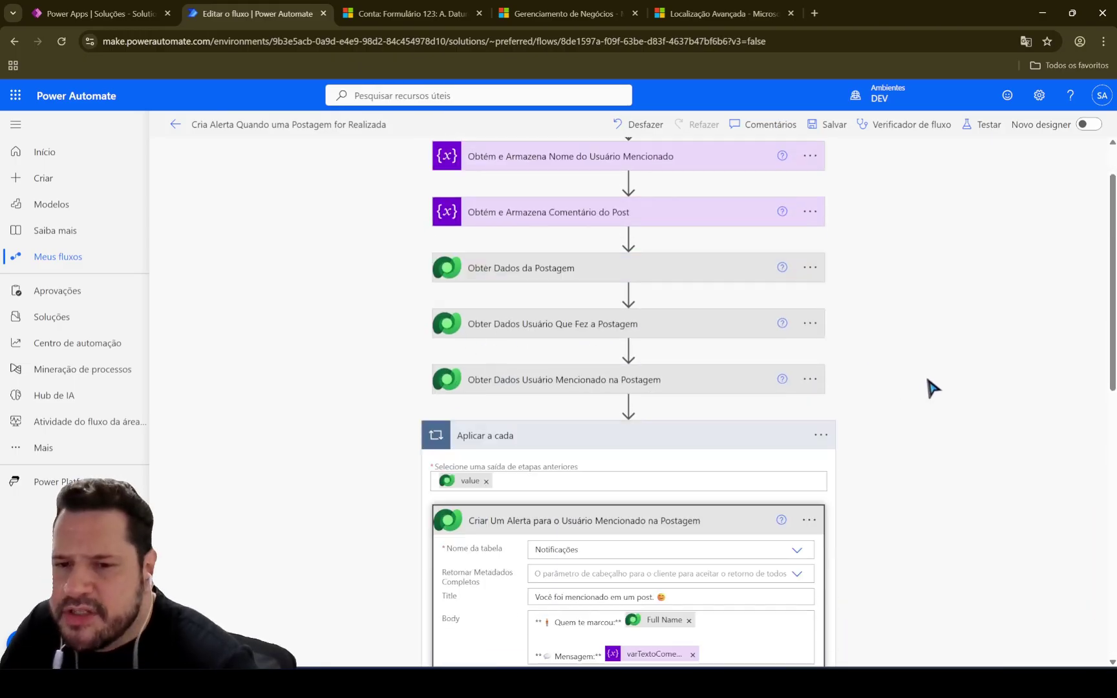
scroll(927, 380, "down", 10)
left_click_drag(1093, 391, 1091, 560)
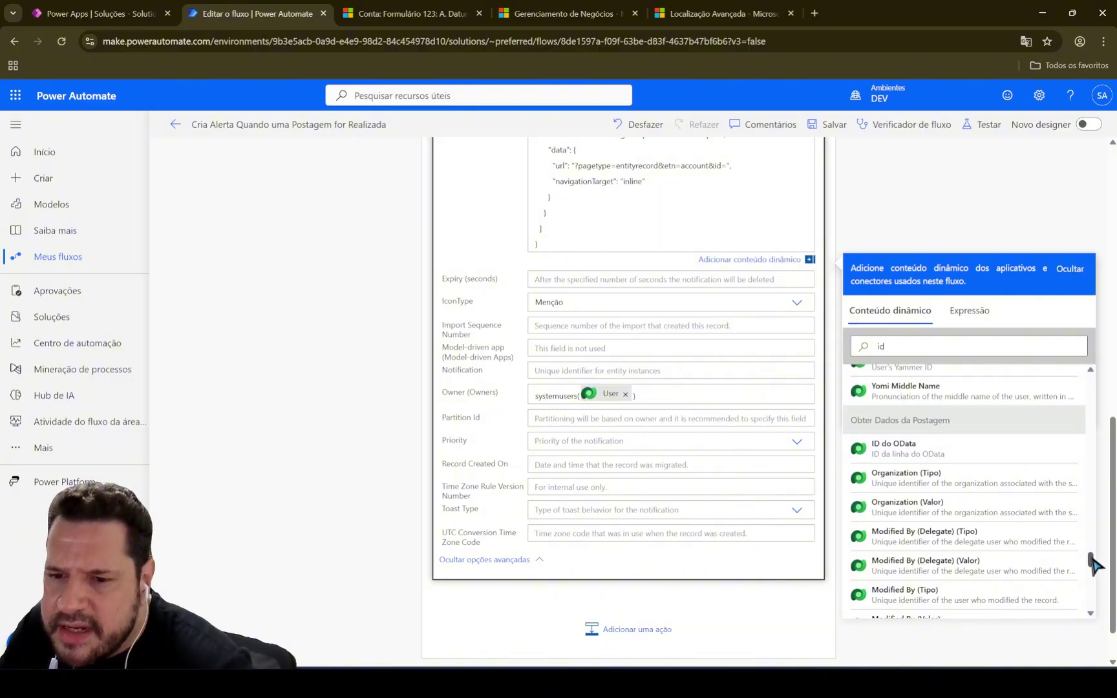
left_click_drag(1093, 561, 1092, 568)
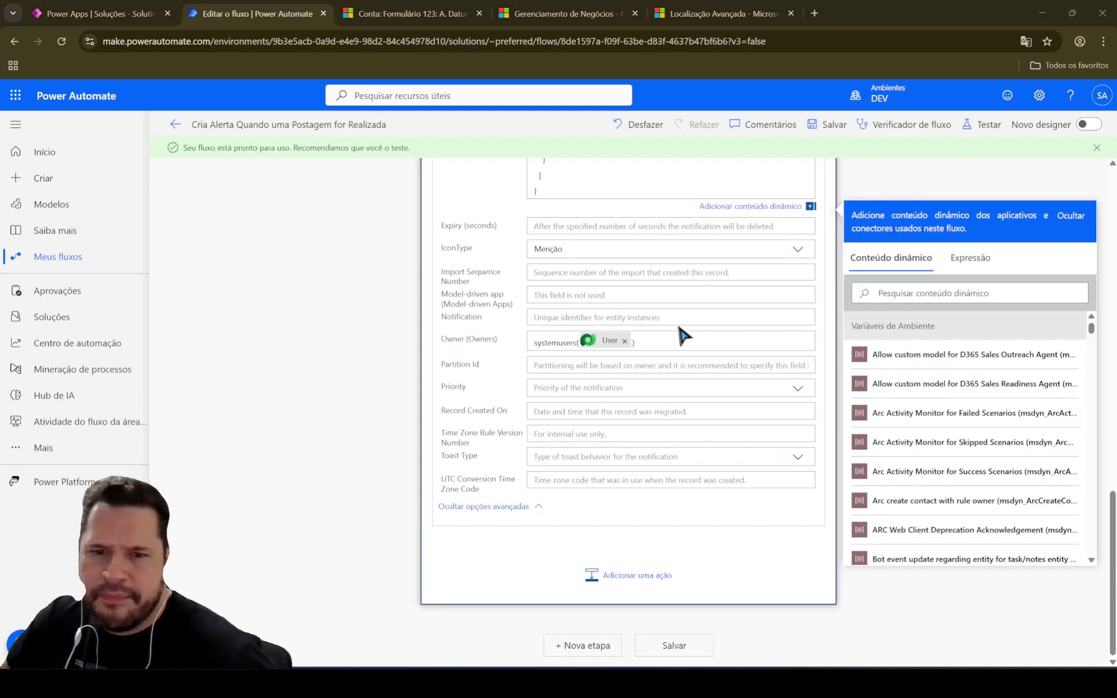
Insert Regarding (Valor) from Obter Dados da Postagem after "id=" in the Data URL, save the flow and return to its details
scroll(678, 332, "up", 3)
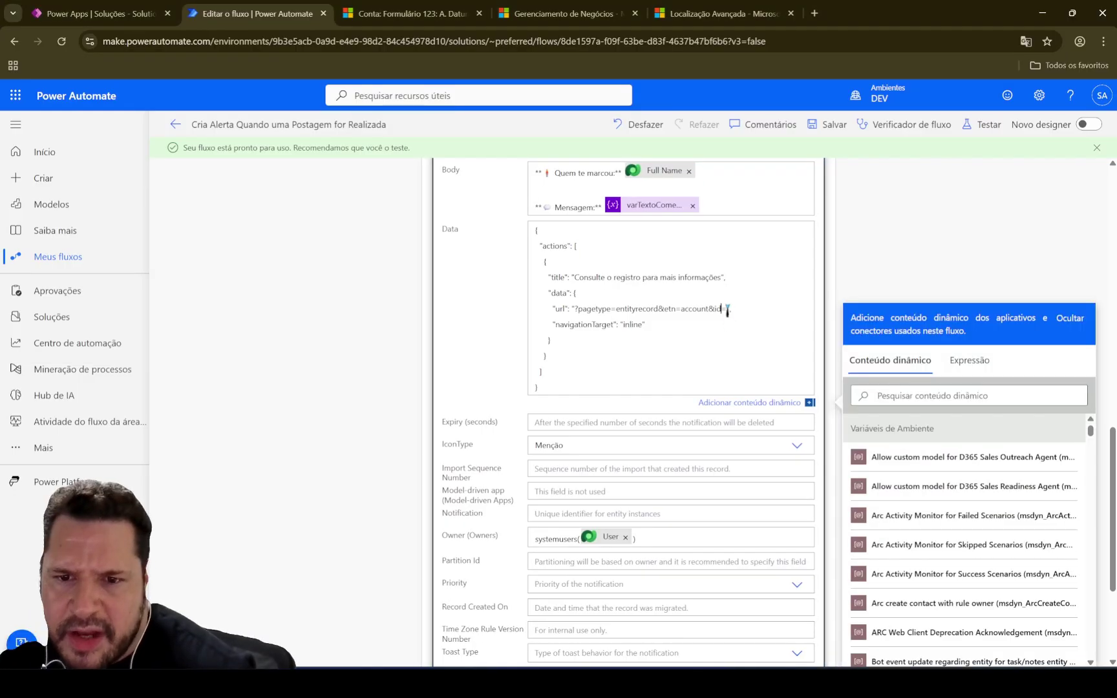
left_click(924, 396)
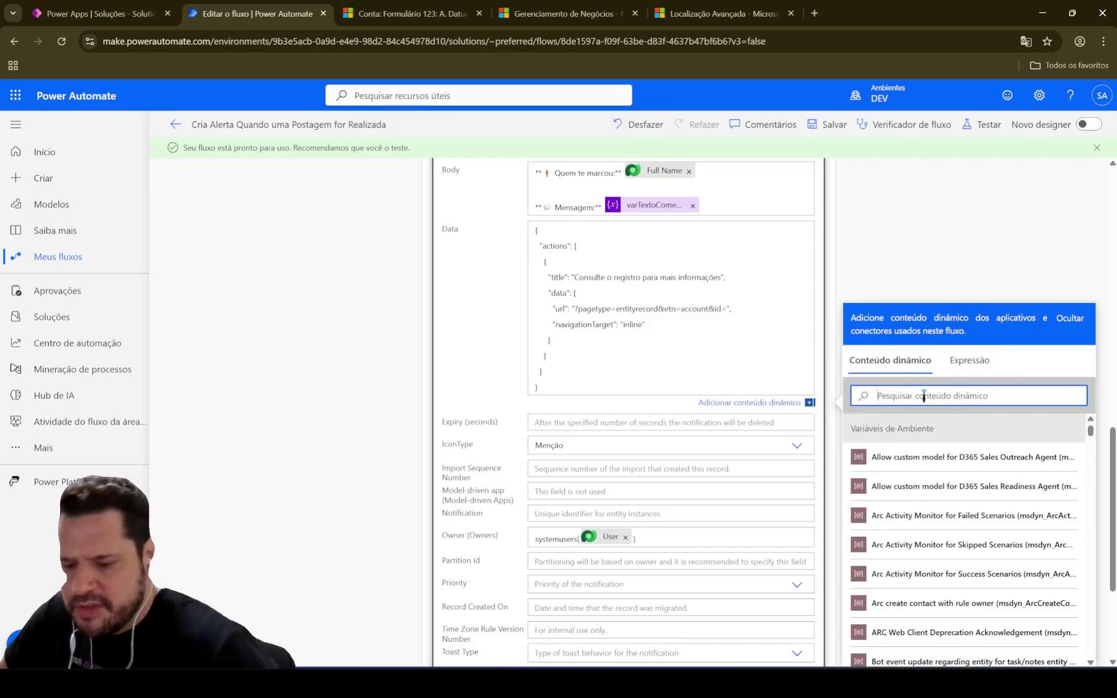
type("regar")
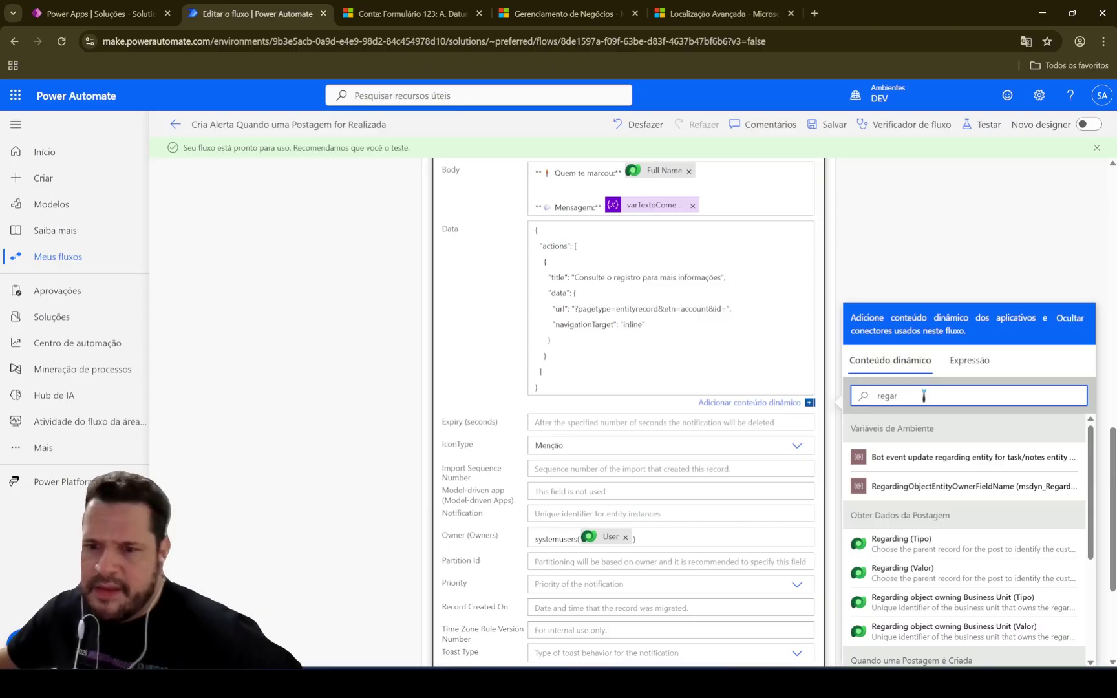
scroll(970, 517, "down", 1)
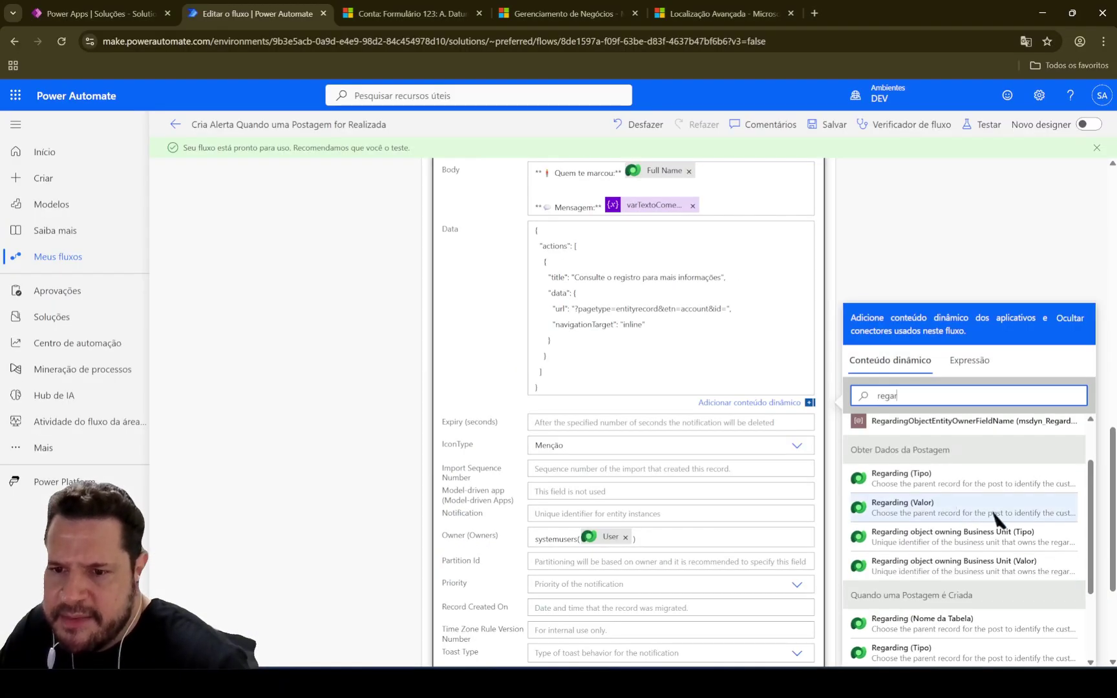
left_click(801, 442)
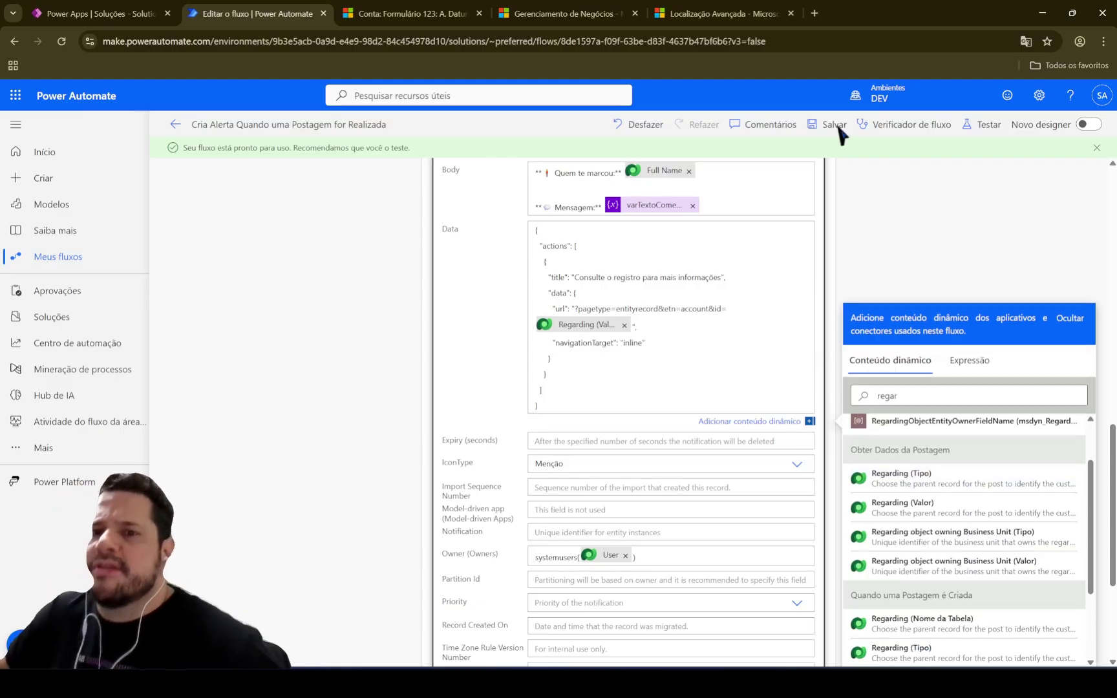
left_click(838, 127)
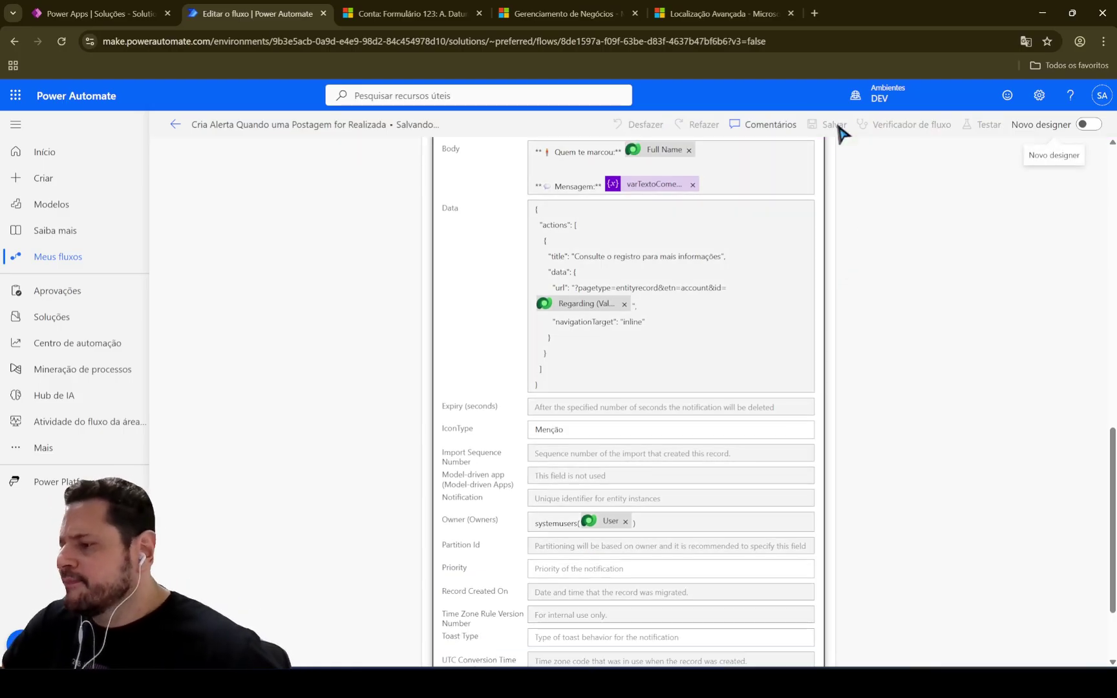
left_click(172, 126)
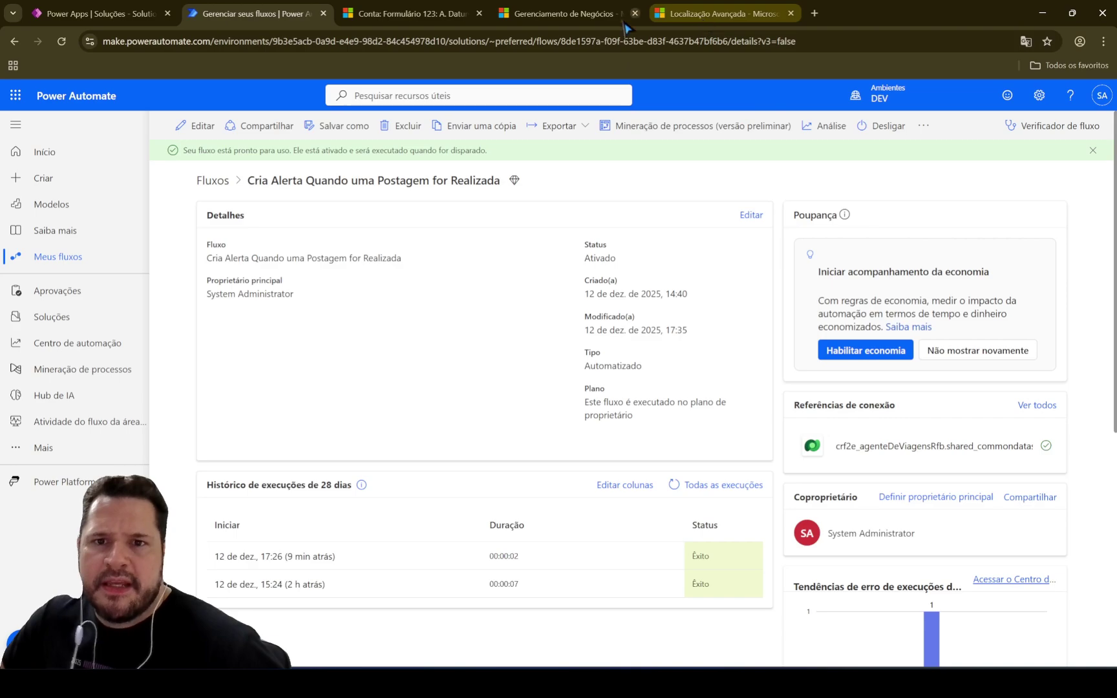
Switch to the A. Datum Corporation (sample) account in Dynamics 365 and start a timeline post reading "Fala @"
left_click(409, 13)
left_click(695, 313)
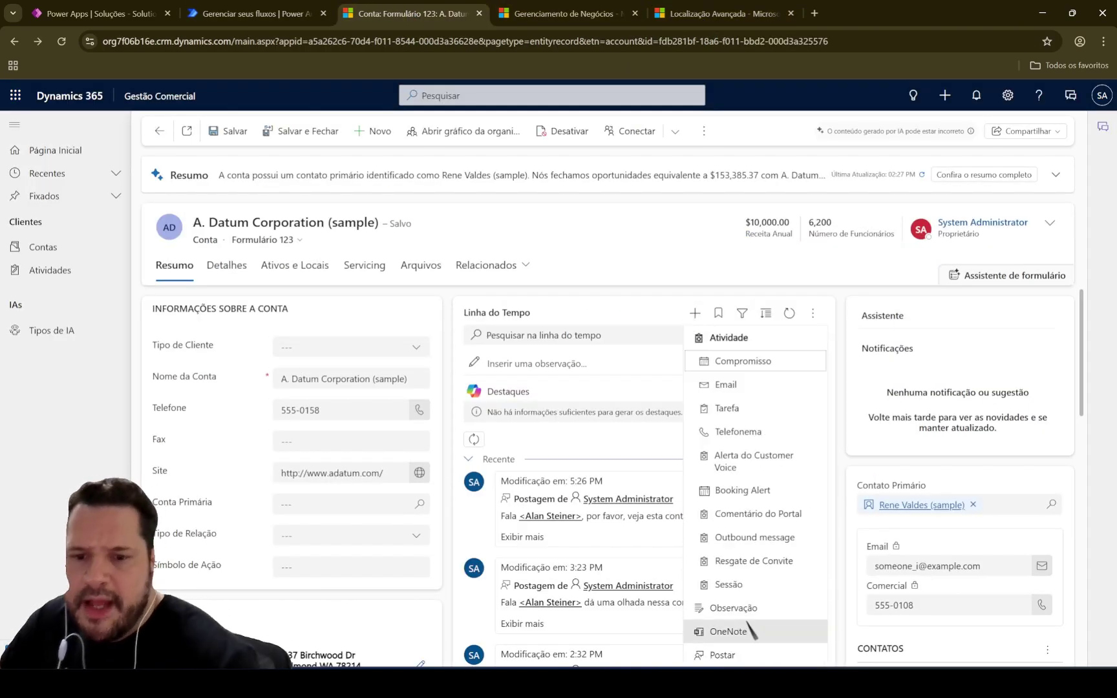
left_click(722, 655)
type("Fala @")
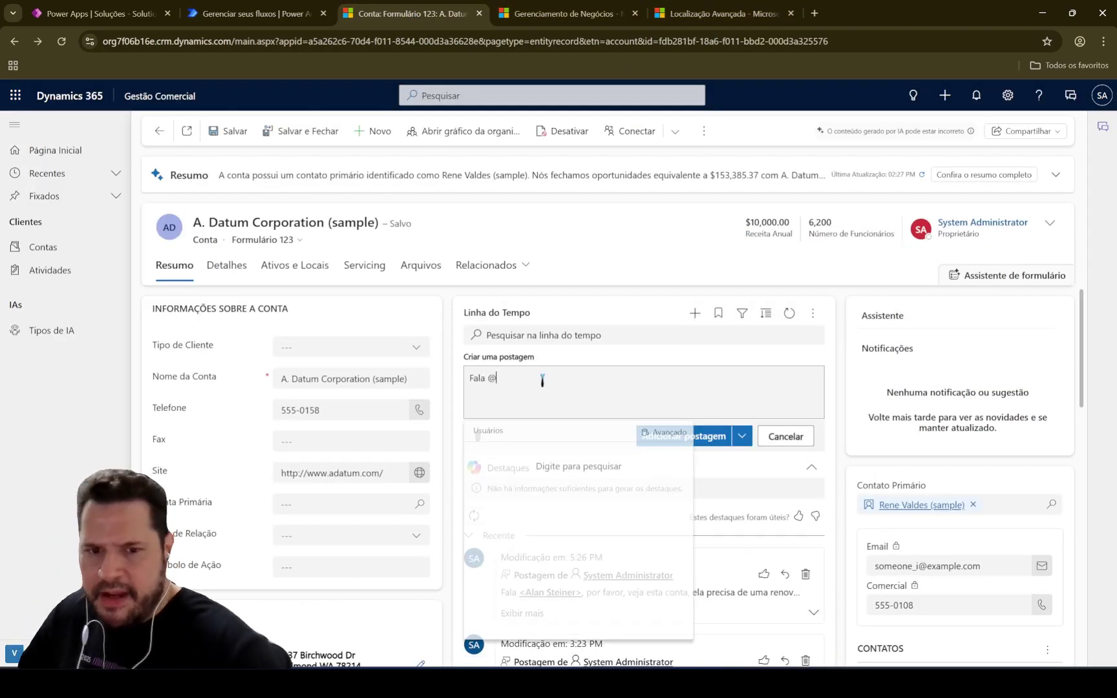
Look up the user to notify with the advanced record search and add them as the post's mention
left_click(669, 434)
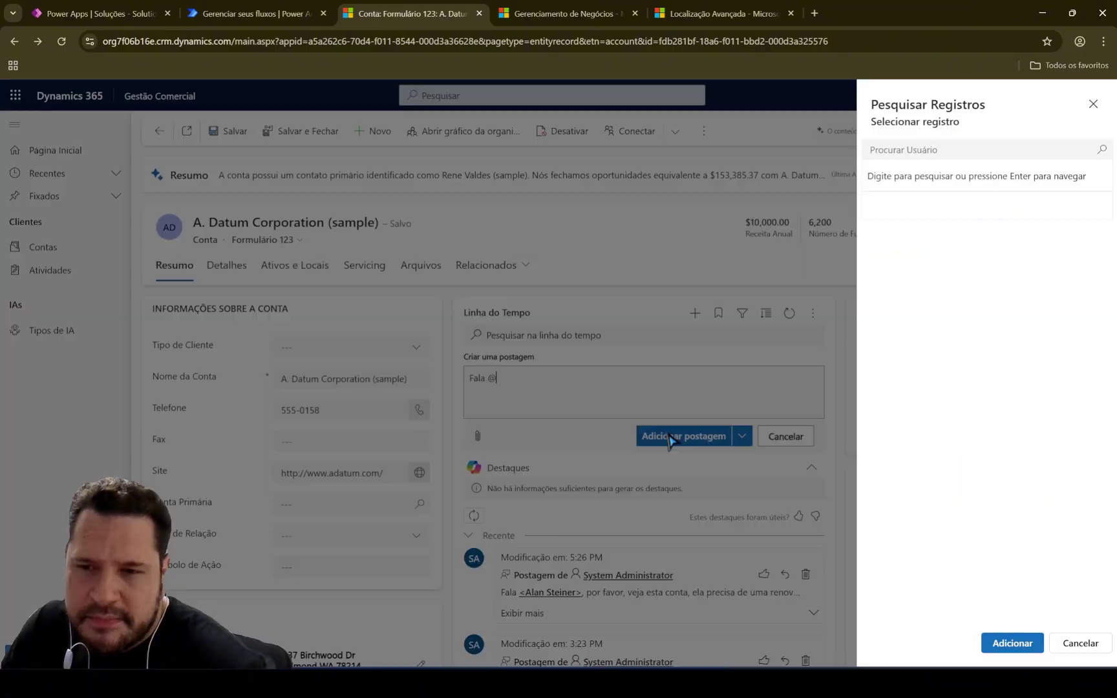
left_click(996, 150)
type("aln")
key("BackSpace")
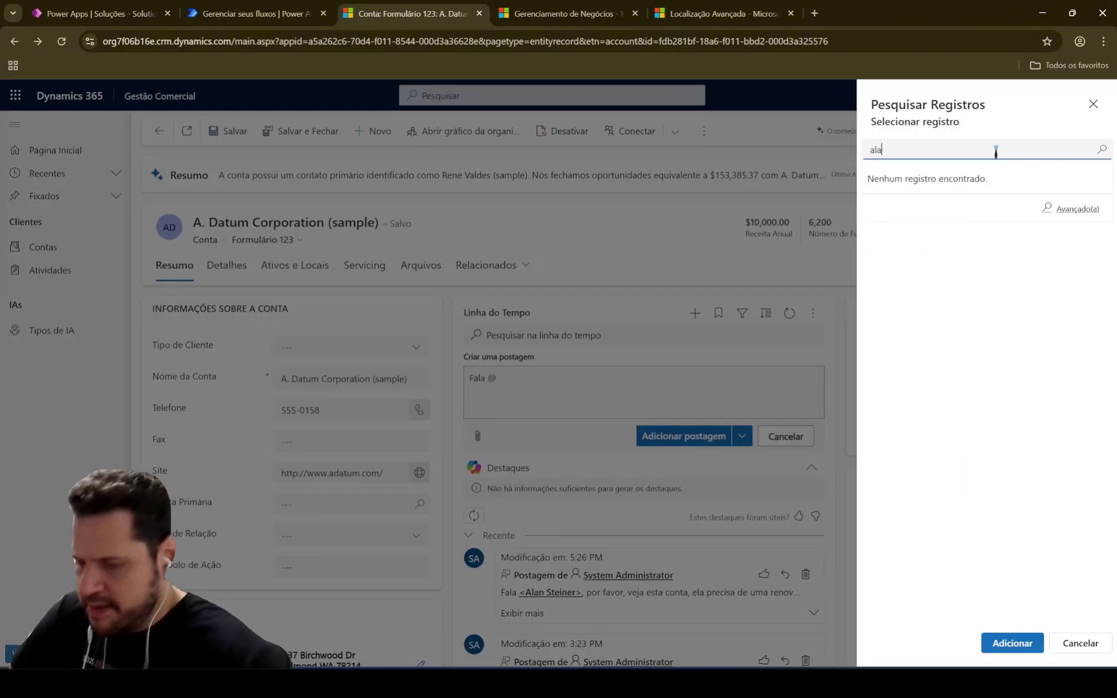
type("a")
left_click(959, 195)
left_click(1012, 644)
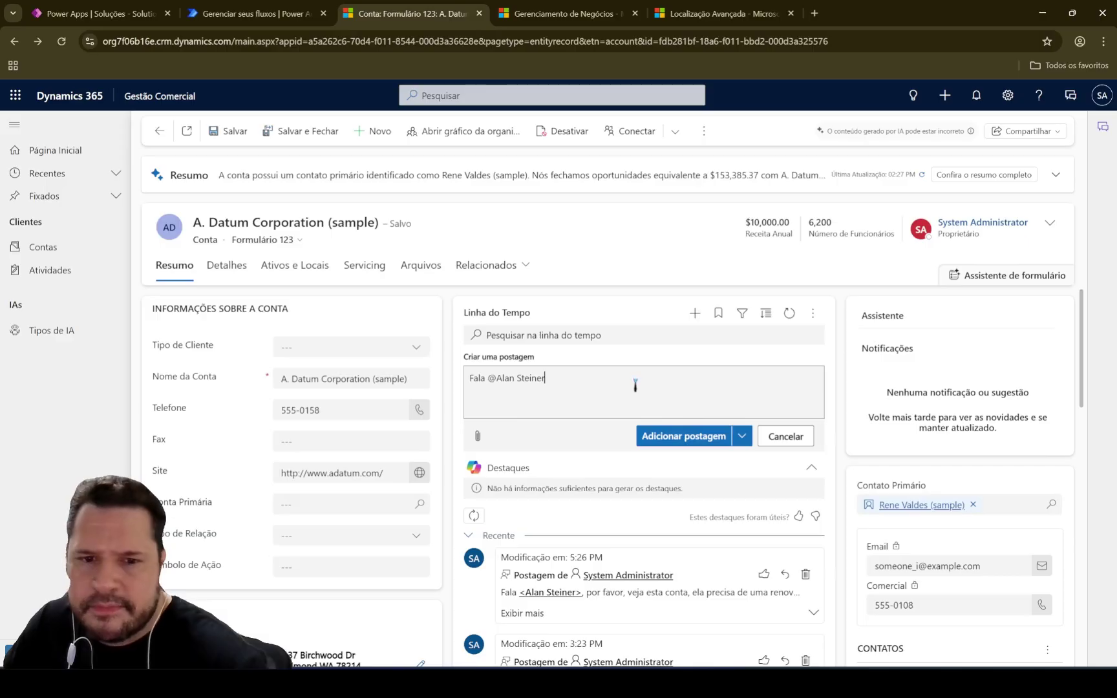
Complete the post with ", por favor, rever esta conta." and publish it to the account's timeline
type(", por favor, rever esta cont")
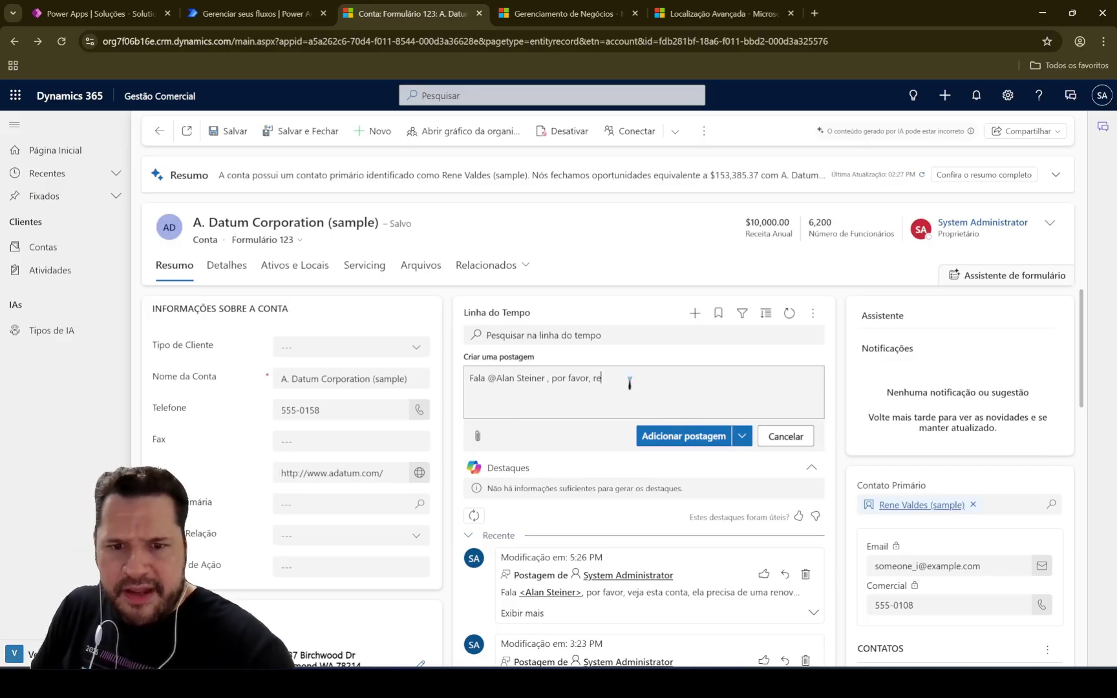
type("a")
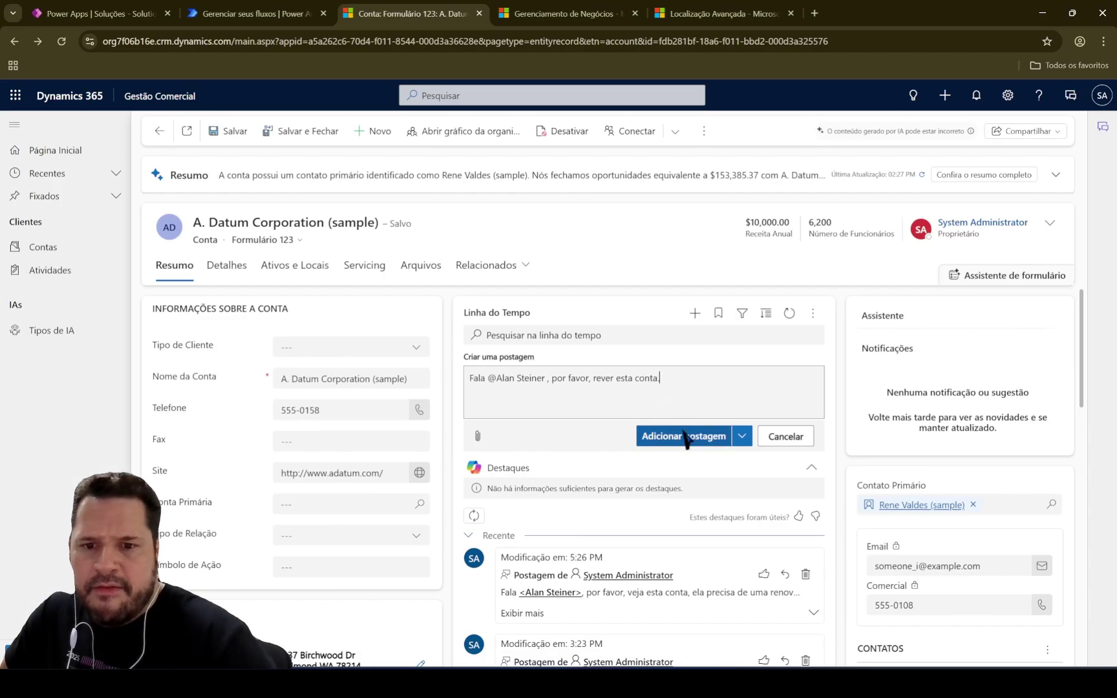
left_click(711, 478)
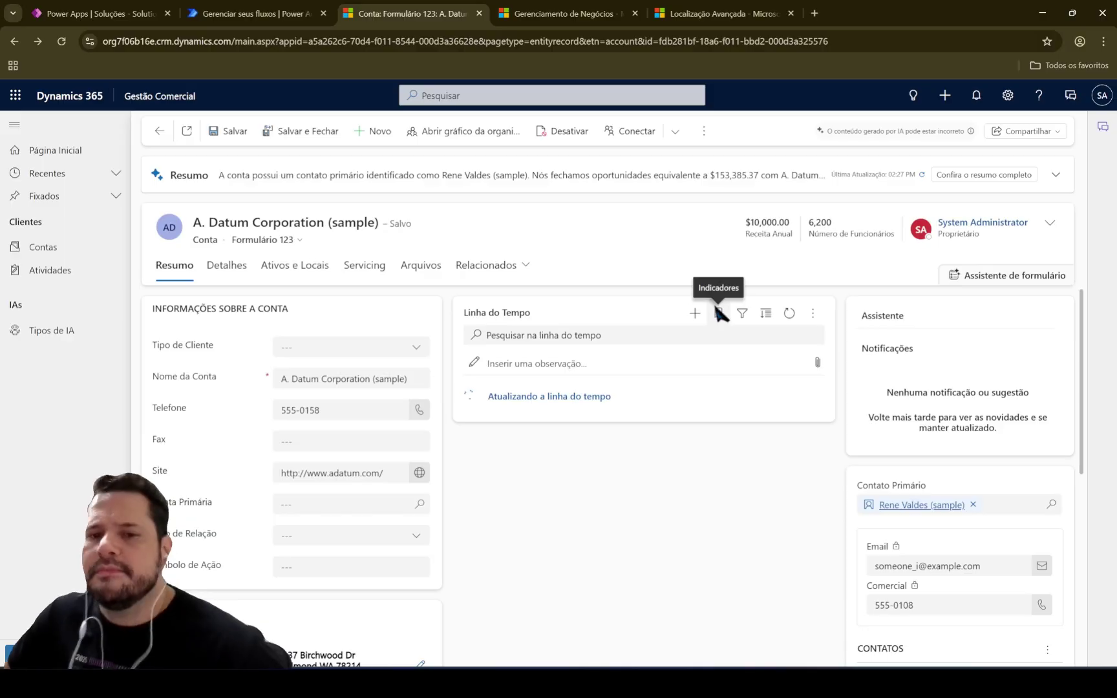
Switch to Power Automate and refresh the 28-day run history of the flow Cria Alerta Quando uma Postagem for Realizada
left_click(264, 19)
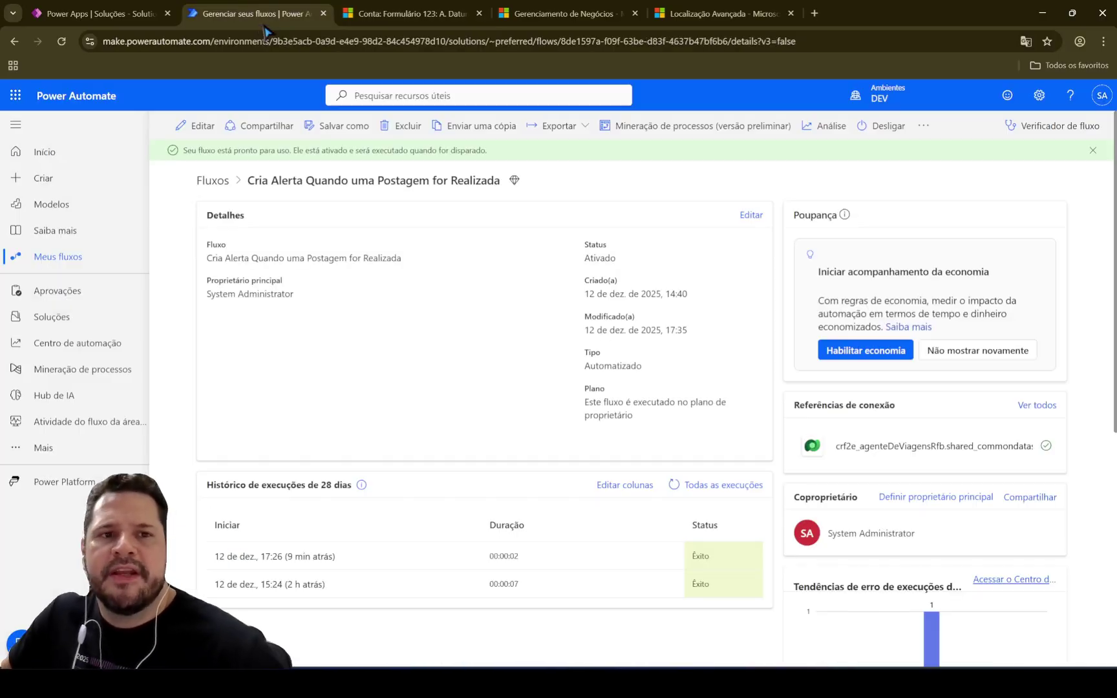
left_click(674, 485)
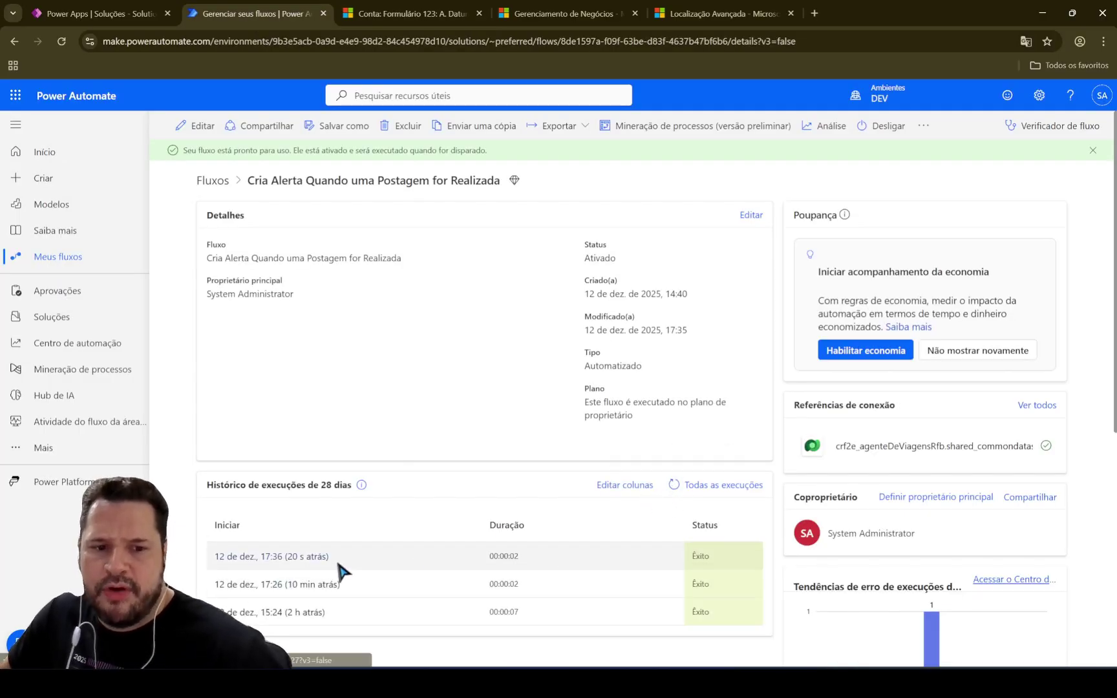
Switch to the mentioned user's Dynamics 365 session, open the notifications and follow the newest mention's "Consulte o registro para mais informações" link
mouse_move(557, 679)
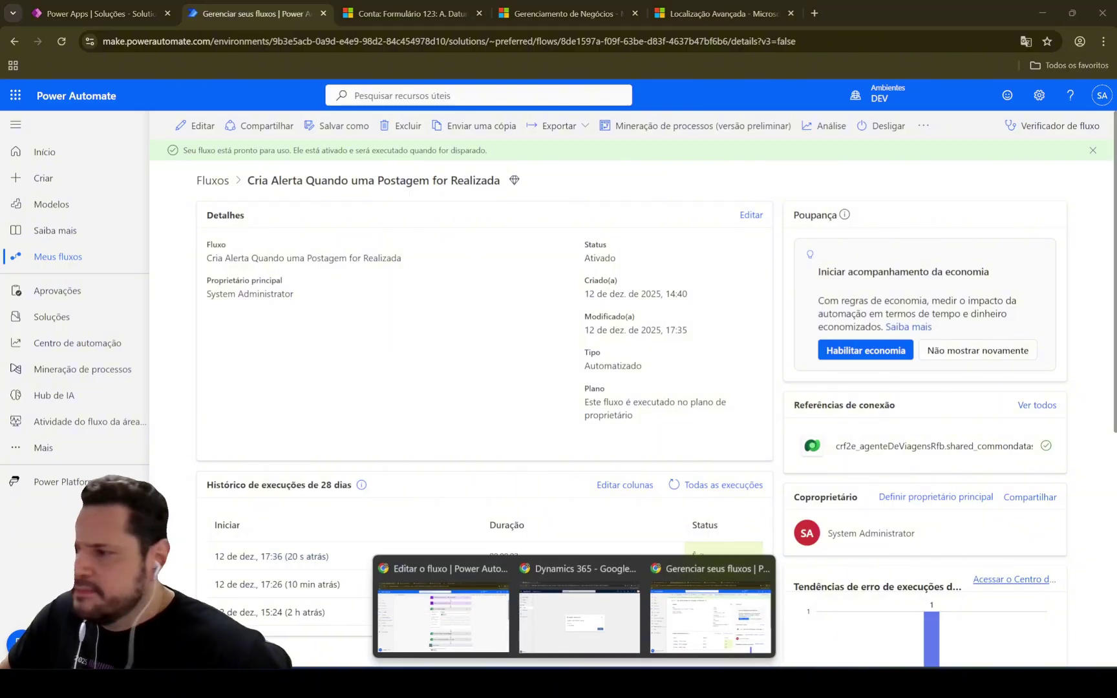
left_click(579, 618)
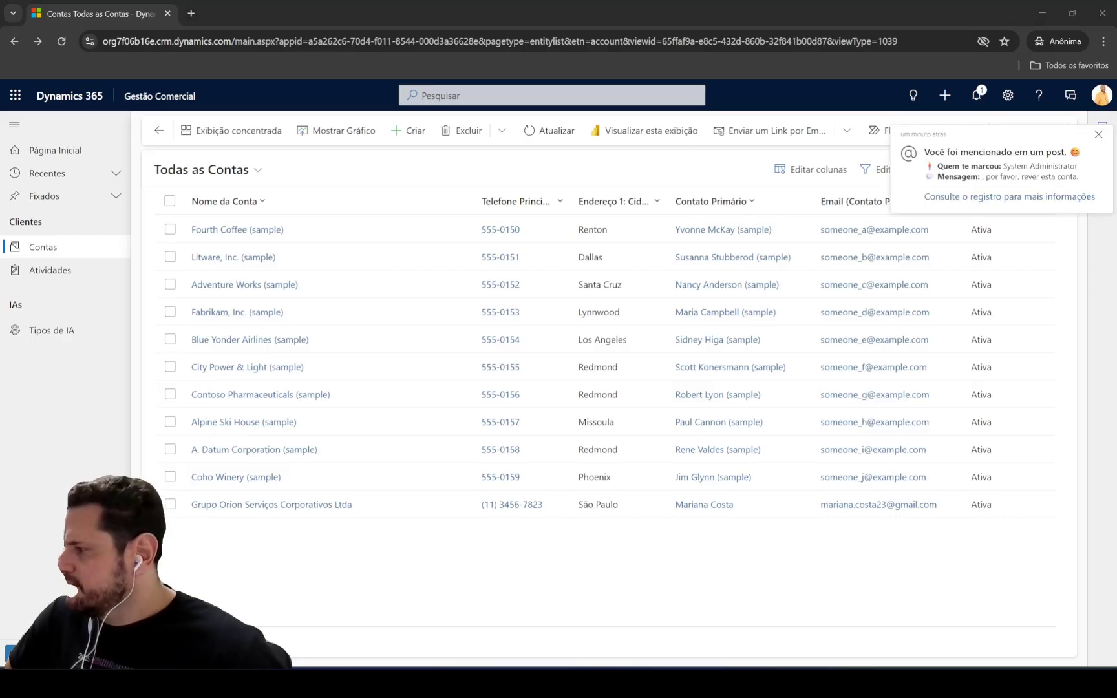
left_click(987, 107)
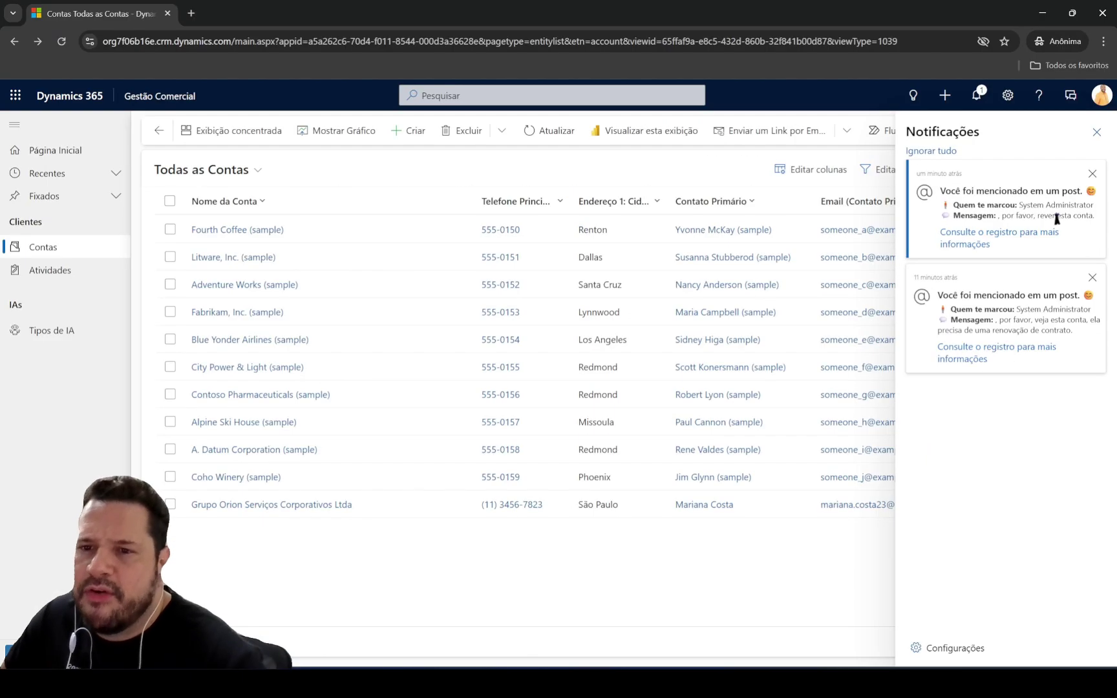
left_click(951, 223)
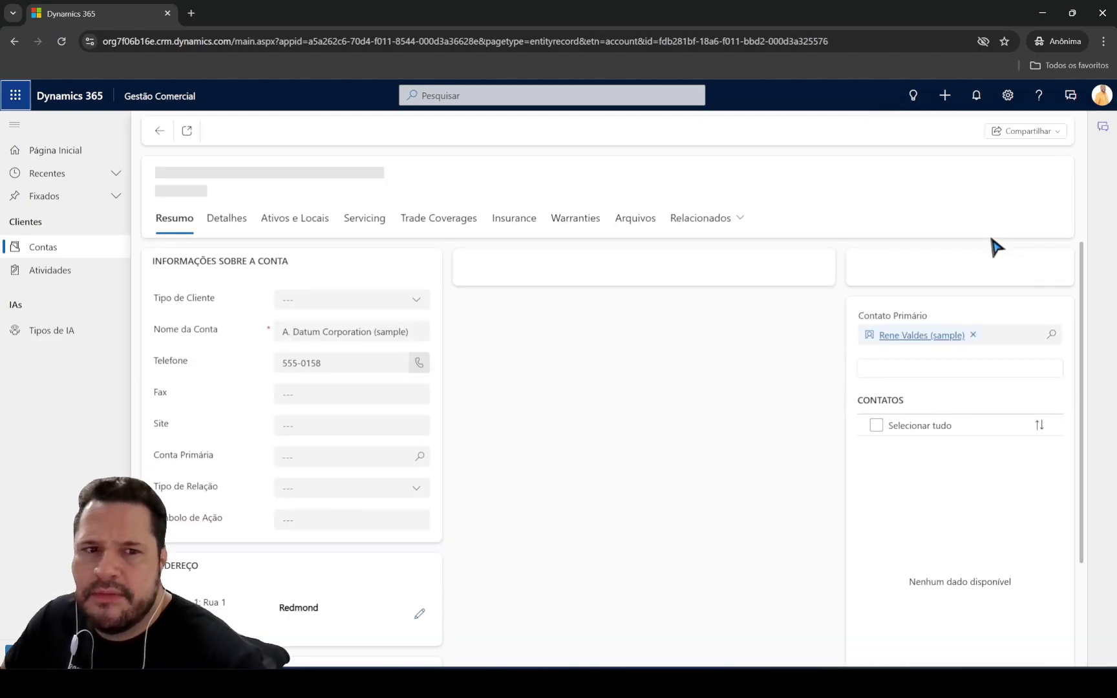